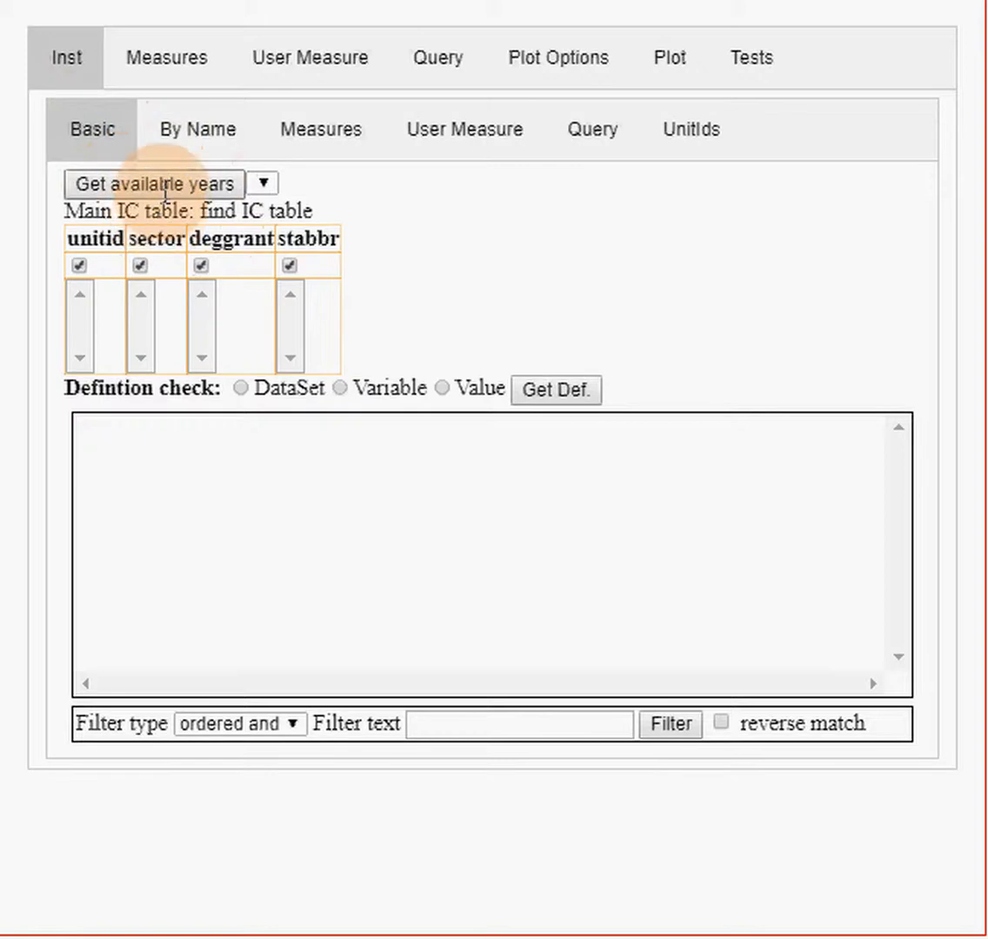
Step: Load the available years, choose 2016, and restrict the institutions to sector 1 with unitid unchecked
left_click(163, 190)
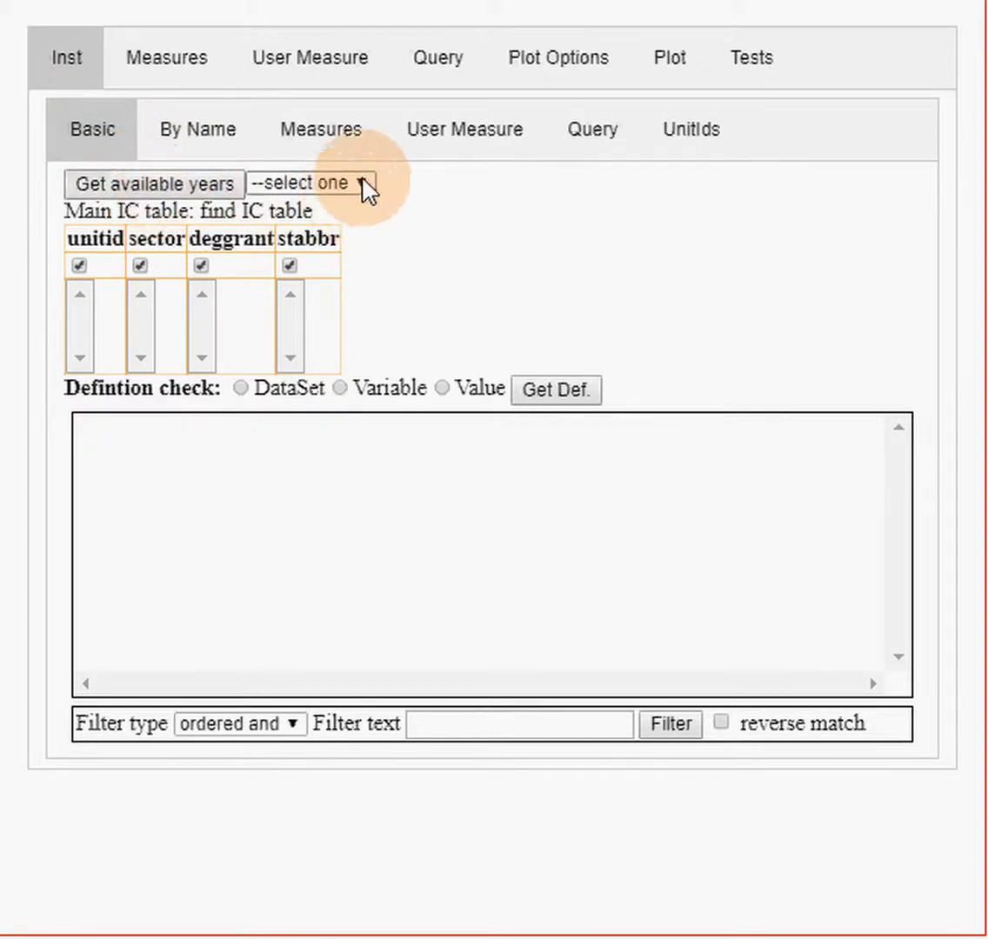
left_click(363, 184)
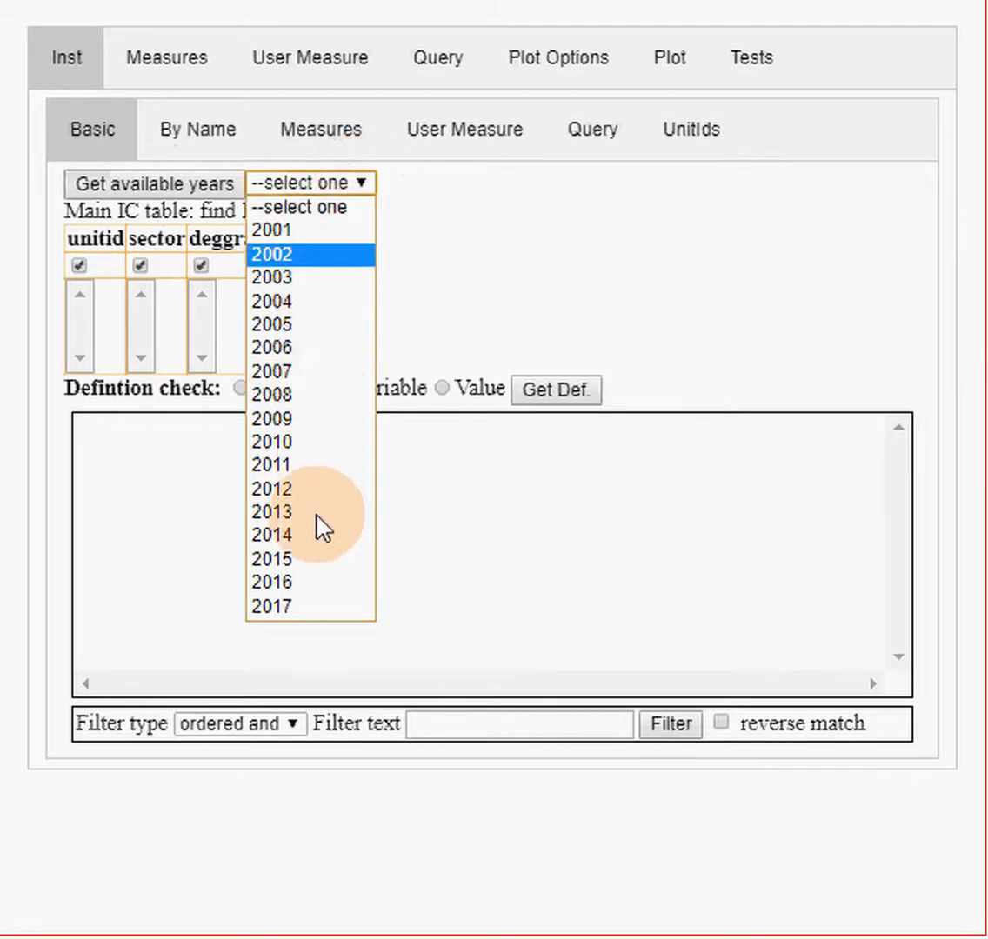
left_click(304, 581)
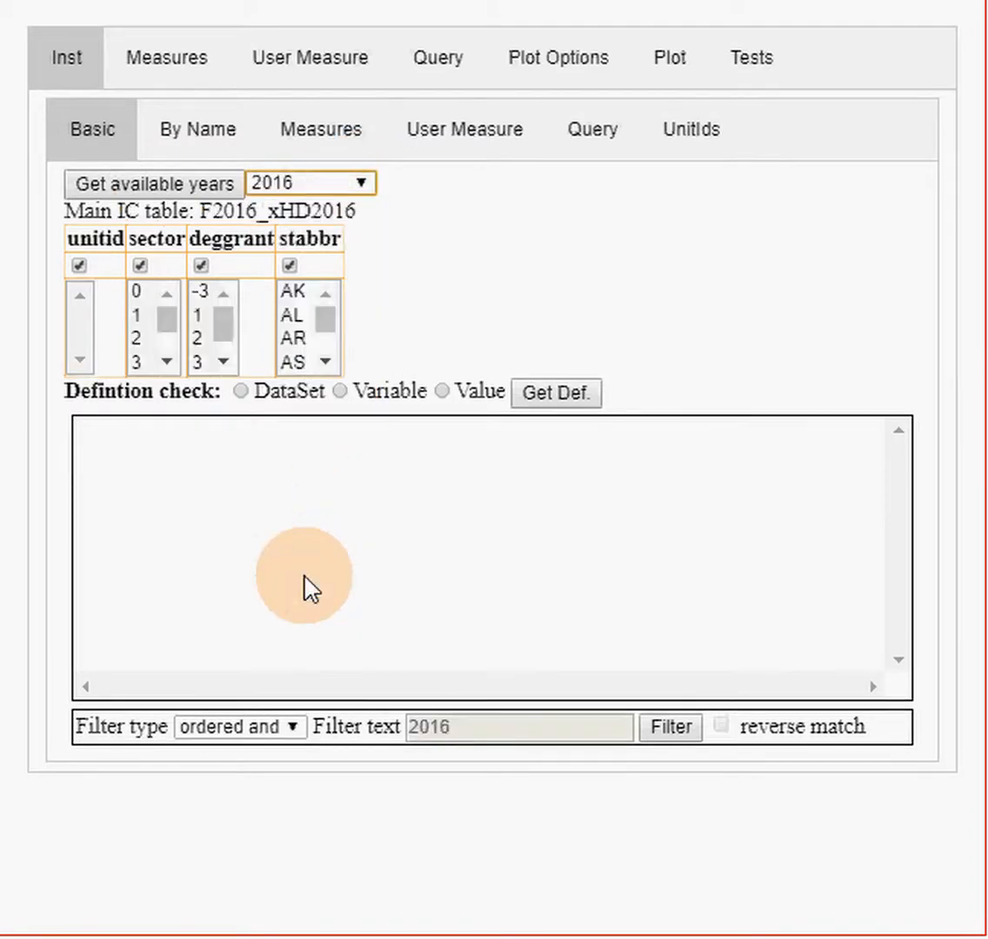
left_click(78, 268)
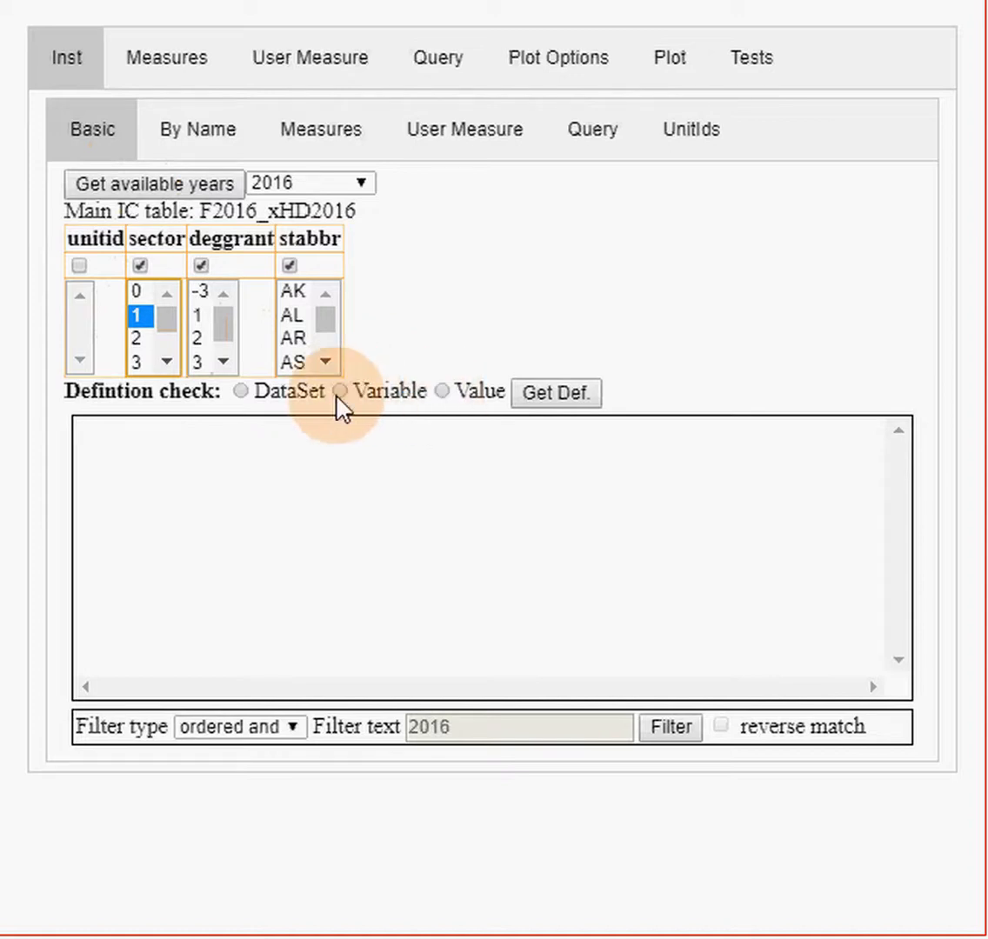
Step: Get the value definitions for the institution table and check the meaning of sector 1
left_click(442, 392)
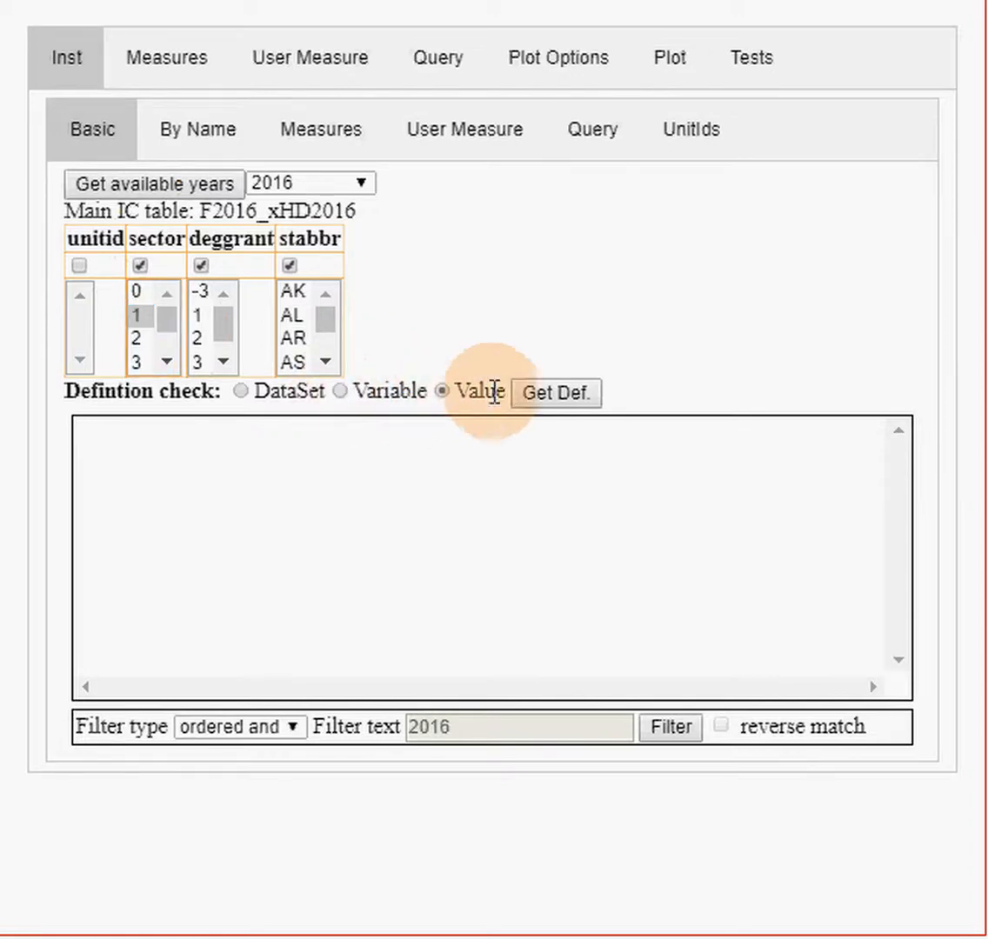
left_click(540, 401)
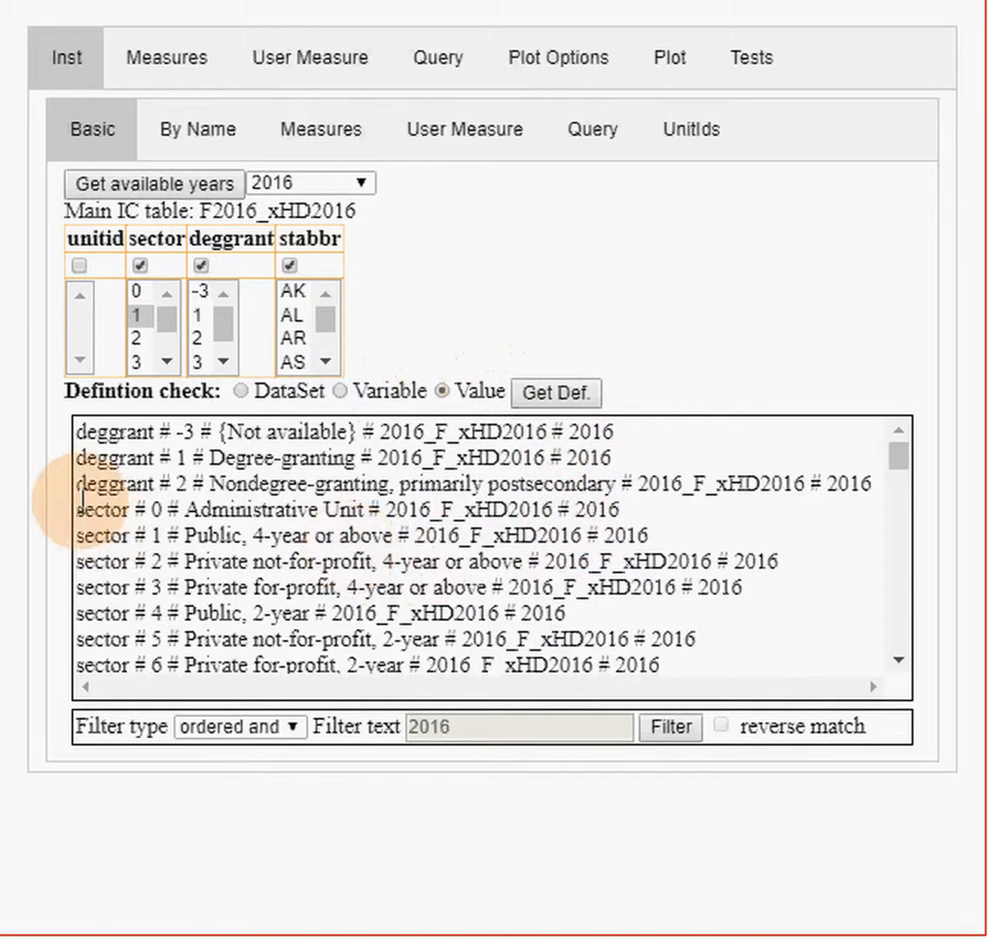
left_click_drag(146, 535, 440, 536)
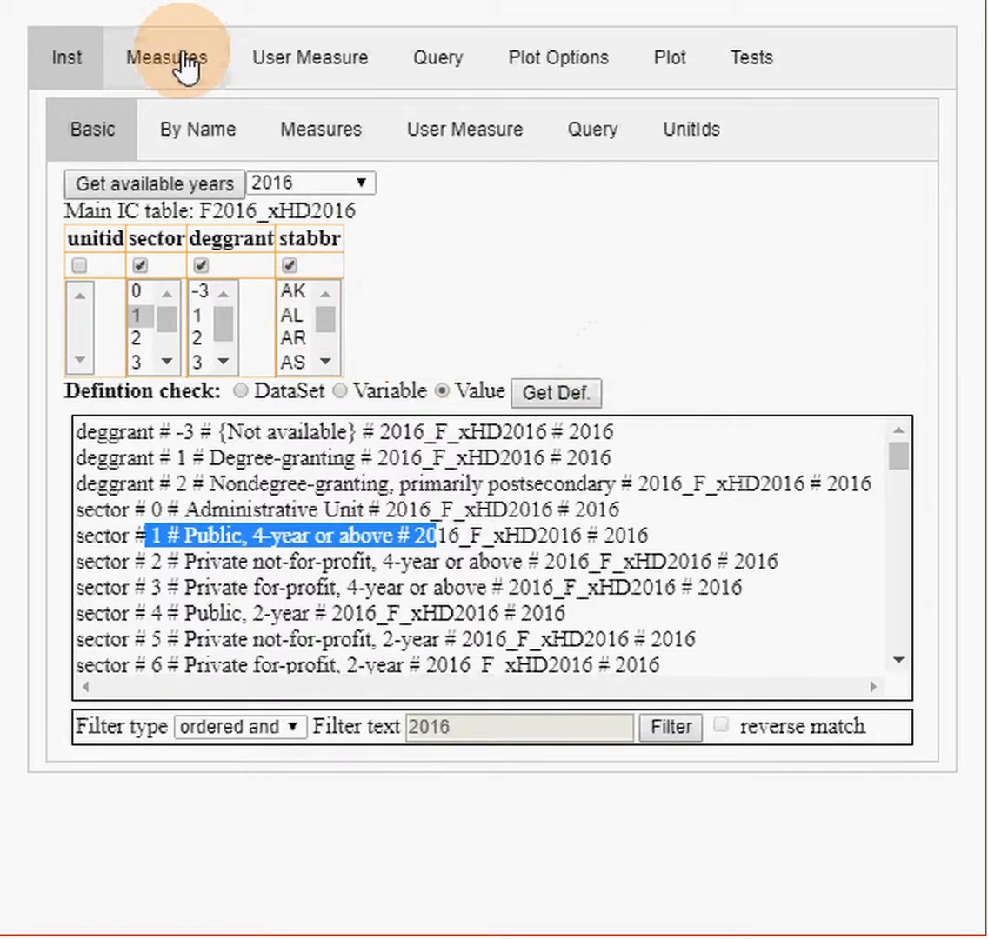
Step: Search the measures with the "and" search type for complet|award|^[^x]
left_click(187, 68)
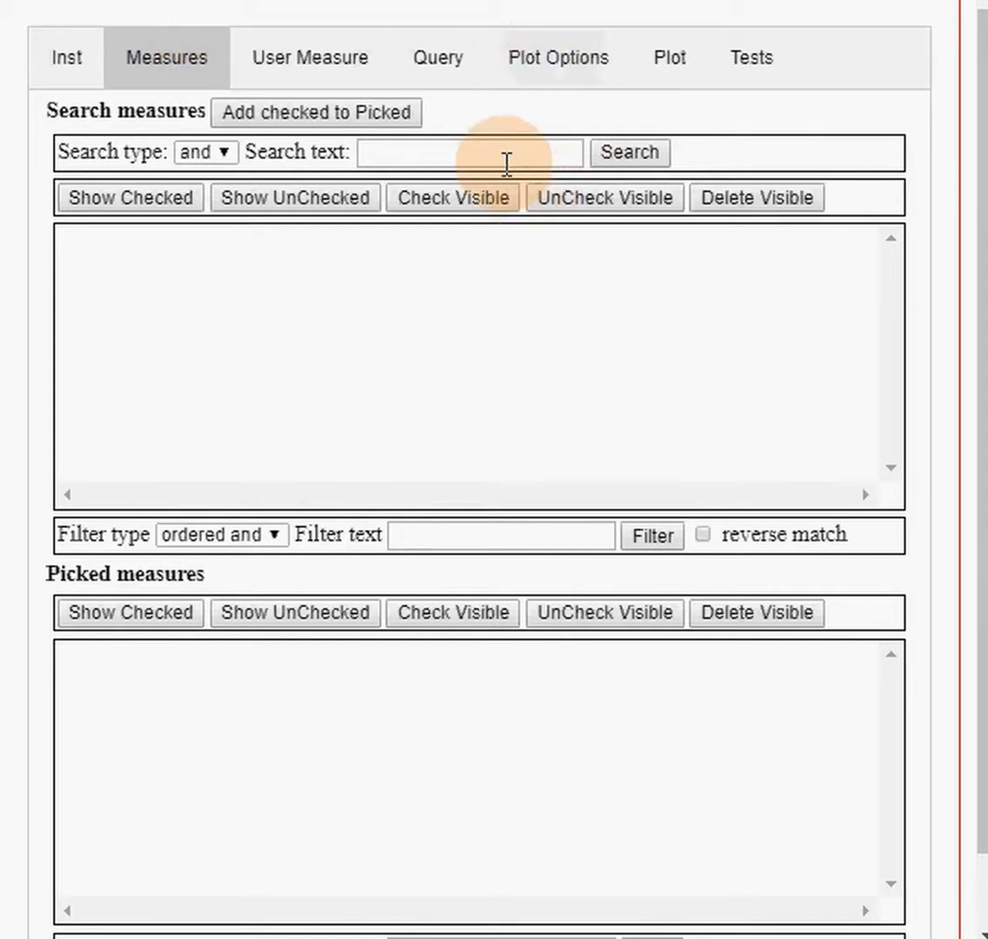
left_click(500, 155)
type("complet|award|^[fx]")
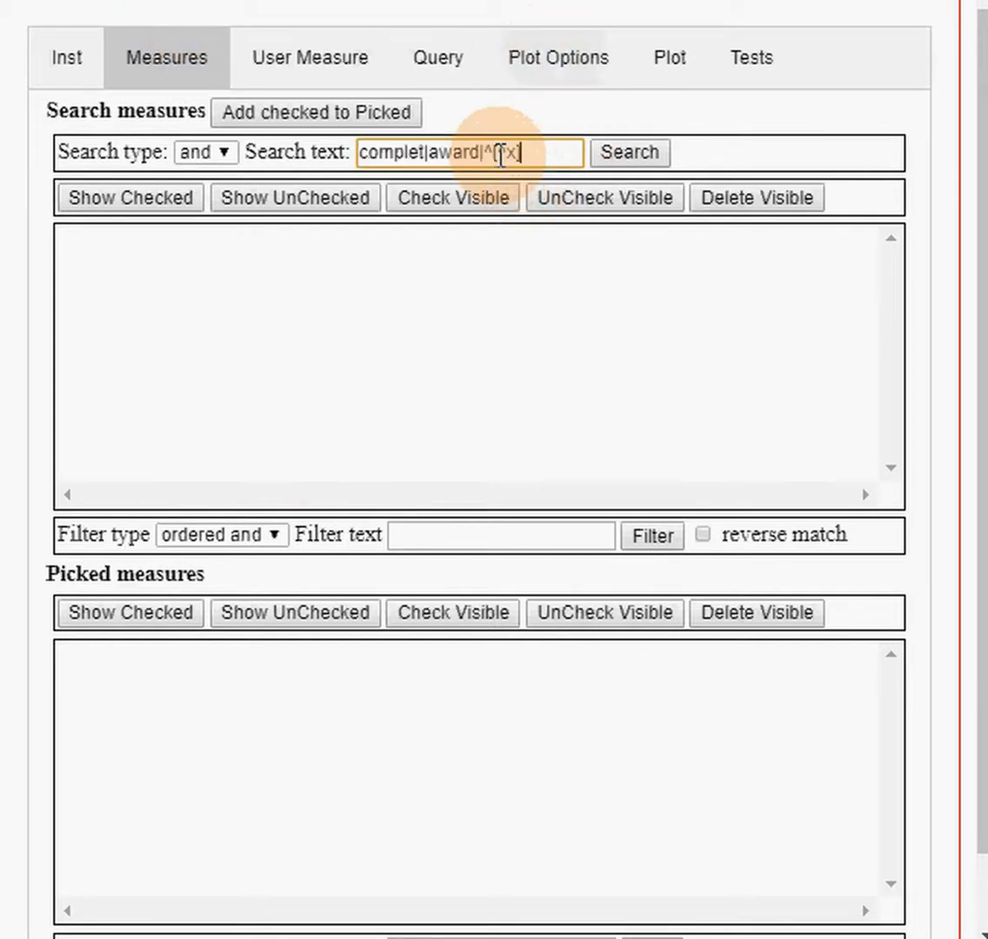
left_click(621, 156)
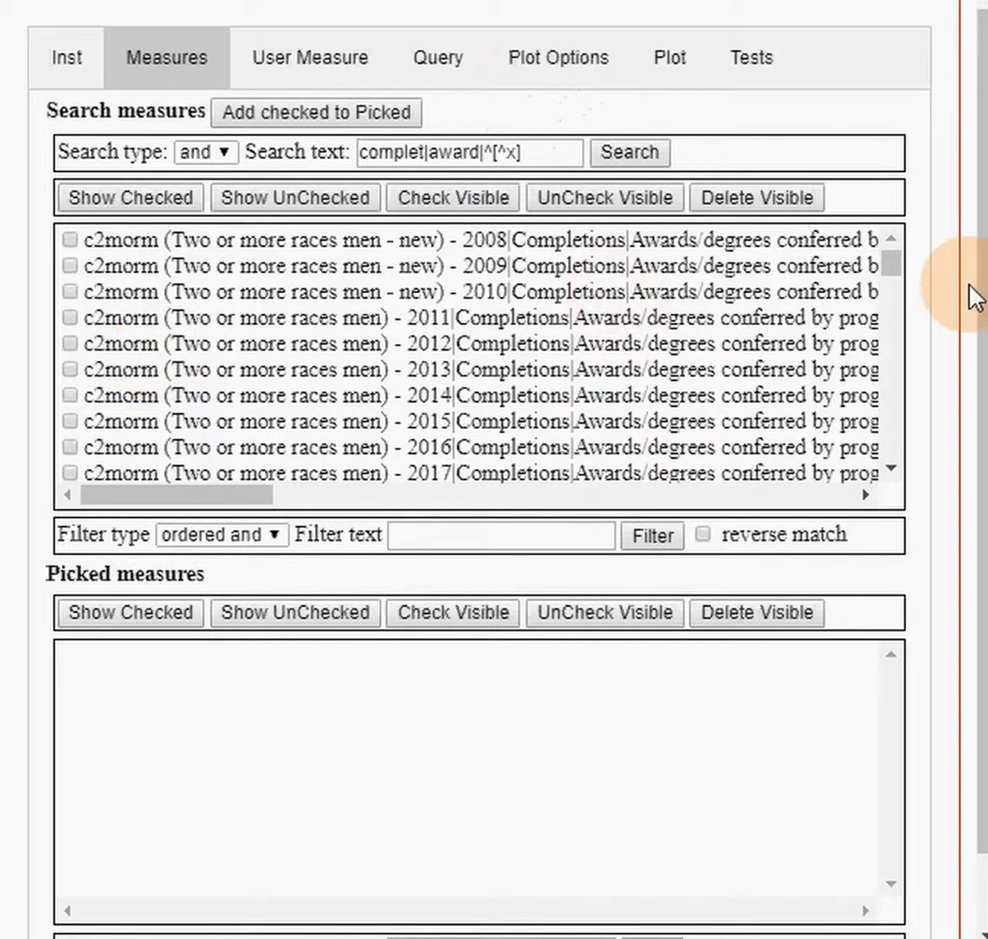
mouse_move(895, 270)
left_mouse_down()
mouse_move(908, 476)
mouse_move(893, 245)
left_mouse_up()
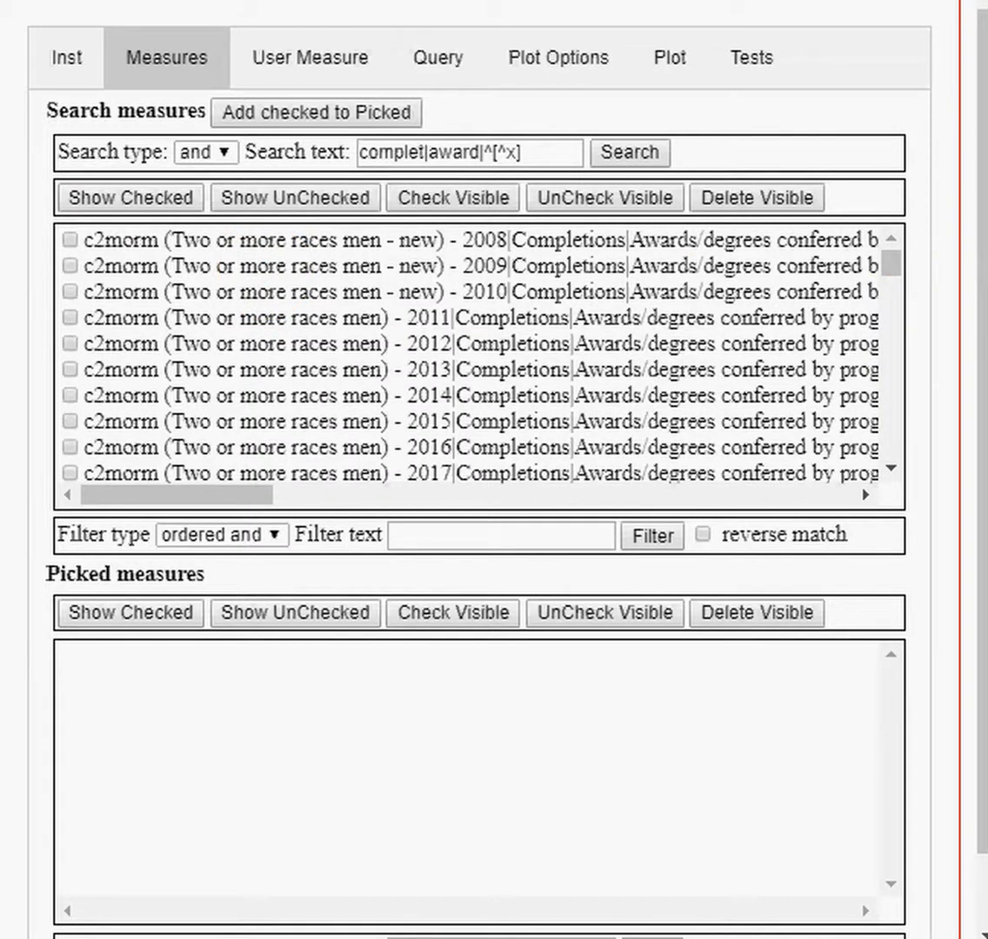
right_click(2, 114)
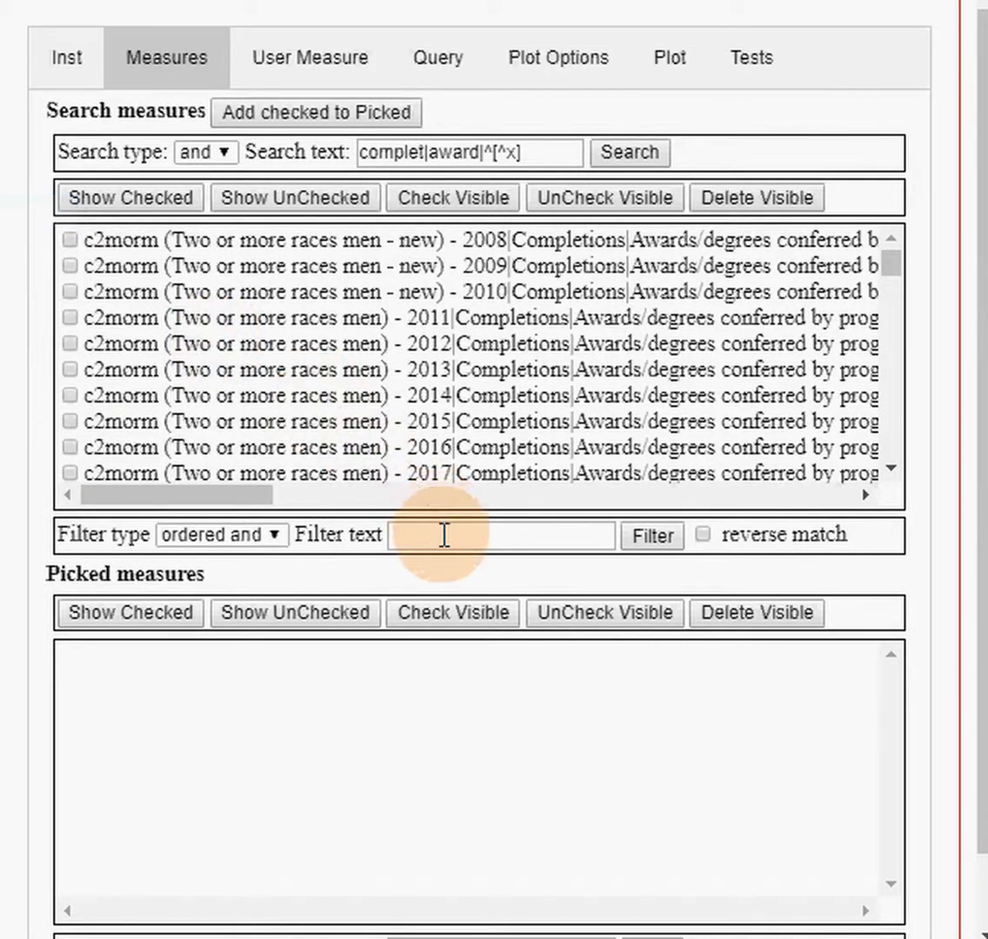
Step: Filter the found measures with the ordered-and text distance.*\-\s2016\|compl
left_click(443, 534)
type("distance.*\\-\\s2016\\|compl")
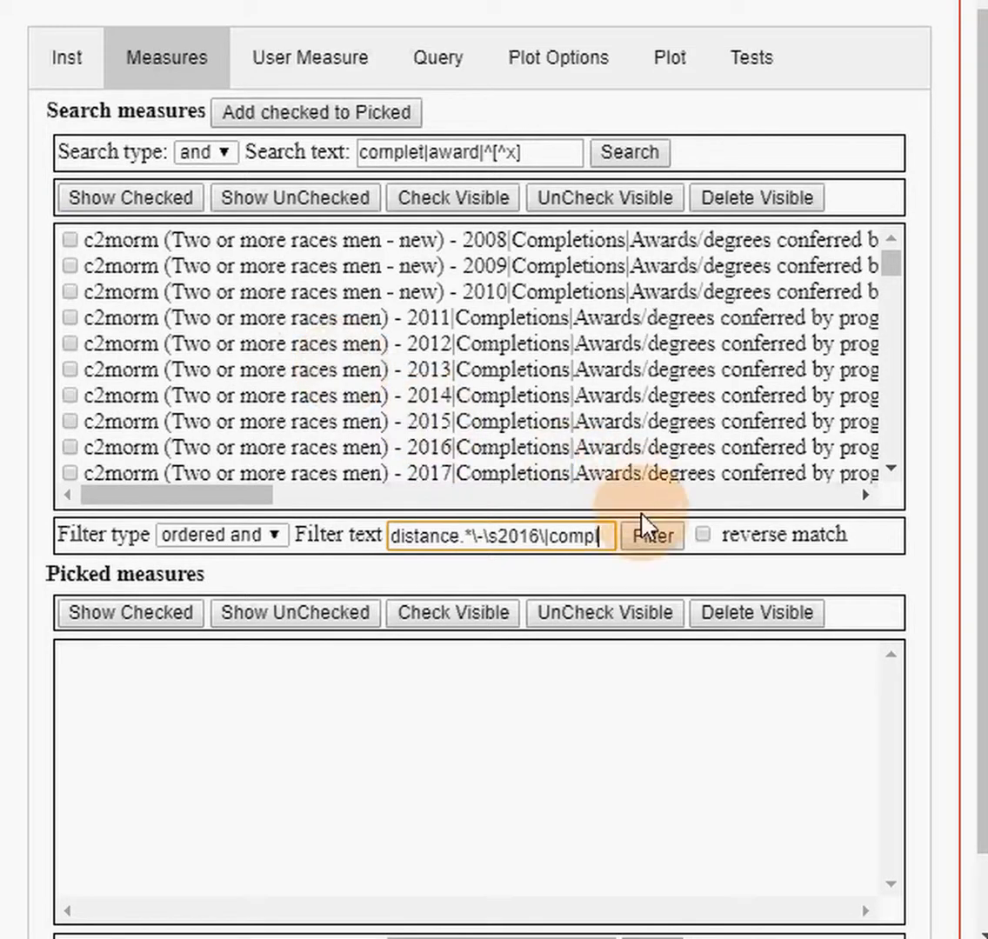
left_click(648, 537)
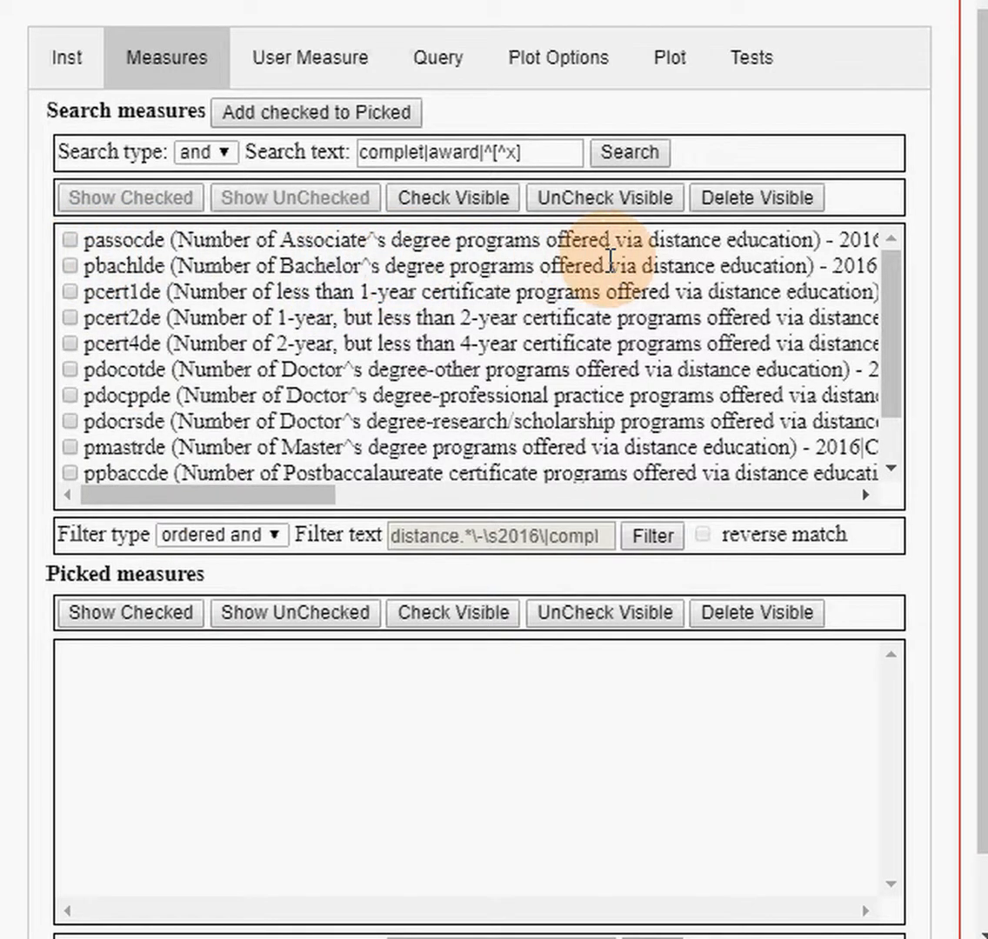
left_click_drag(609, 265, 808, 265)
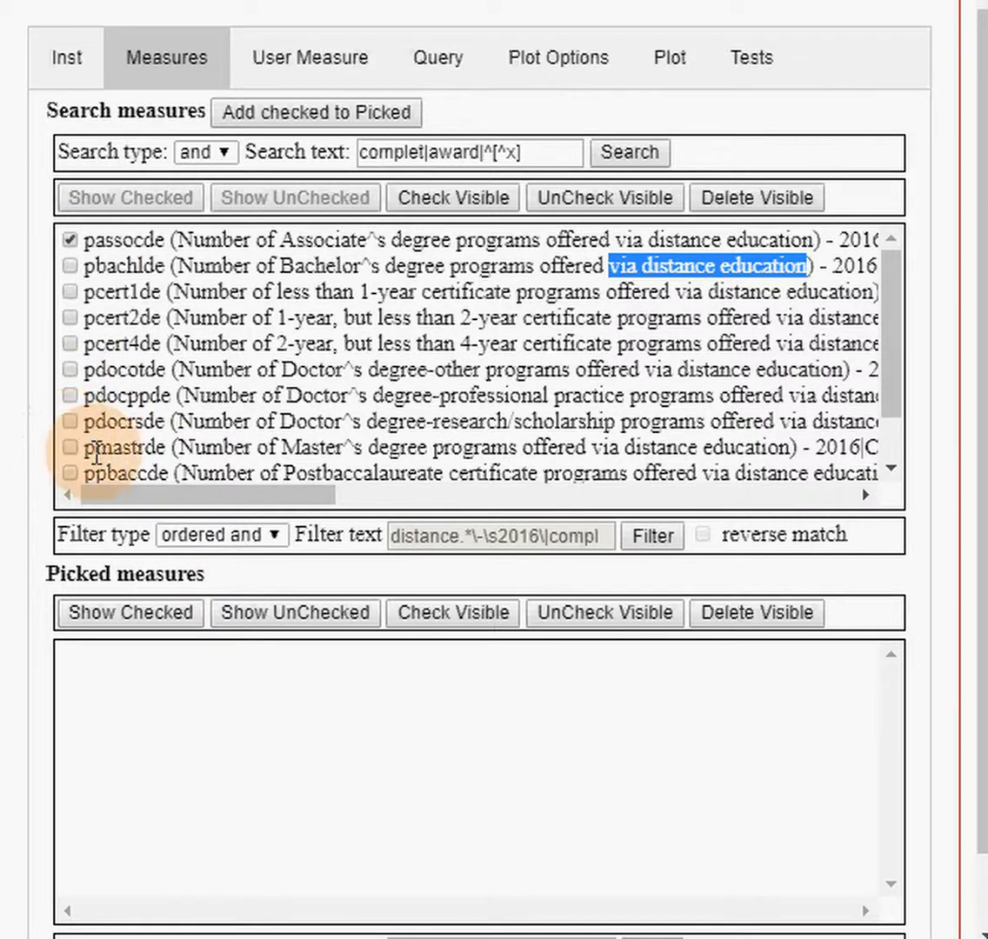
Step: Check the distance-education measures passocde, pmastrde, ppbaccde and ptotalde for 2016 in the filtered results
left_click(70, 448)
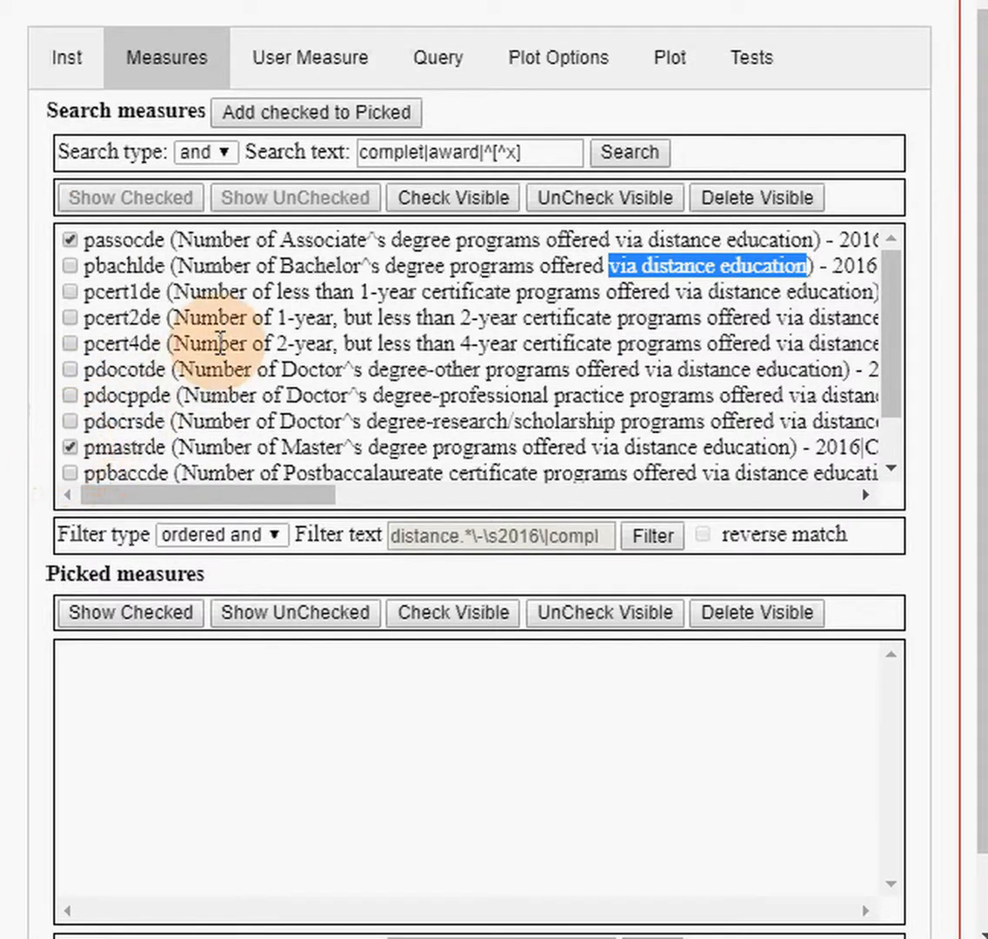
scroll(221, 343, "down", 1)
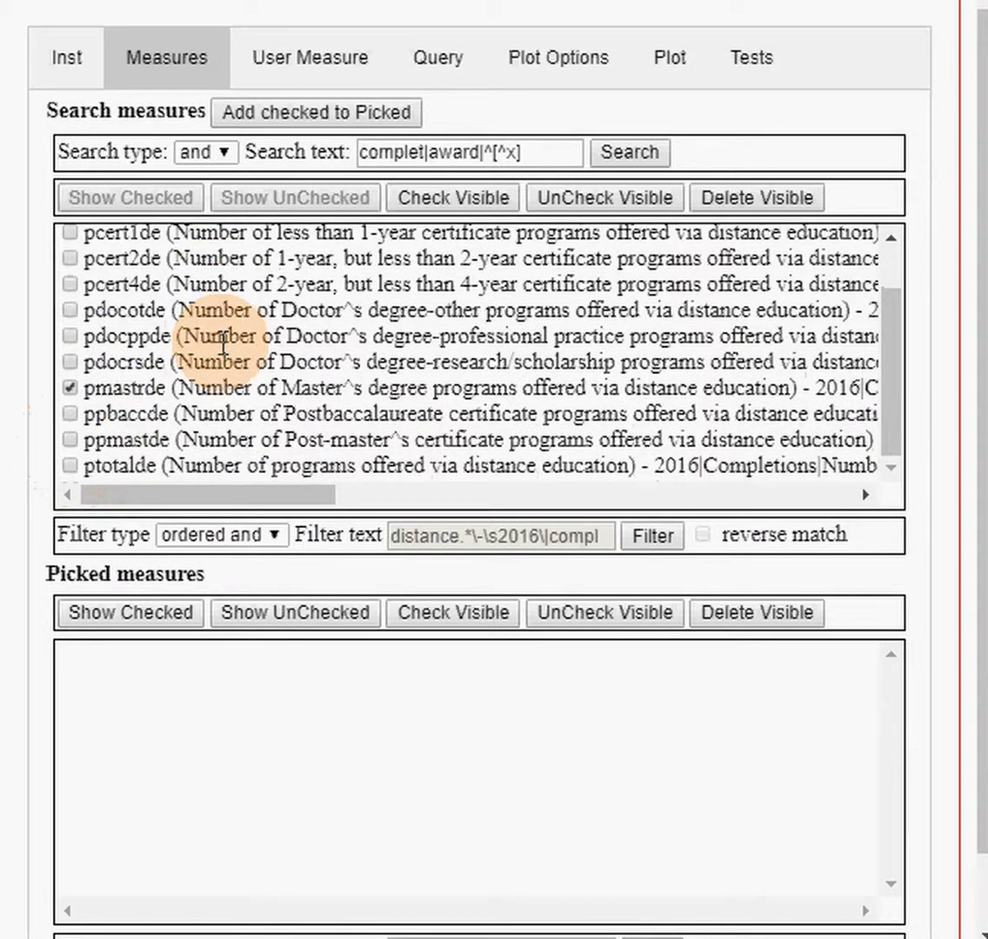
left_click(70, 414)
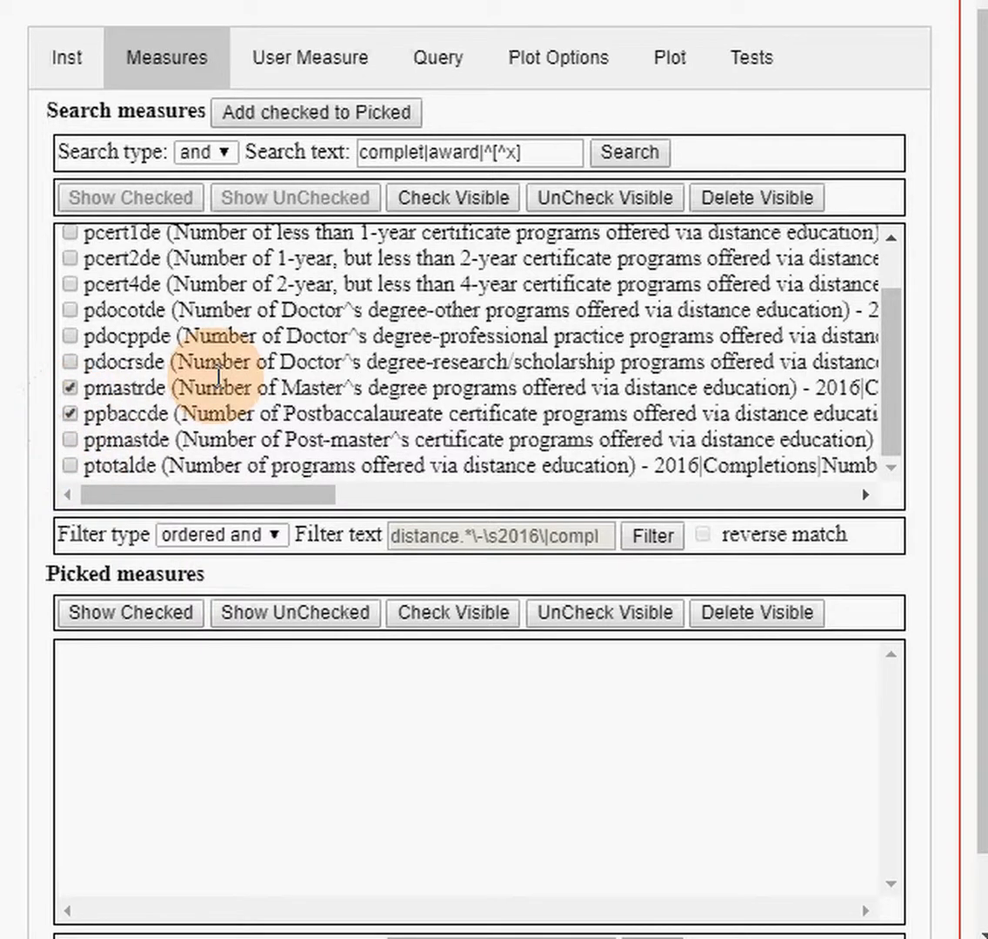
scroll(217, 376, "down", 1)
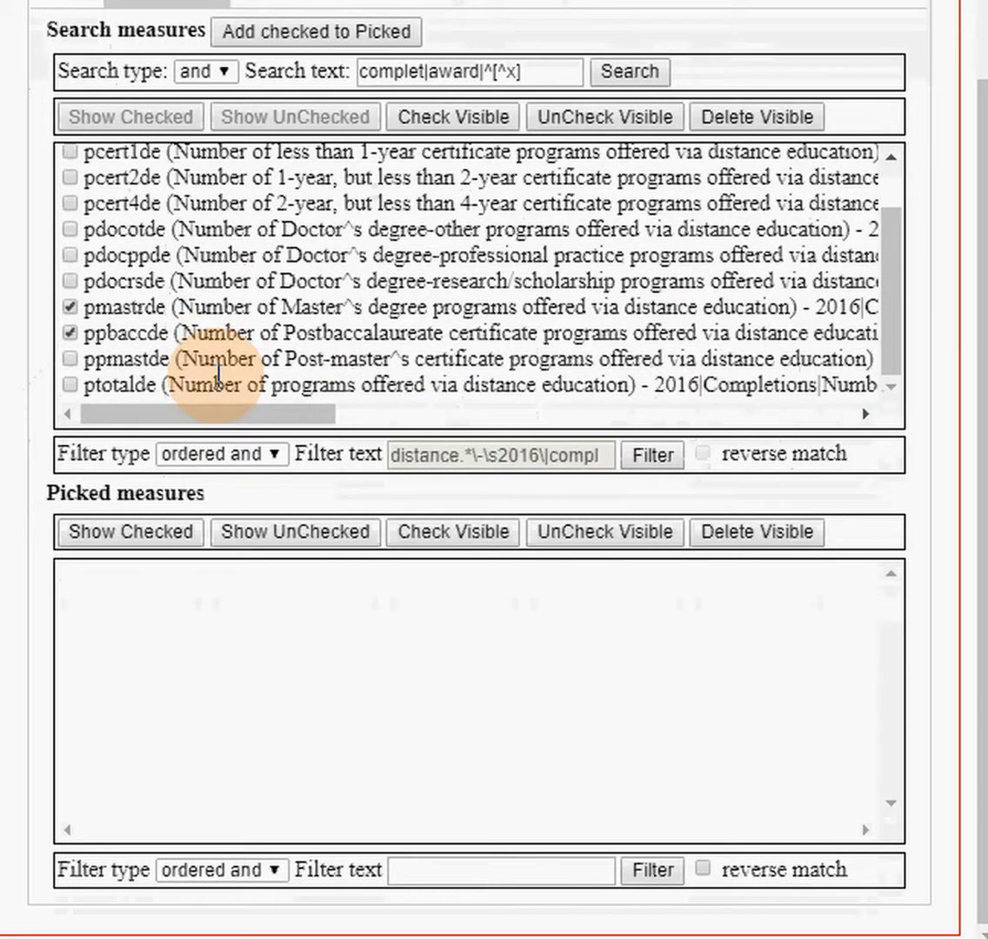
left_click(67, 385)
left_click_drag(891, 324, 947, 331)
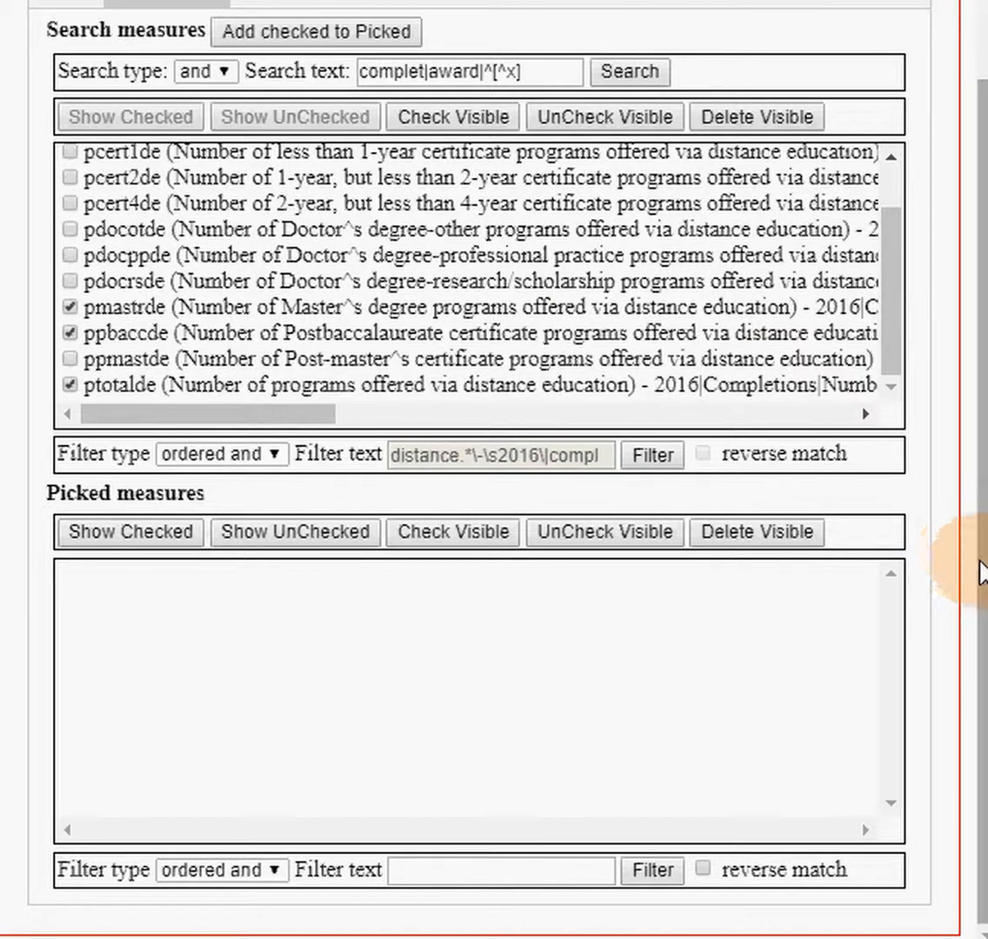
Step: Add the checked distance-education measures to the picked measures
left_click_drag(972, 565, 983, 509)
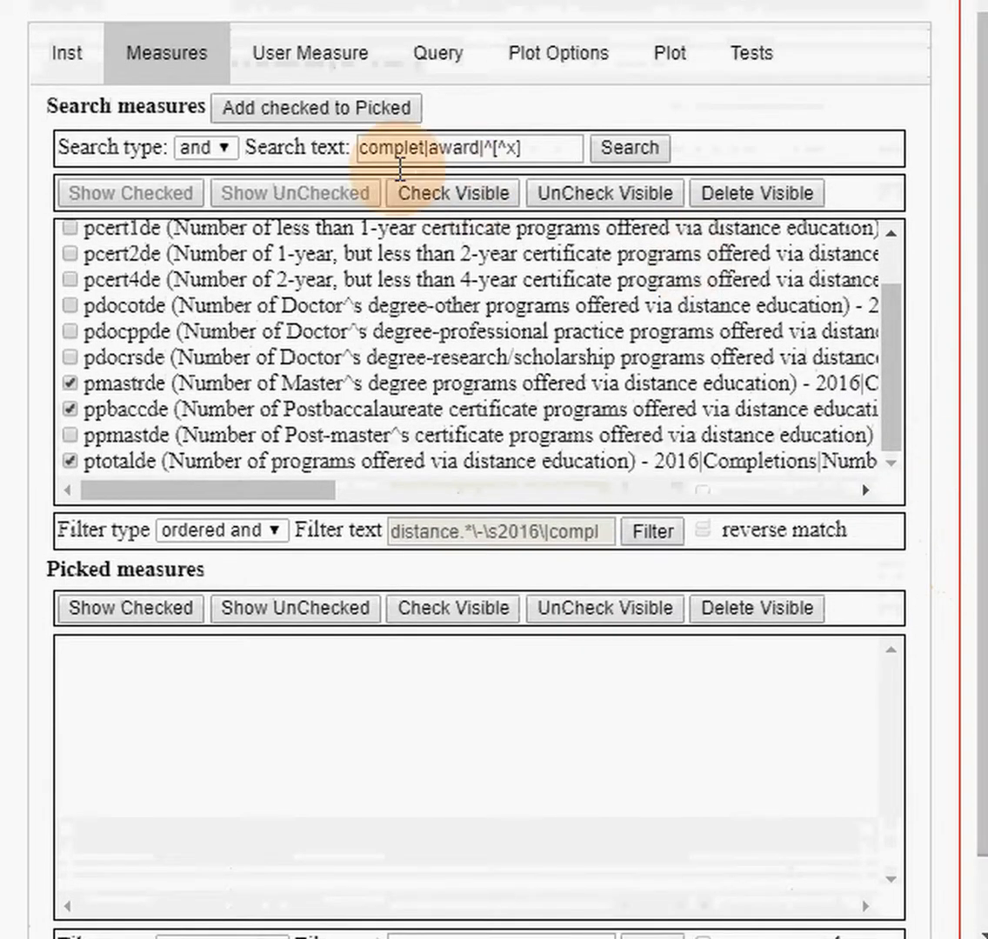
left_click(265, 118)
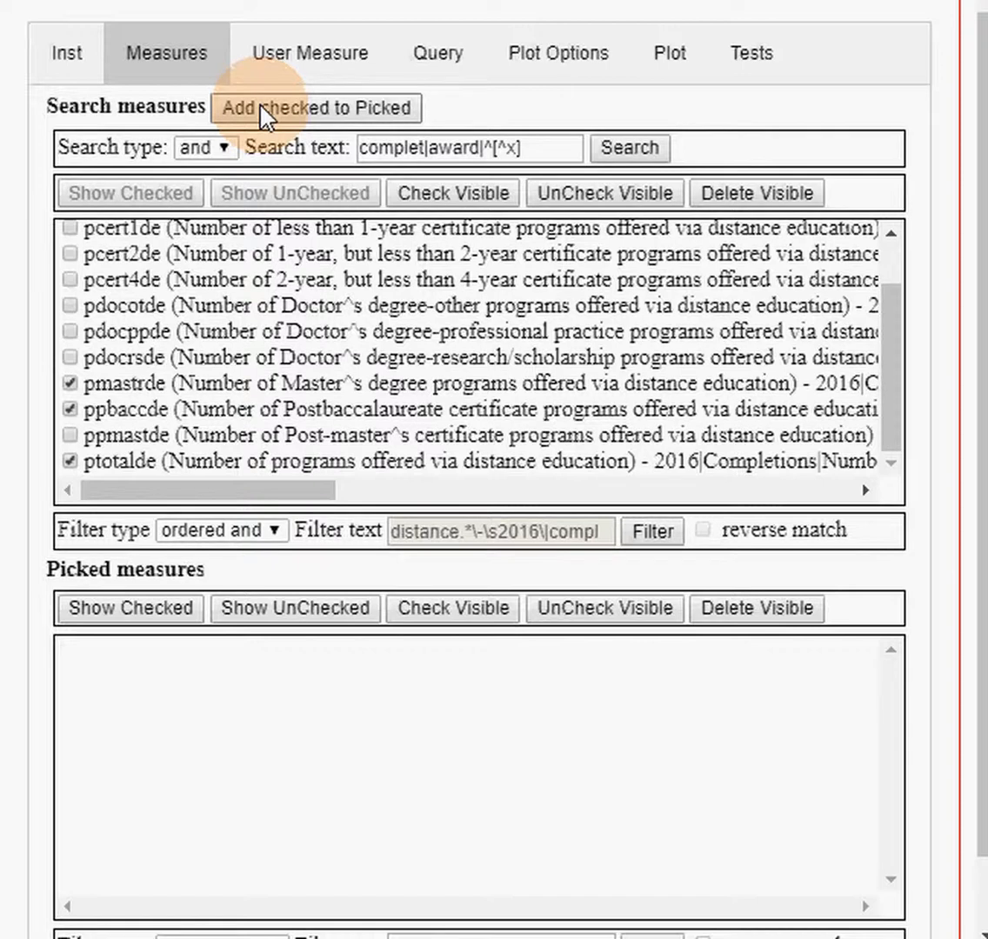
left_click(265, 117)
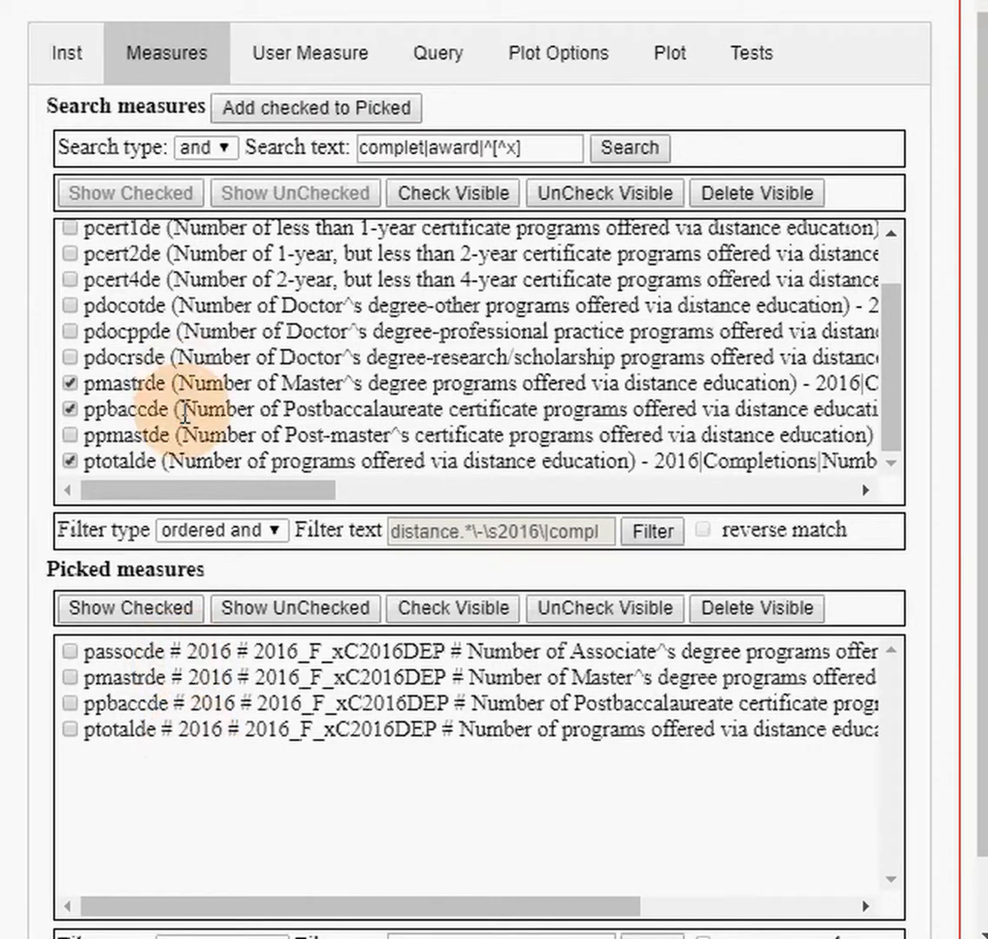
Step: Check pbachlde as well, clear the picked measures, and add all checked measures to the picked list again
scroll(185, 423, "up", 1)
scroll(185, 423, "up", 1)
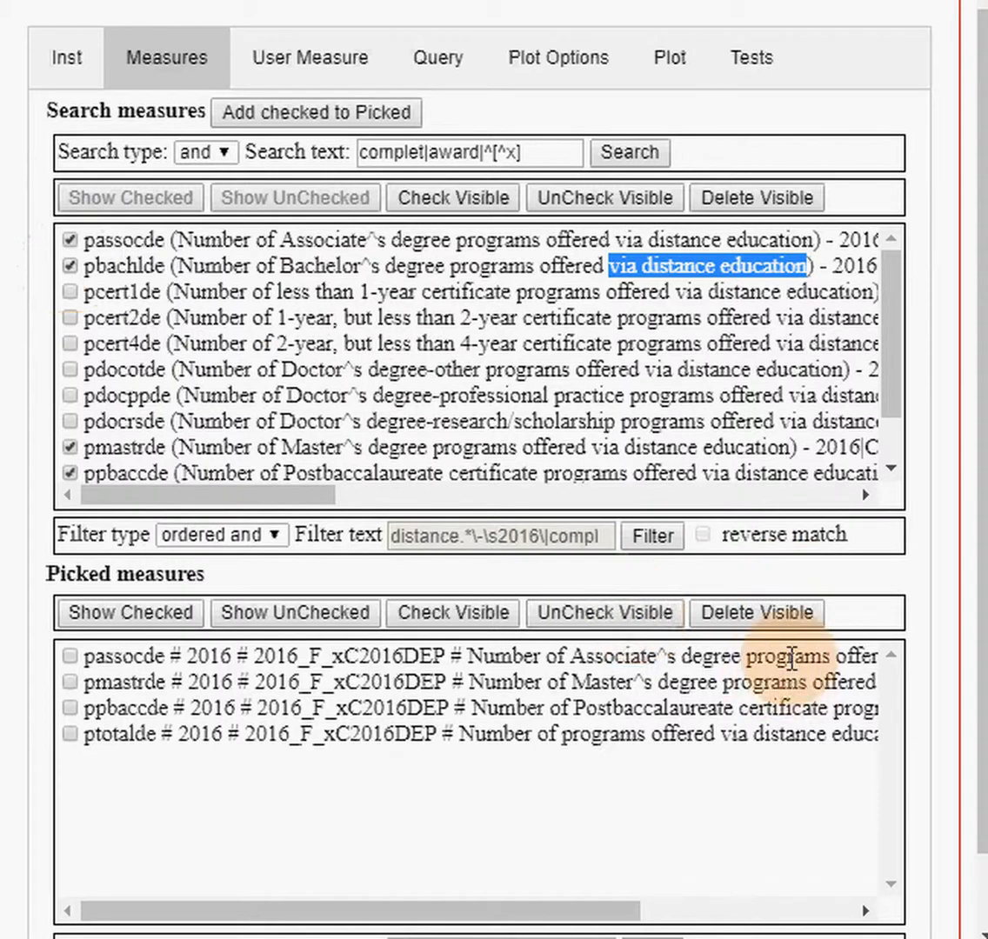
left_click(758, 614)
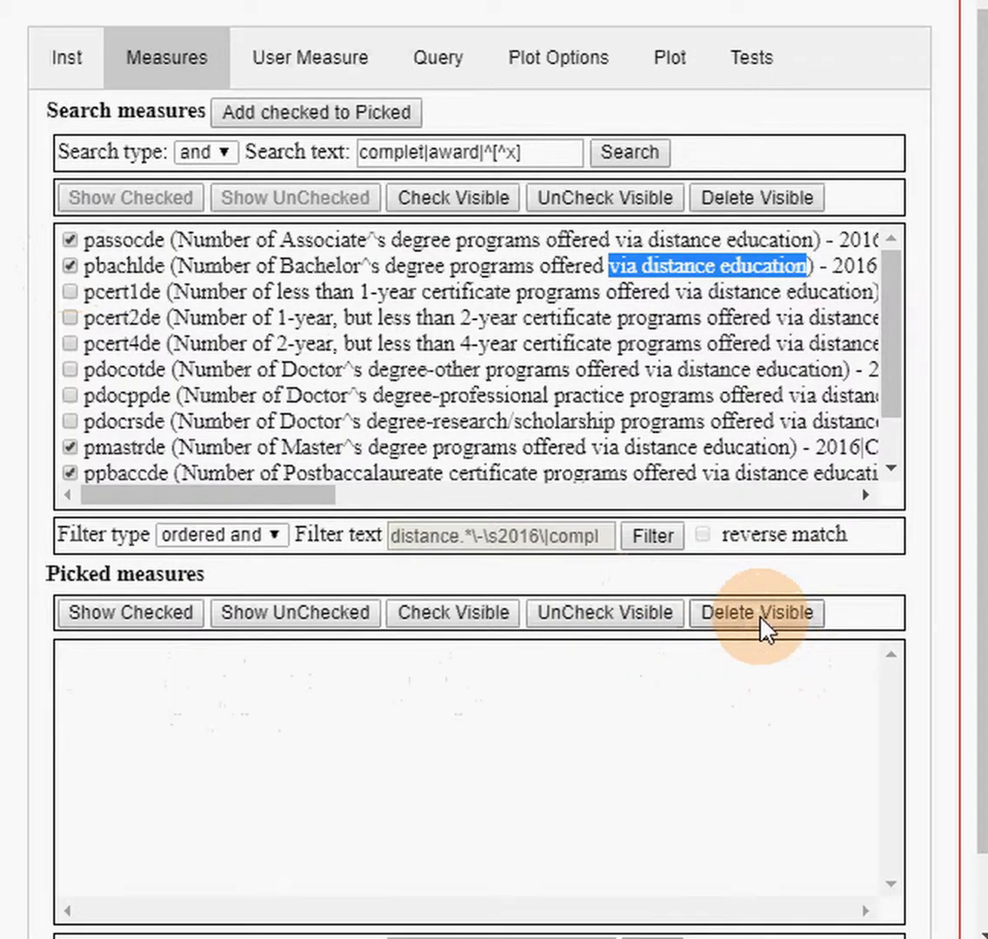
left_click(284, 122)
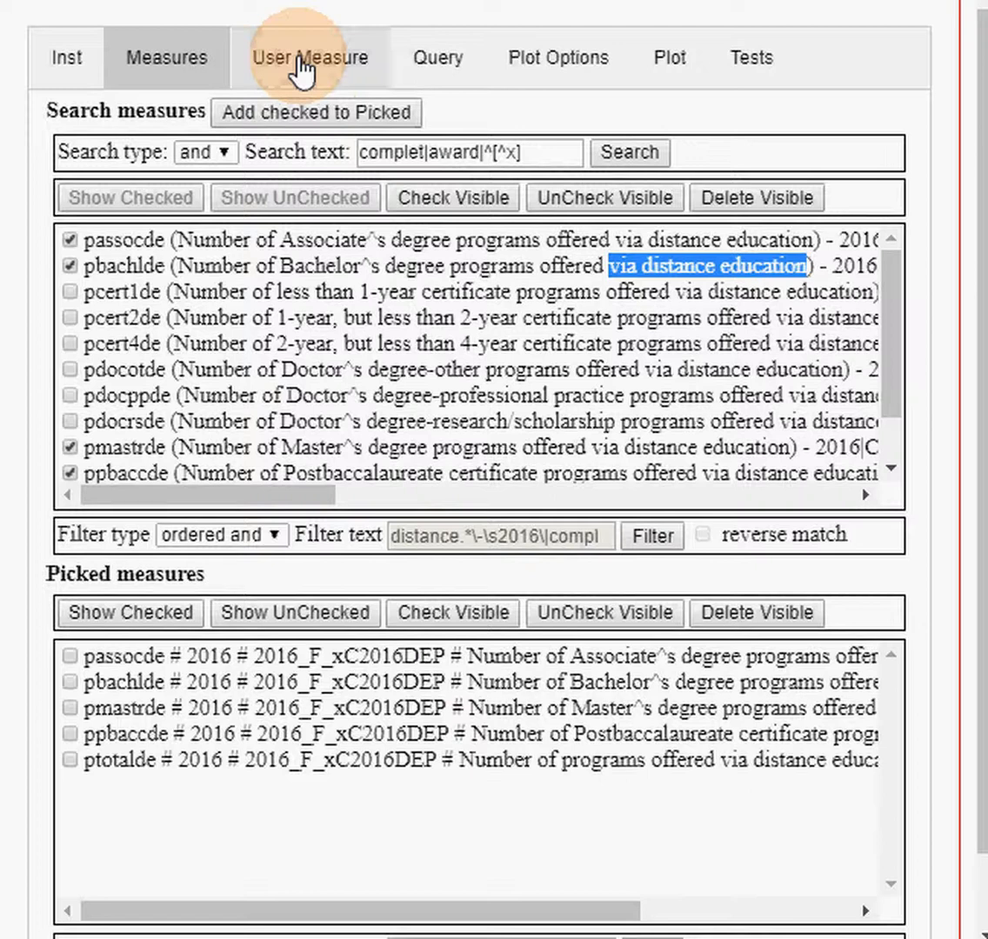
Step: Choose the data group F2016_xC2016DEP_rv - singleton for defining the user measures
left_click(300, 70)
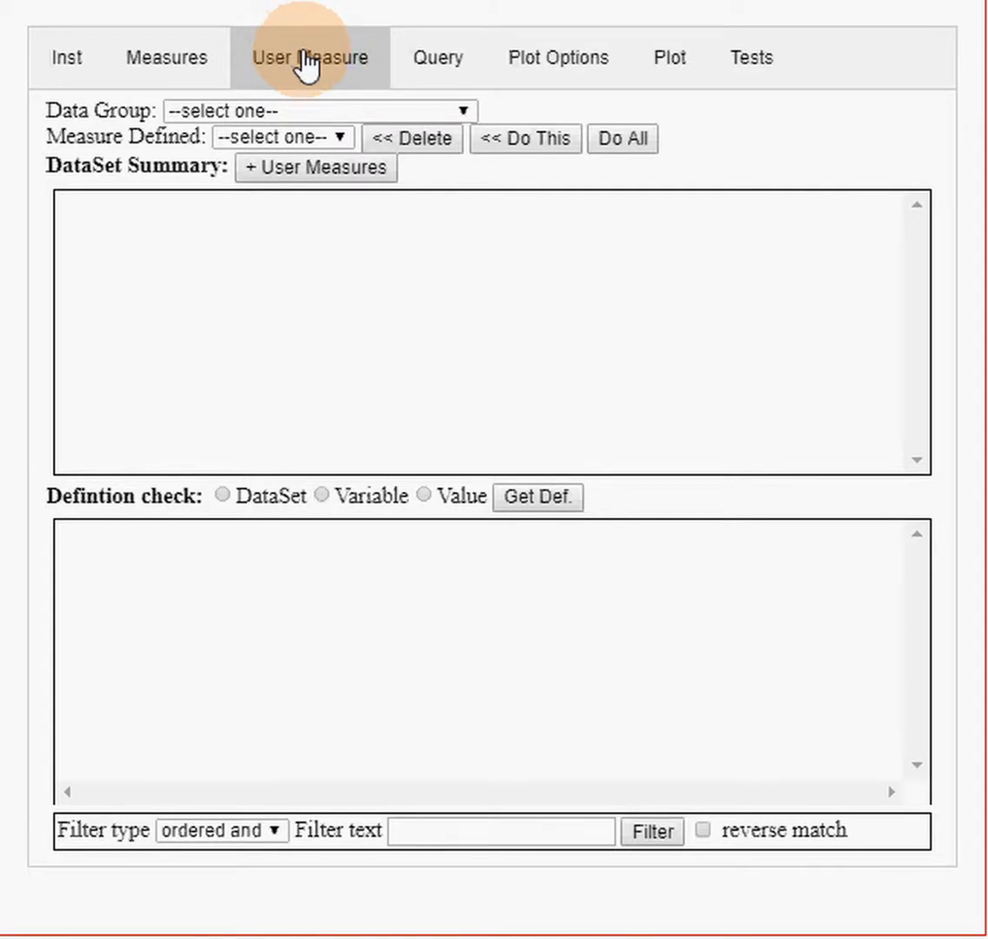
left_click(468, 112)
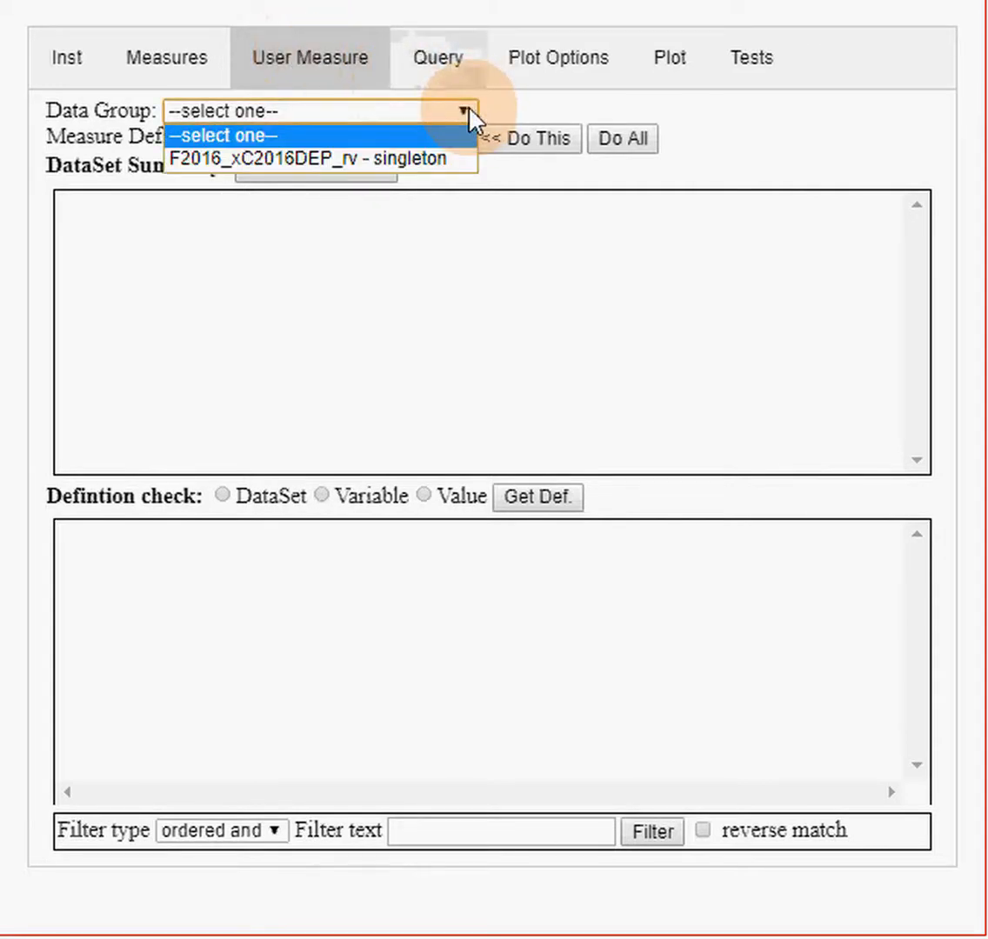
left_click(447, 164)
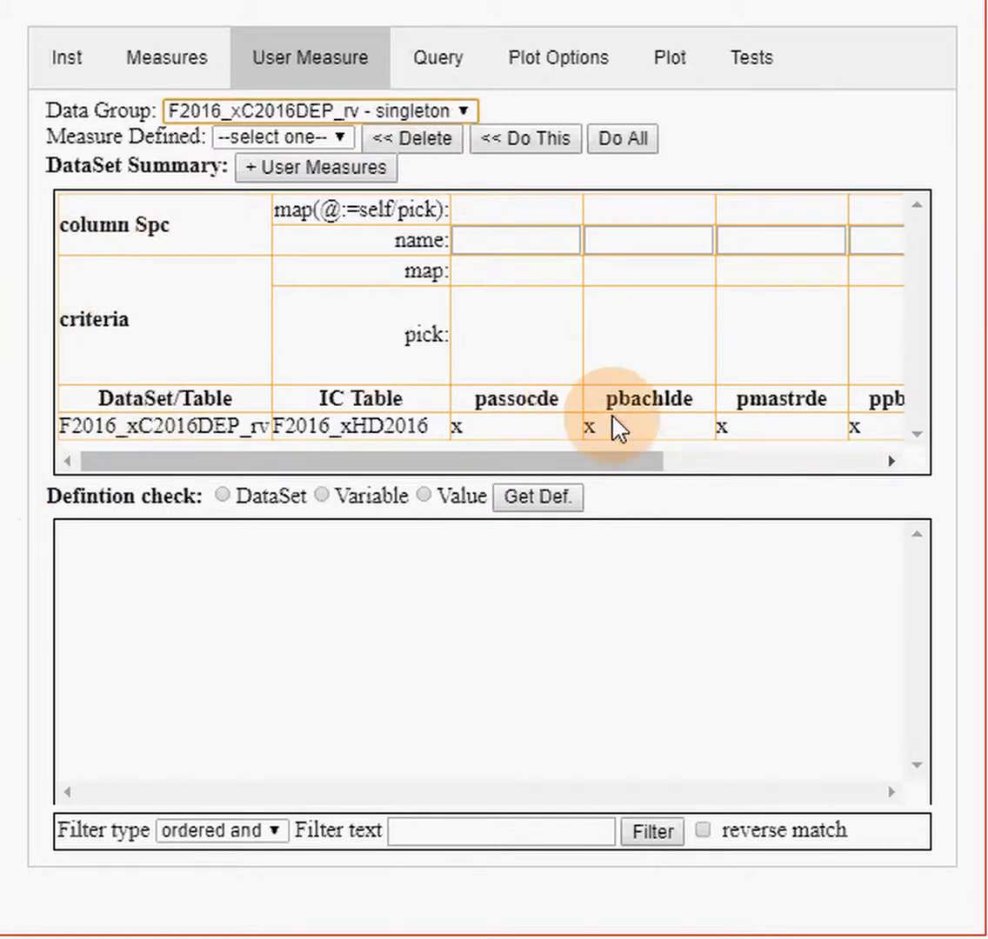
Step: Enter mid(@,1,3) as the column specification map for cipcode in the dataset summary
left_click_drag(615, 472, 866, 465)
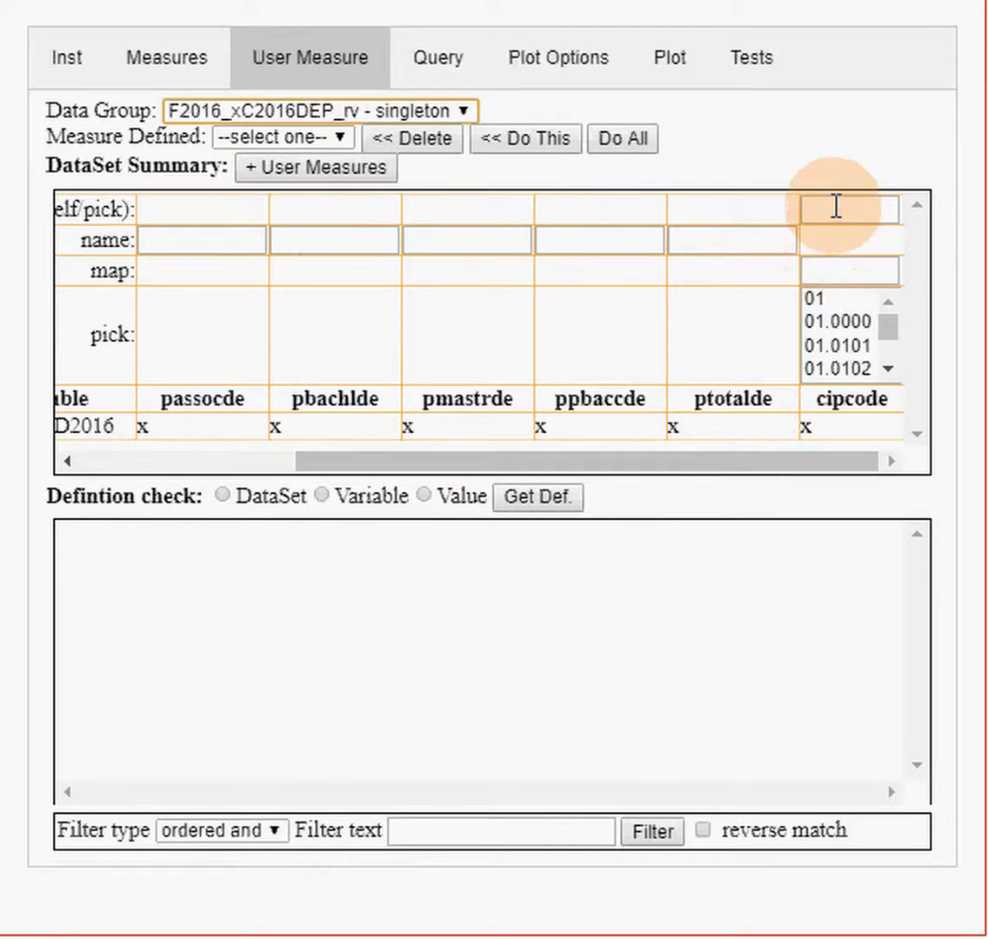
left_click(840, 272)
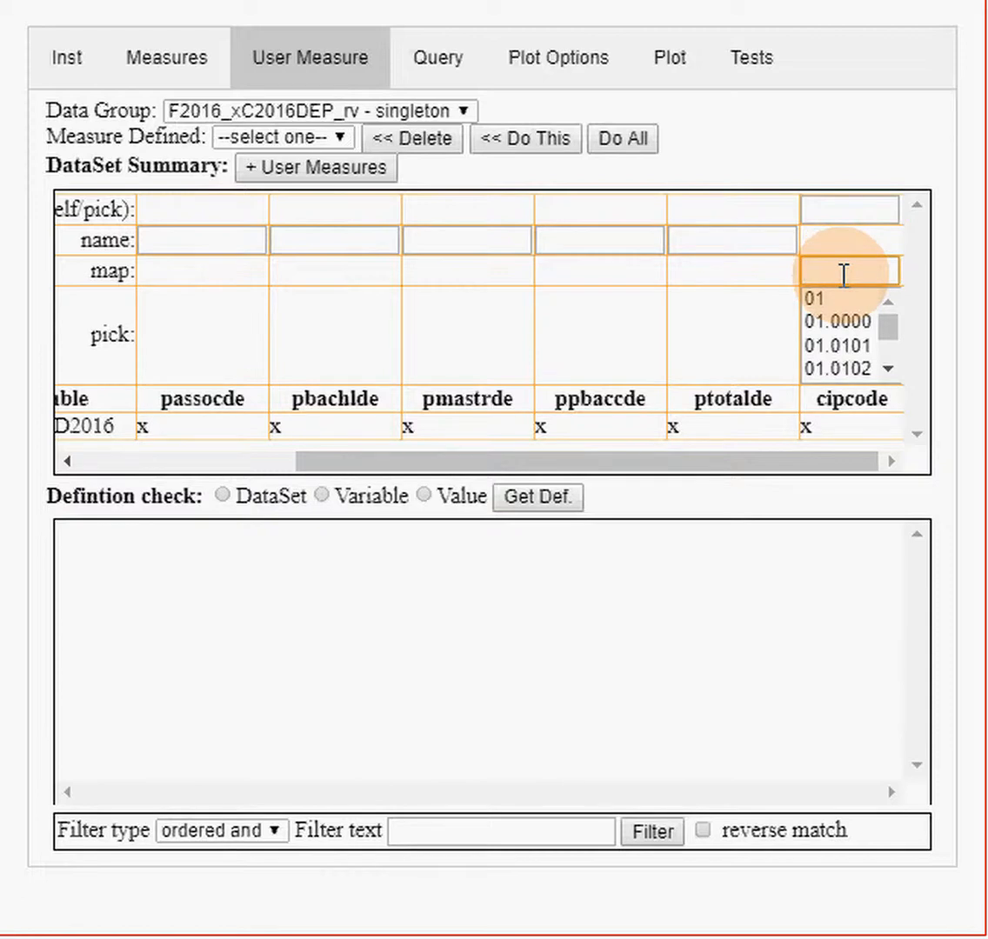
left_click(833, 207)
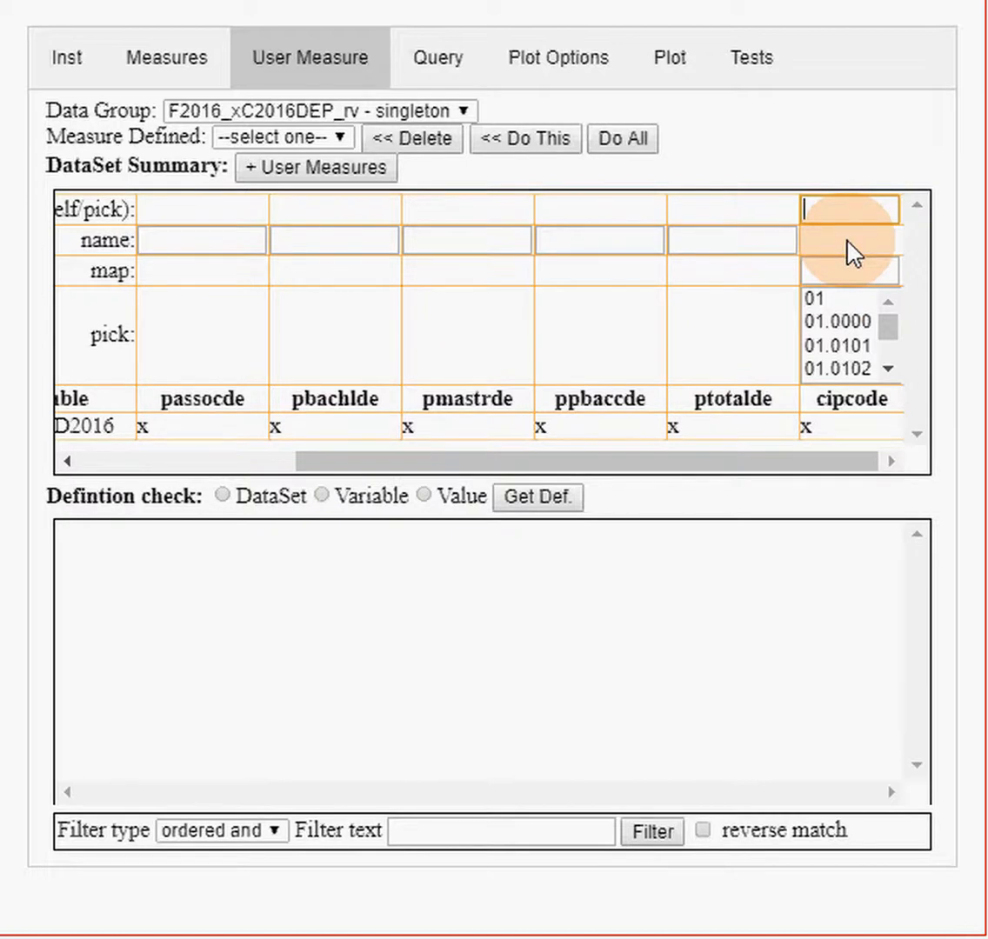
type("mid(@,1,3)")
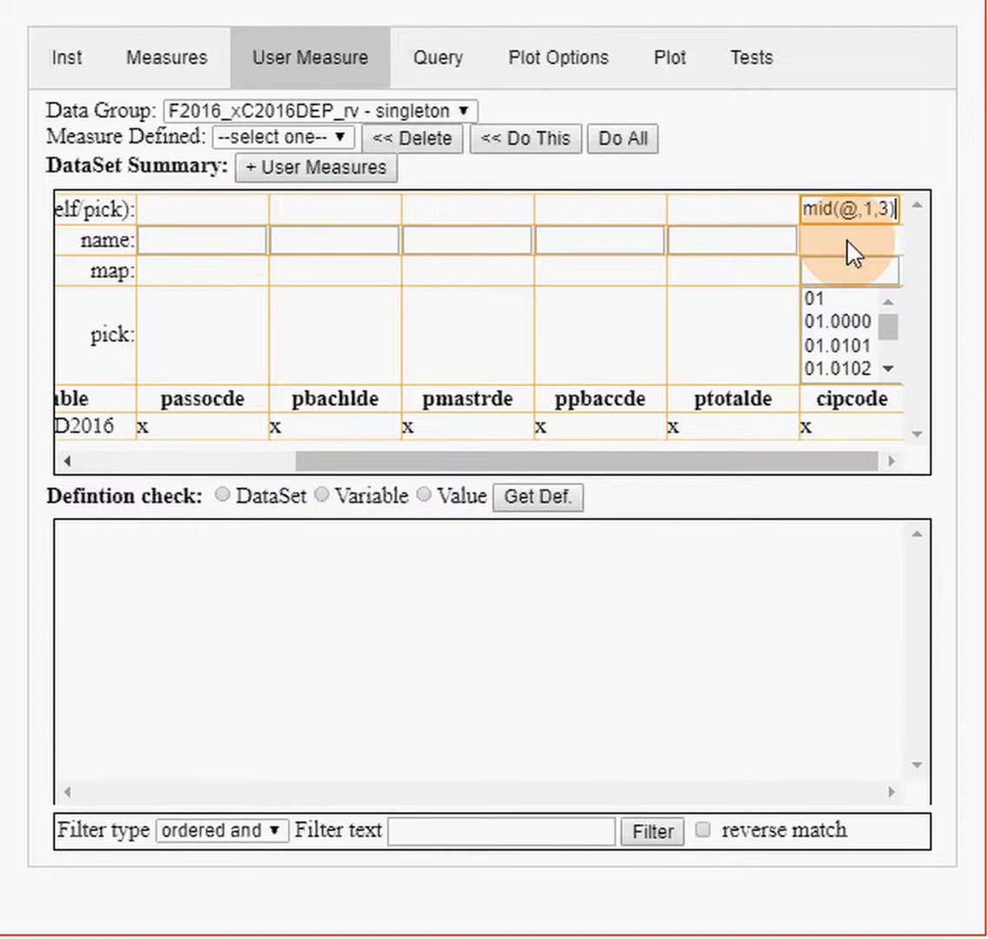
left_click(849, 272)
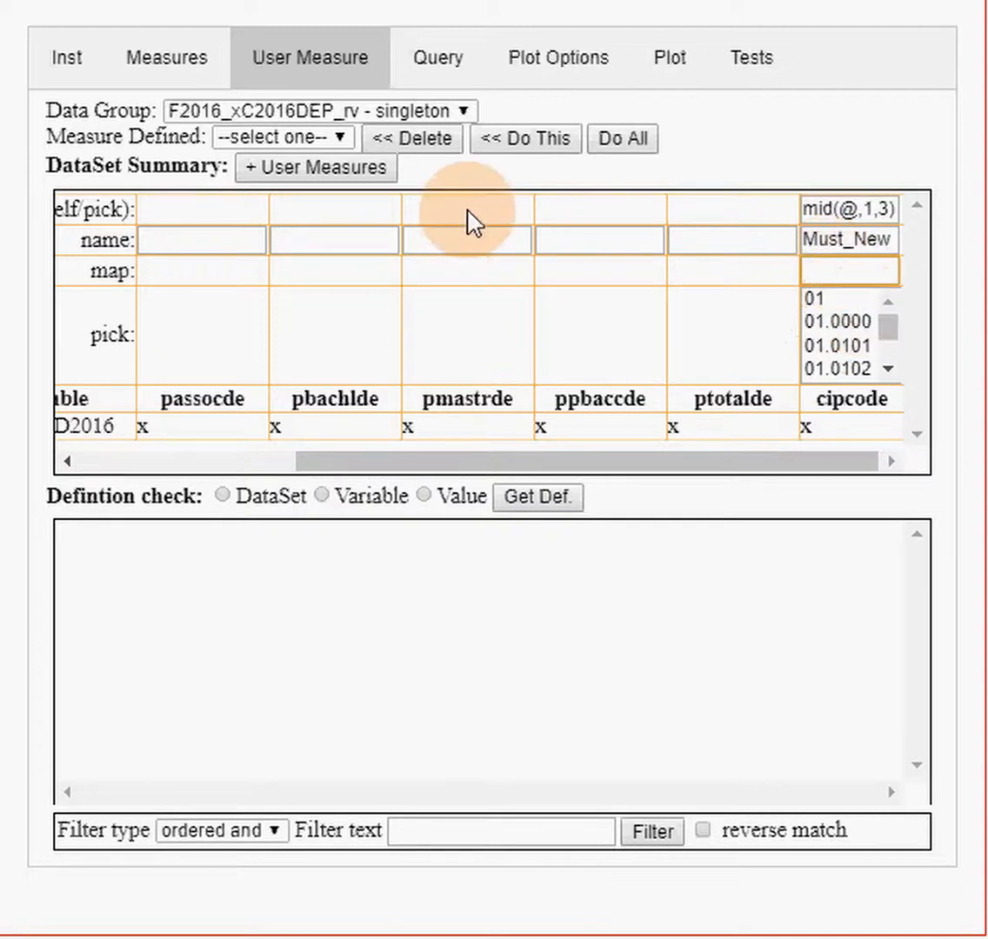
Step: Get the value definitions of cipcode in the definition check and examine how its two-digit and six-digit codes are written
left_click(187, 63)
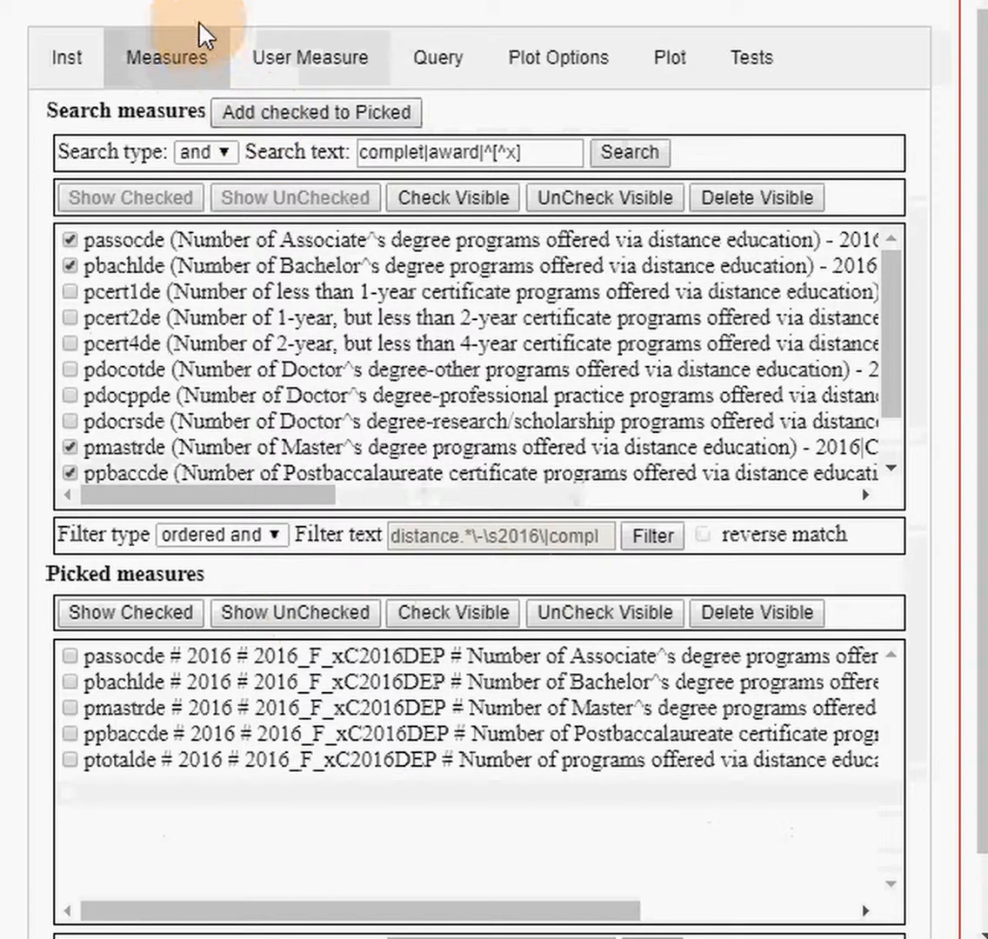
left_click(288, 70)
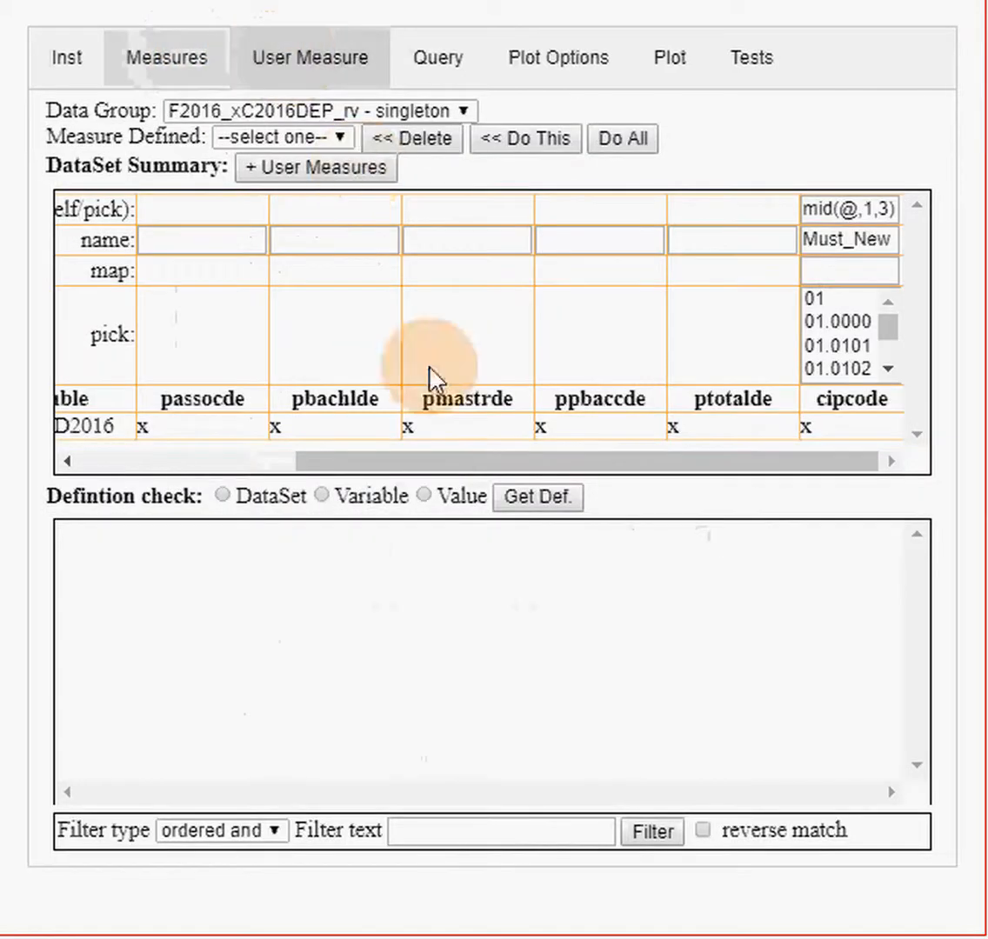
left_click(425, 497)
left_click(511, 501)
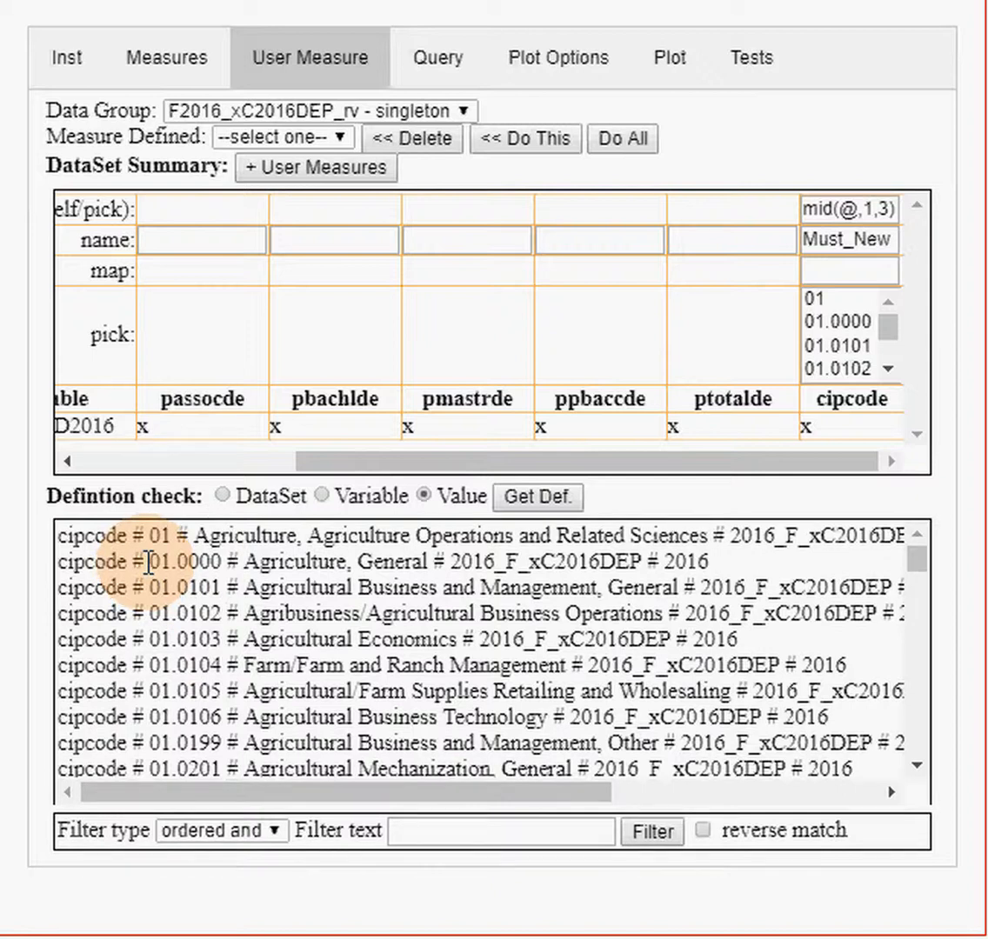
left_click_drag(148, 563, 222, 571)
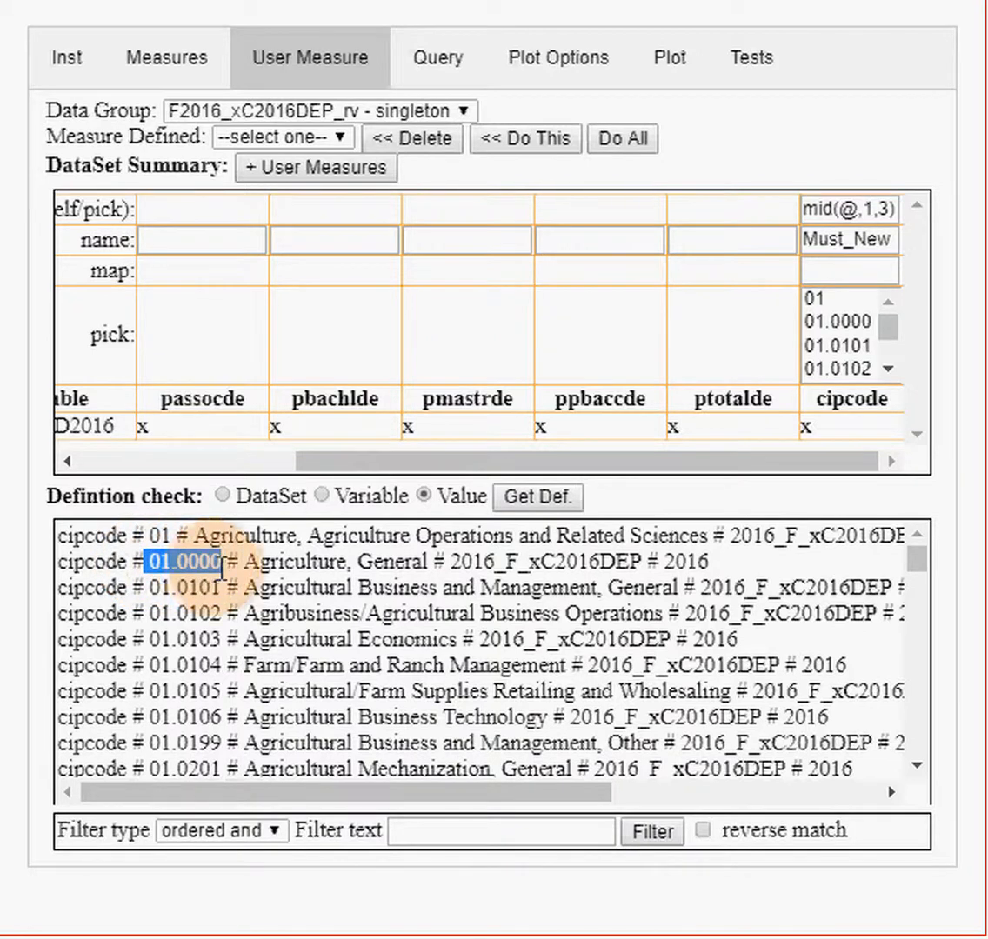
Step: Enter mid(@,1,3) in the map row of the cipcode column in the dataset summary
left_click(858, 275)
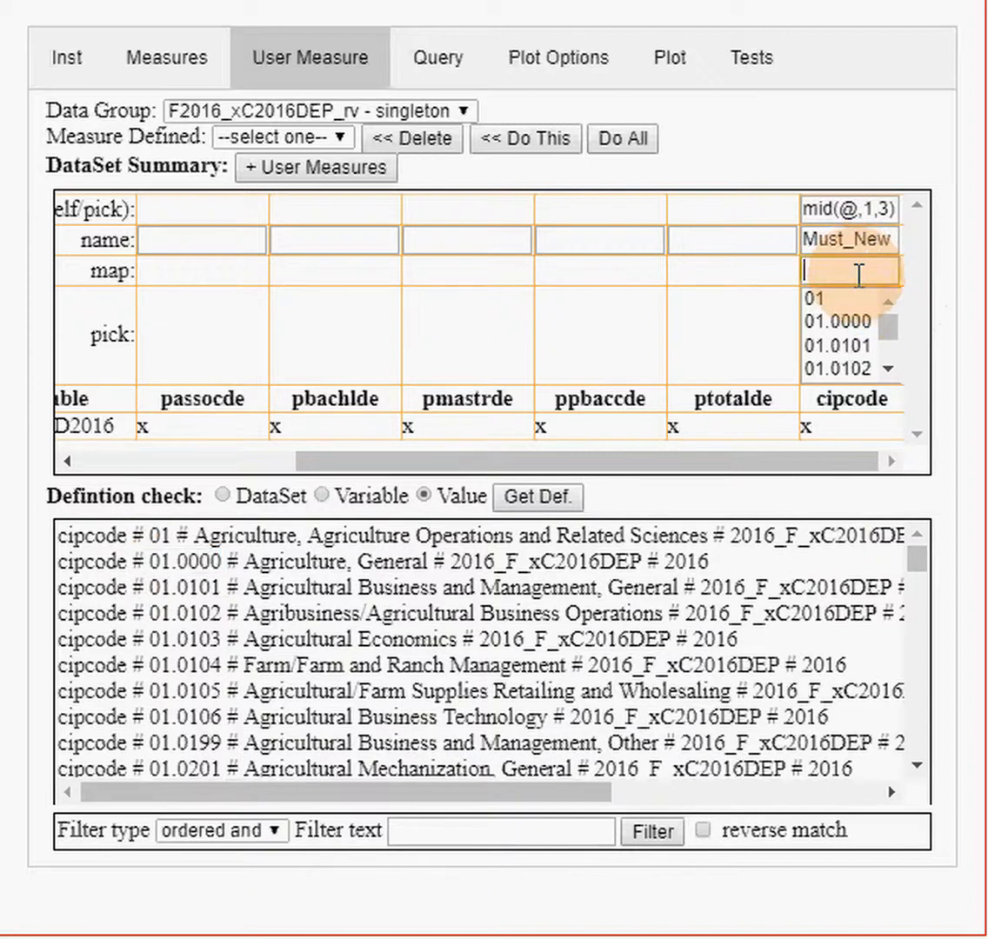
type("m")
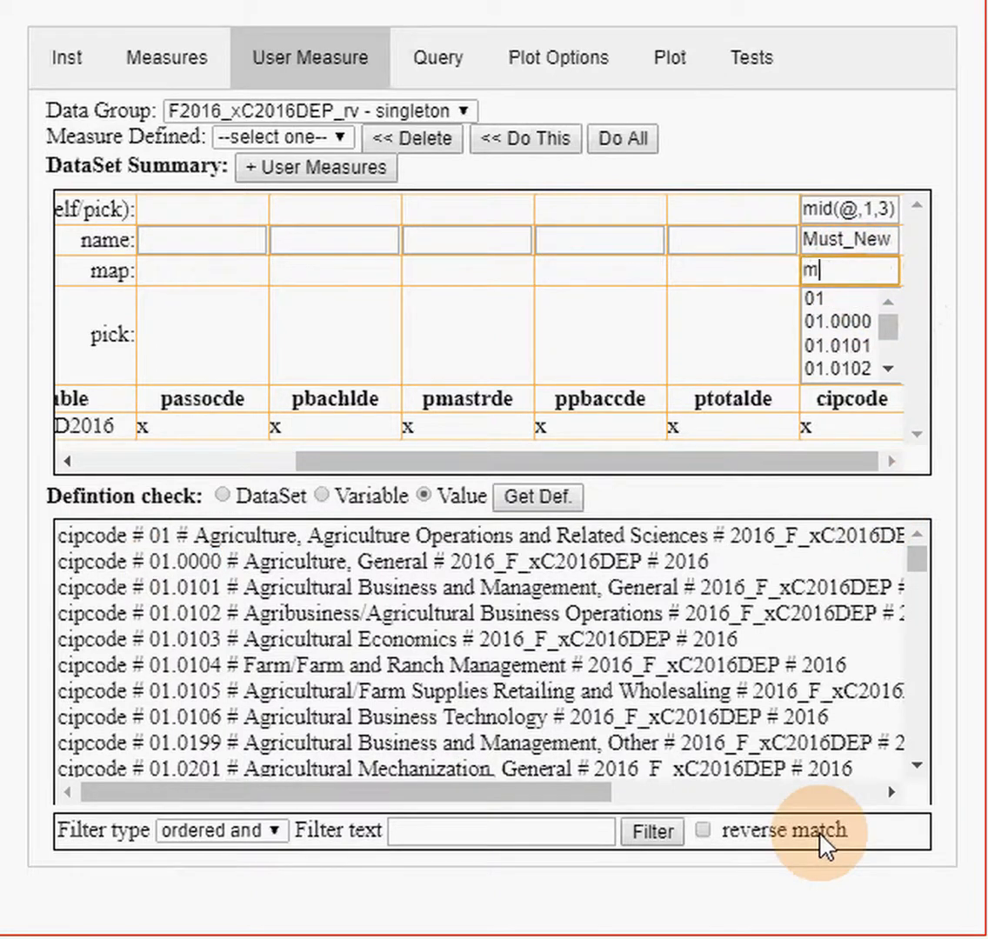
type("id(@,1,3)")
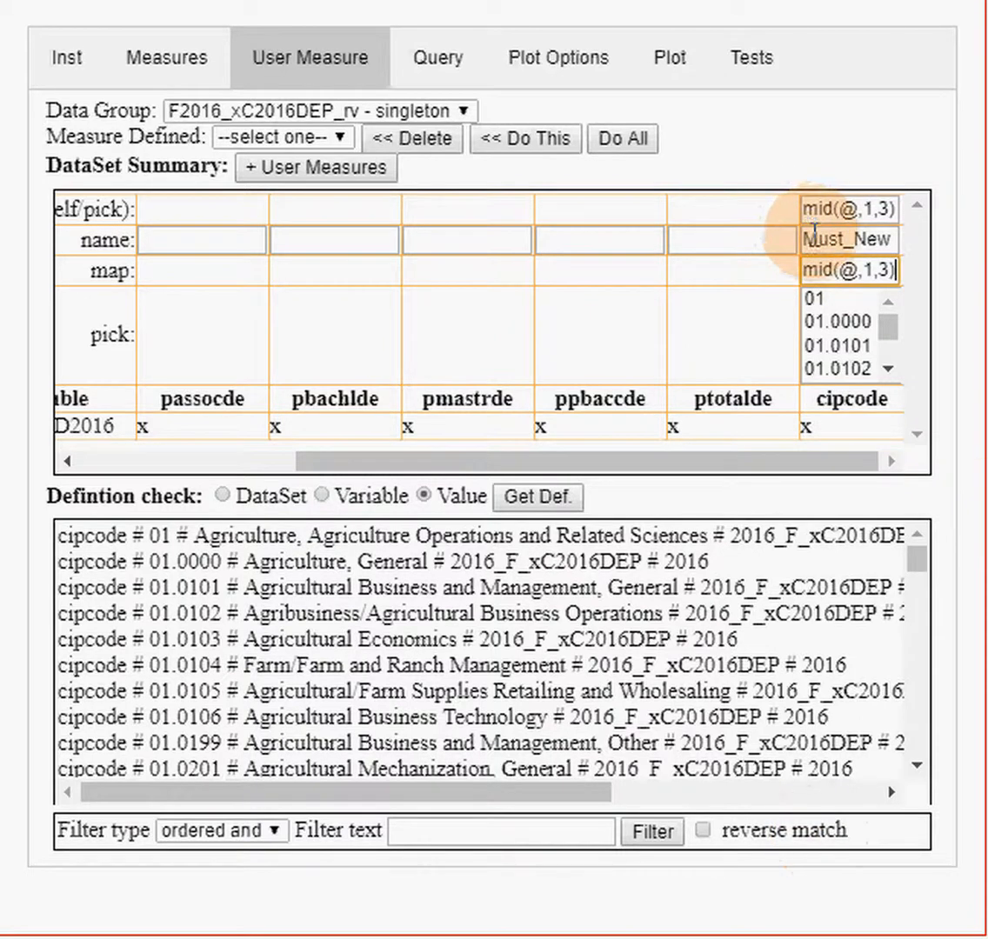
Step: Replace the name of the cipcode column with cp2d
left_click_drag(805, 239, 930, 296)
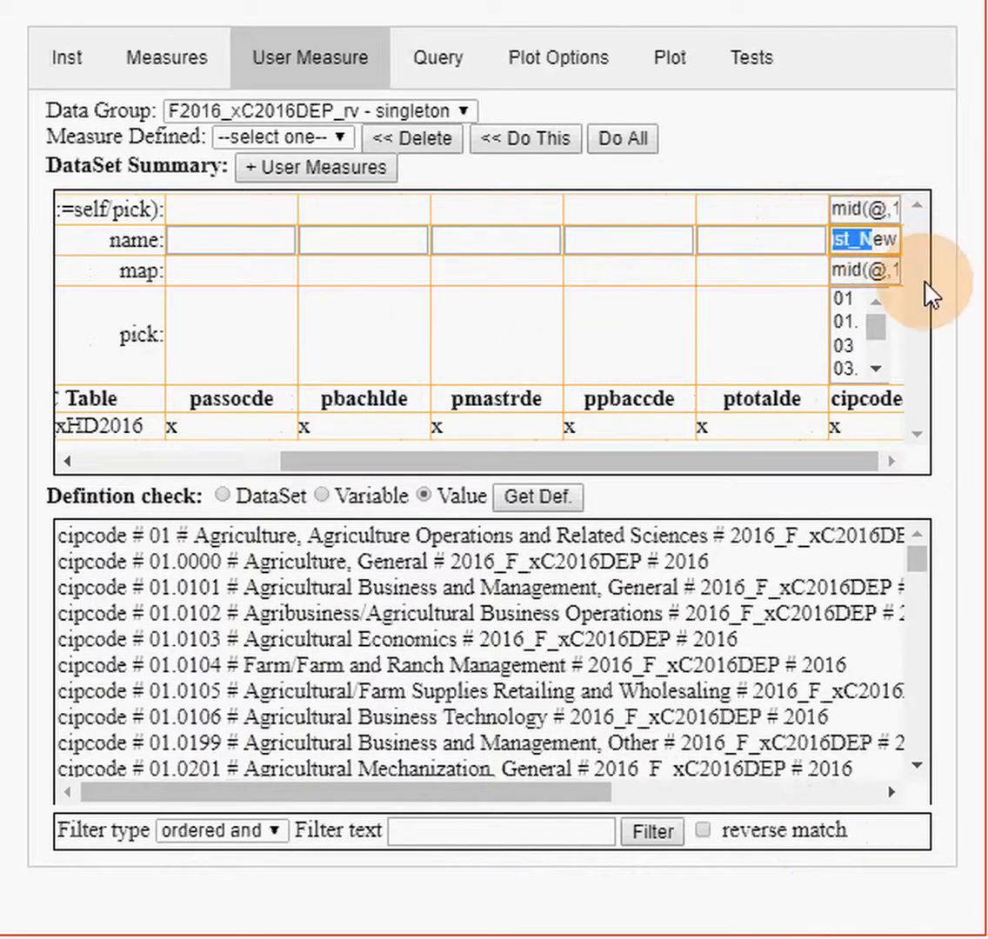
key("Delete")
key("Delete")
key("Delete")
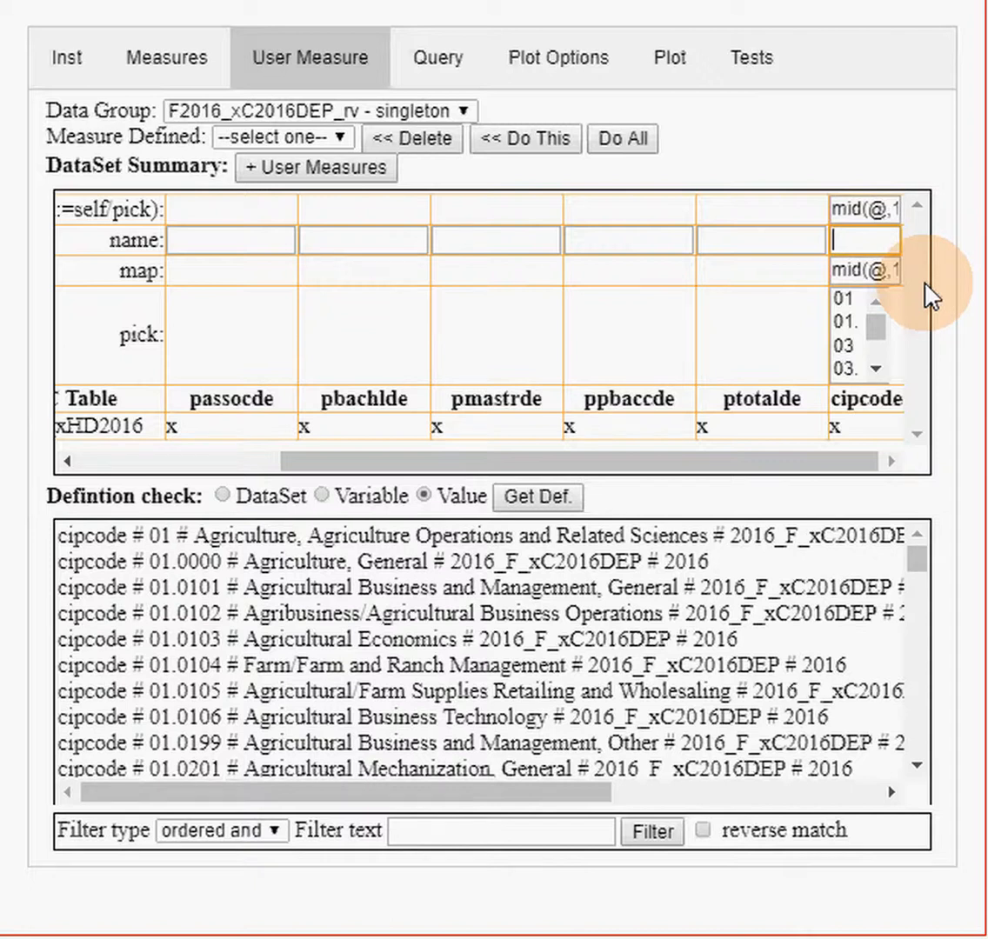
type("cp2d")
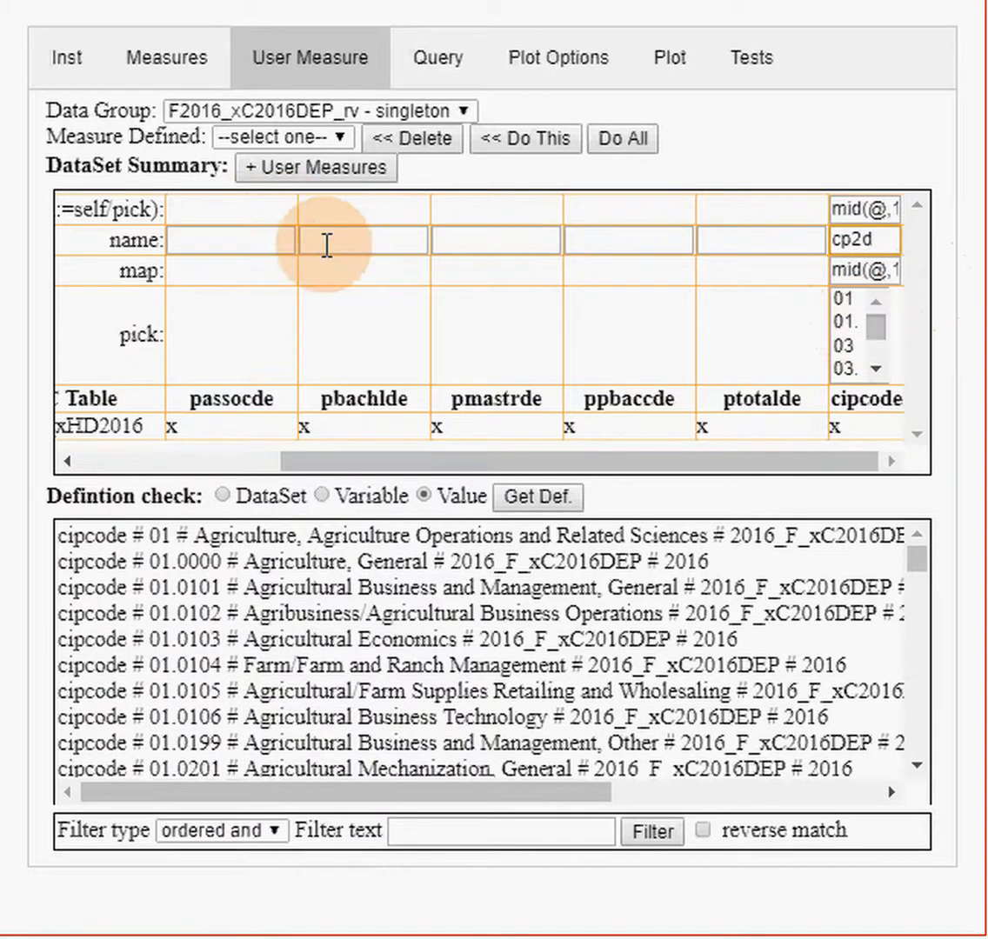
Step: Name the passocde column DeAssct, the pbachlde column DeBchlr and the pmastrde column DeMstr
left_click(223, 237)
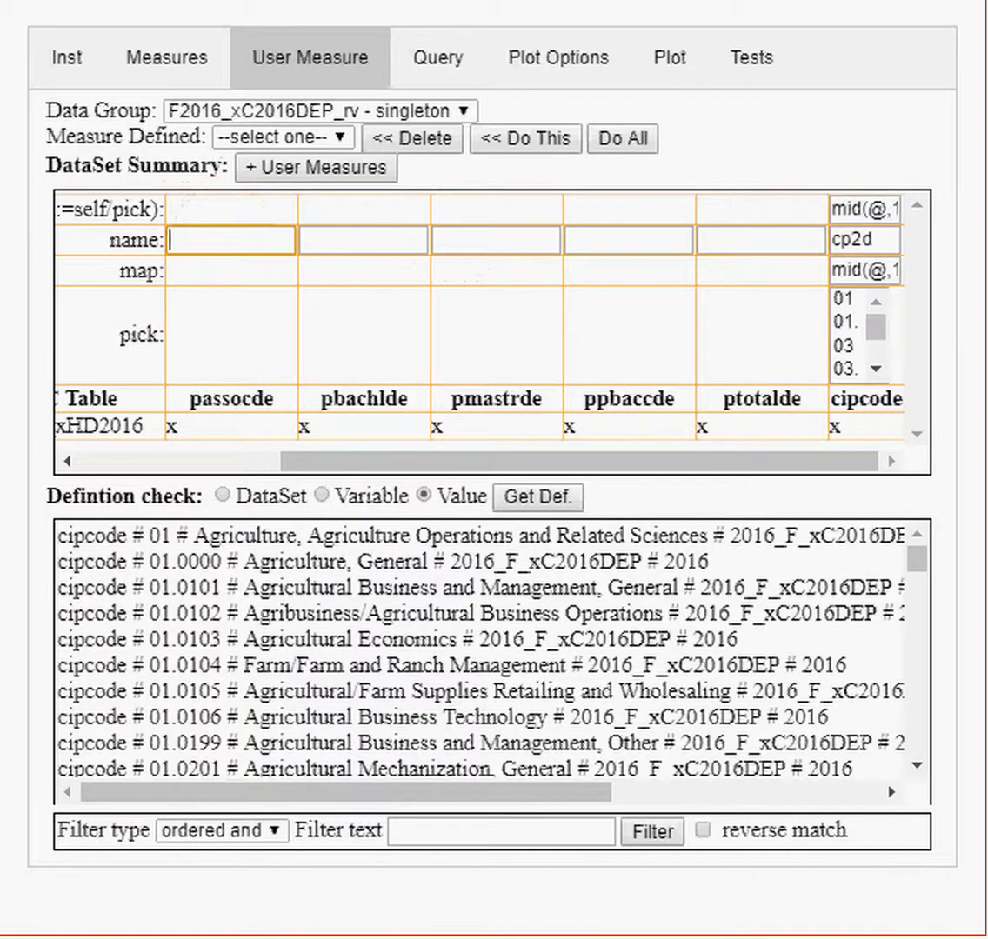
type("DeAssct")
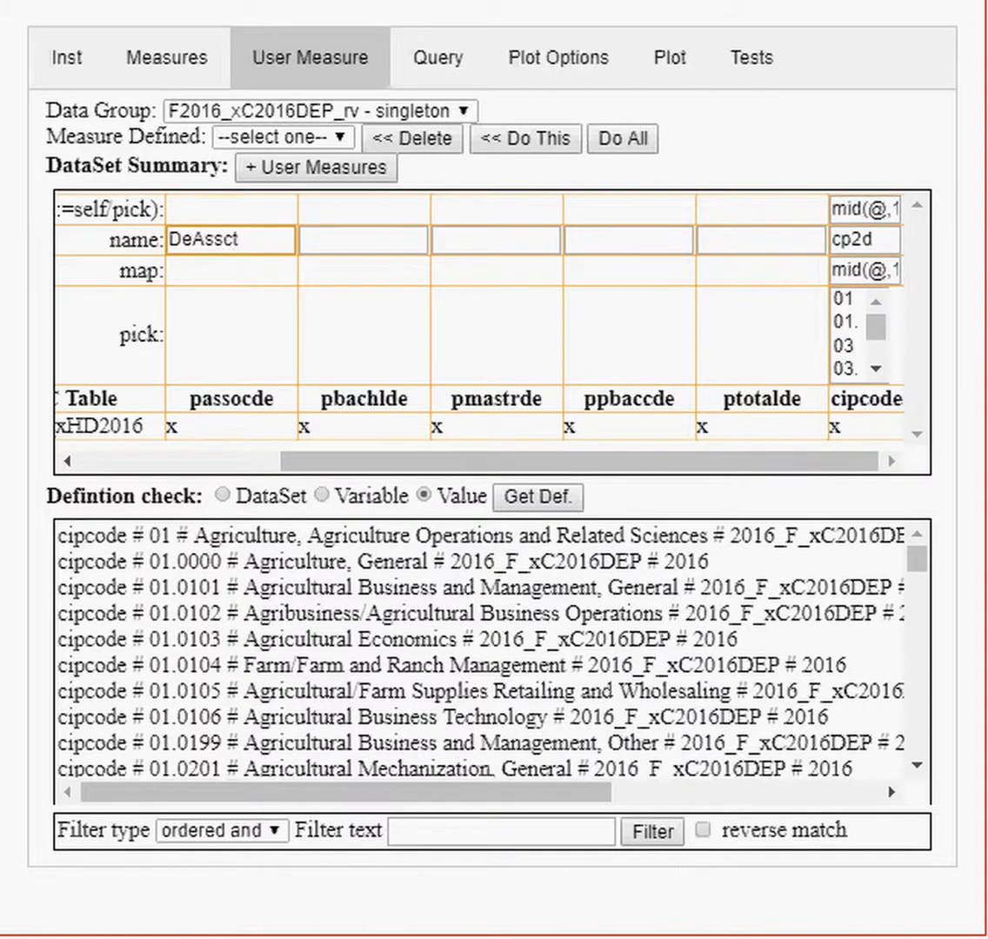
left_click(326, 237)
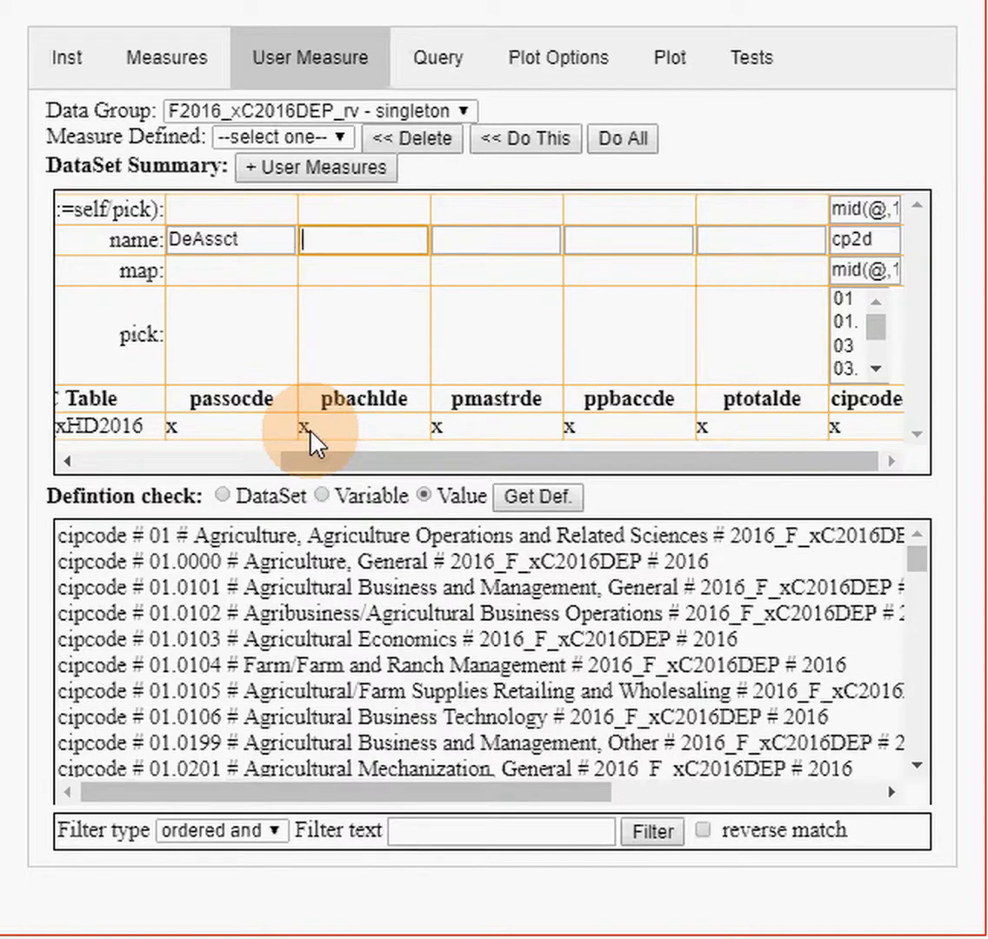
type("DeBchlr")
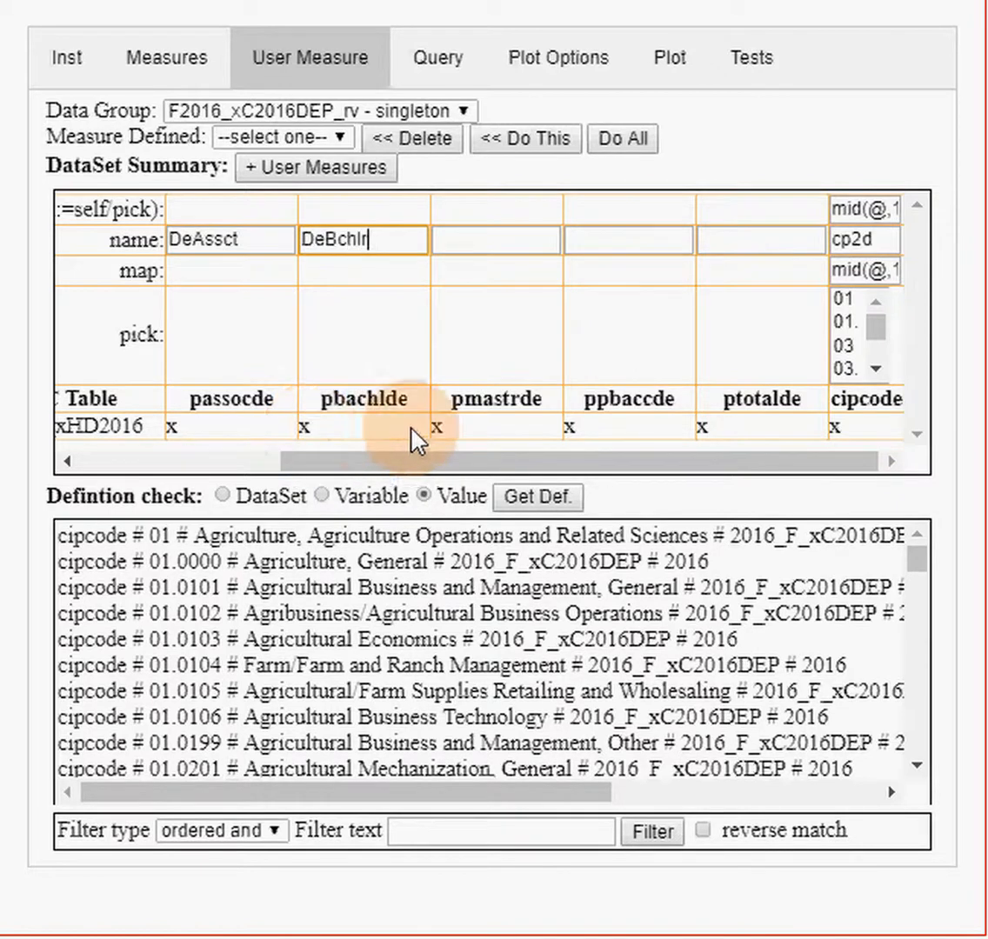
left_click(507, 230)
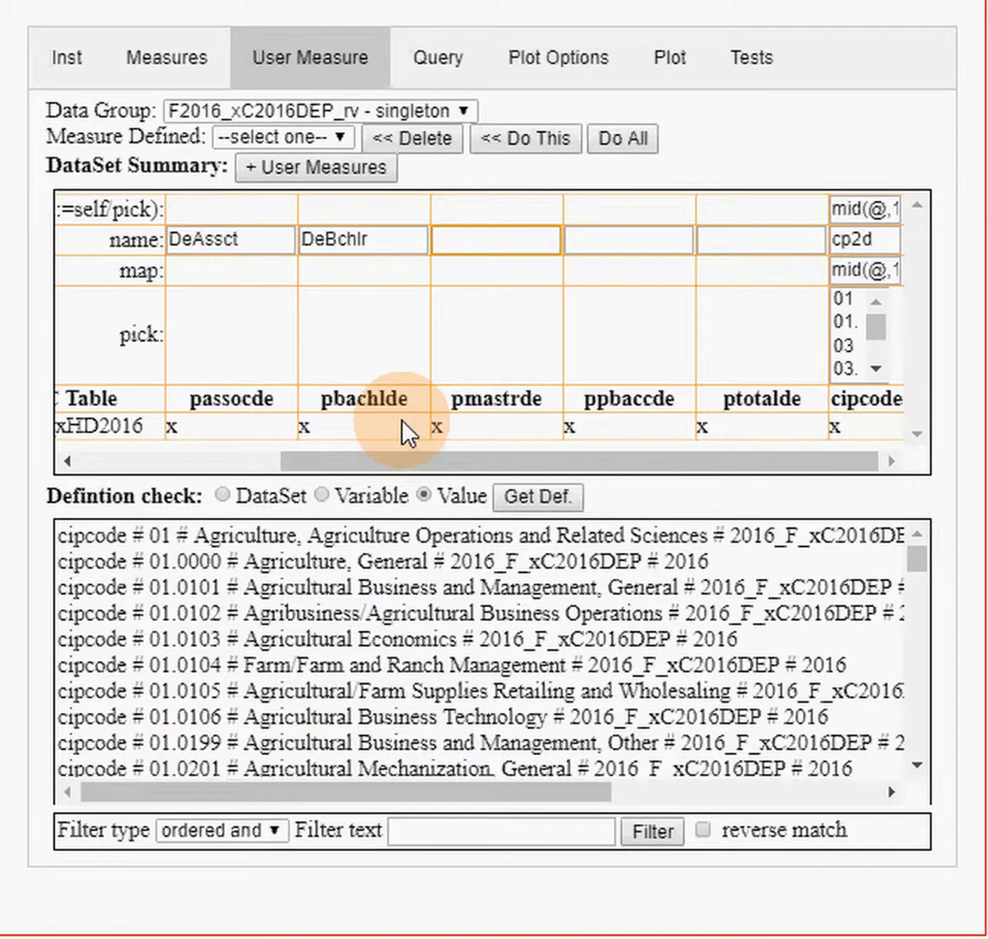
type("DeMstr")
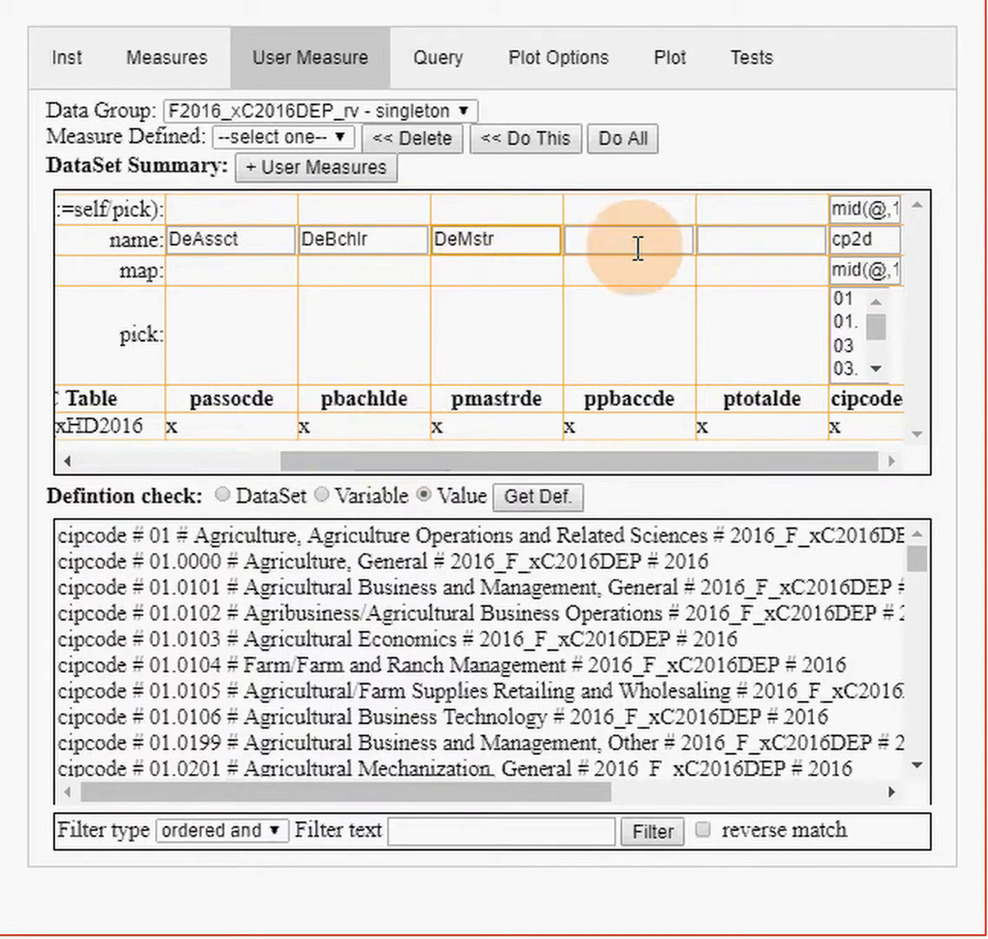
Step: Name the ppbaccde column DePstBchlr and the ptotalde column DeTtl
key("Tab")
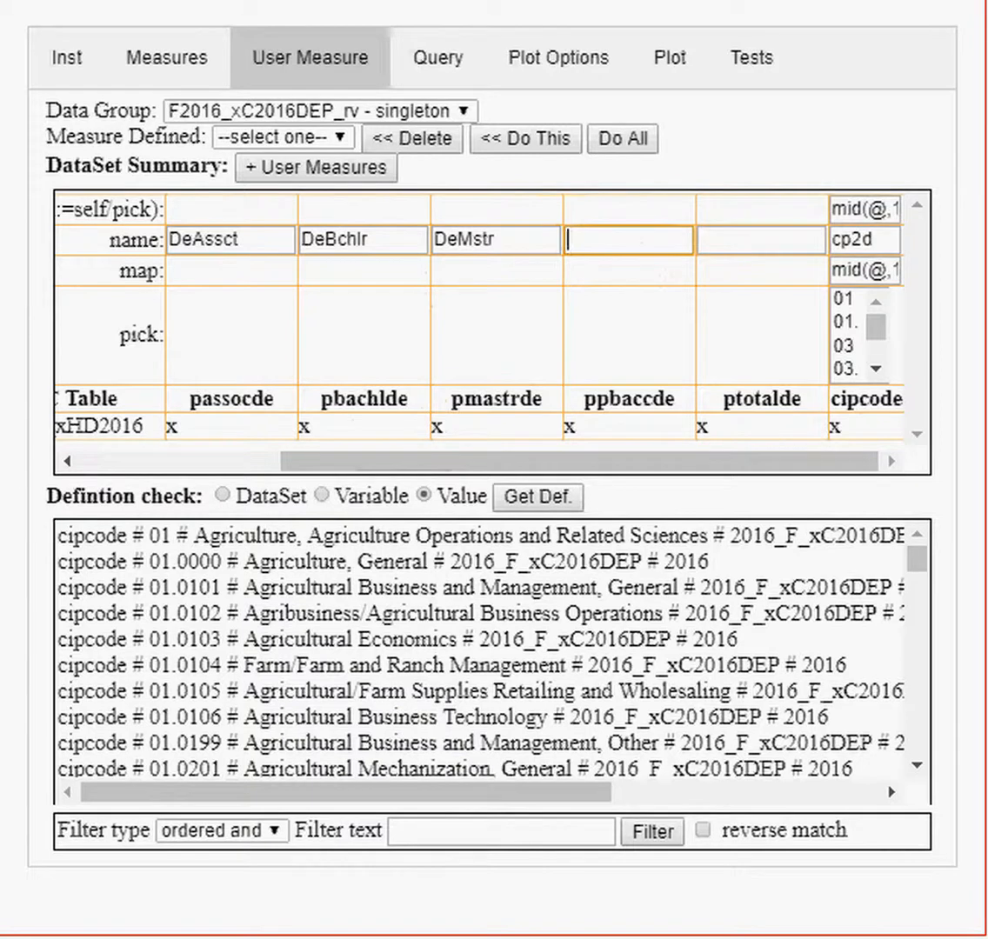
type("P")
key("BackSpace")
type("DePst")
type("Bchlr")
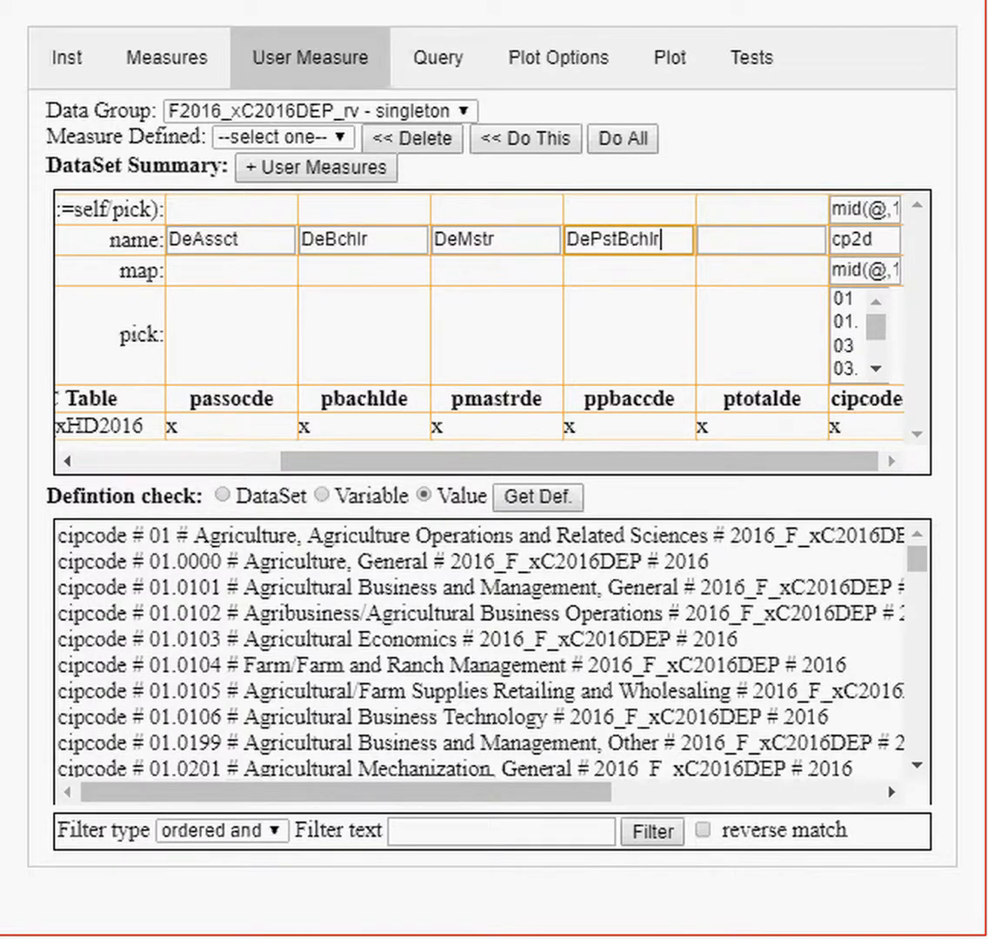
left_click(726, 240)
type("De")
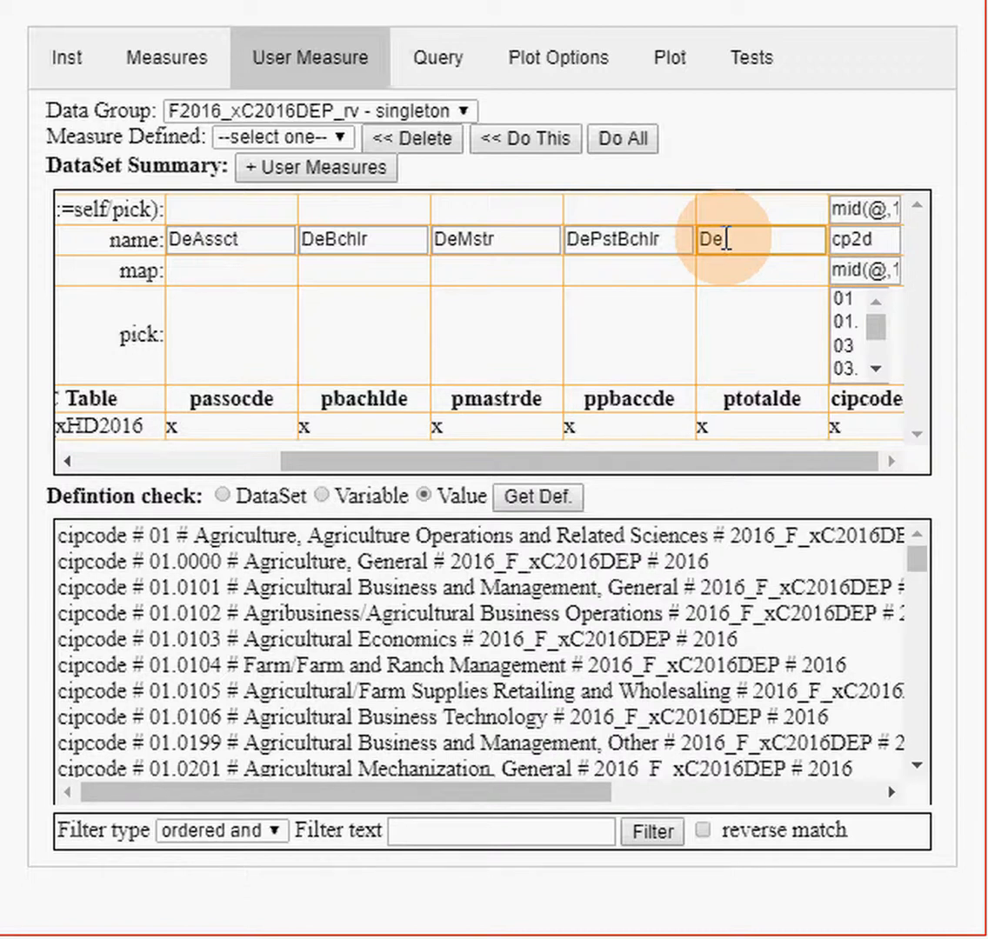
type("Ttl")
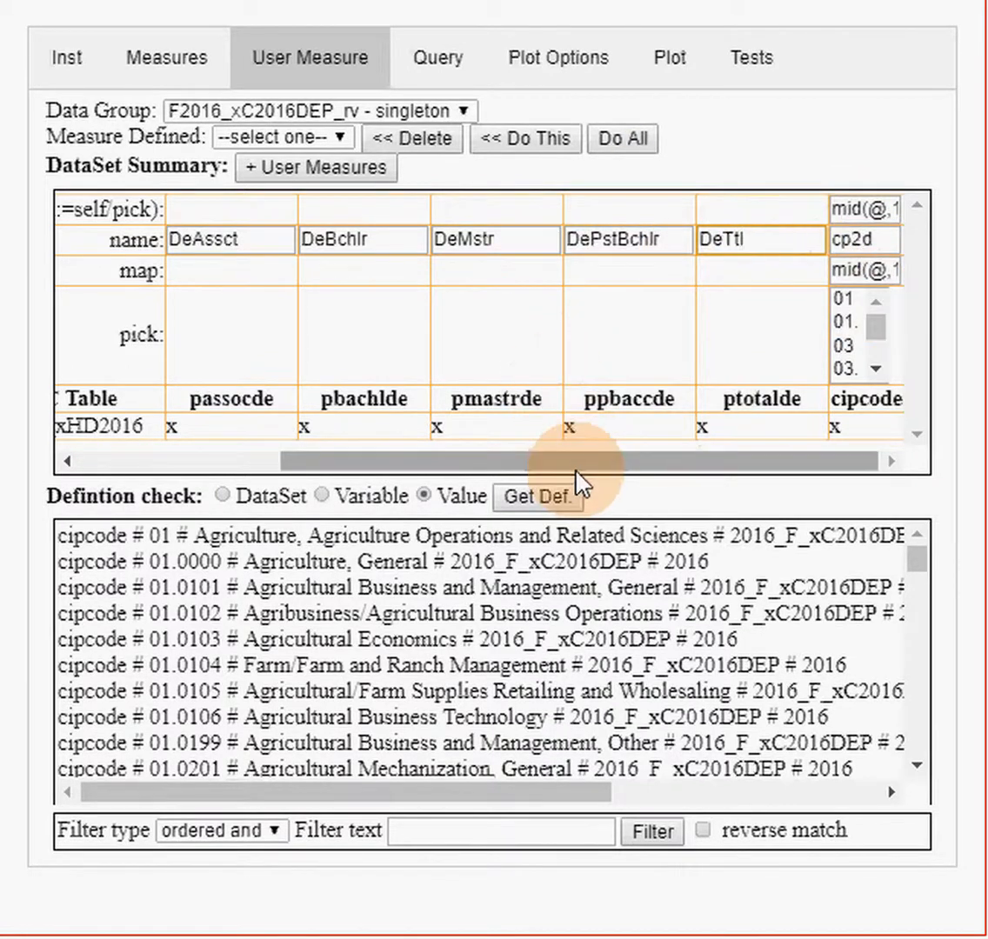
Step: Add the named columns as user measures and run only the defined set DeAssct DeBchlr DeMstr DePstBchlr DeTtl
left_click_drag(578, 468, 817, 469)
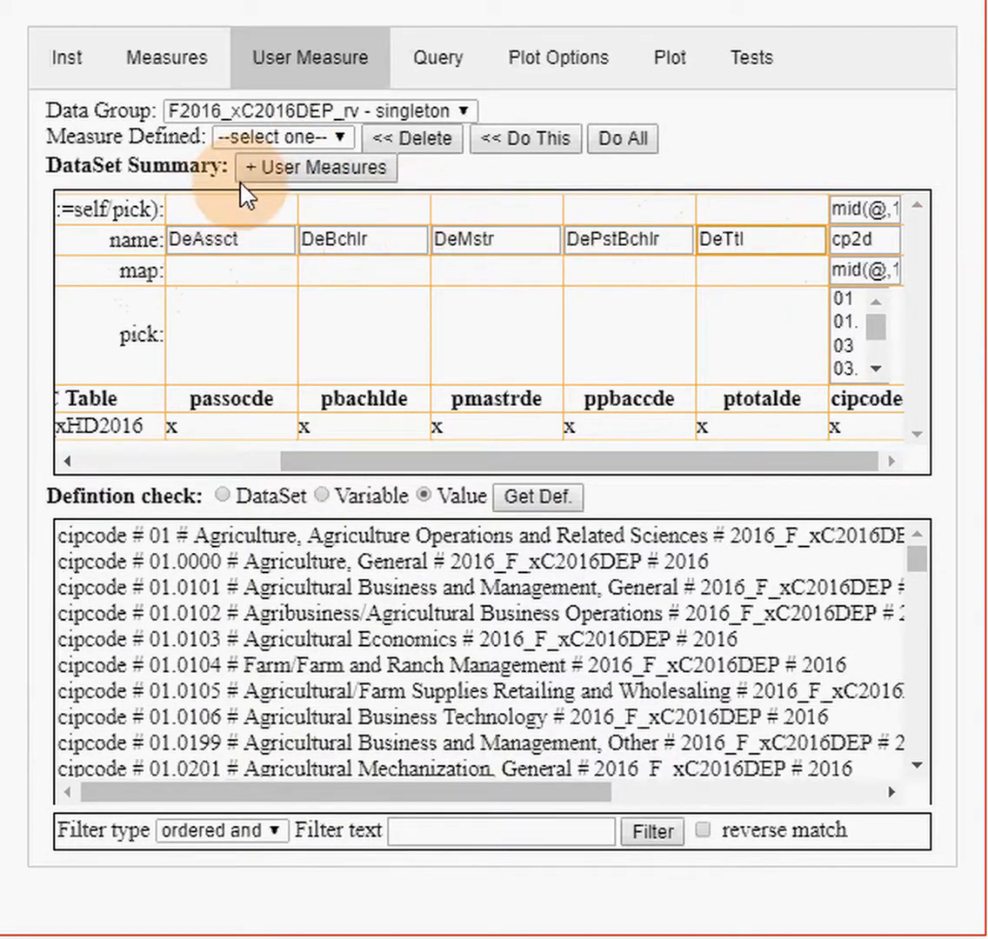
left_click(271, 171)
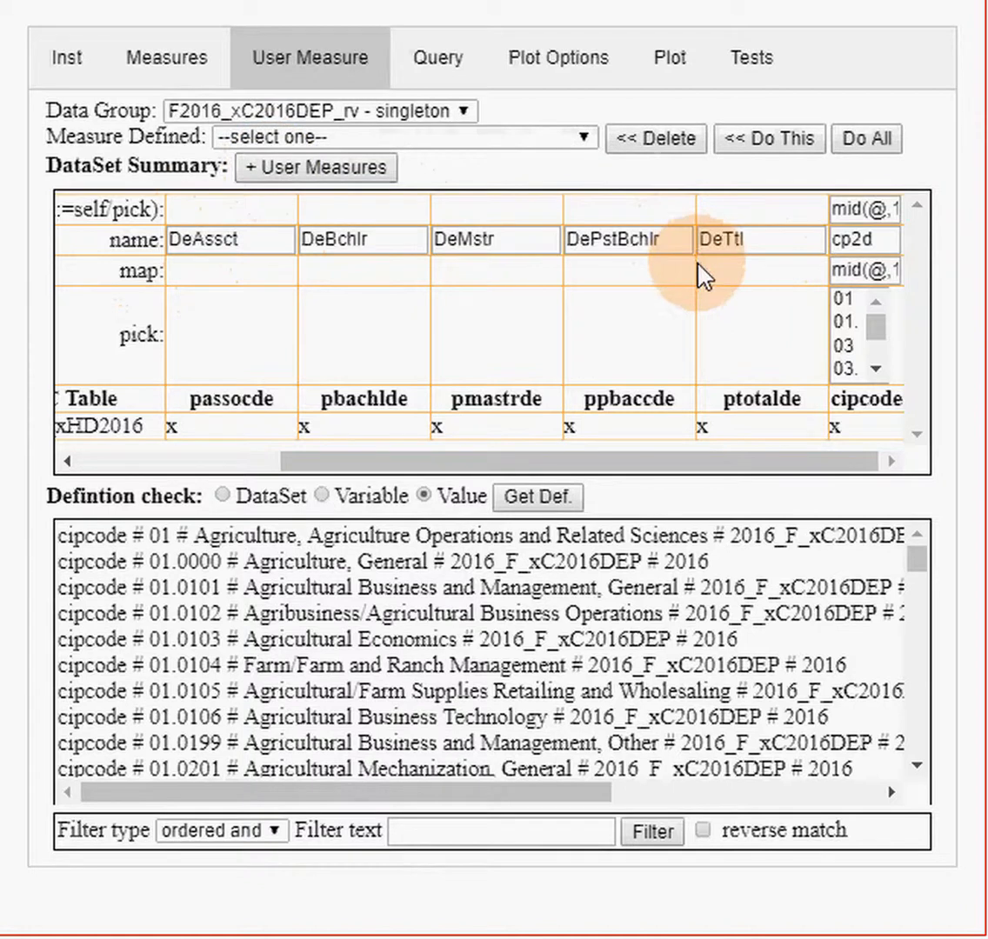
left_click(587, 137)
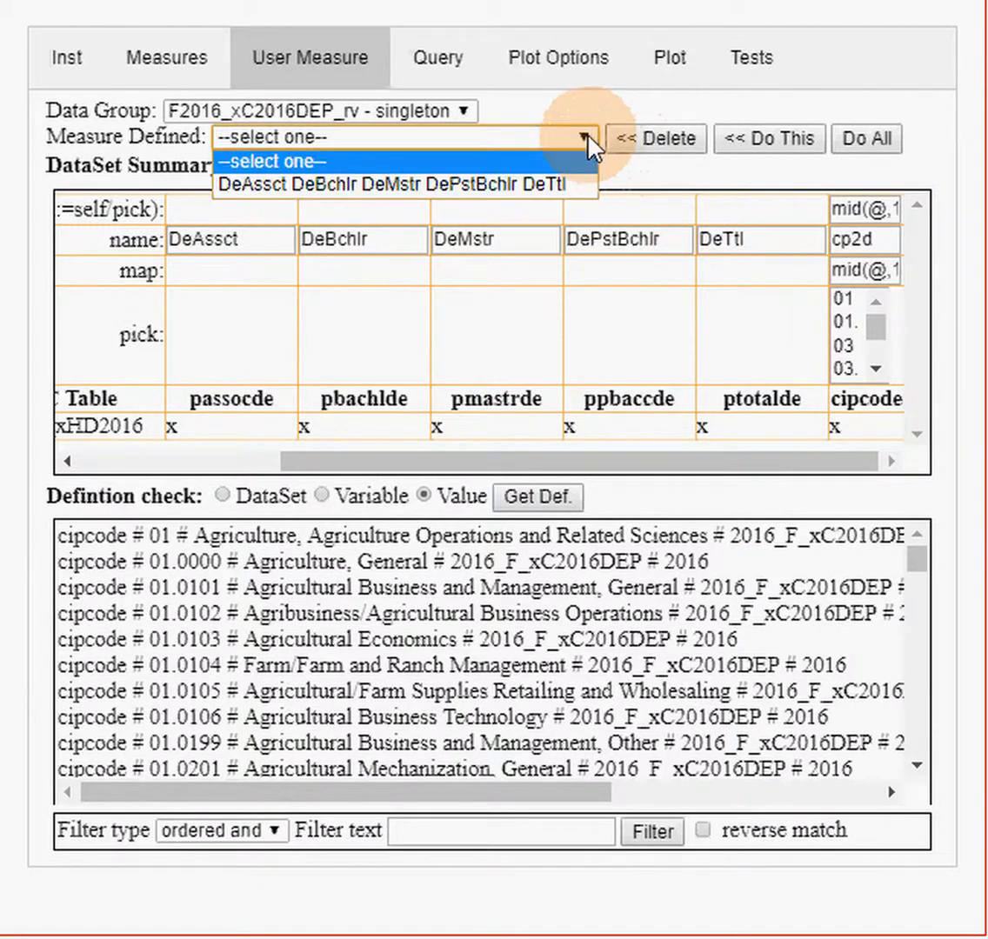
left_click(548, 185)
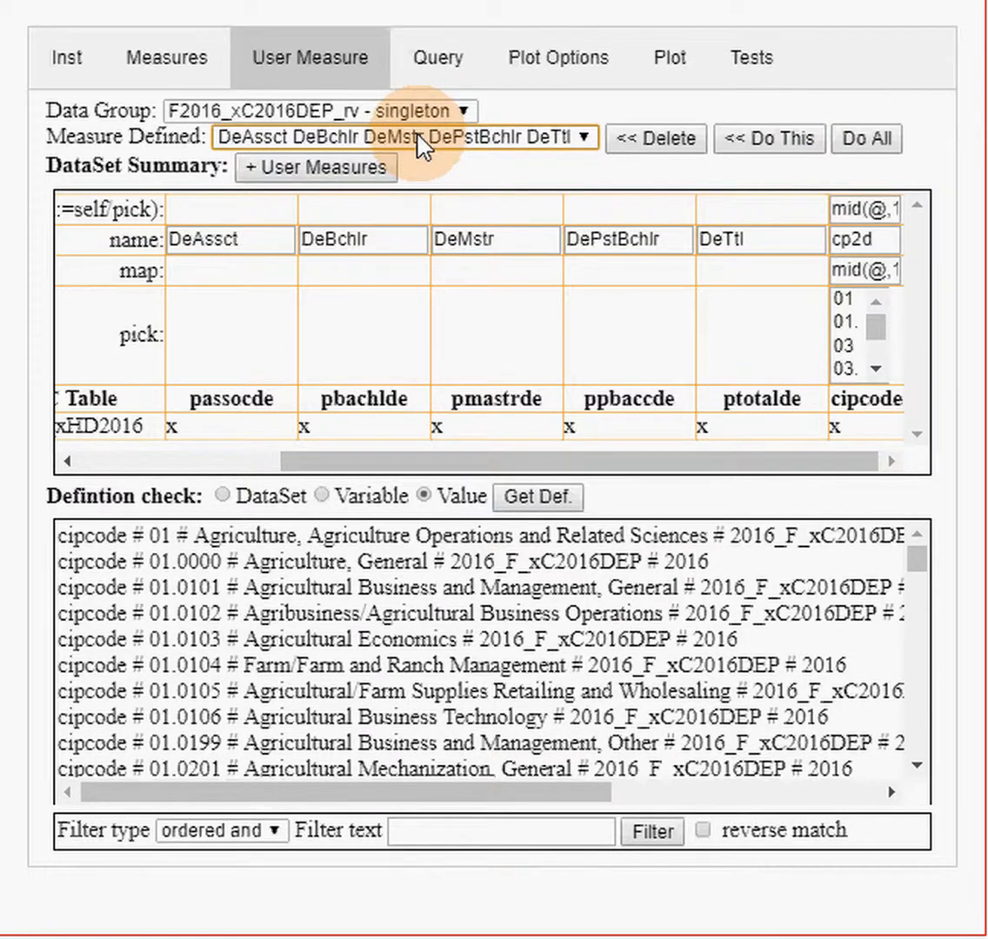
left_click(756, 141)
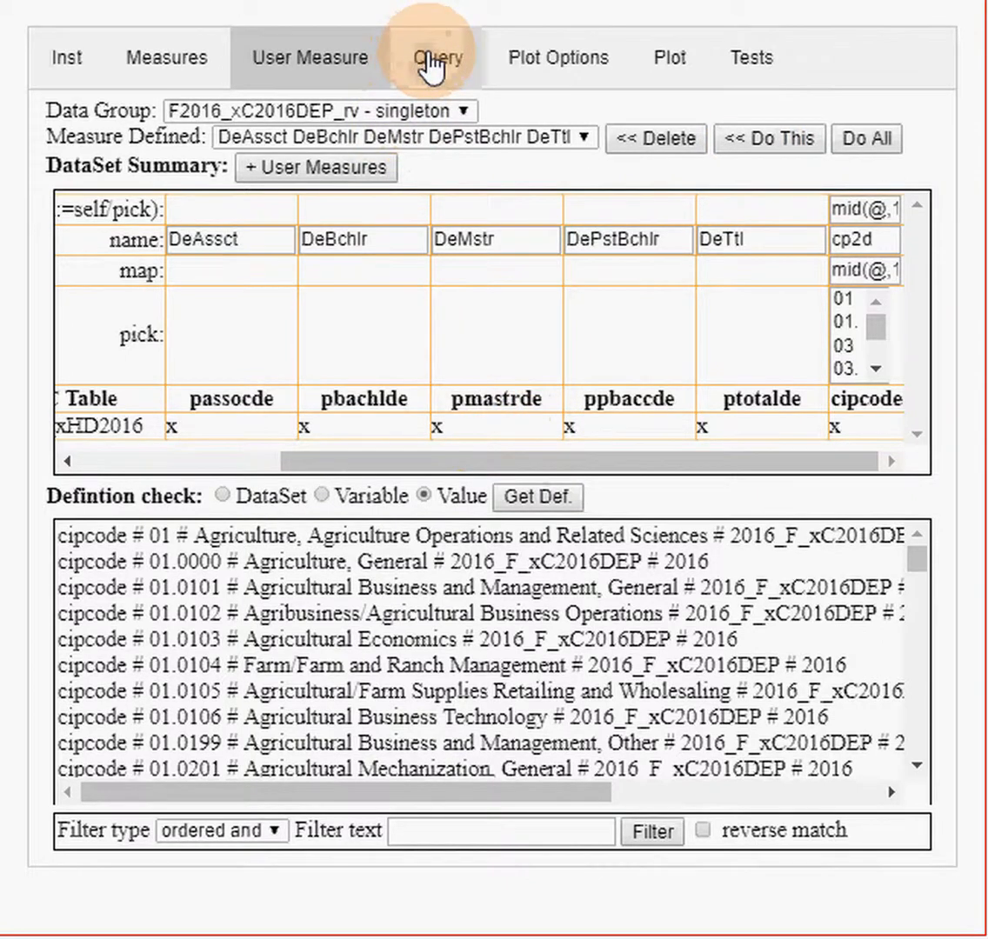
Step: Look through the query's result table by state and cipcode
left_click(431, 67)
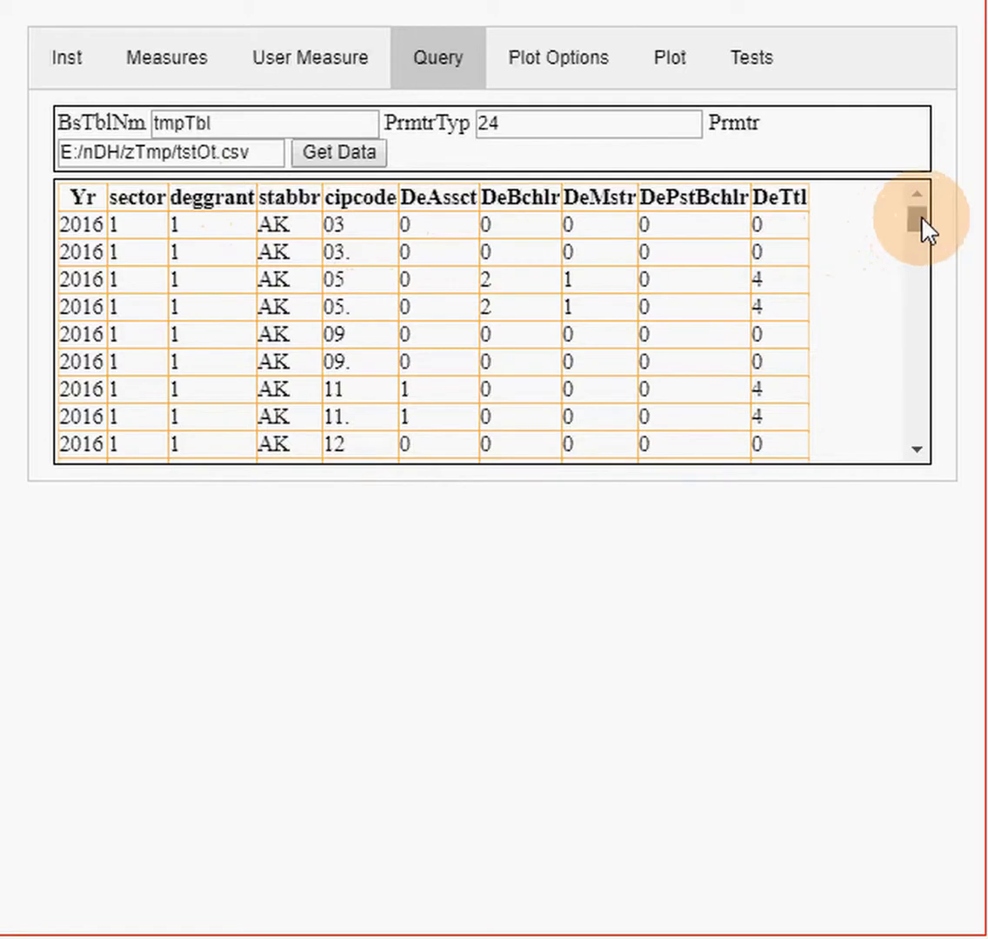
left_click_drag(920, 231, 933, 353)
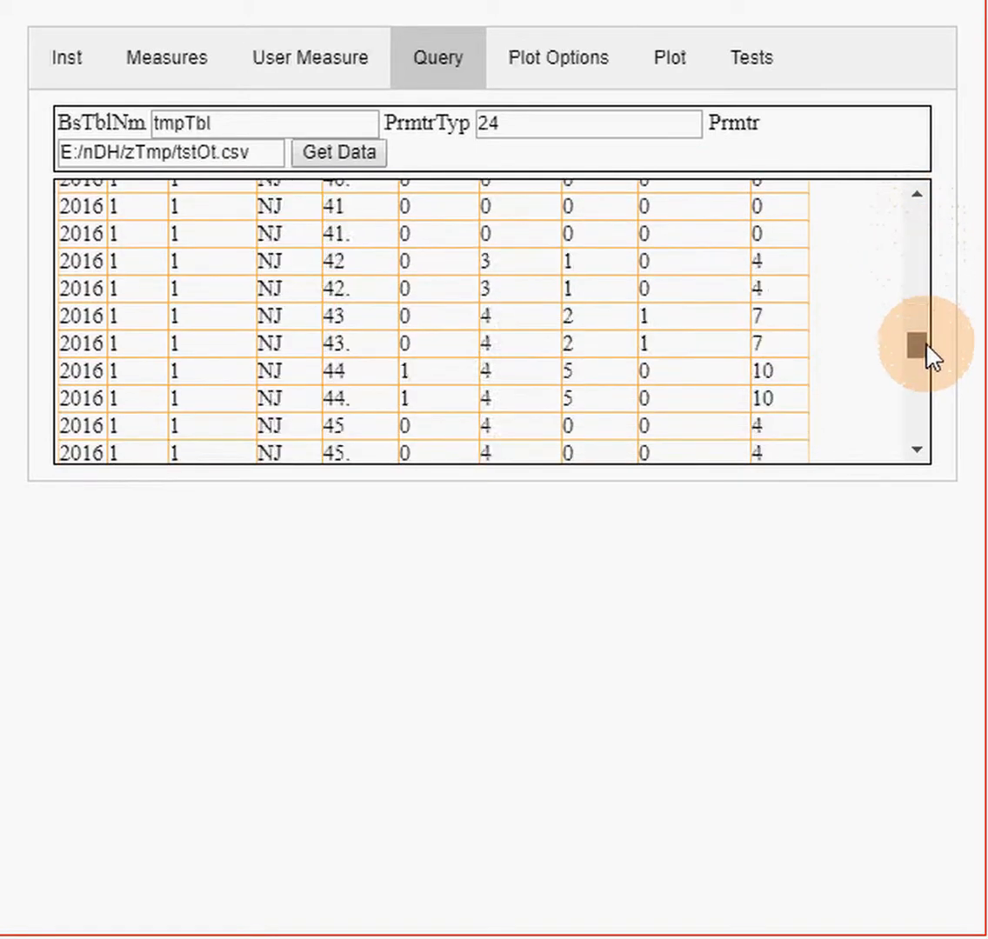
Step: Set the plot's X variable to cipcode with all its values selected and the serials variable to Yr with 2016
left_click(544, 68)
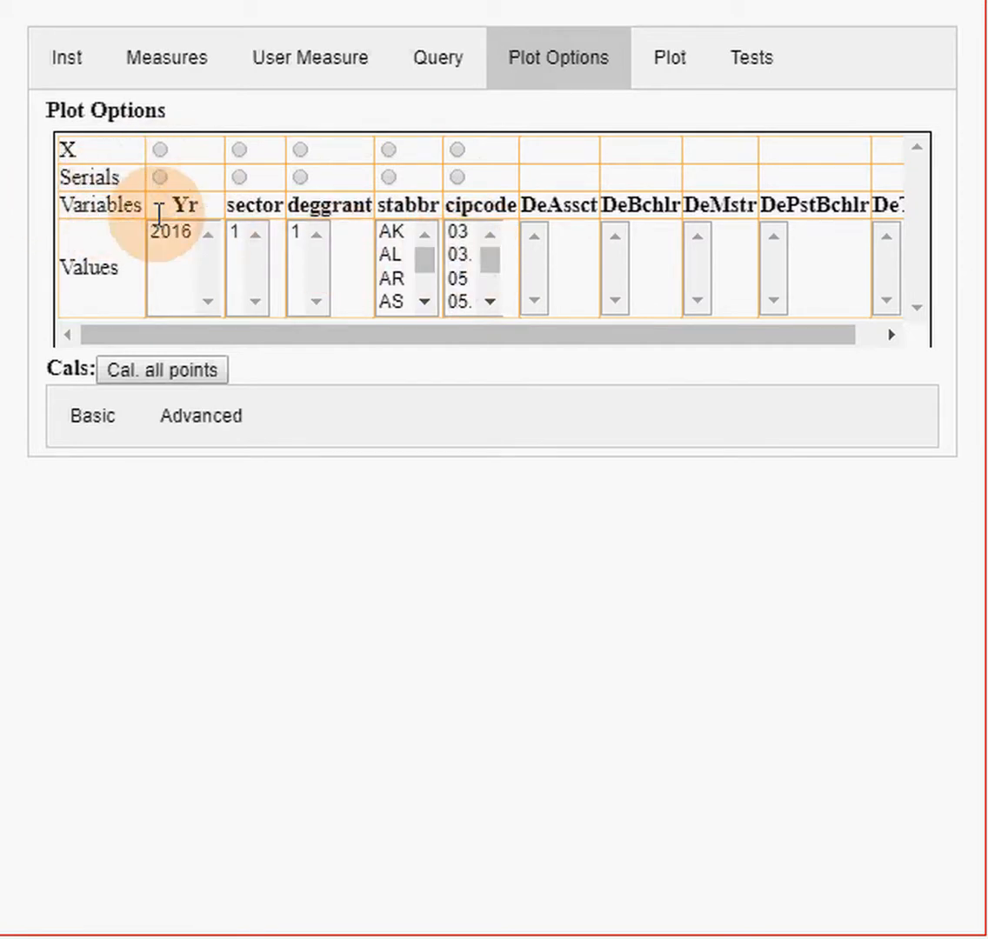
left_click(458, 151)
left_click(466, 231)
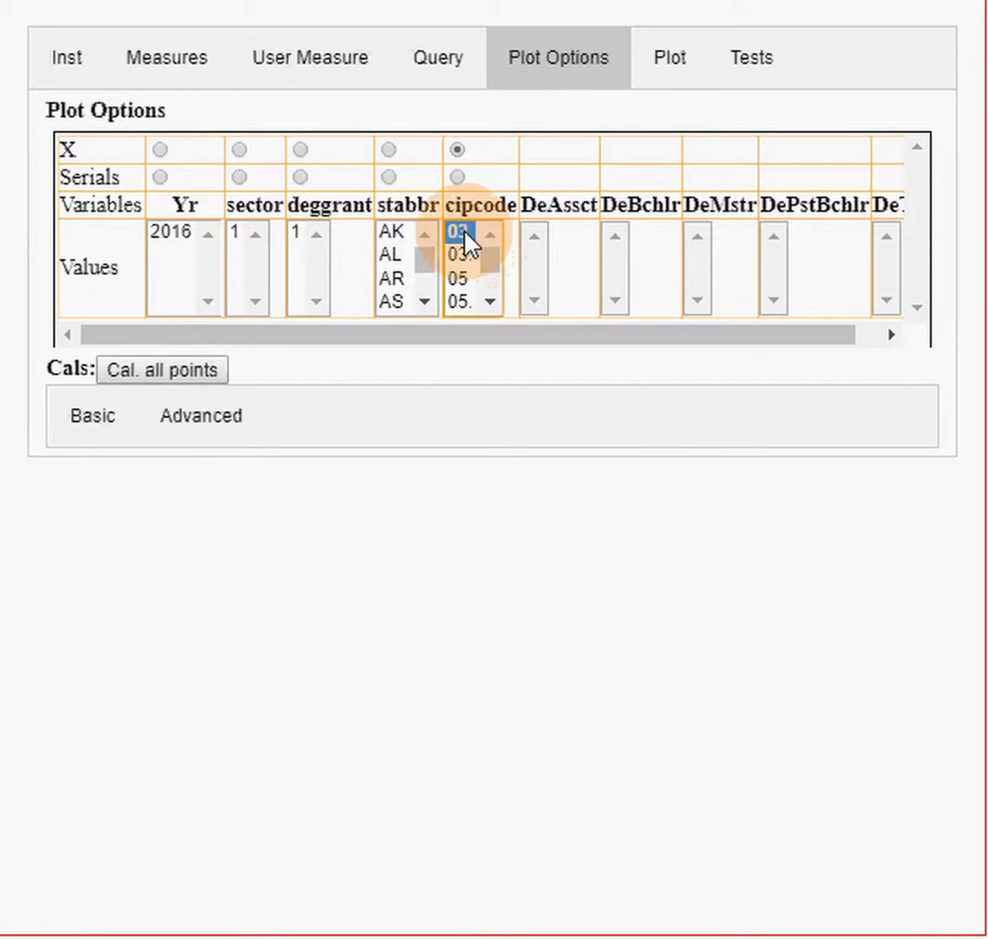
left_click_drag(488, 262, 496, 309)
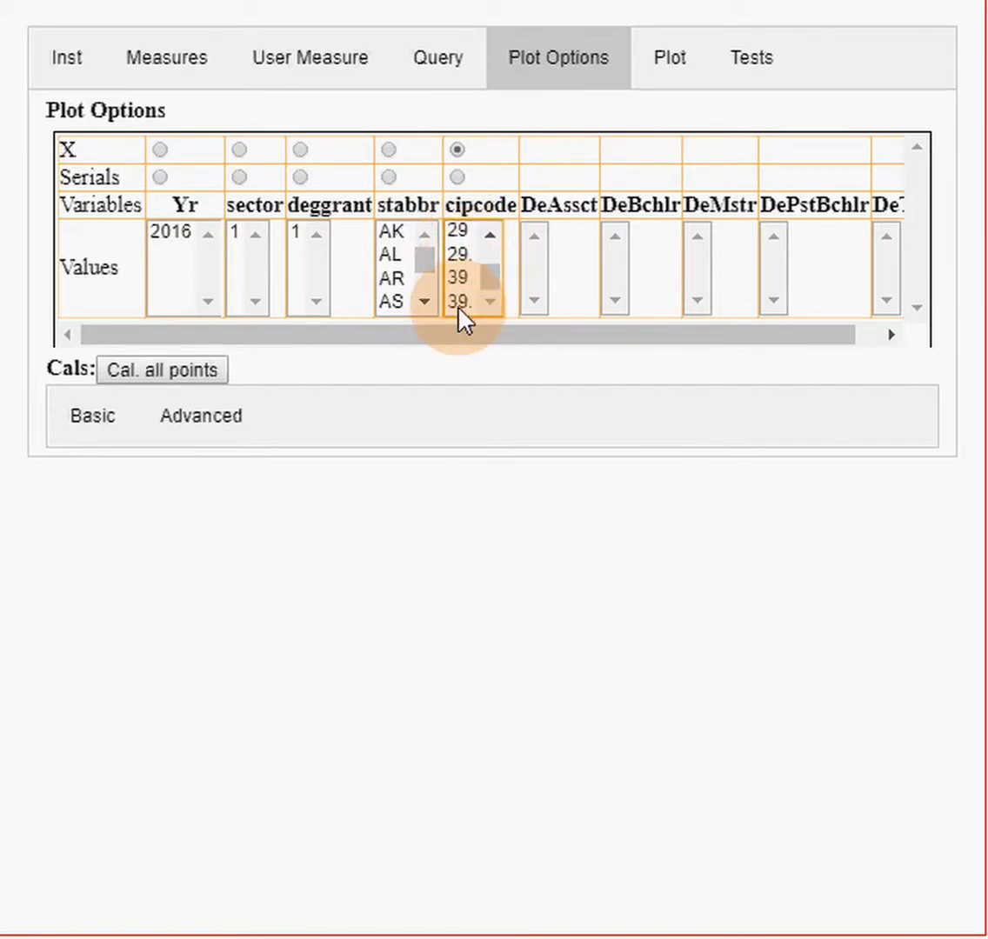
left_click(459, 301, "shift")
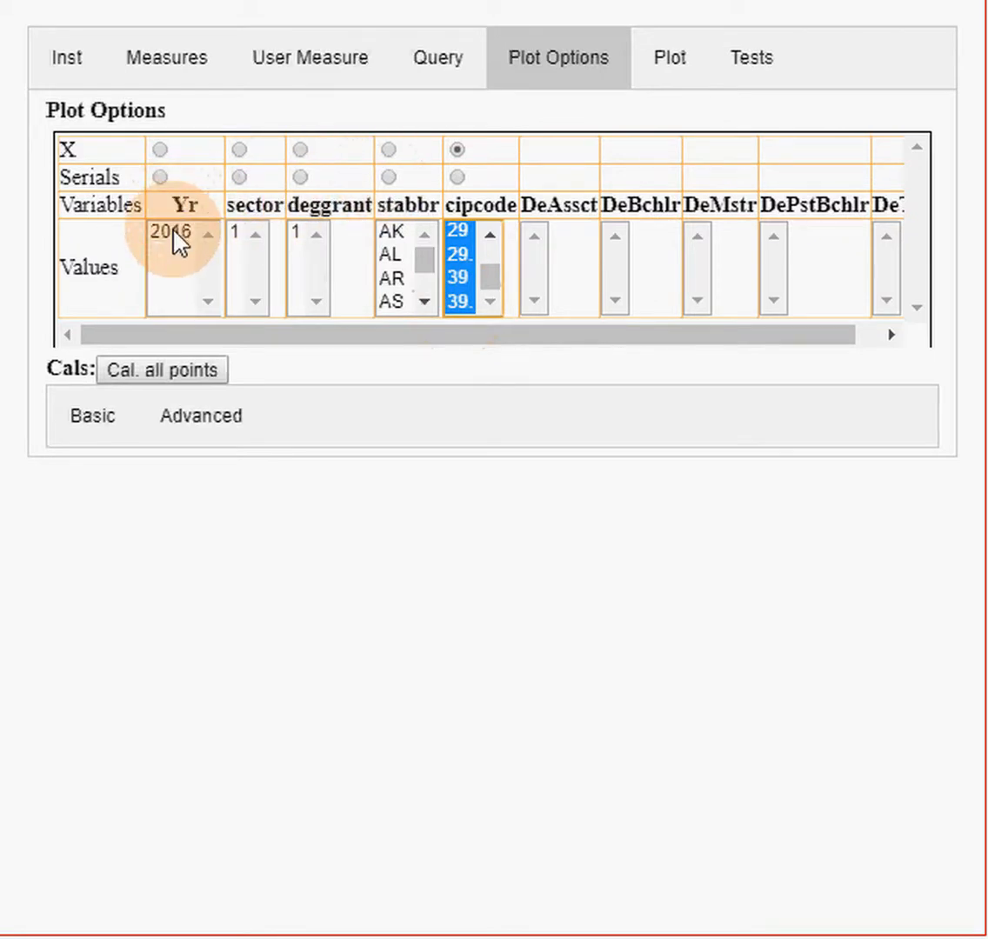
left_click(162, 178)
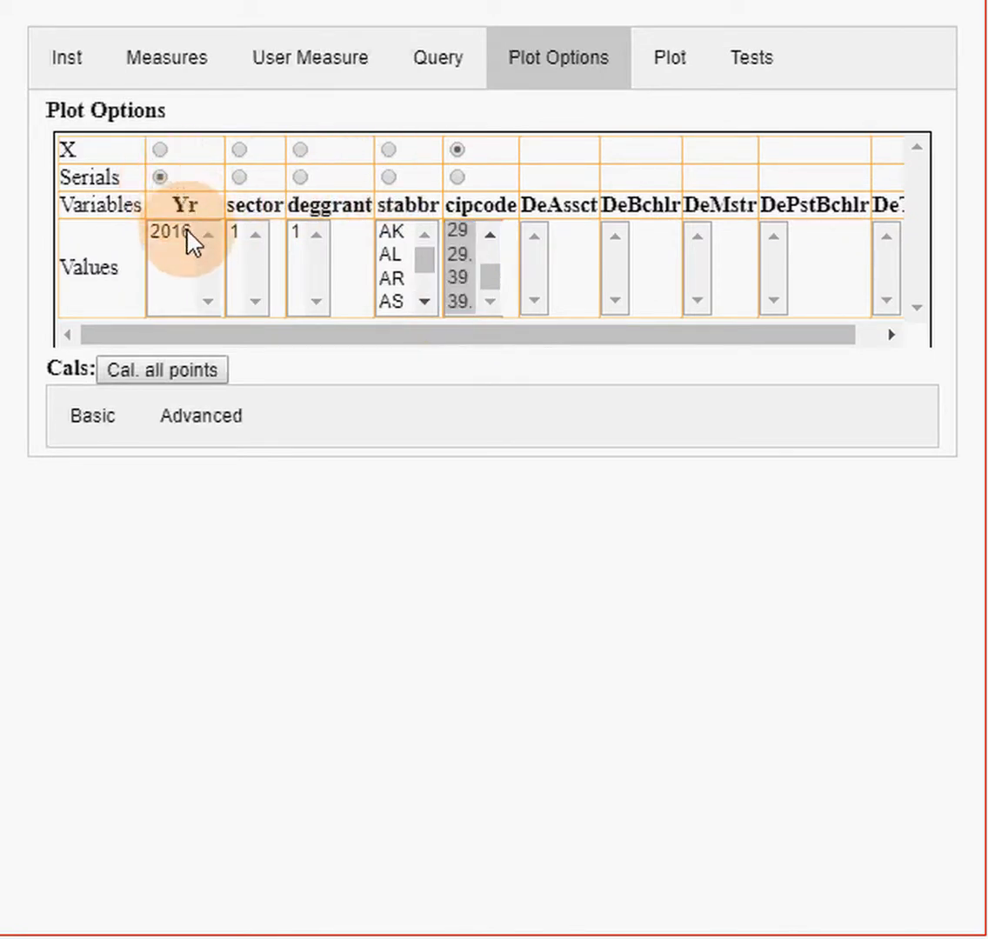
left_click(186, 233)
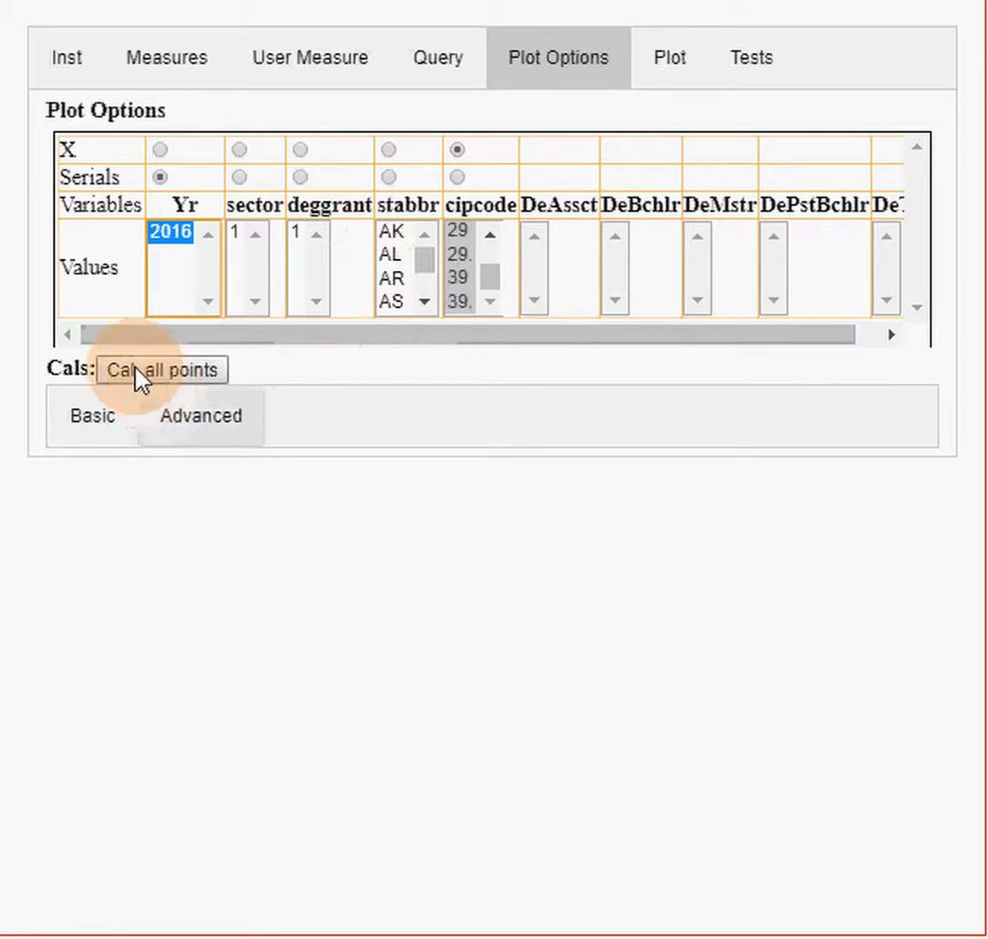
Step: In the basic calculations, reduce the record equation to Rcrd.Field1 with no leading spaces
left_click(96, 422)
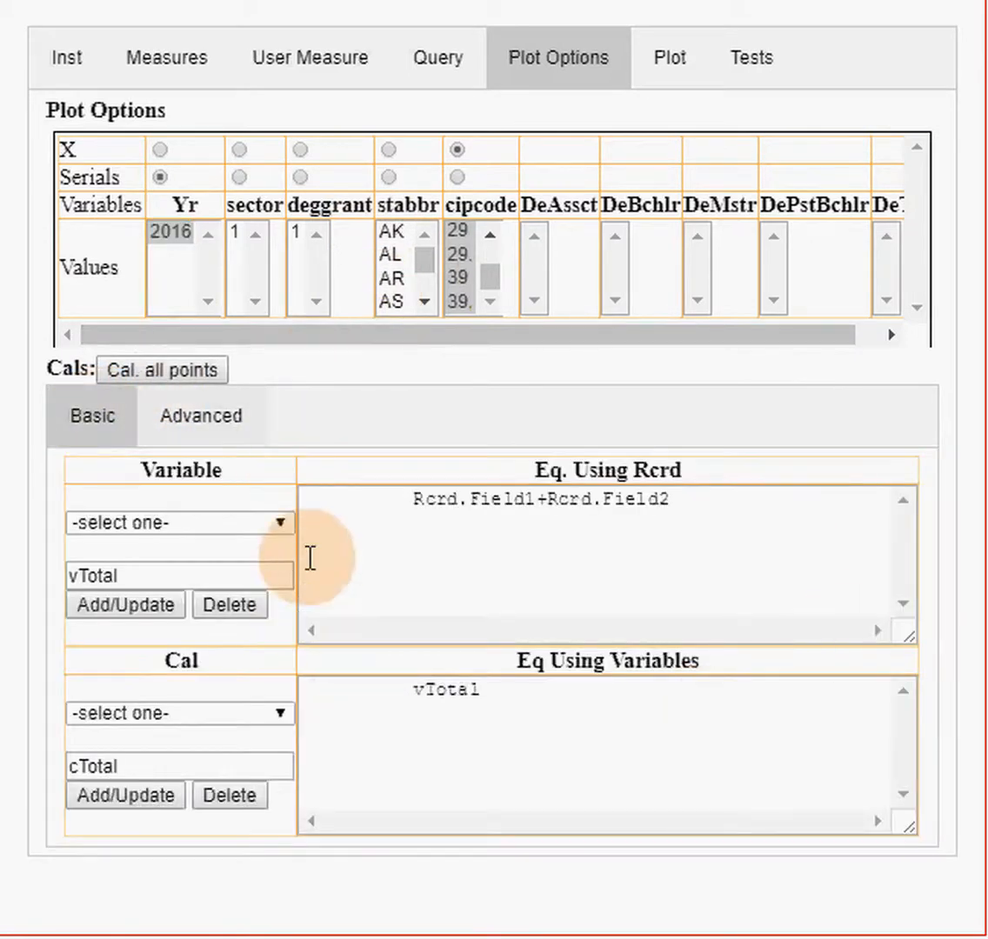
left_click(311, 503)
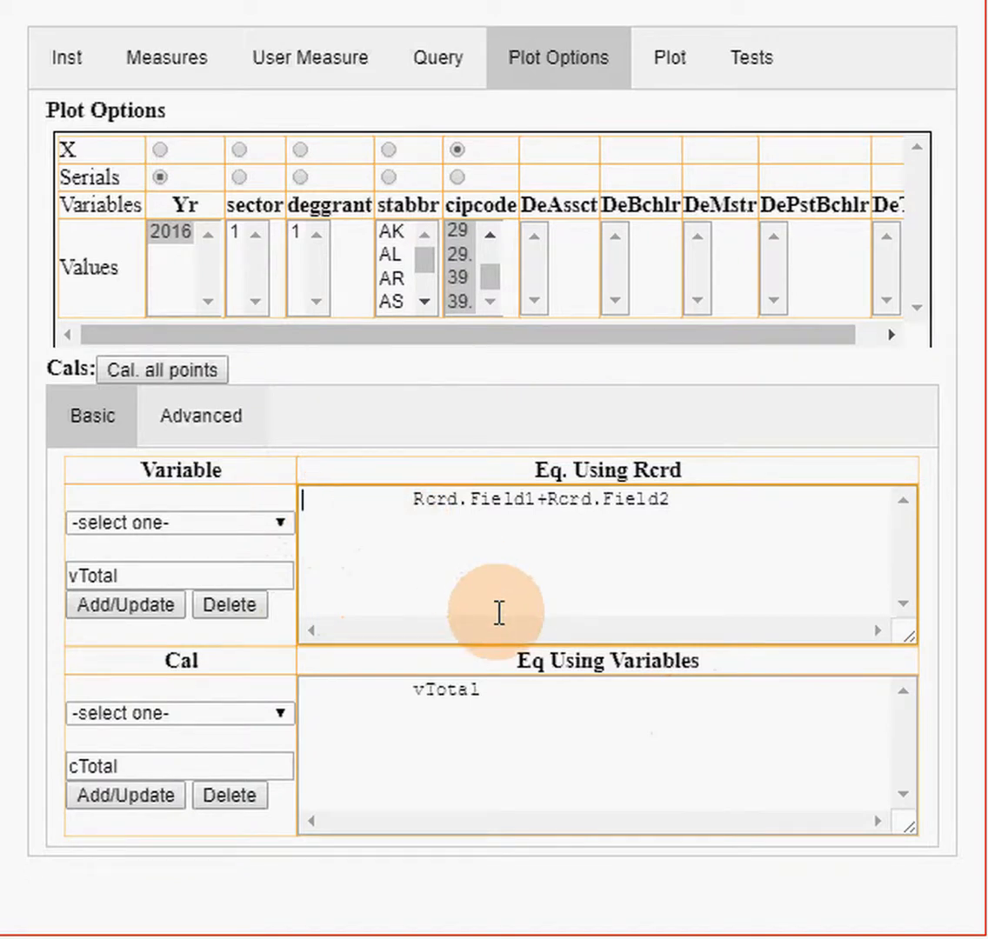
key("shift+Right")
key("shift+Right")
key("shift+Right")
key("shift+Right")
key("shift+Right")
key("shift+Right")
key("shift+Right")
key("shift+Right")
key("shift+Right")
key("shift+Right")
key("shift+Right")
key("shift+Right")
key("shift+Right")
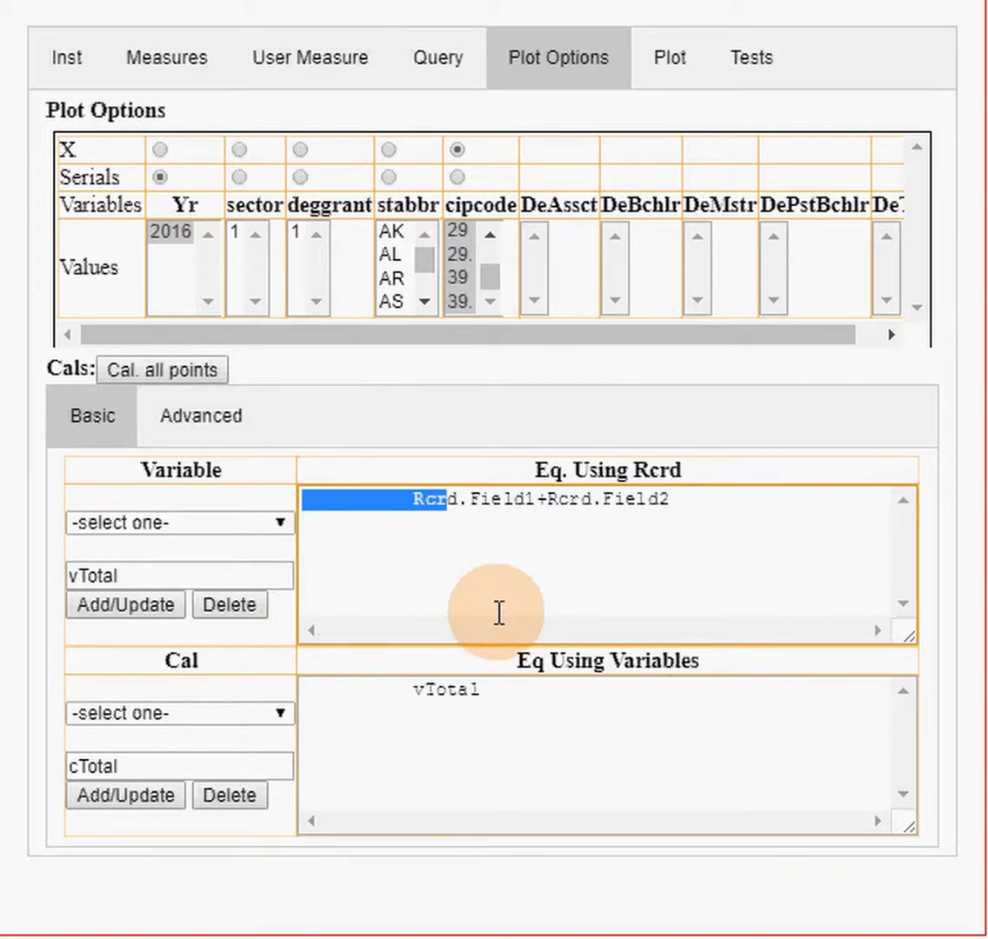
key("Delete")
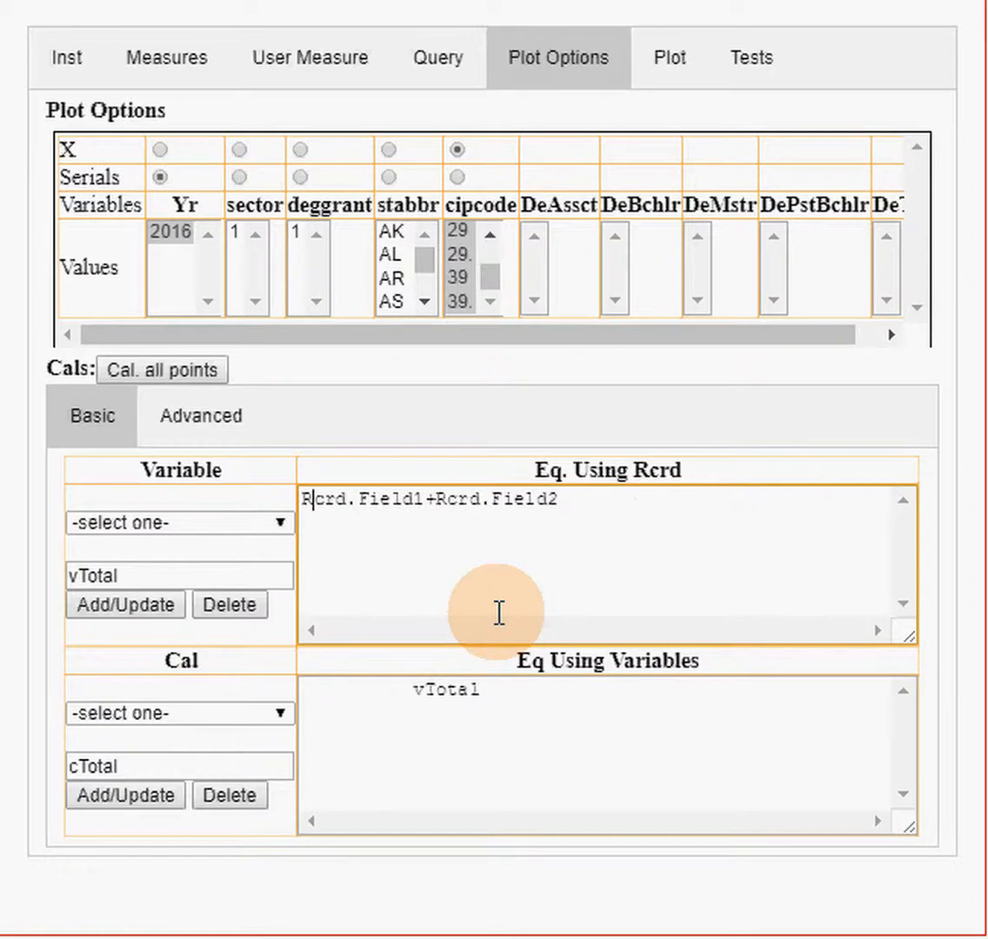
key("shift+Right")
key("shift+Right")
key("shift+Right")
key("shift+Right")
key("shift+Right")
key("shift+Right")
key("shift+Right")
key("shift+Right")
key("shift+Right")
key("shift+Right")
key("shift+Right")
key("shift+Right")
key("Delete")
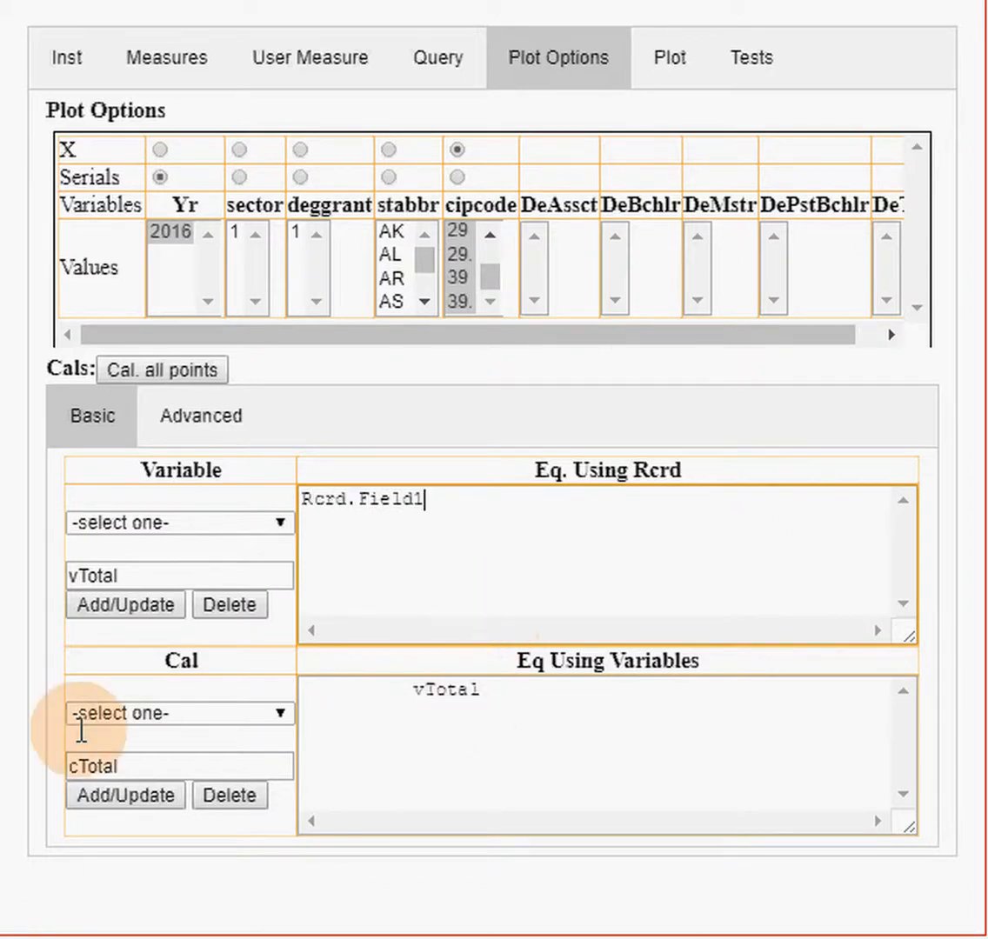
Step: Set the record equation to Rcrd.DeAssct and add it as the variable vDeAssct
double_click(568, 204)
key("ctrl+c")
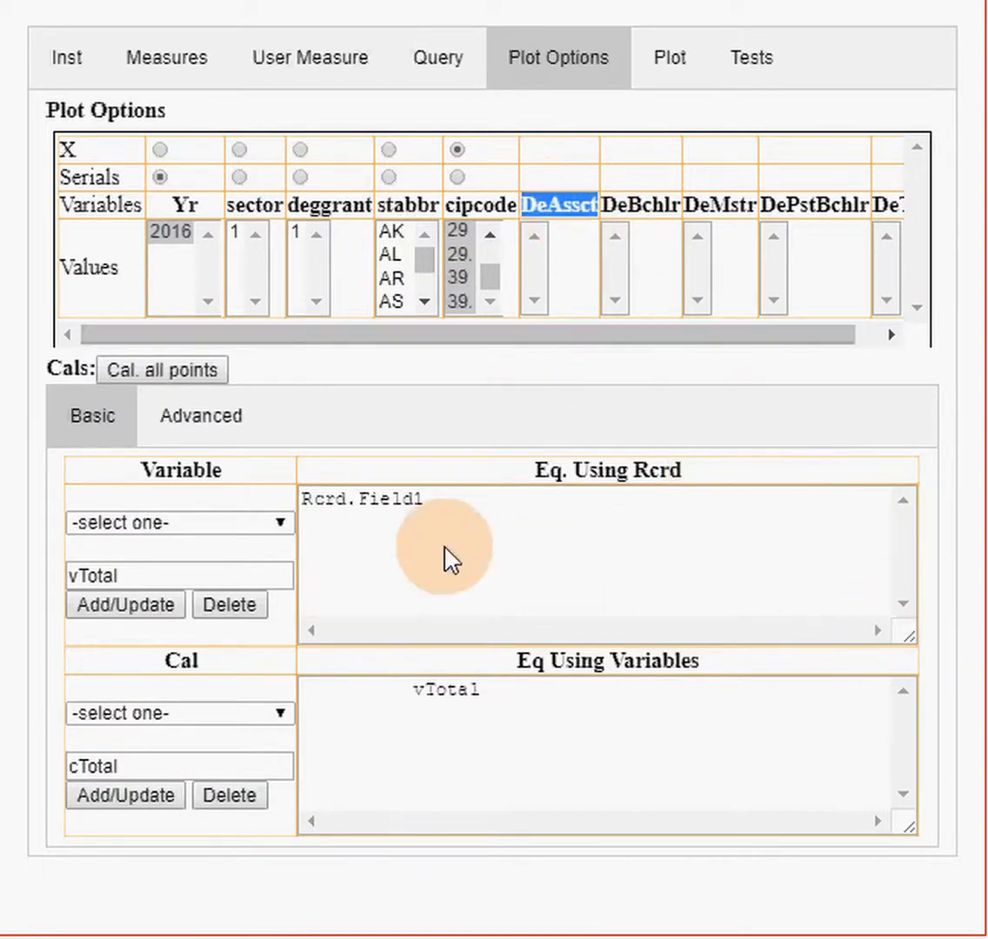
left_click(358, 500)
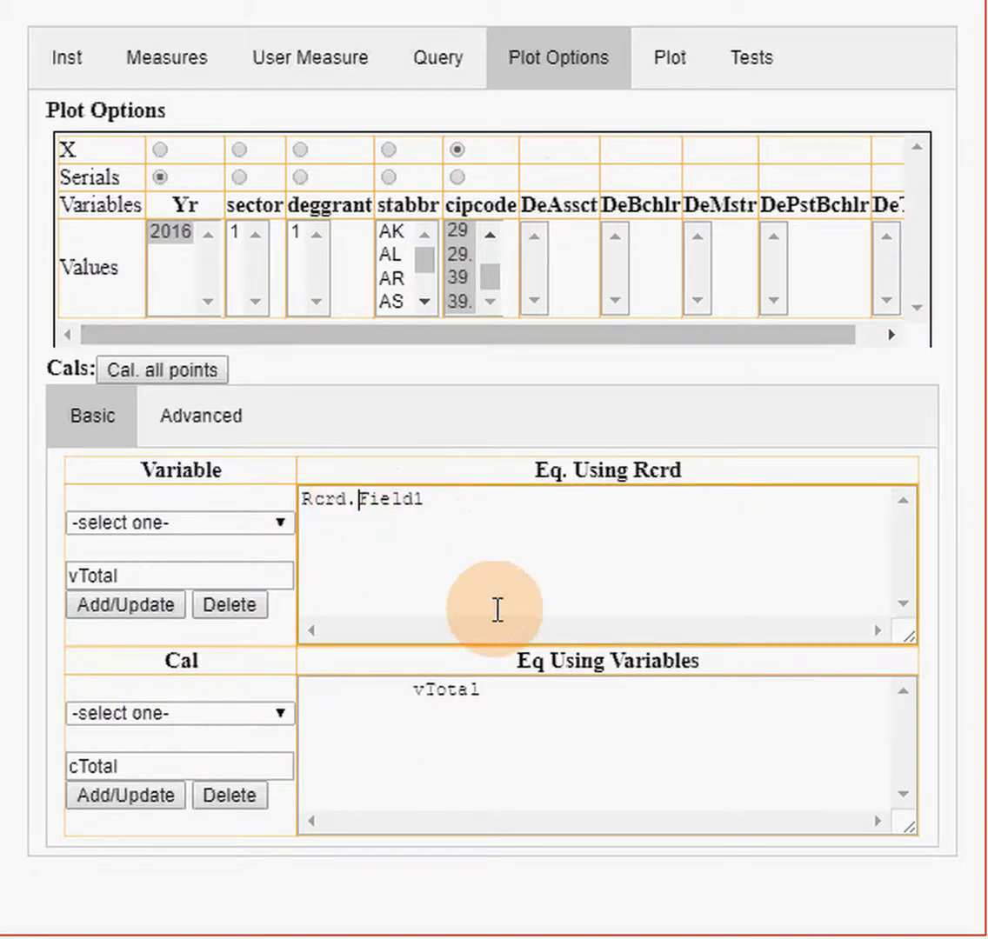
key("shift+End")
key("ctrl+v")
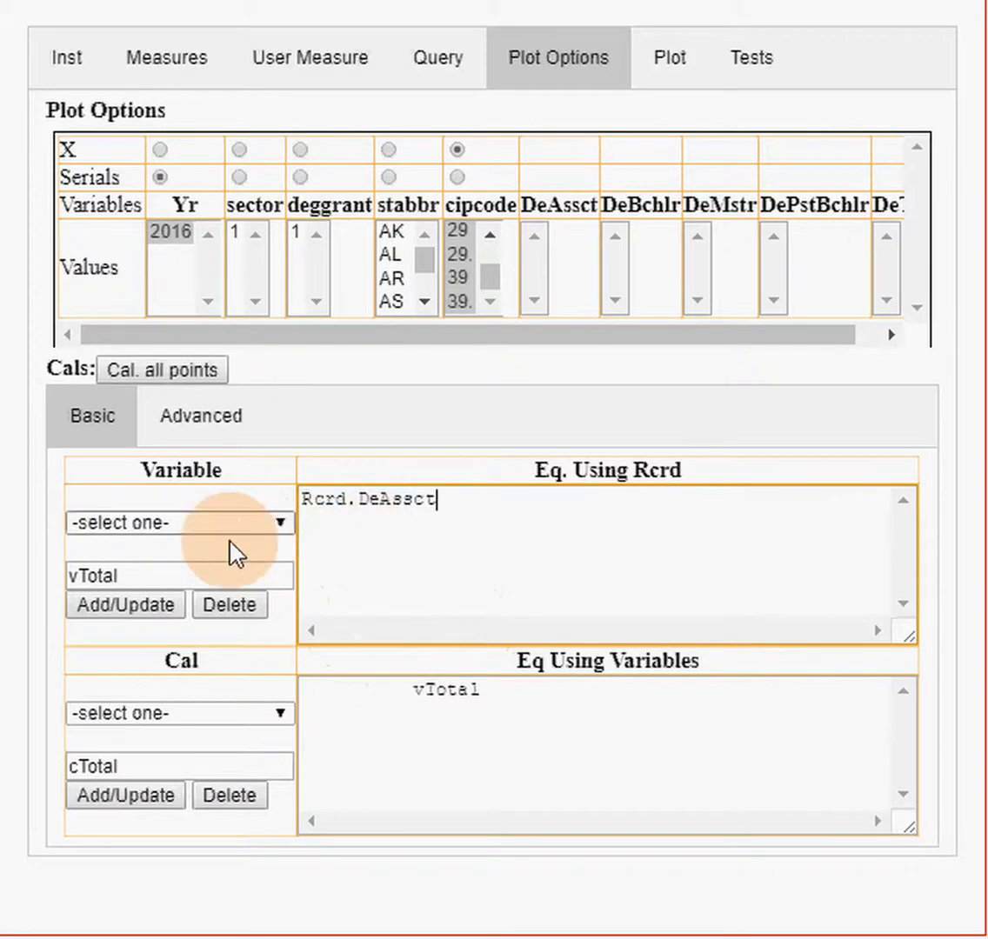
left_click(126, 580)
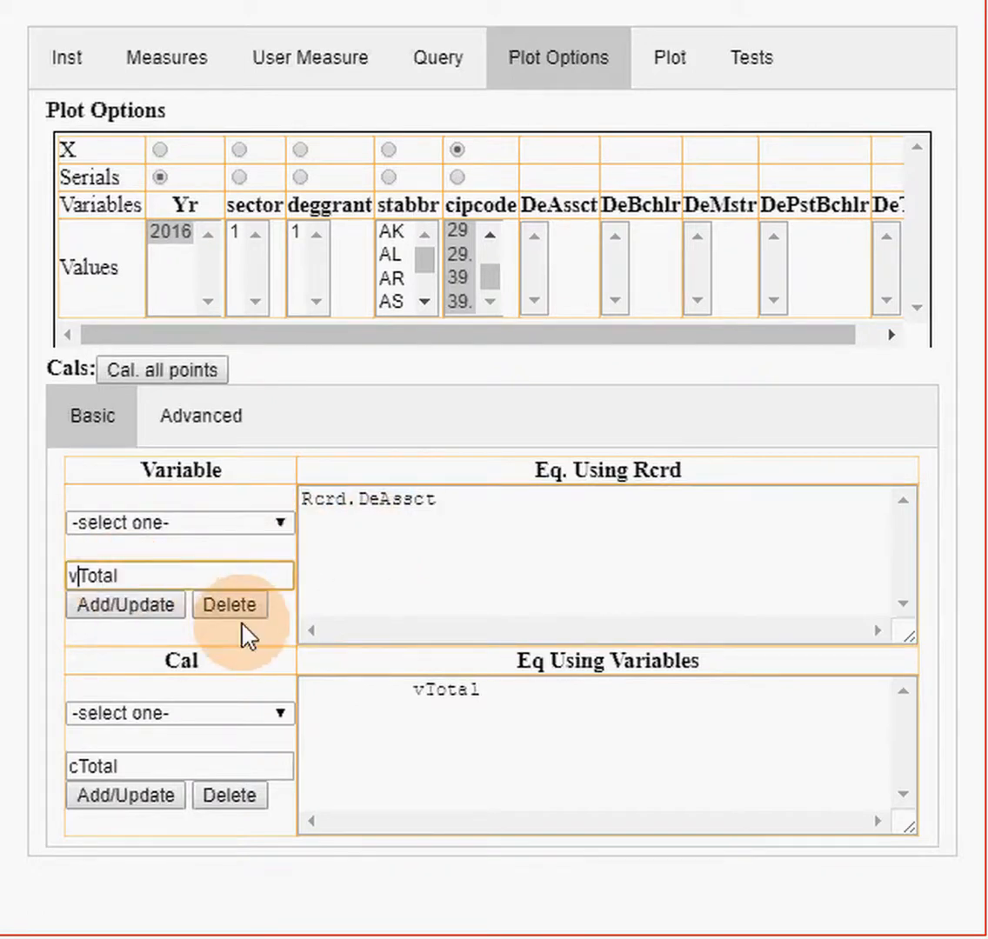
key("shift+End")
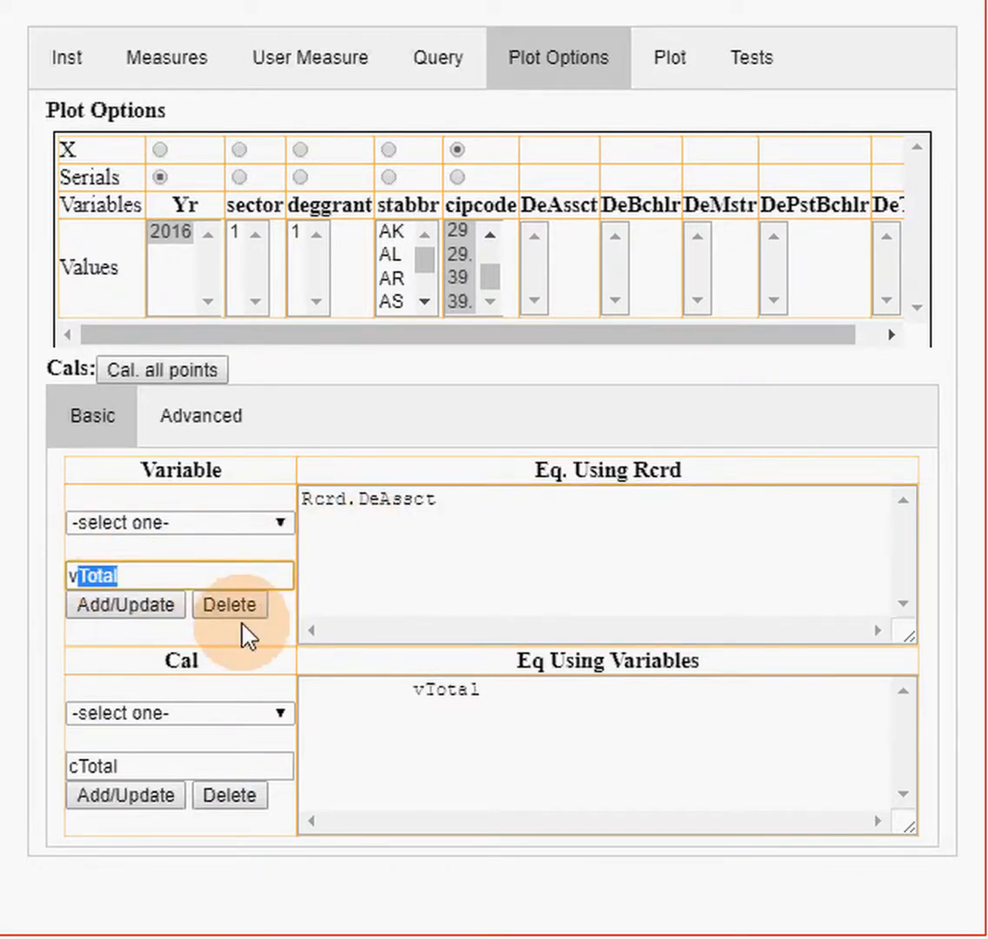
type("DeAssct")
left_click(152, 604)
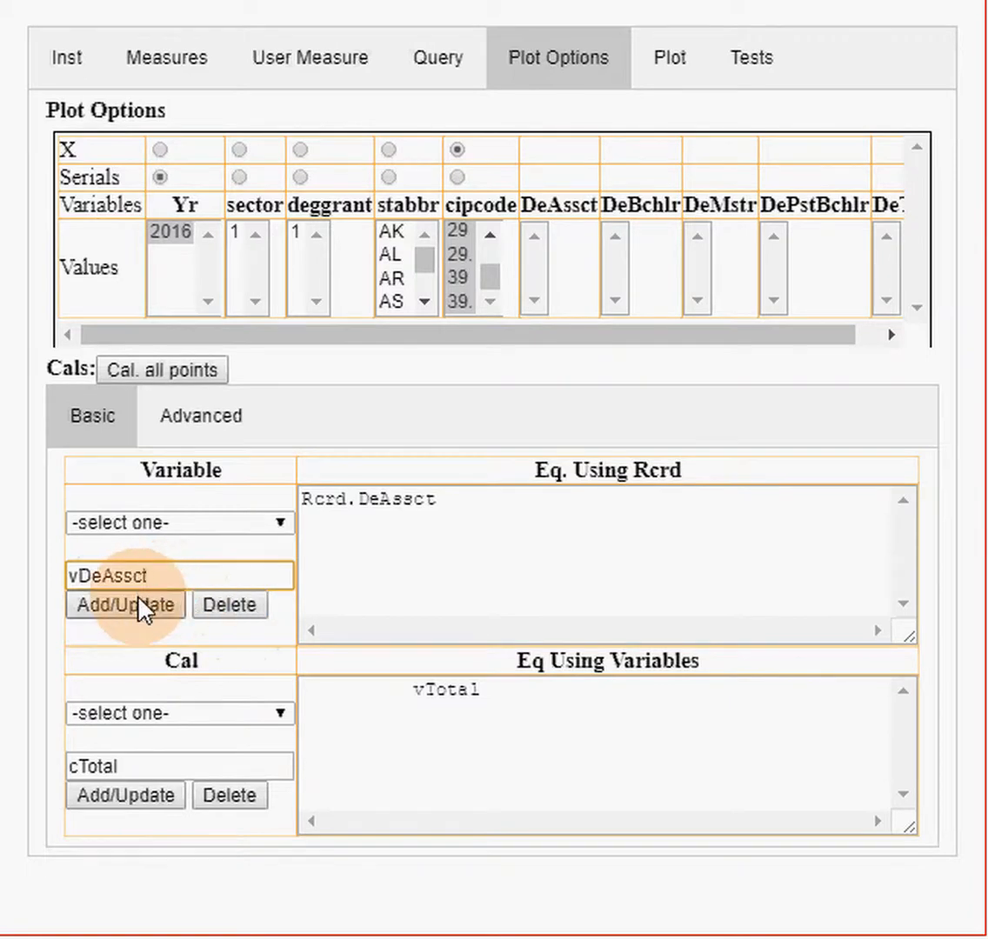
Step: Set the Cal equation to vDeAssct without leading spaces, add it as cDeAssct, and check the variable list
left_click(357, 691)
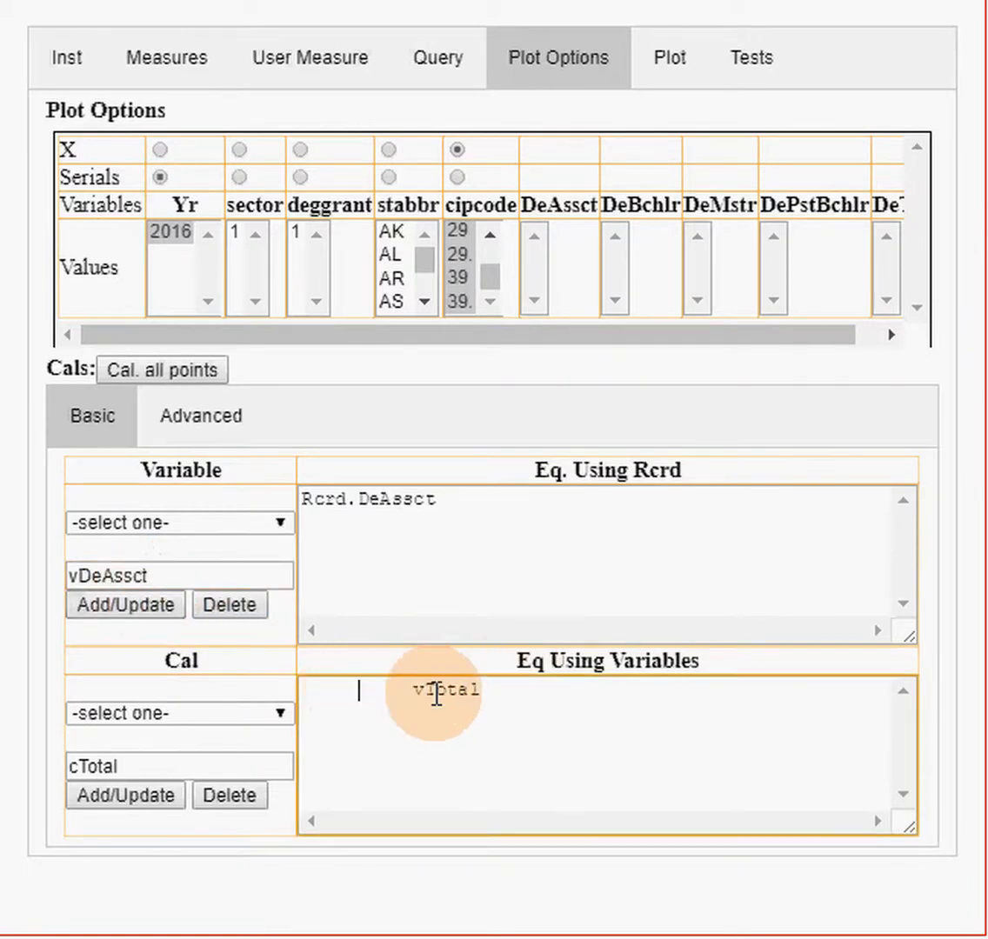
key("Home")
key("shift+Right")
key("shift+Right")
key("shift+Right")
key("shift+Right")
key("shift+Right")
key("shift+Right")
key("shift+Right")
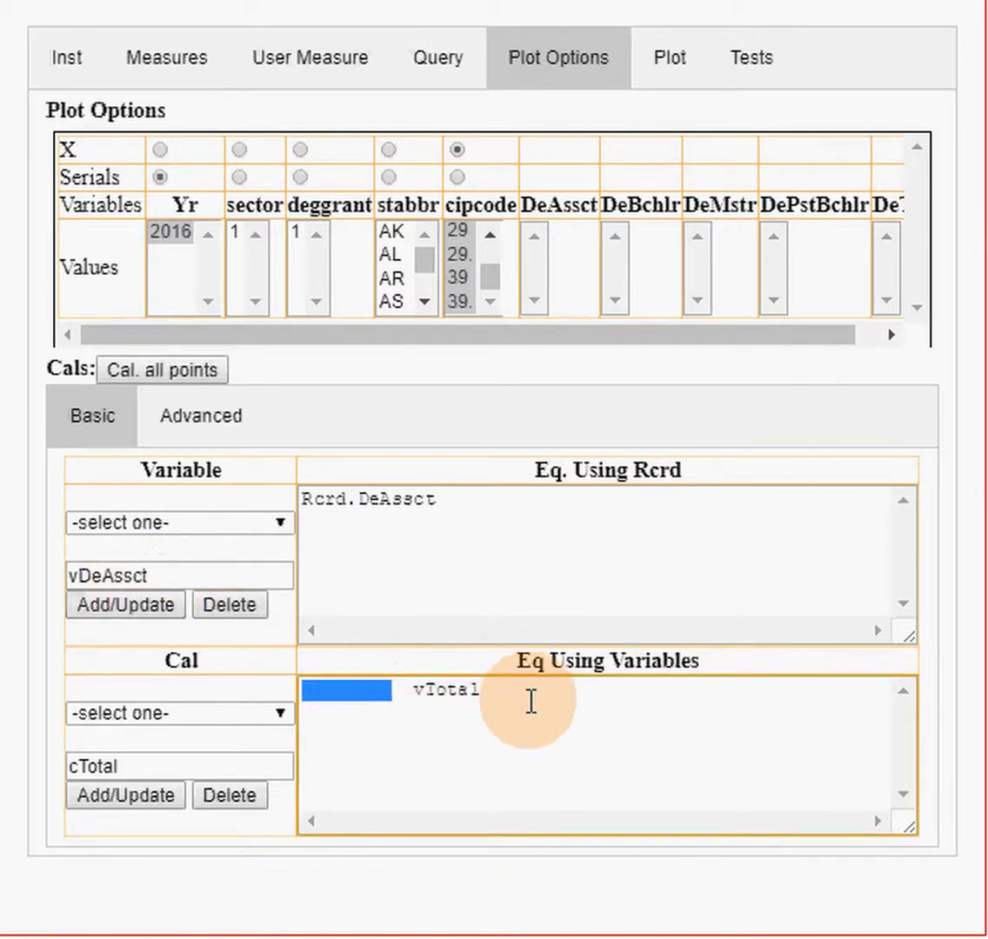
key("Delete")
key("shift+End")
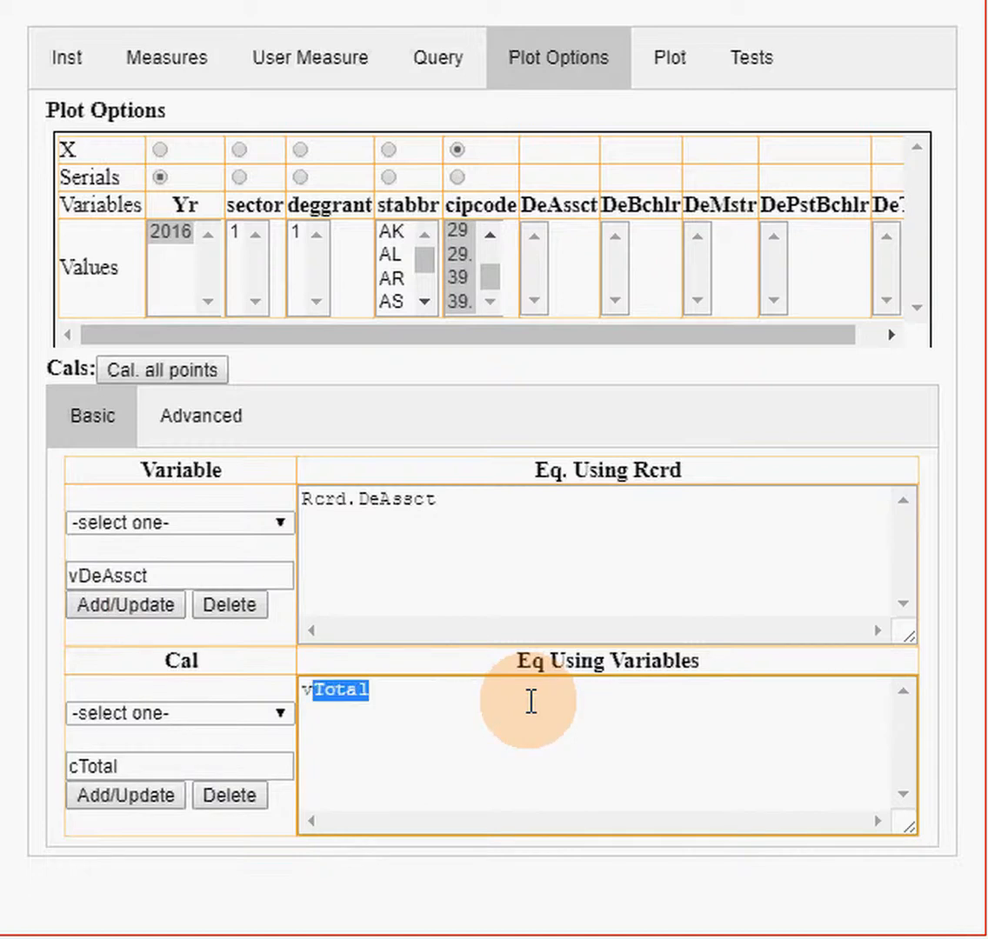
type("DeAssct")
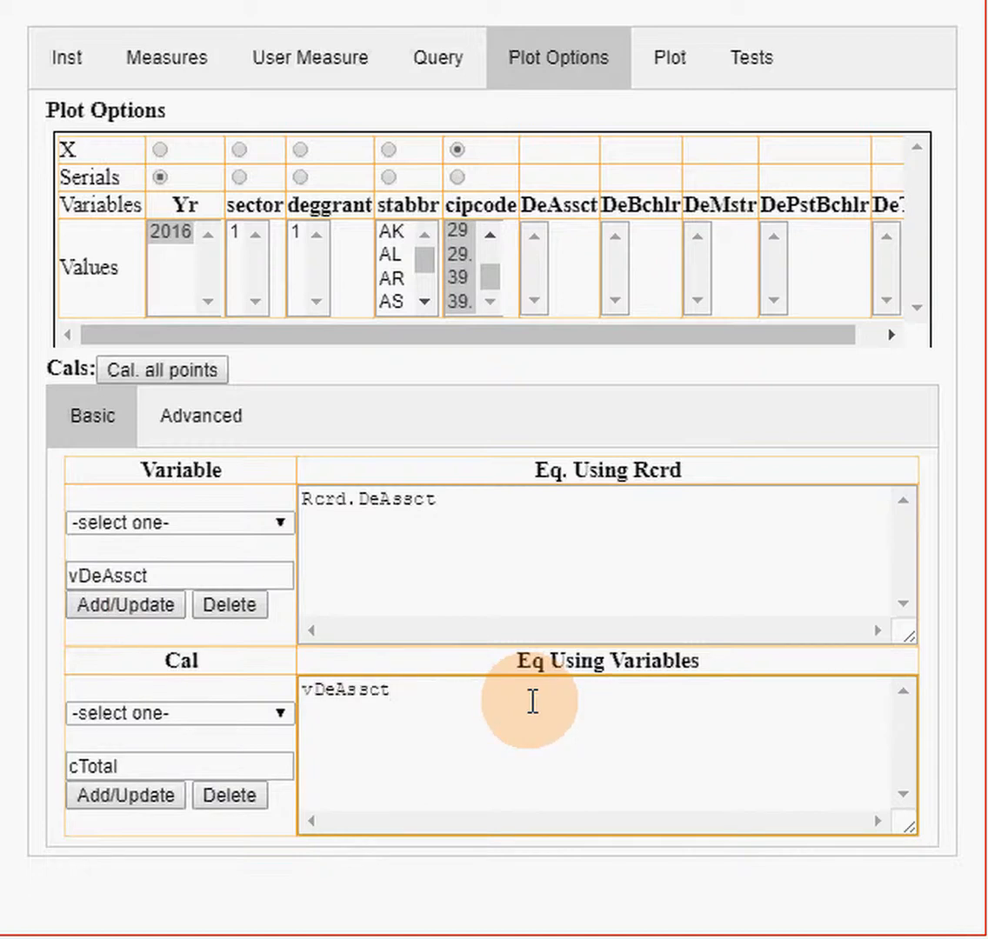
left_click(177, 769)
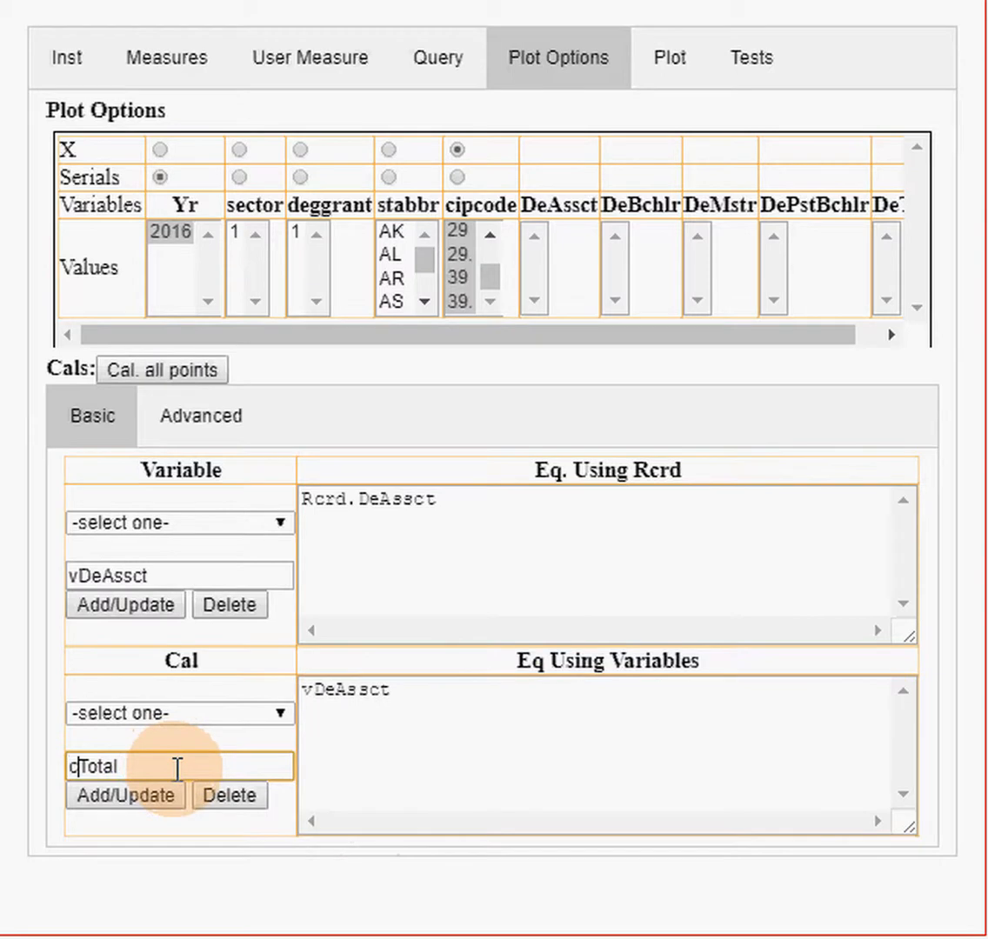
key("shift+End")
type("DeAssct")
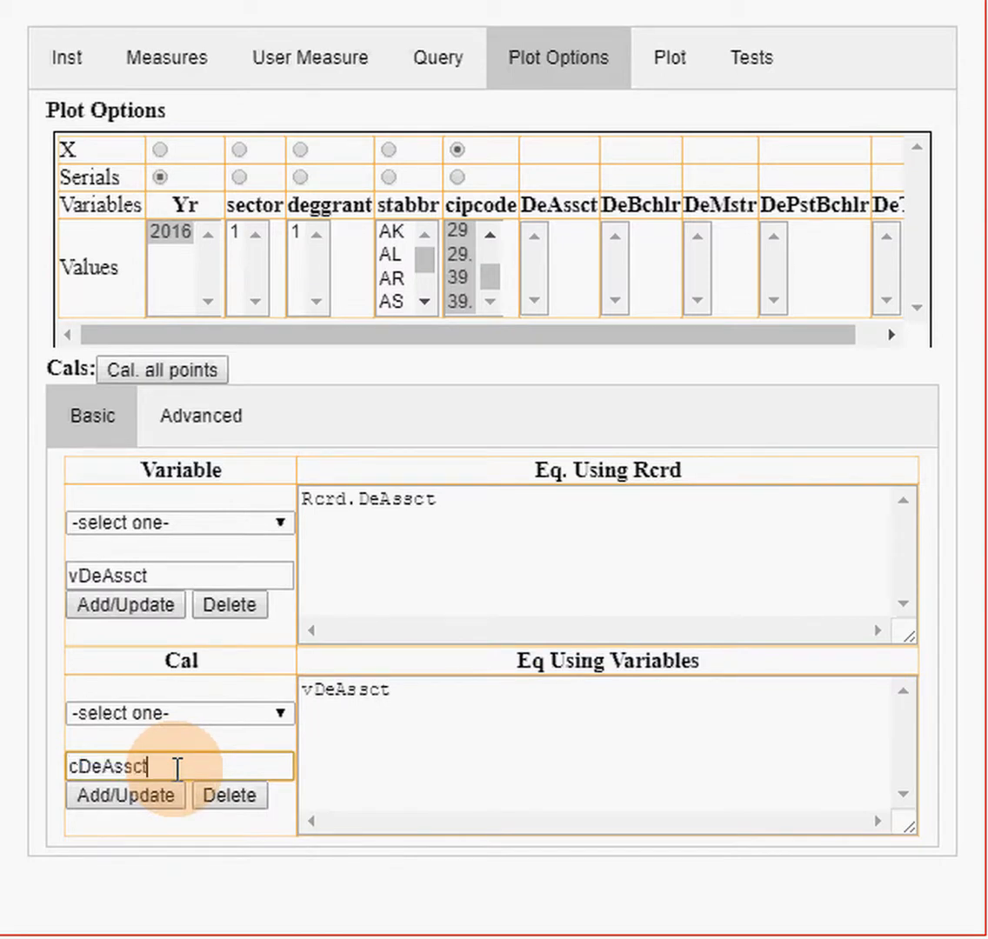
left_click(127, 795)
left_click(280, 523)
left_click(281, 524)
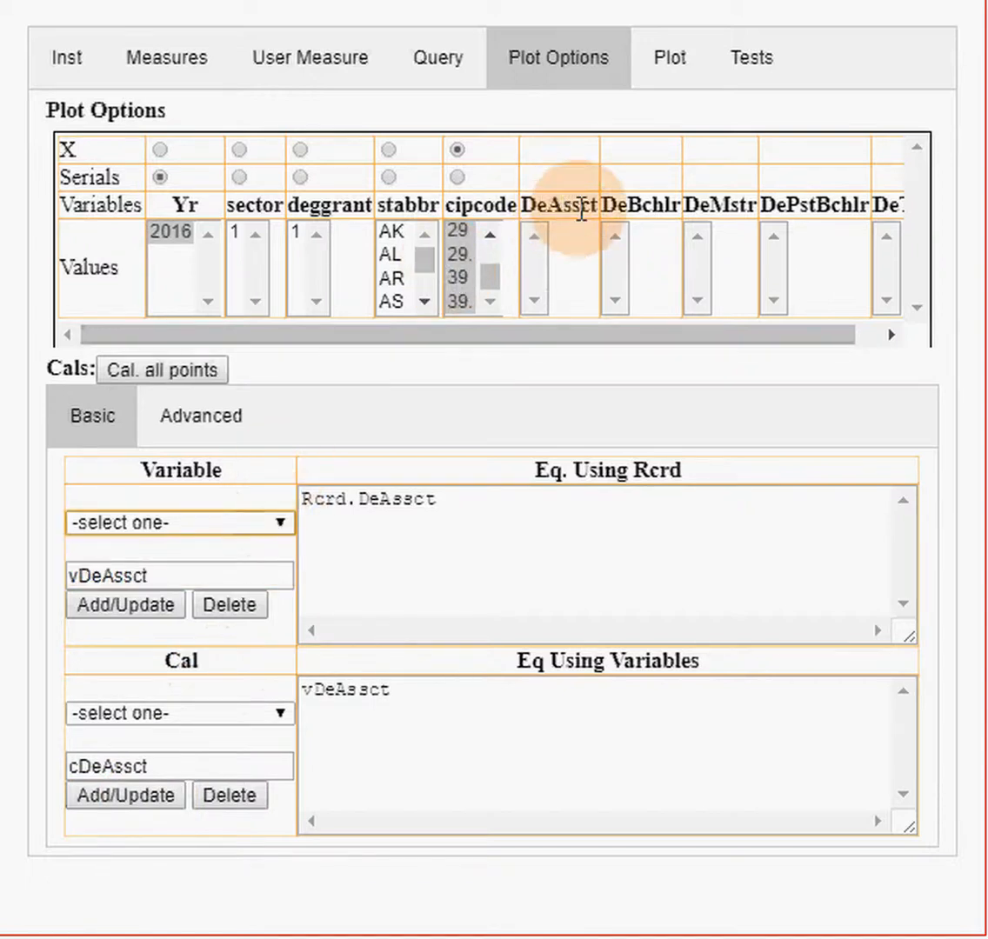
Step: Change the record equation to Rcrd.DeBchlr and add it as the variable vDeBchlr
double_click(640, 203)
key("ctrl+c")
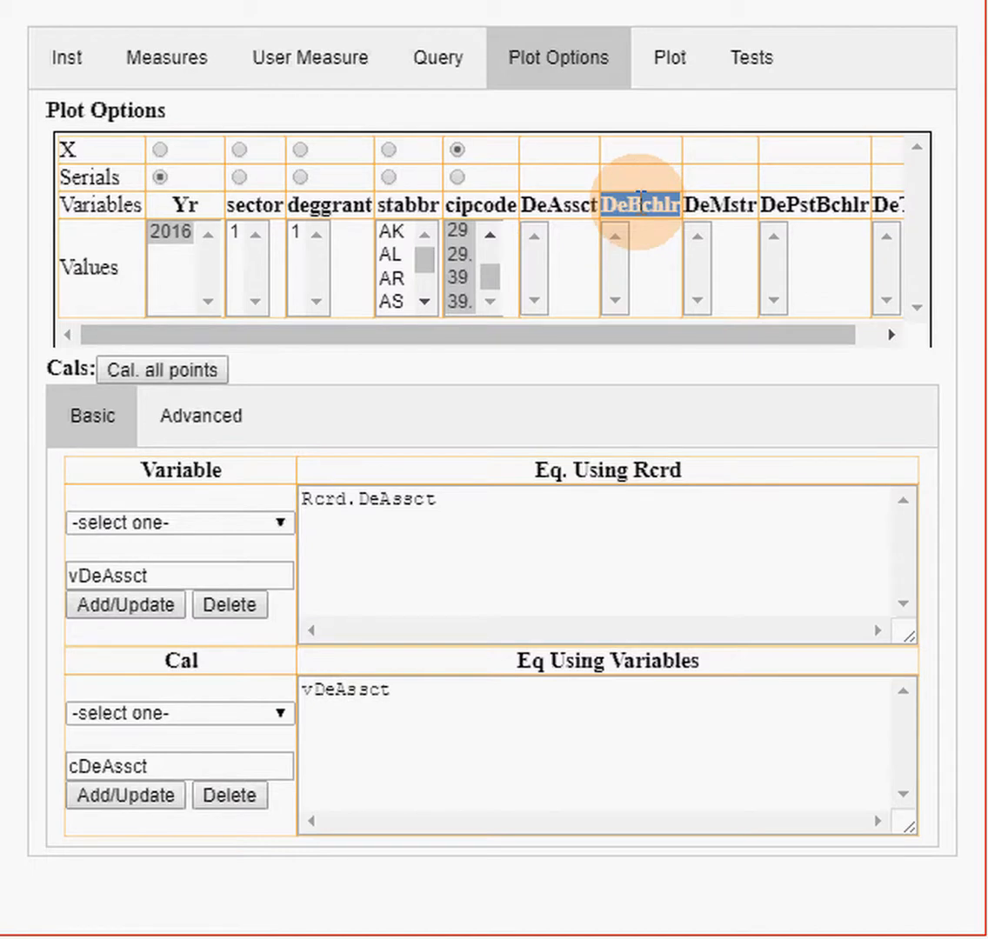
left_click(356, 501)
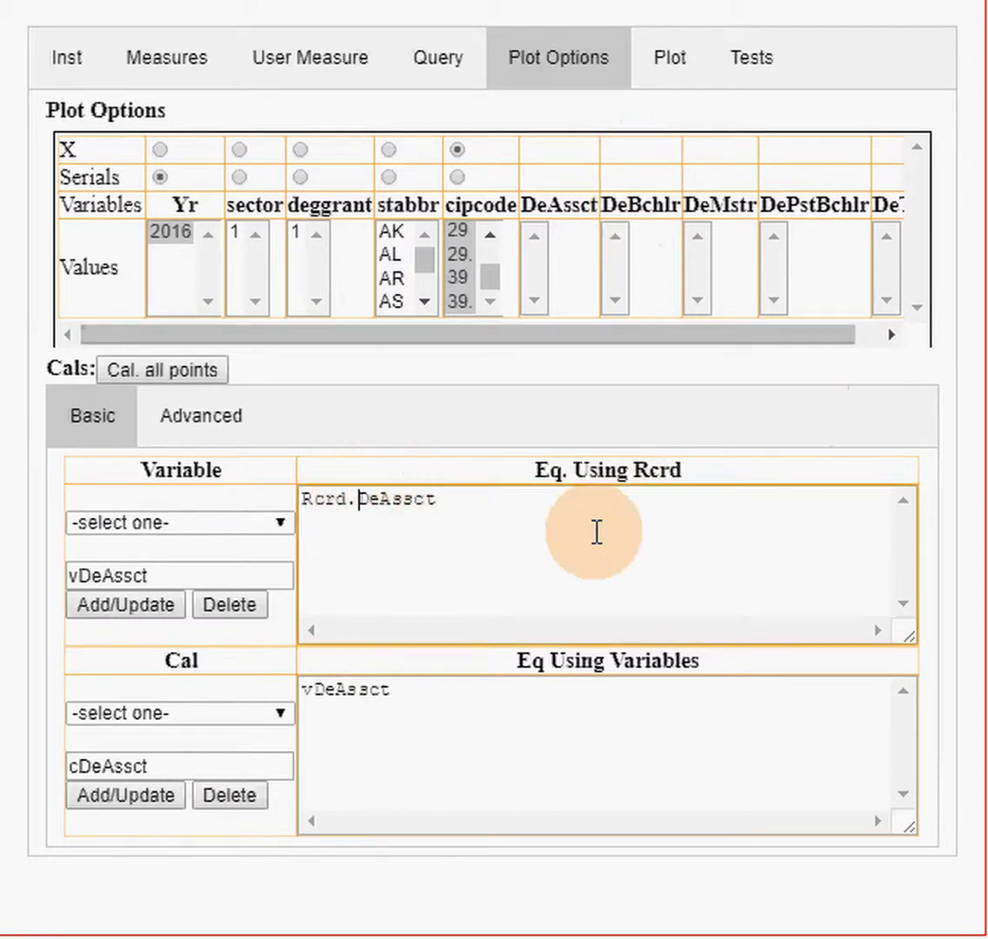
key("shift+End")
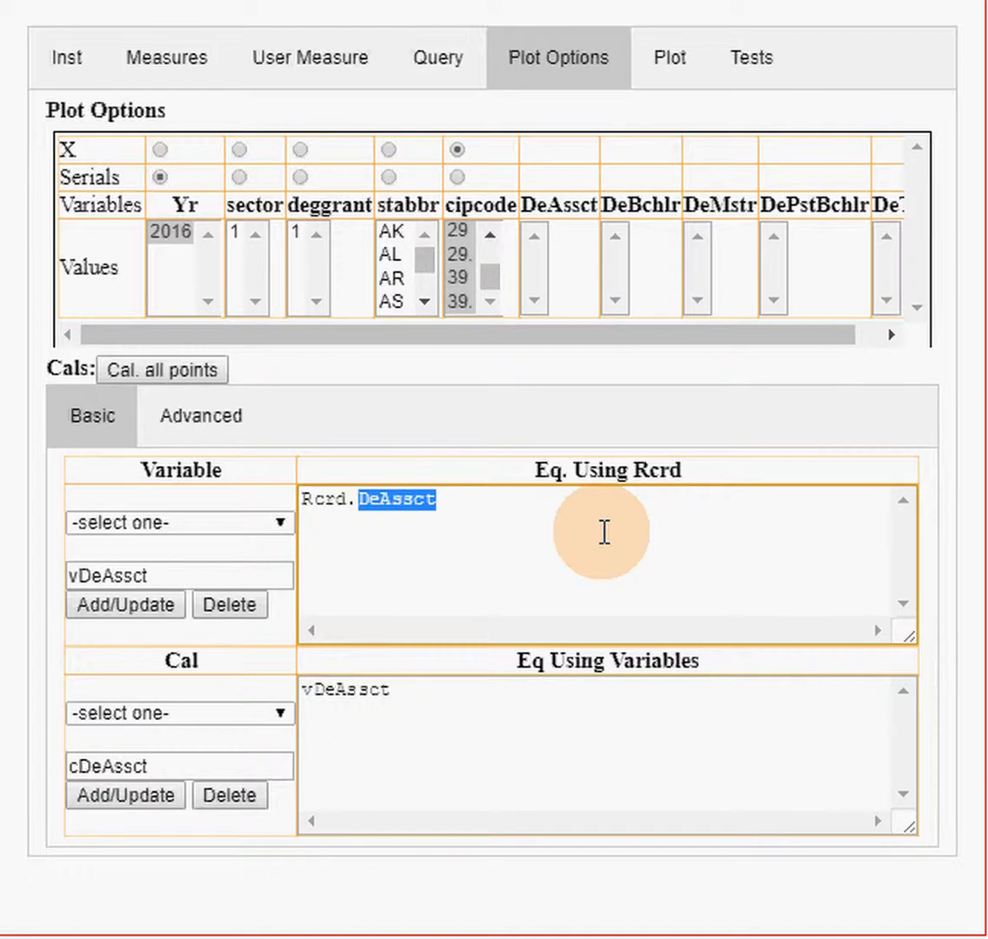
key("ctrl+v")
left_click(85, 575)
key("shift+End")
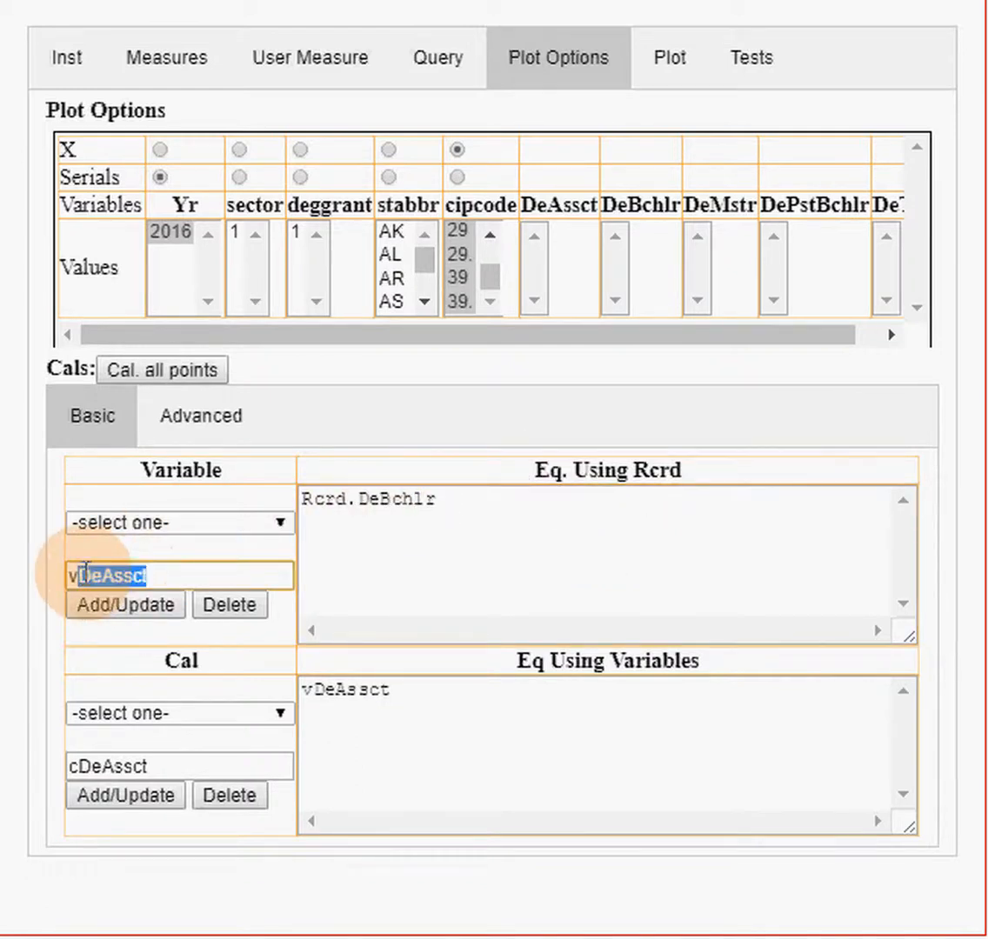
key("ctrl+v")
left_click(122, 605)
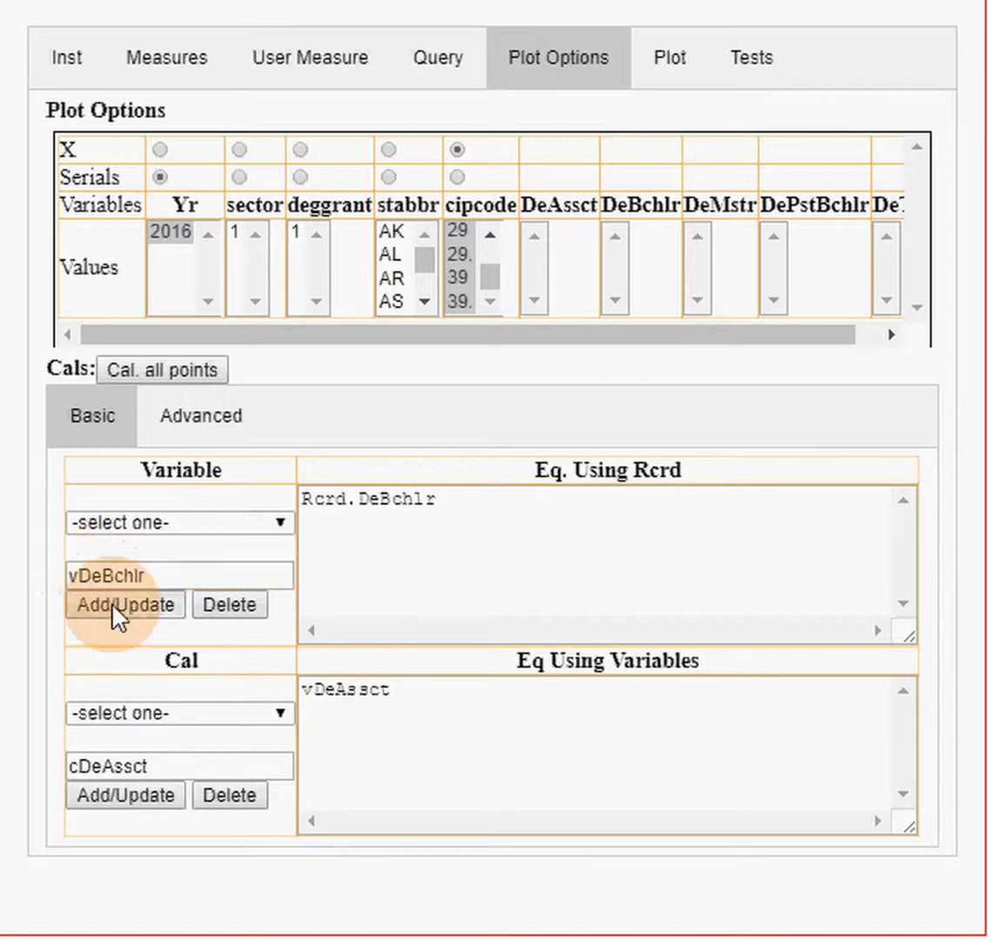
Step: Change the Cal equation to vDeBchlr and add it as the calculation cDeBchlr
left_click(322, 693)
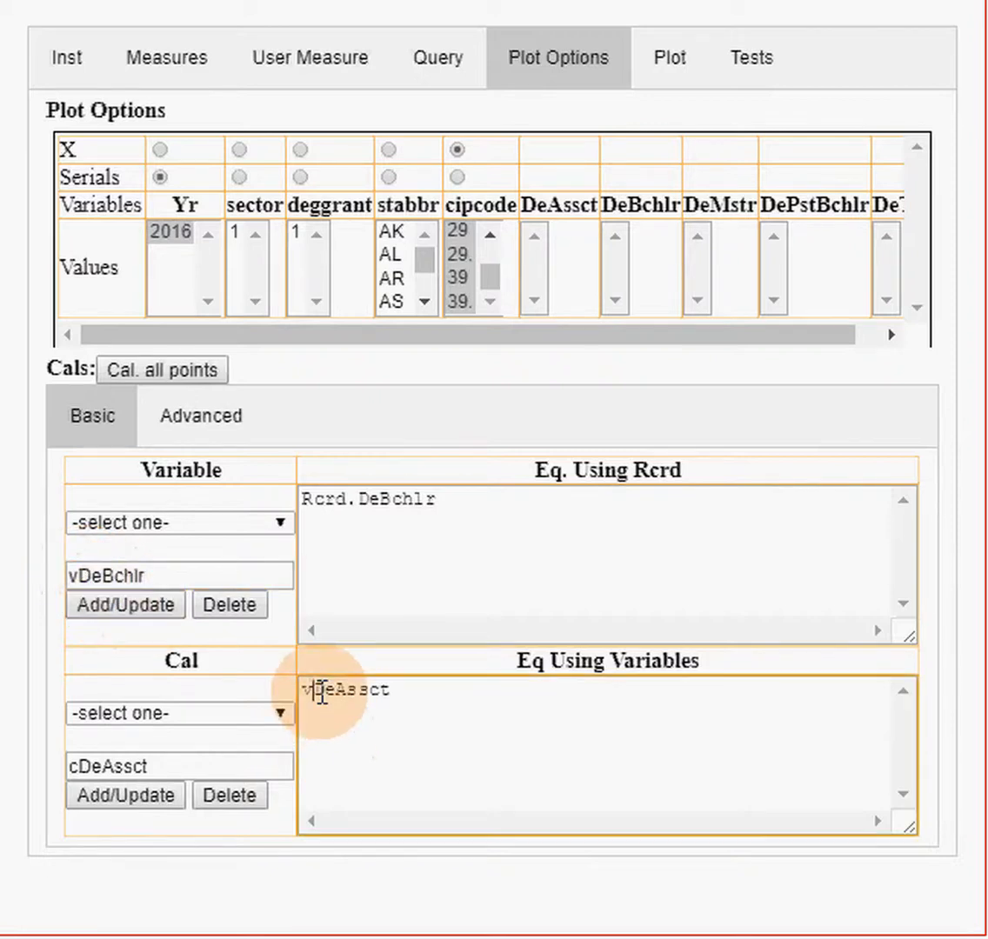
left_click(387, 706, "shift")
type("DeBchlr")
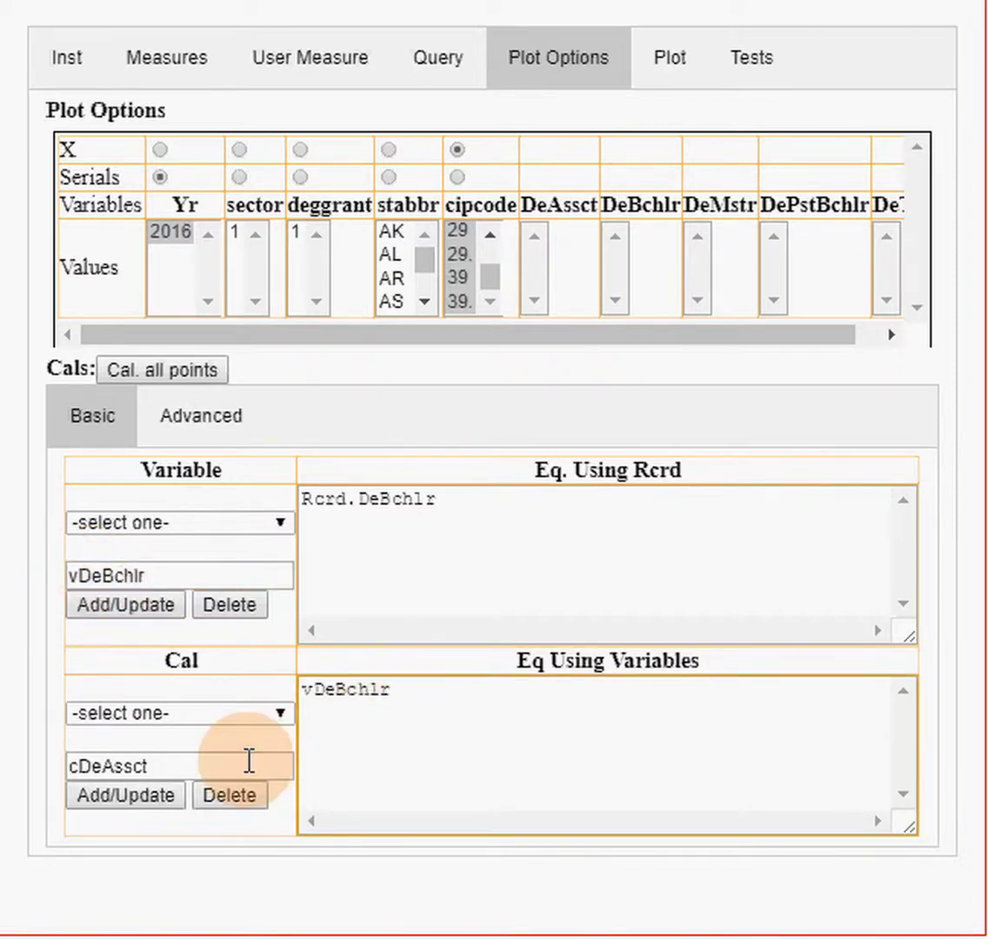
left_click(80, 766)
key("shift+End")
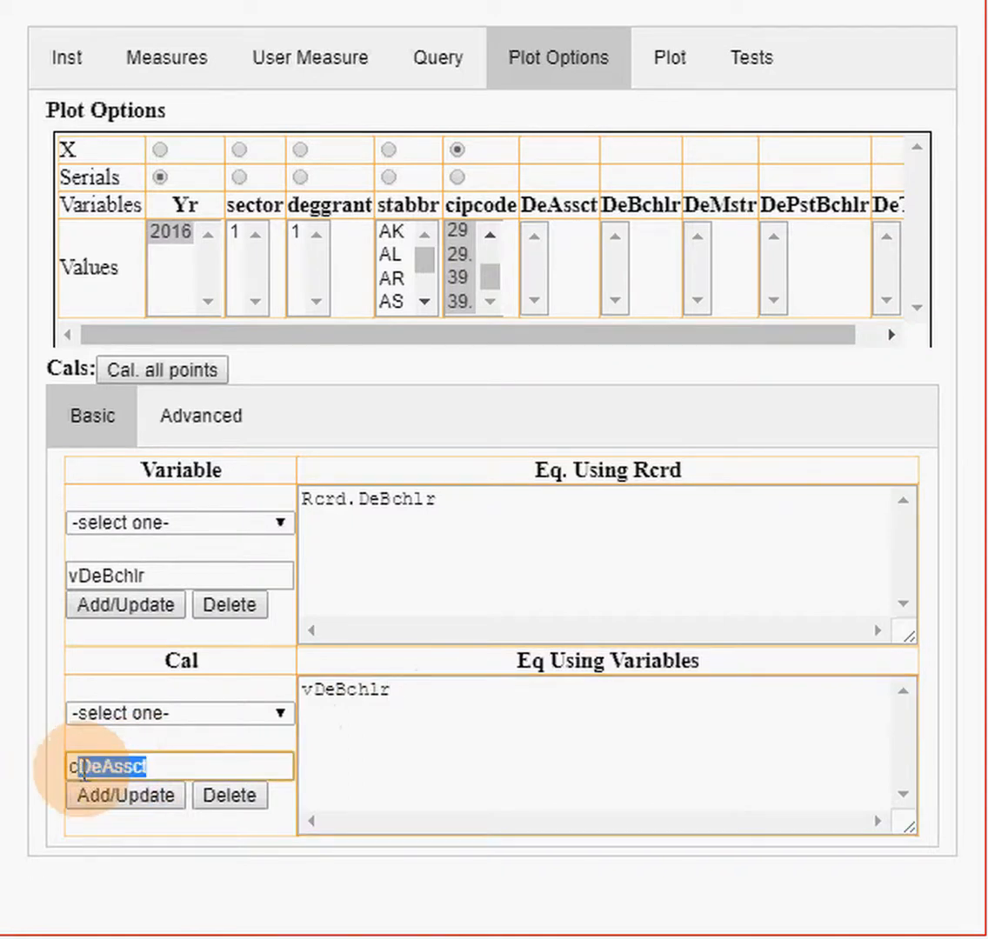
type("DeBchlr")
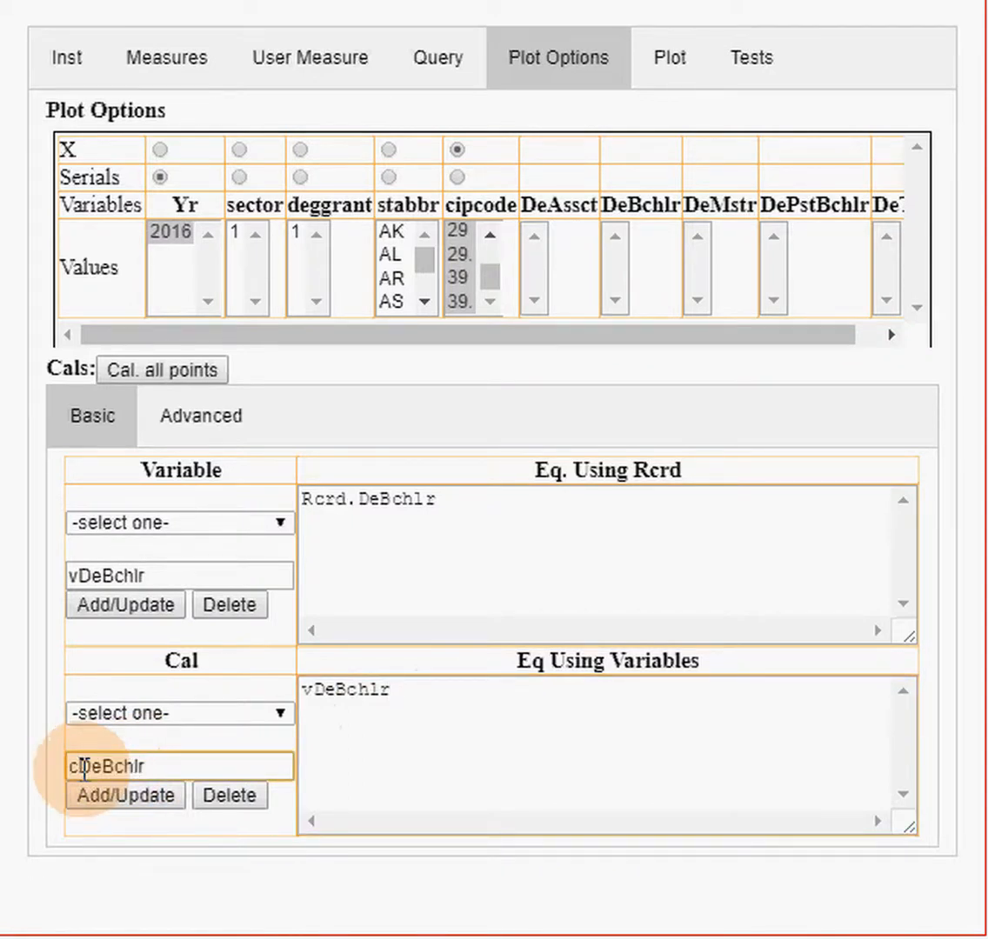
left_click(124, 800)
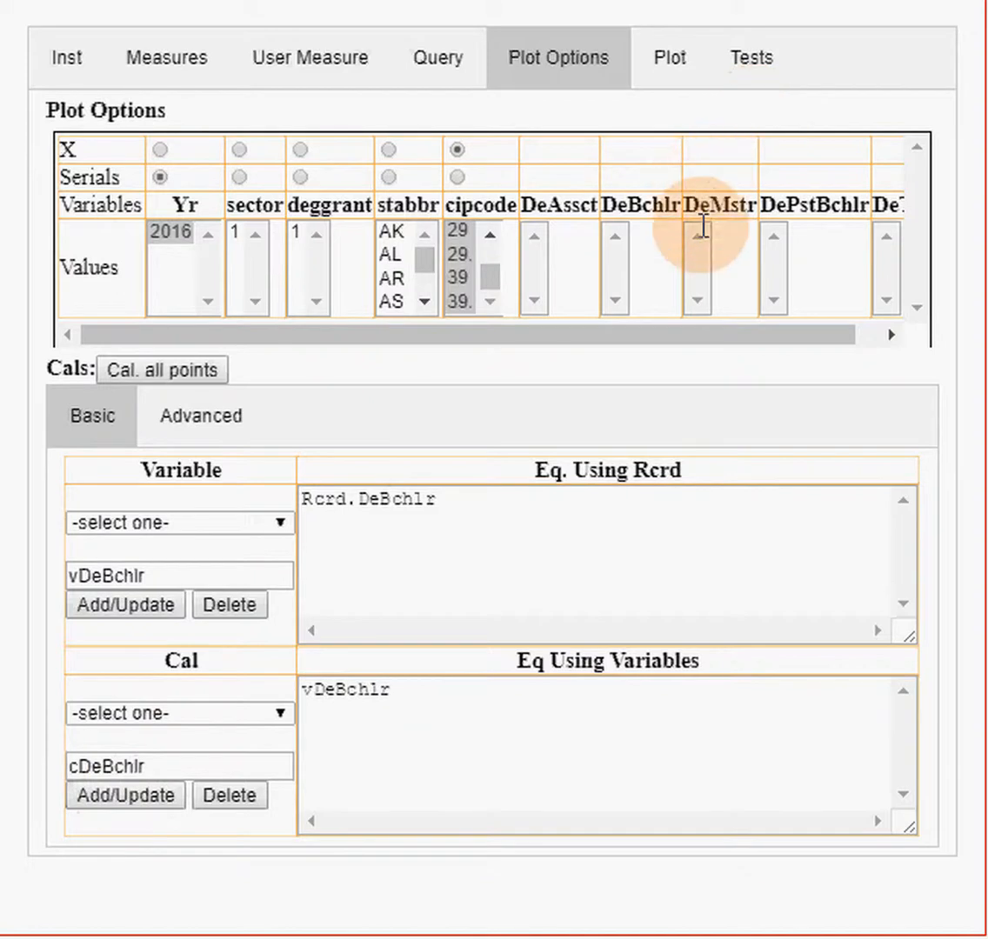
Step: Change the record equation to Rcrd.DeMstr and the variable name to vDeMstr
double_click(730, 197)
key("ctrl+c")
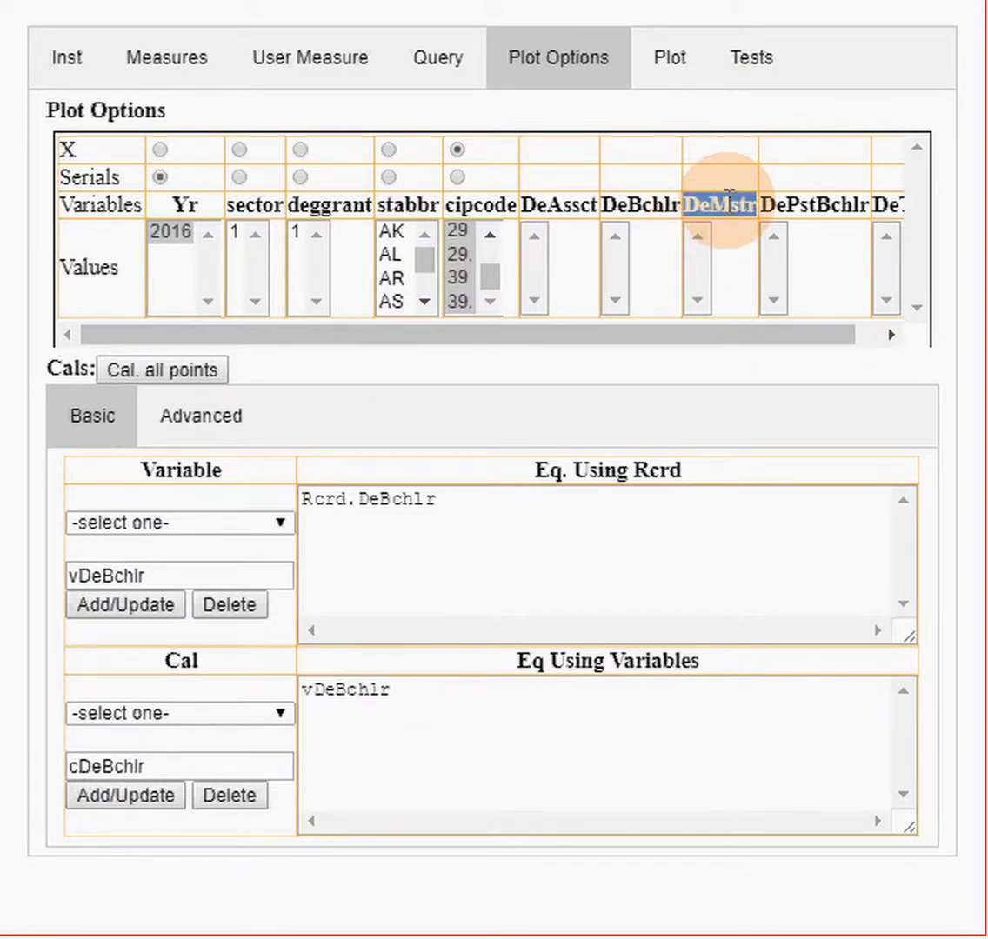
left_click(360, 502)
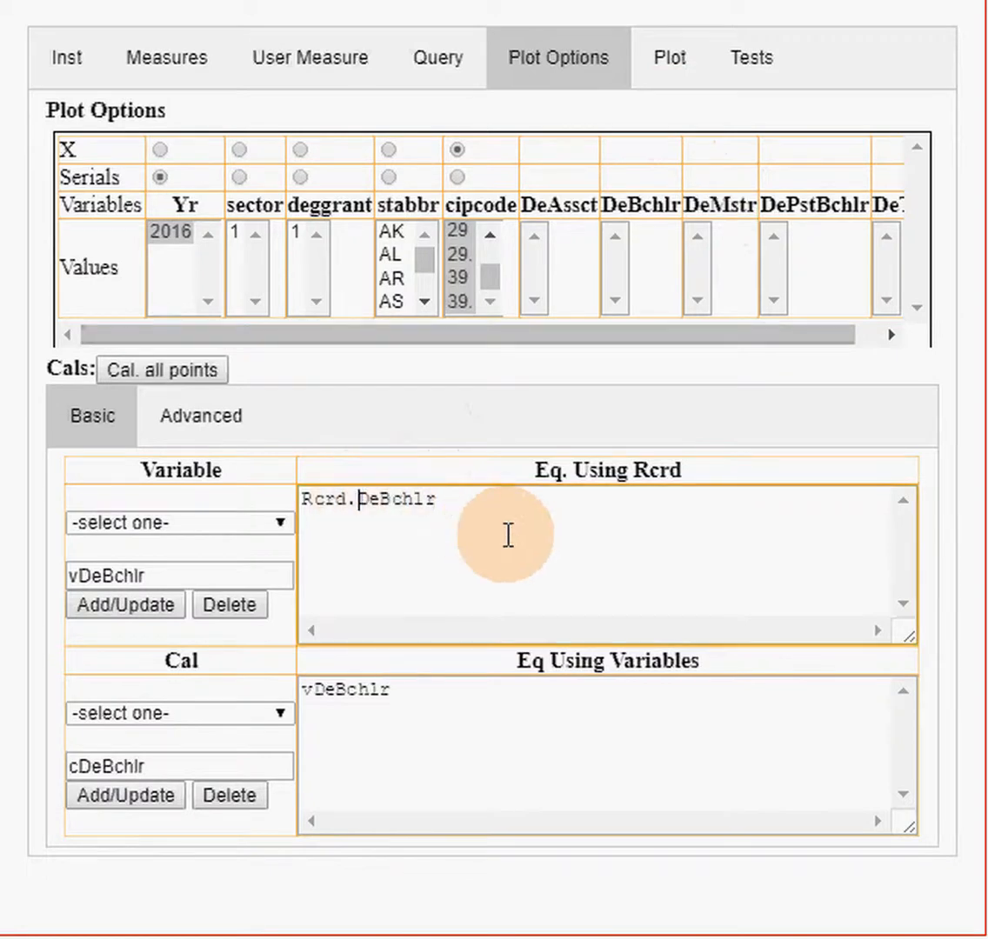
double_click(509, 535)
key("ctrl+v")
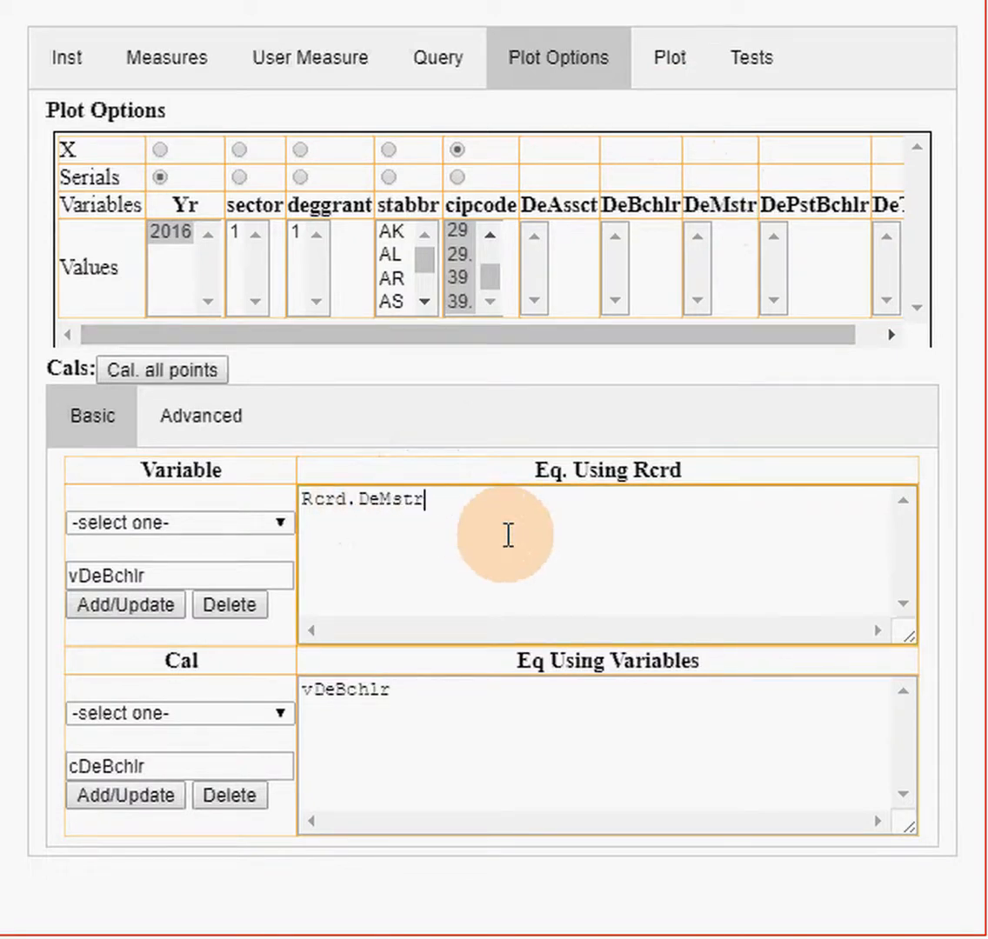
left_click(87, 575)
key("shift+End")
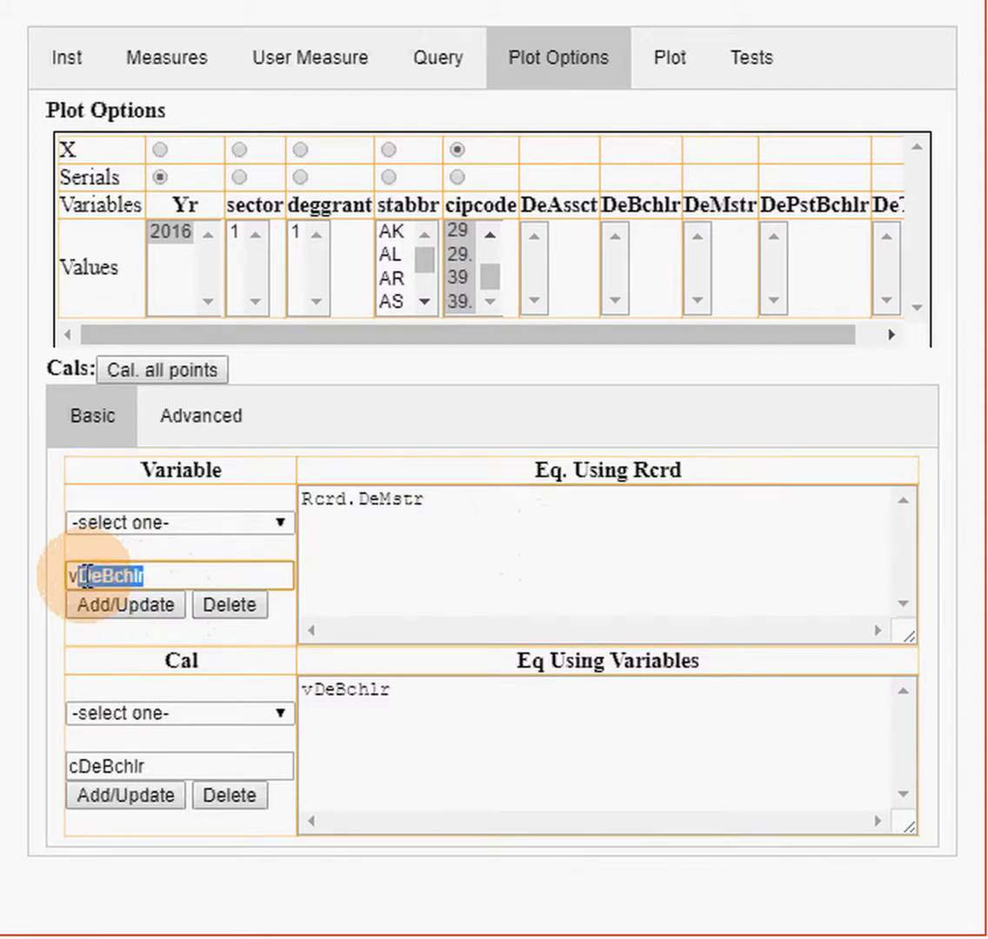
key("ctrl+v")
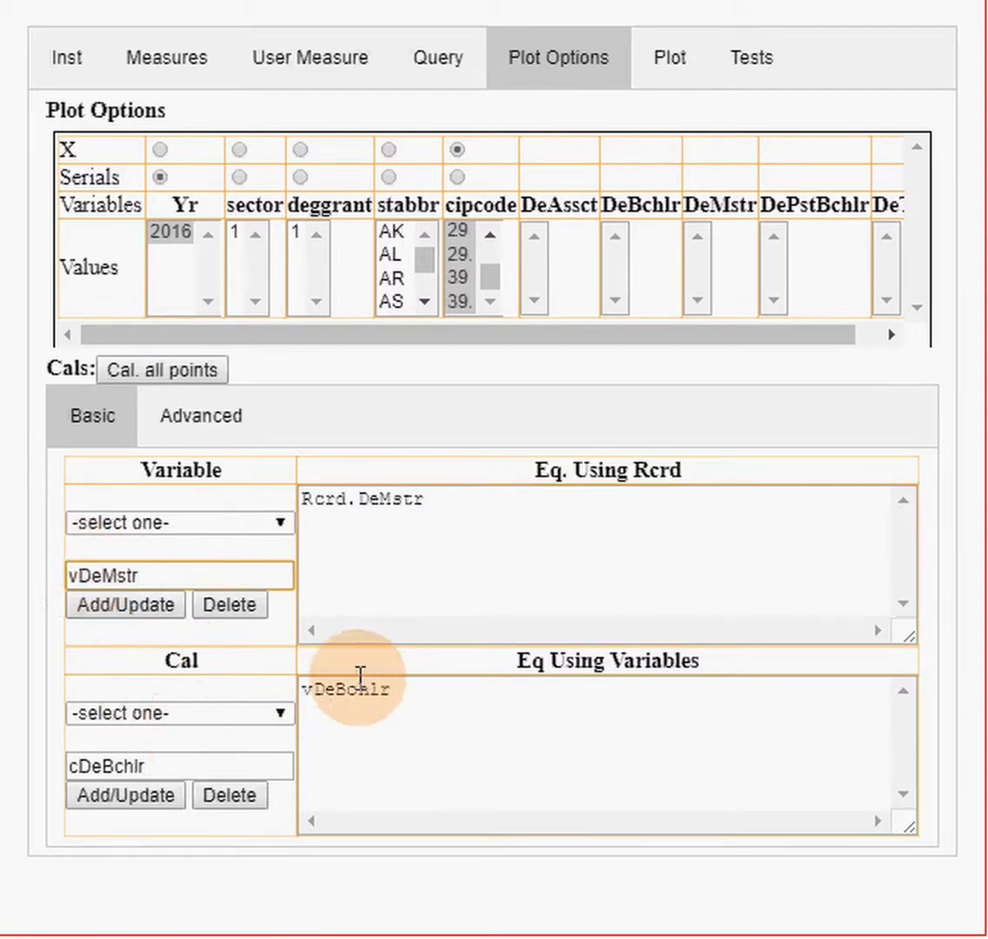
Step: Change the Cal equation to vDeMstr and add it as the calculation cDeMstr
left_click(313, 690)
key("shift+End")
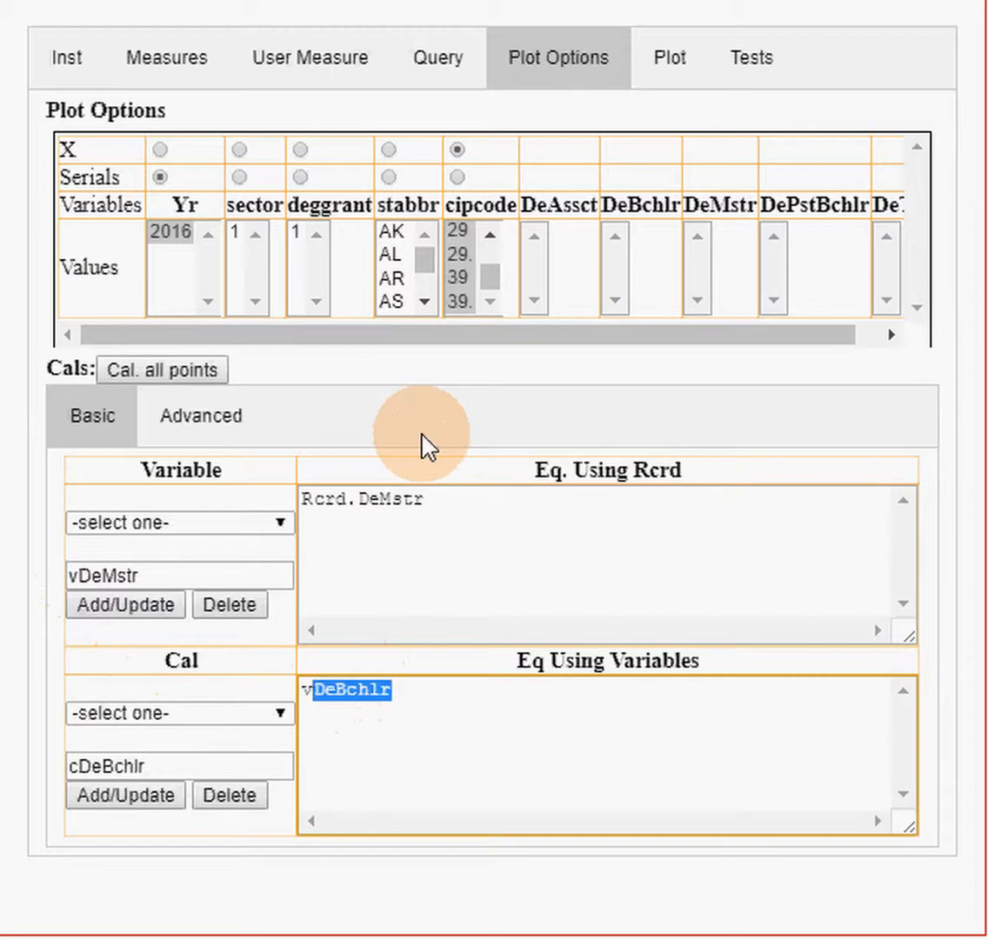
key("ctrl+v")
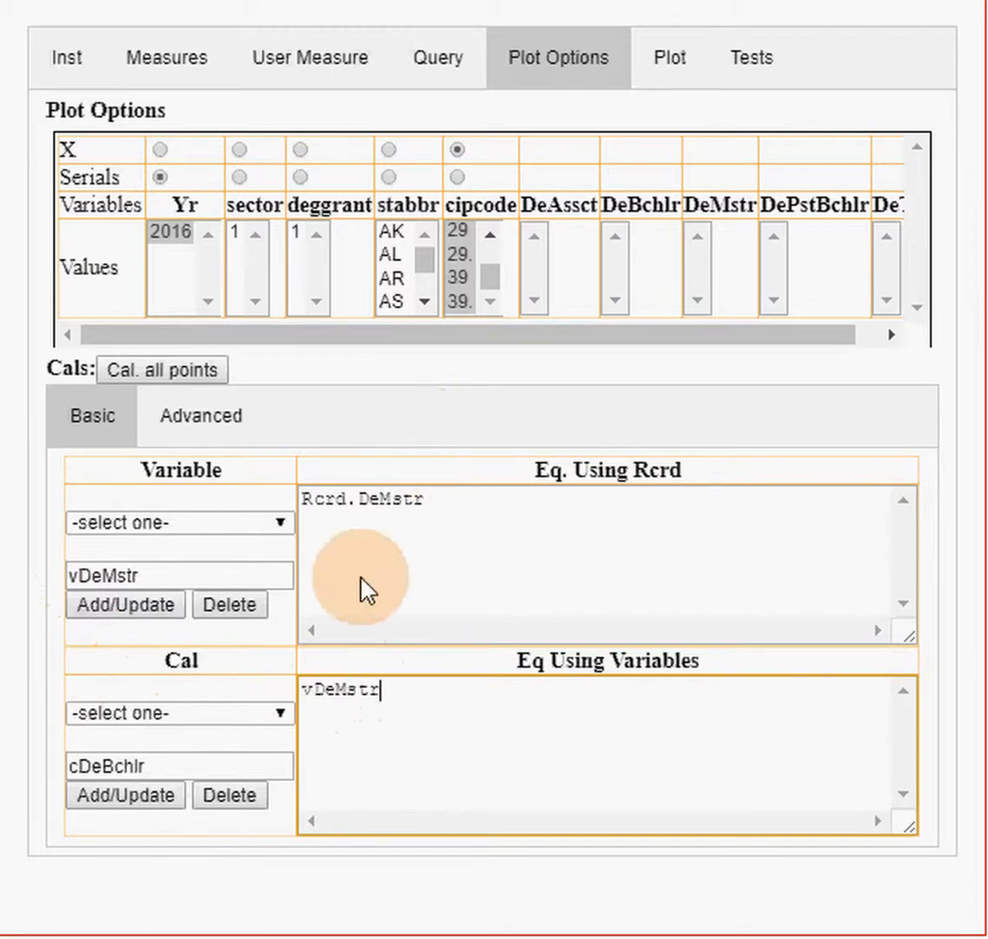
left_click(73, 766)
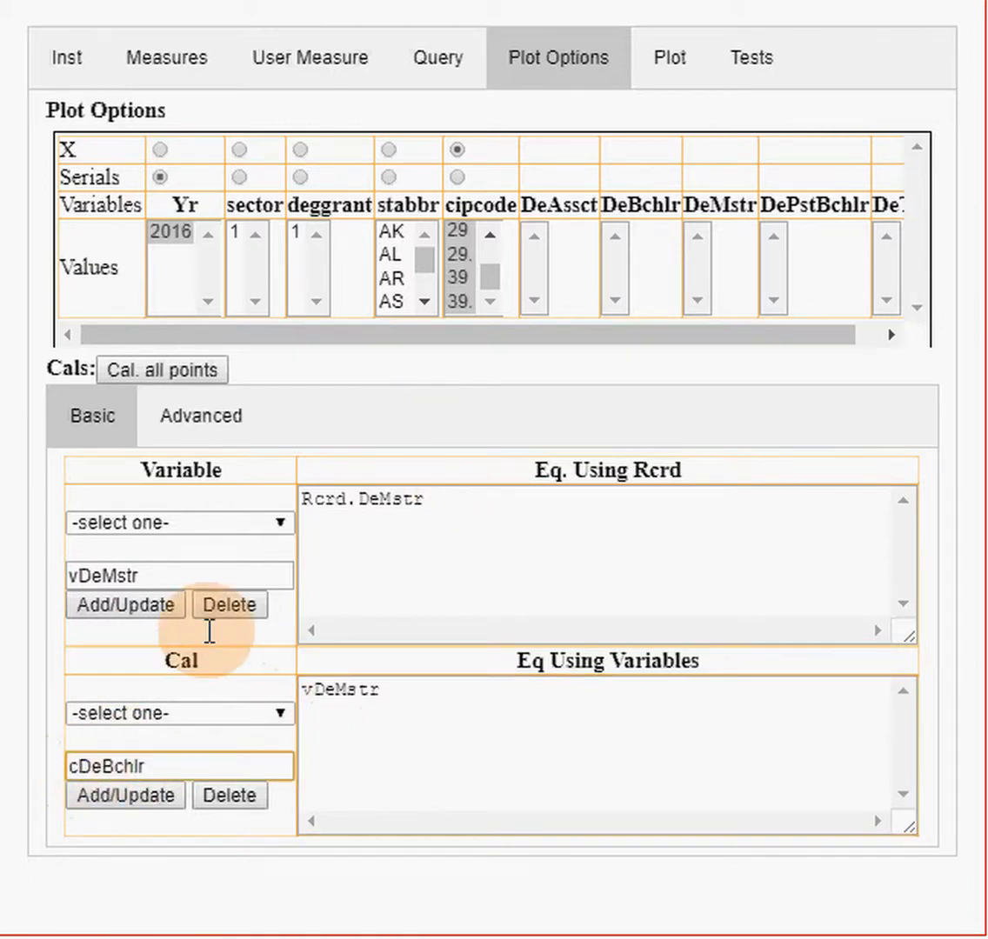
key("shift+End")
key("ctrl+v")
left_click(148, 795)
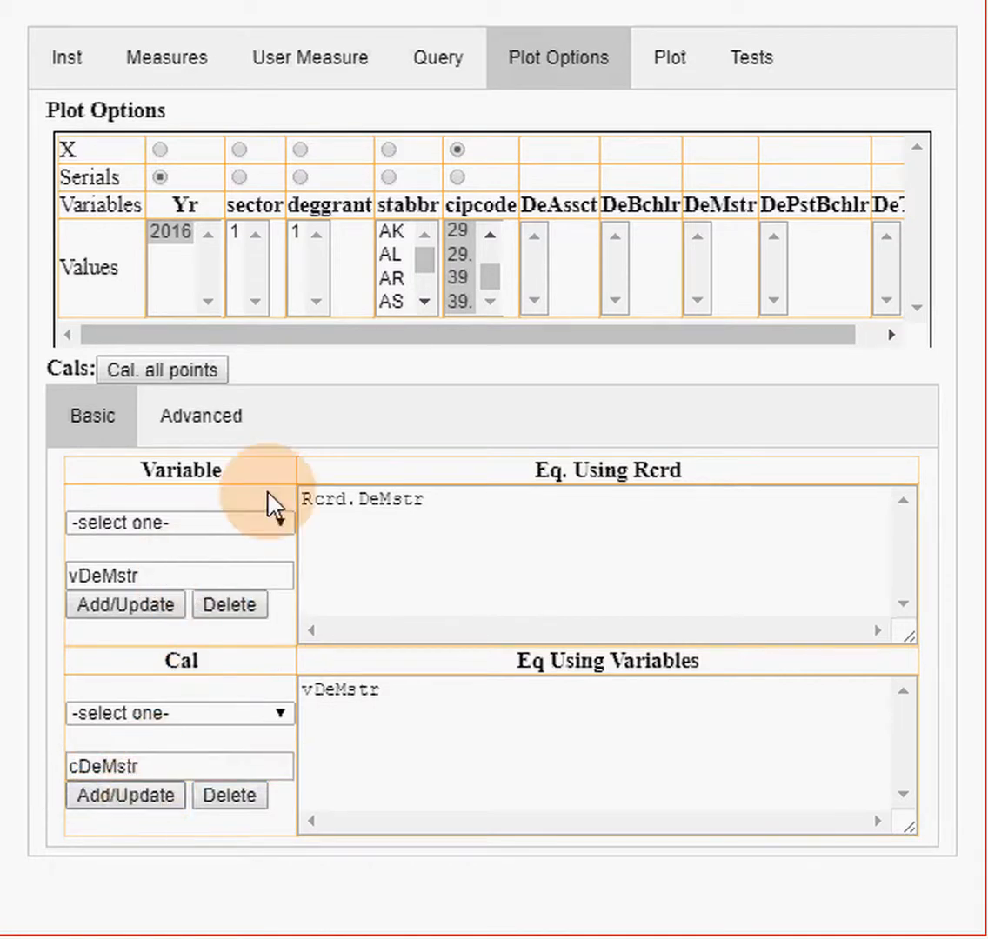
Step: Add the pending vDeMstr variable and check the variable and calculation lists
left_click(282, 529)
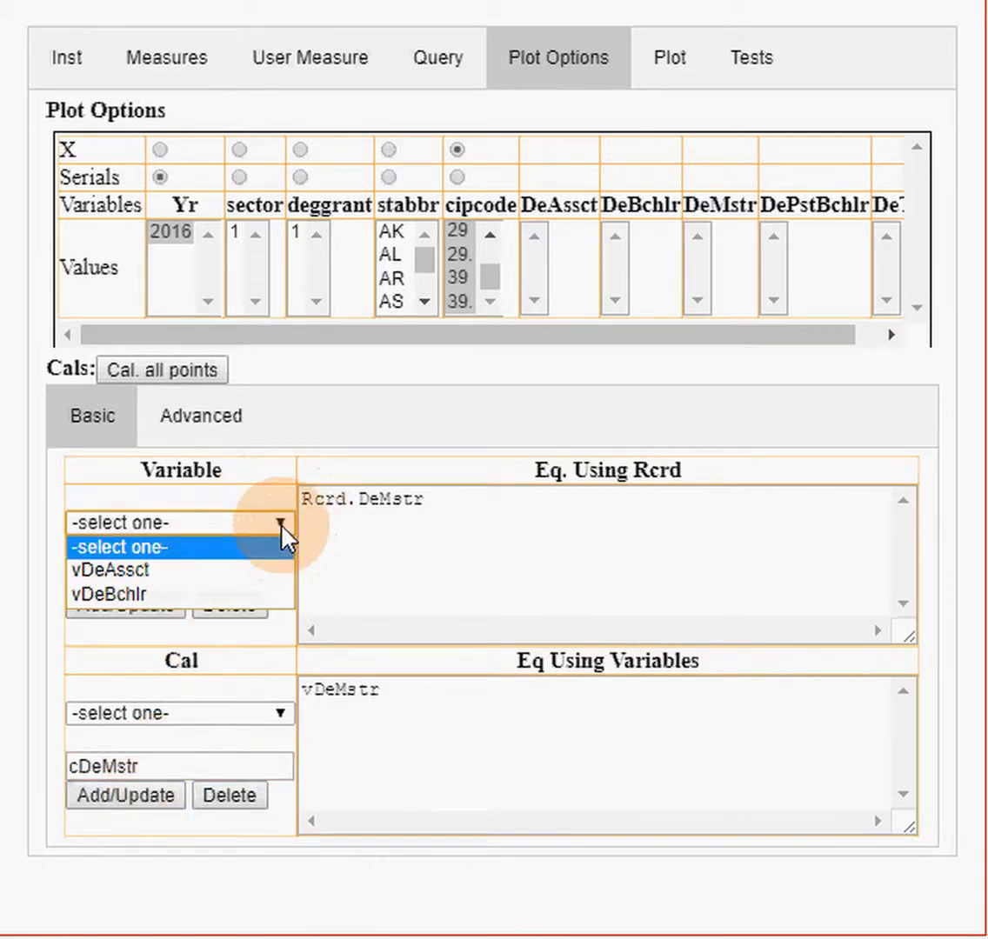
left_click(281, 525)
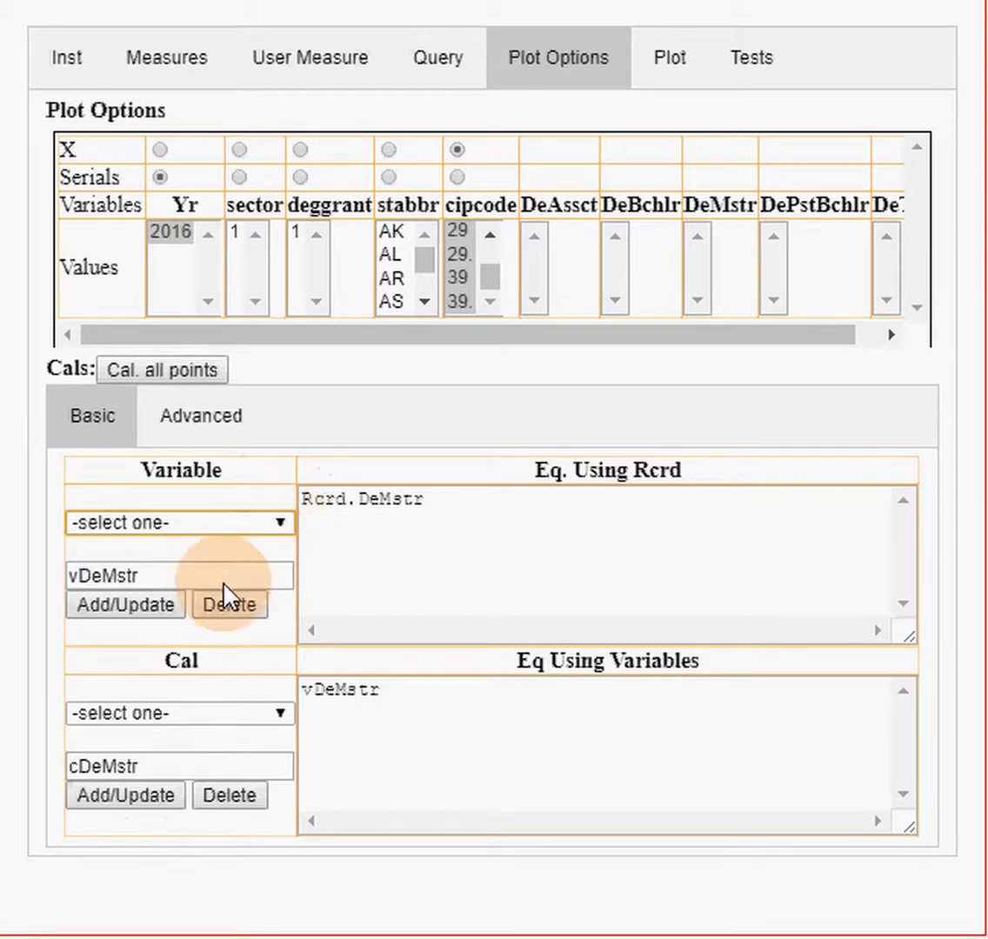
left_click(131, 607)
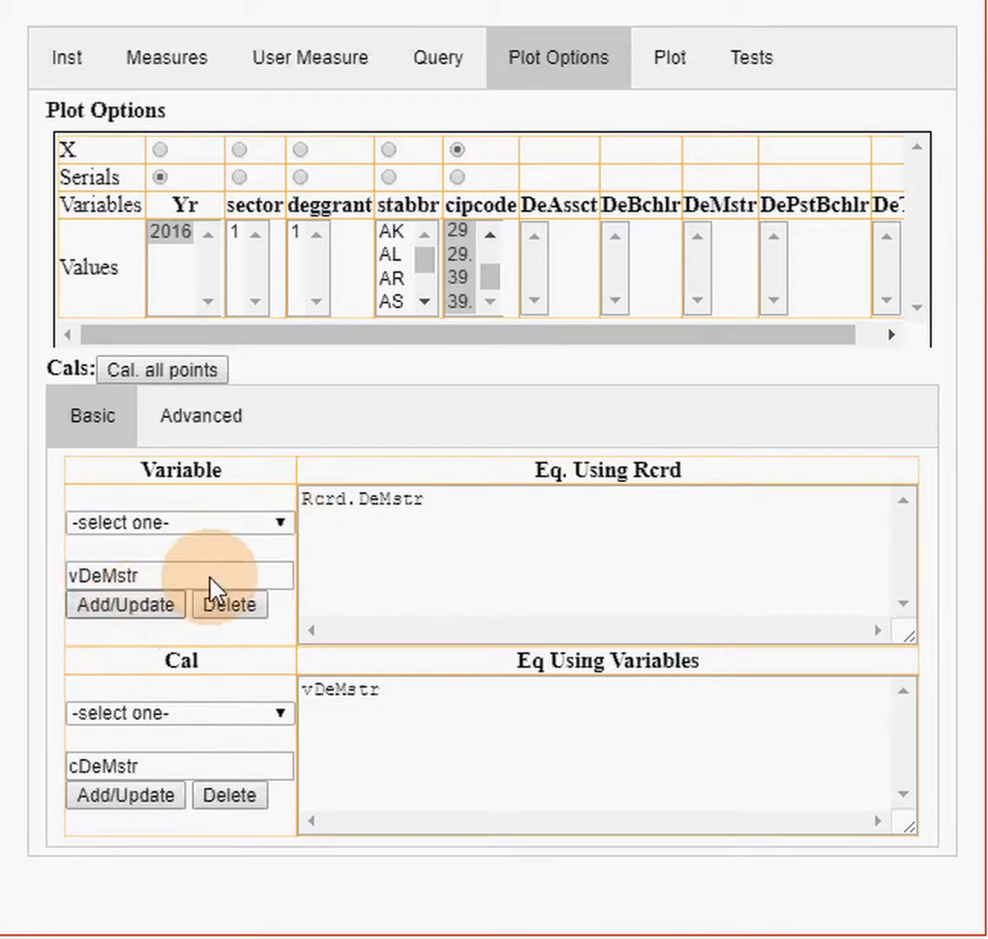
left_click(281, 526)
left_click(281, 526)
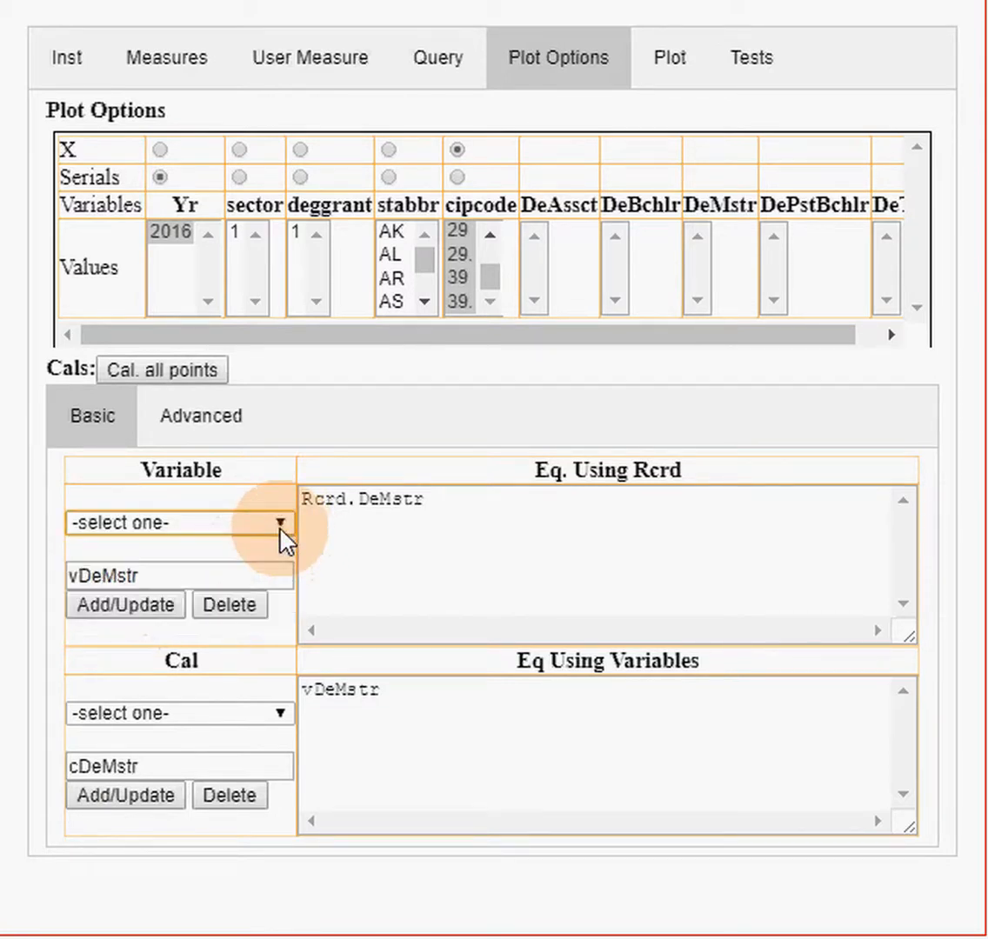
left_click(289, 717)
left_click(289, 718)
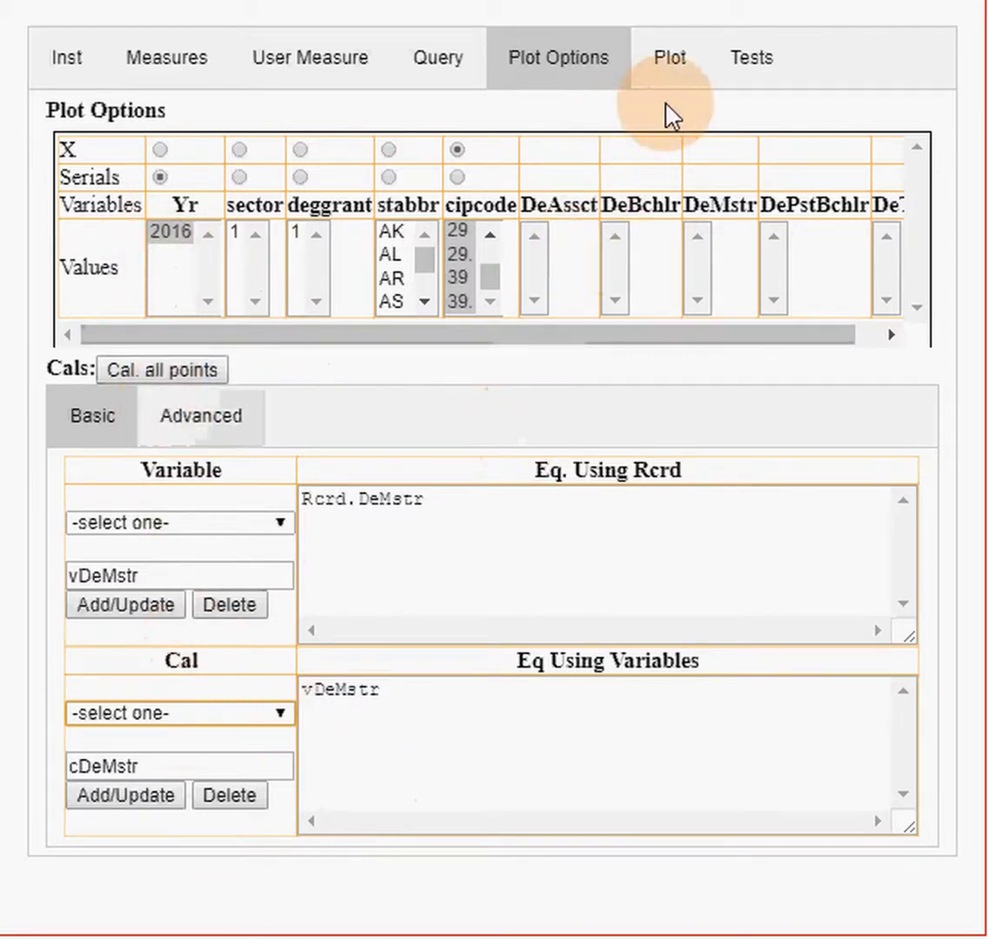
Step: Change the record equation to Rcrd.DePstBchlr and the variable name to vDePstBchlr
left_click(813, 207)
double_click(812, 208)
key("ctrl+c")
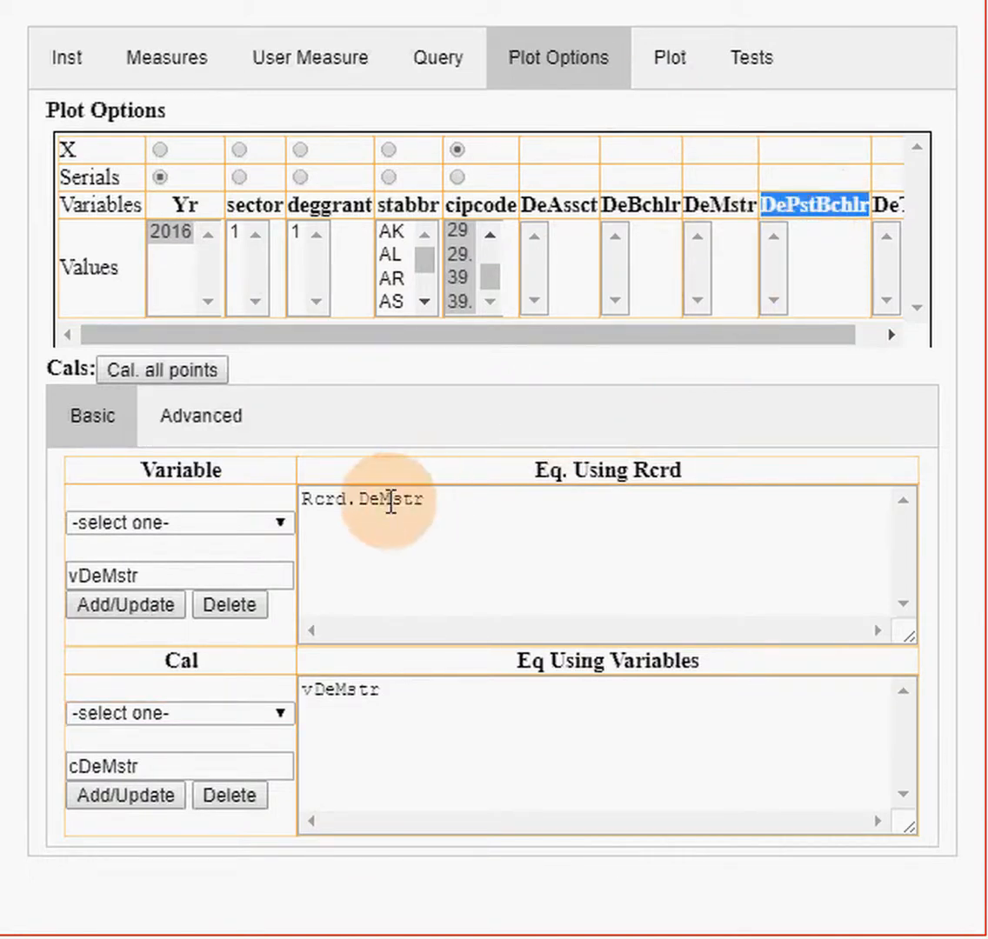
left_click(330, 498)
double_click(524, 532)
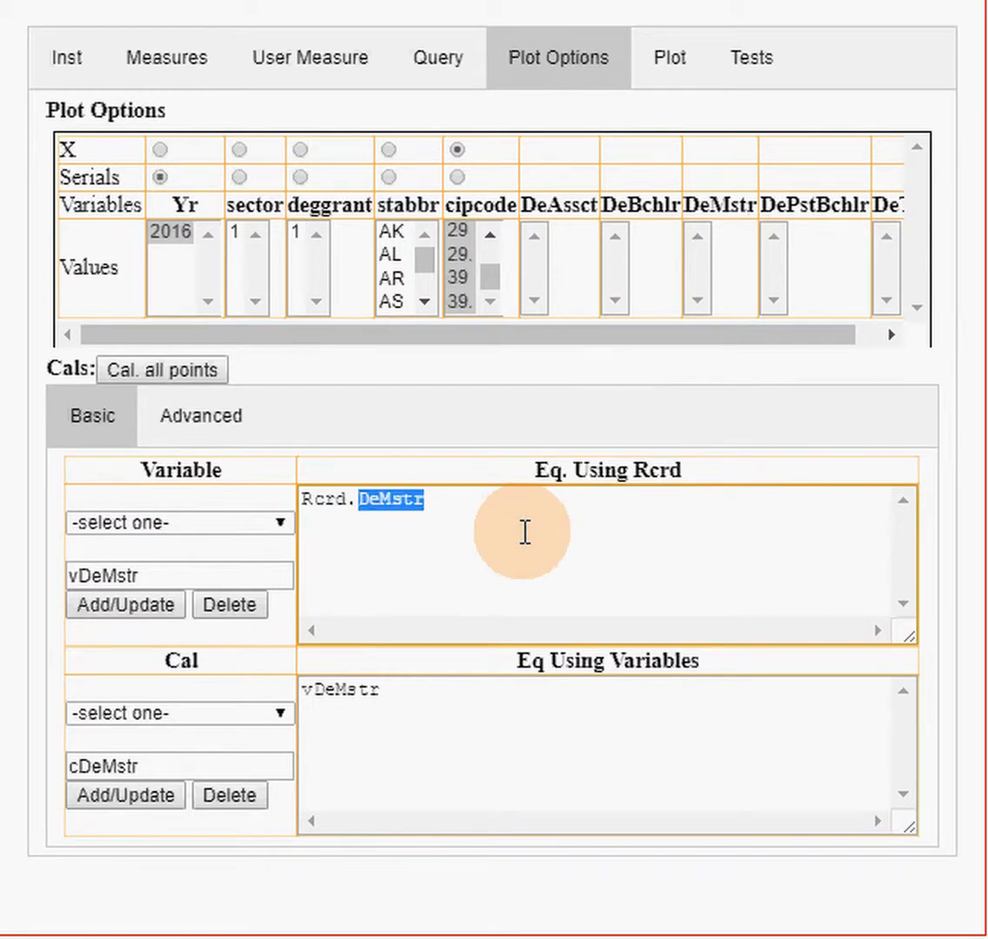
key("ctrl+v")
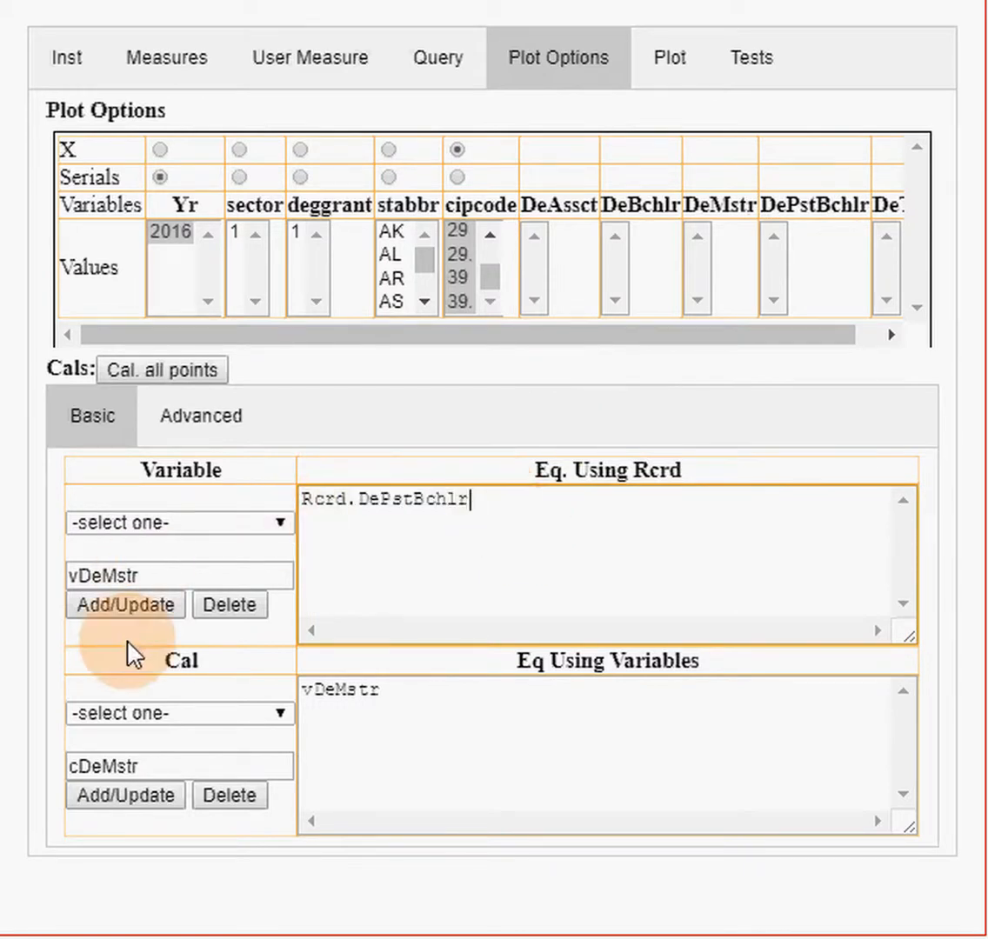
left_click(76, 576)
key("shift+End")
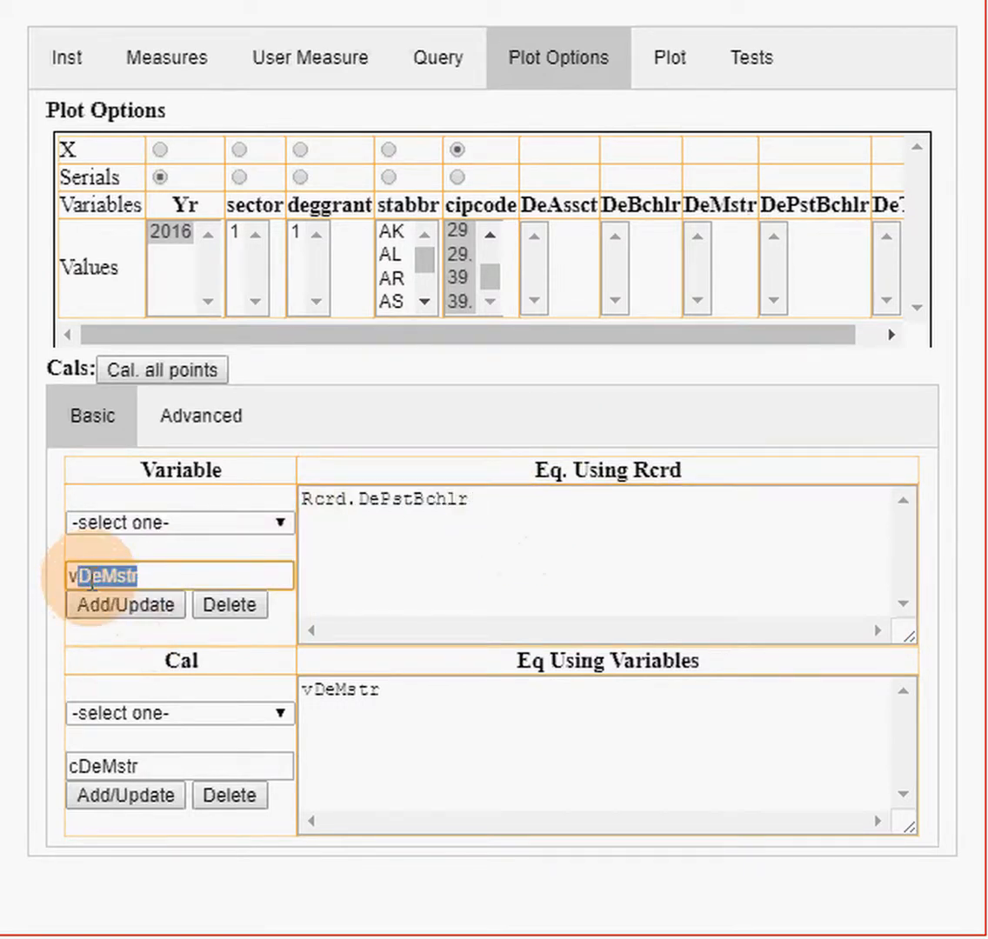
key("ctrl+v")
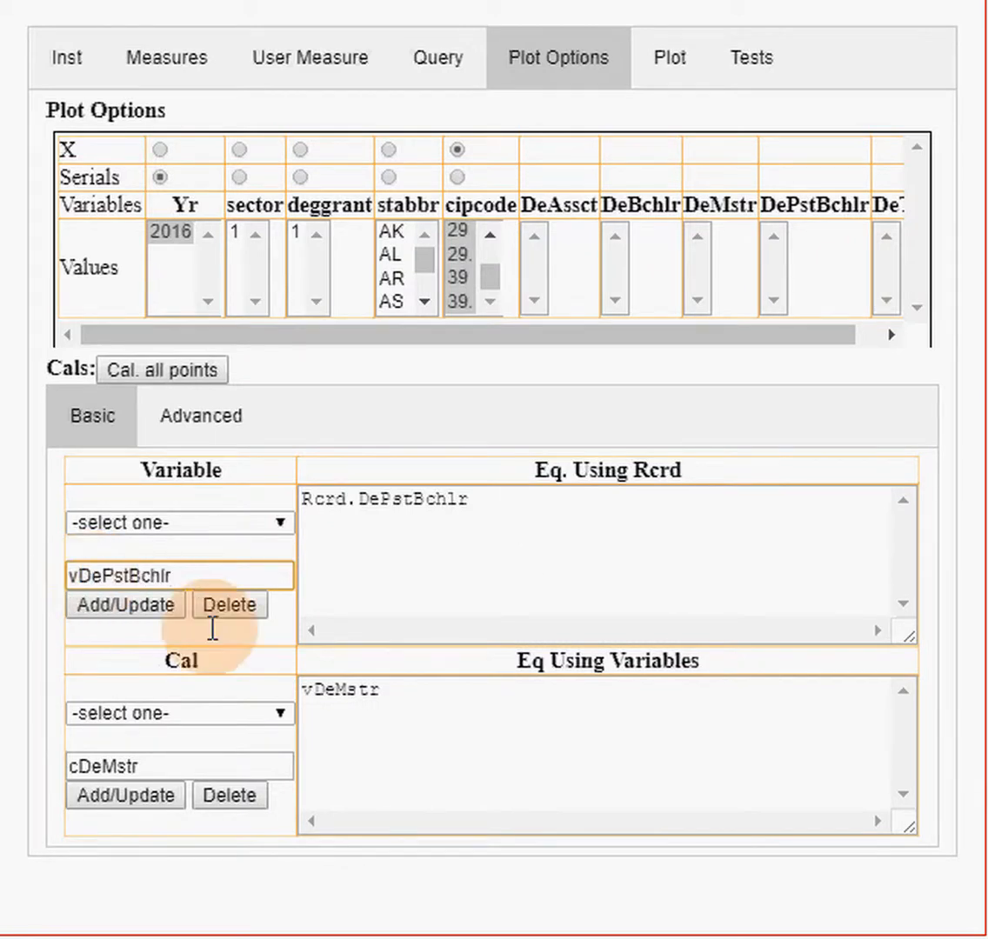
Step: Change the Cal equation to vDePstBchlr and add it as the calculation cDePstBchlr
left_click(311, 686)
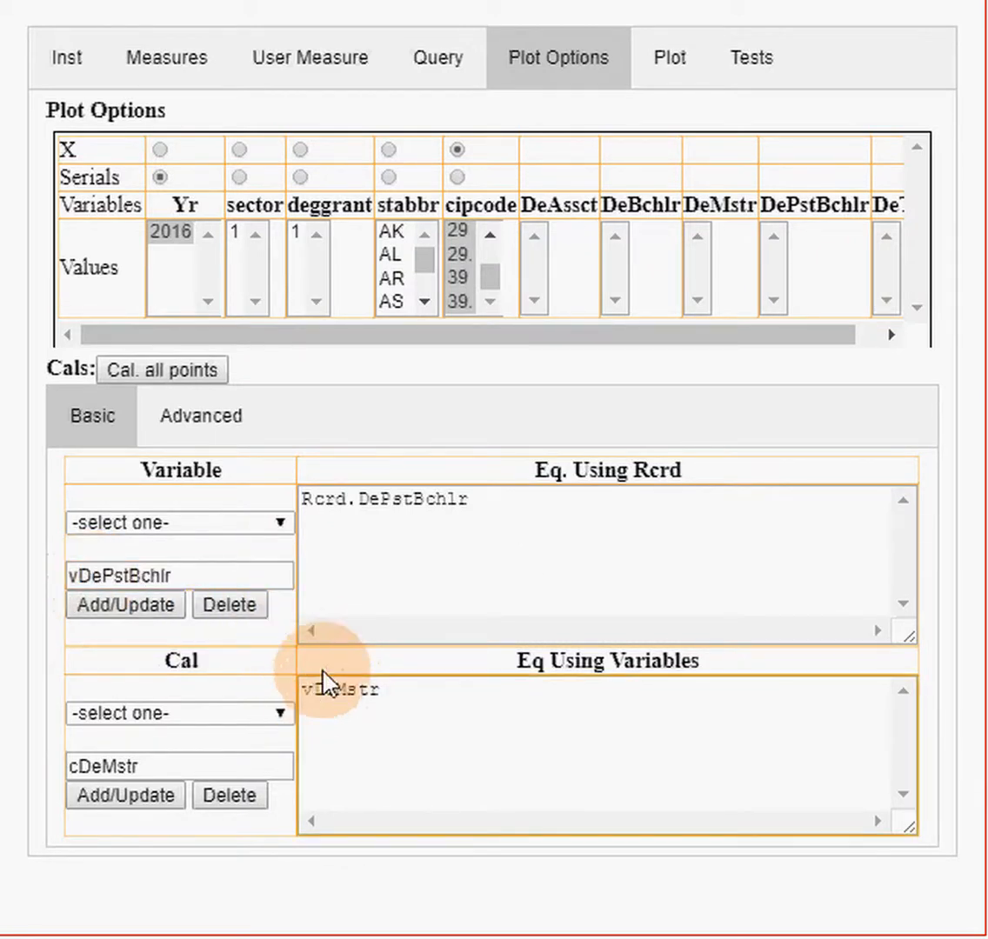
key("shift+End")
key("ctrl+v")
left_click(90, 766)
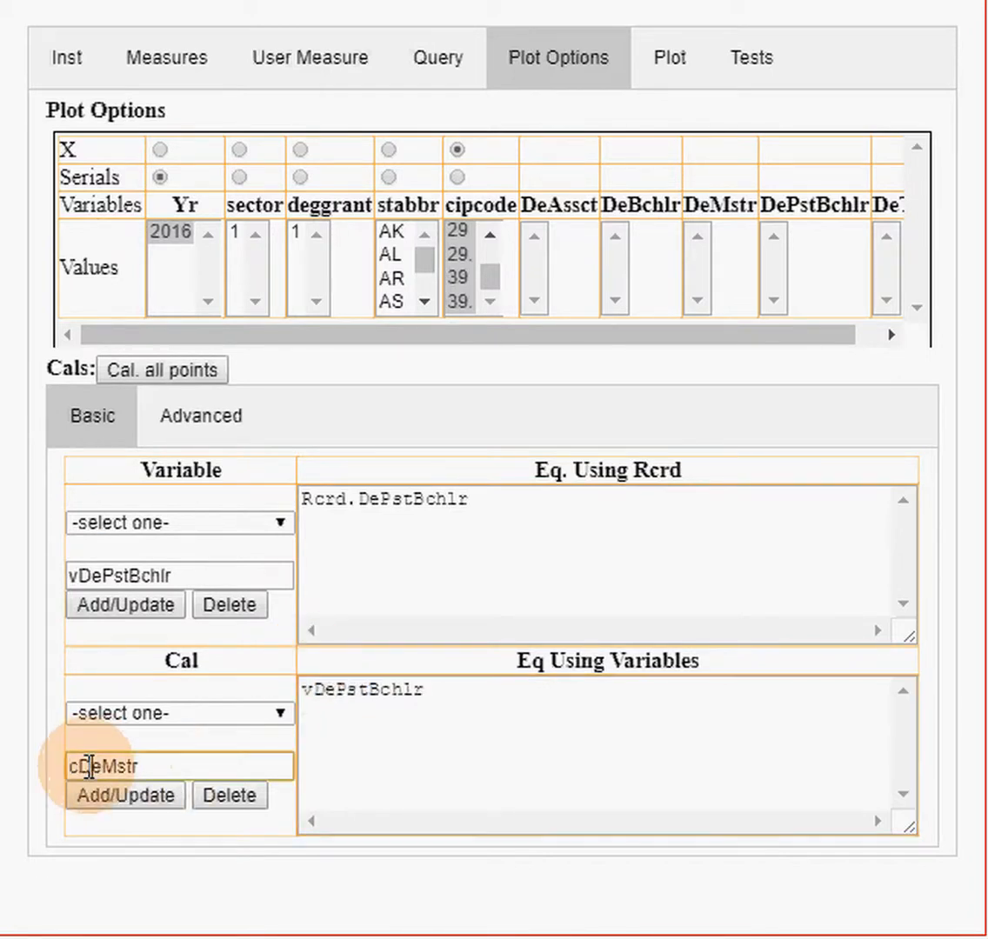
key("shift+End")
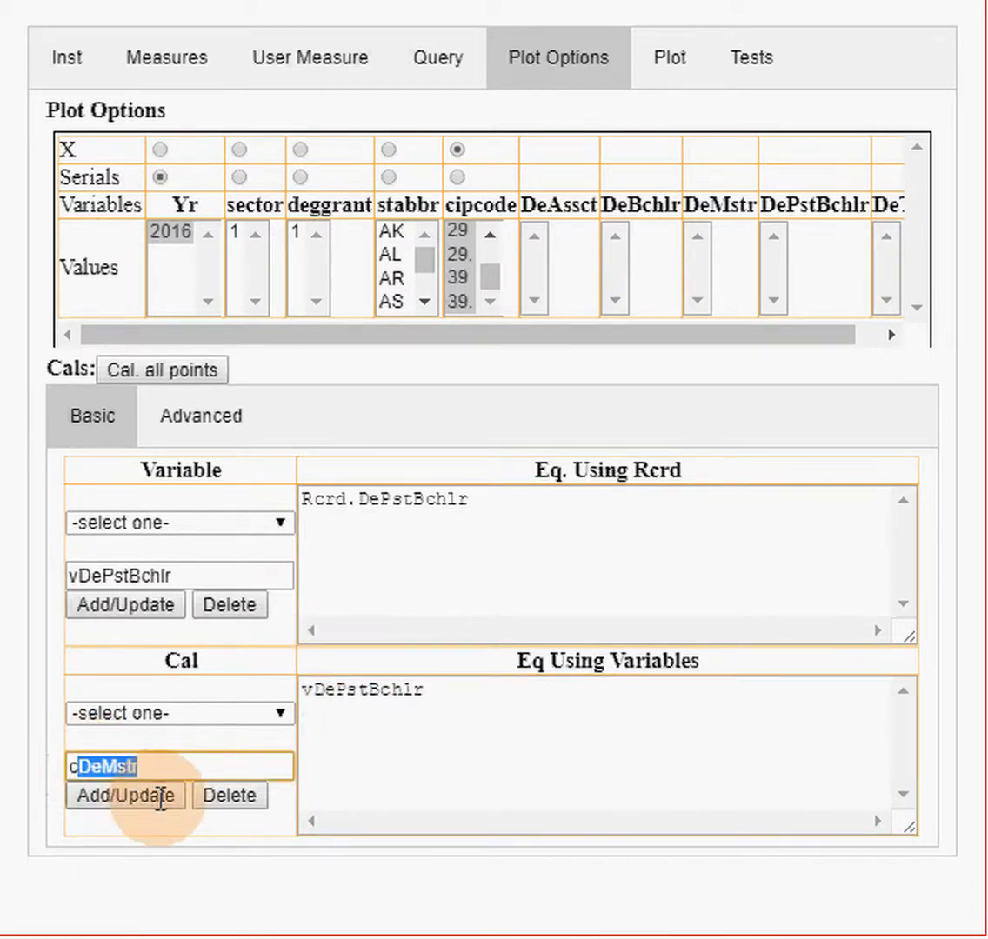
key("ctrl+v")
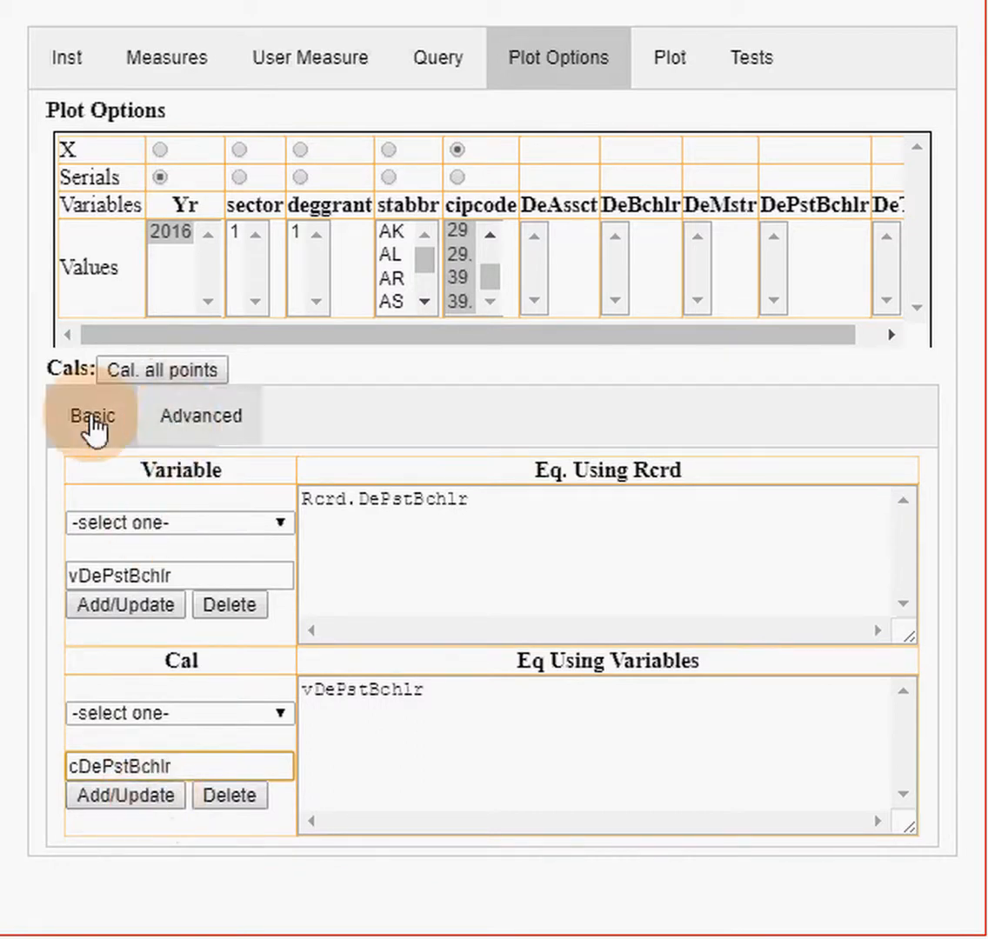
left_click(153, 813)
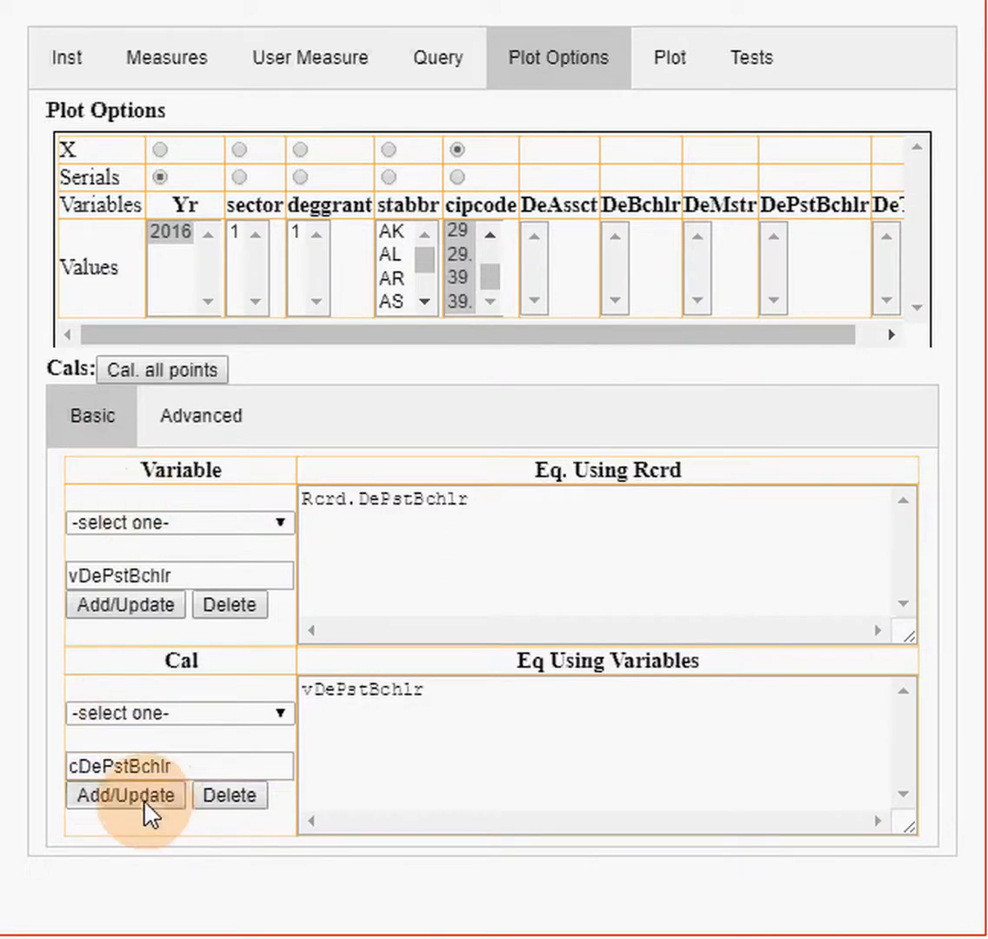
Step: Add the pending vDePstBchlr variable and check both the variable and calculation lists
left_click(280, 523)
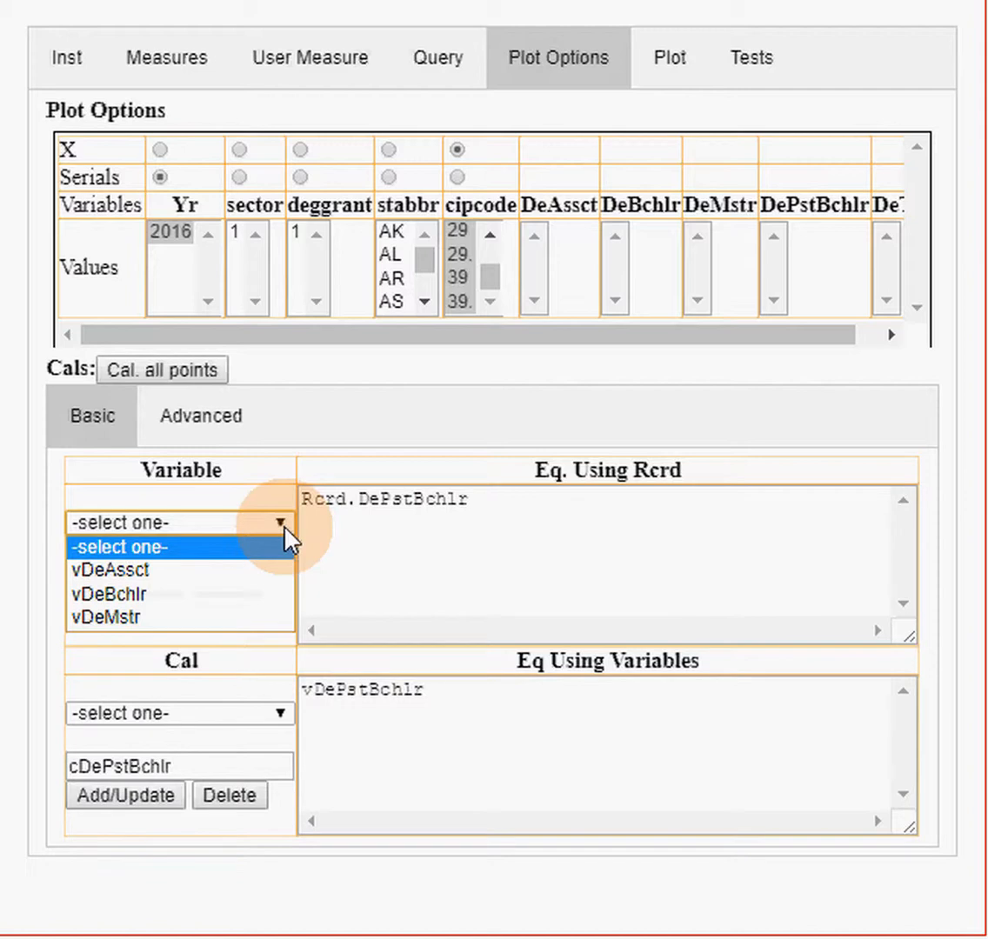
left_click(285, 539)
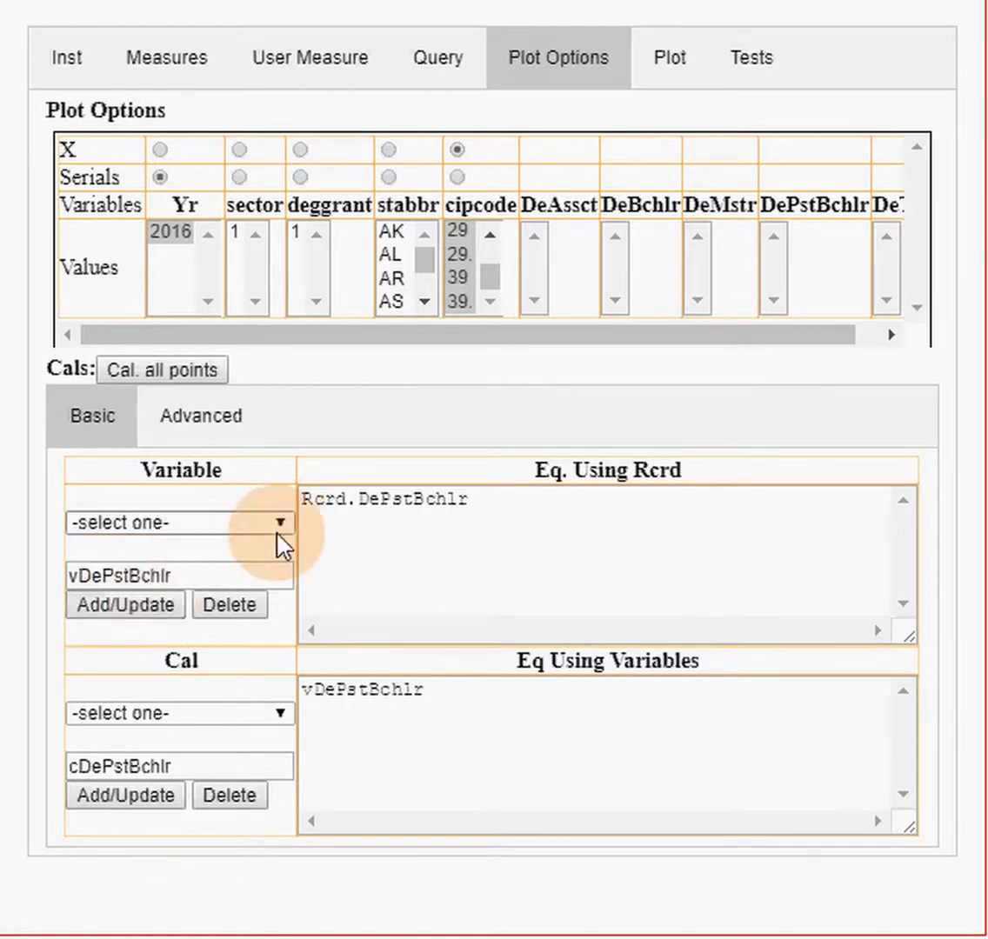
left_click(279, 530)
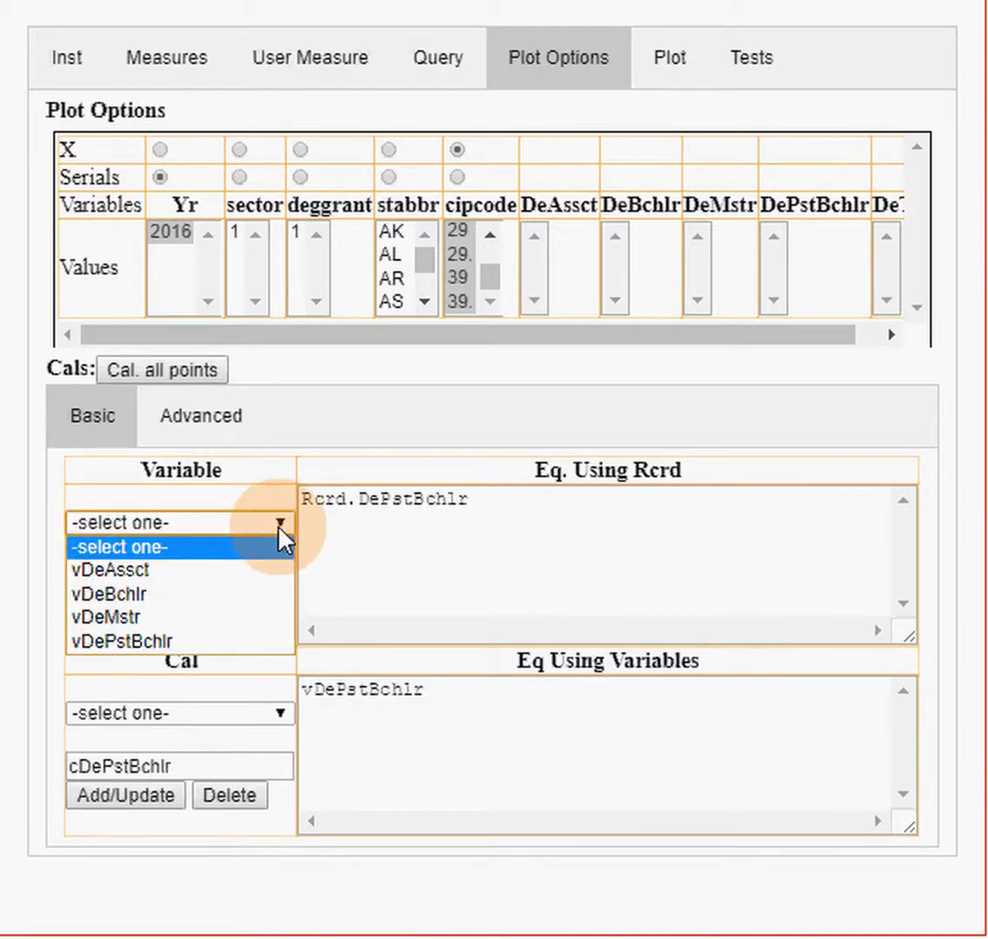
left_click(280, 714)
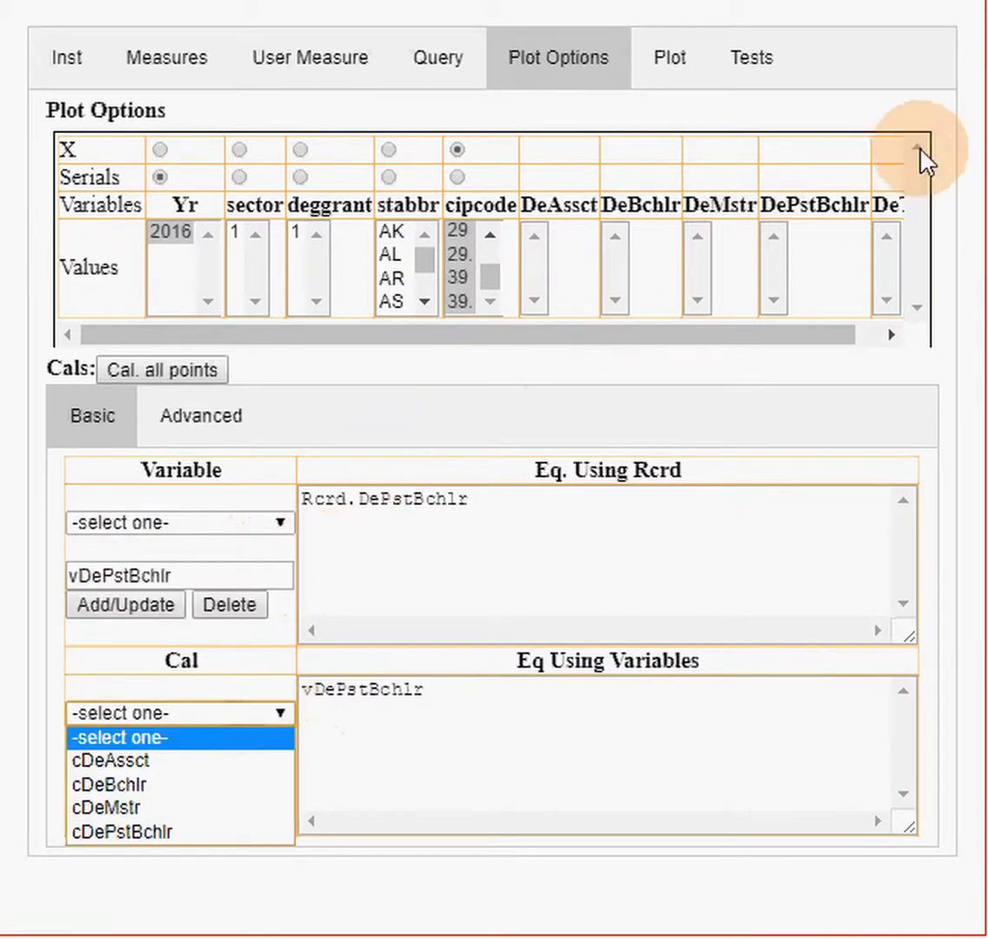
Step: Change the record equation to Rcrd.DeTtl and add it as the variable vDeTtl
left_click(840, 344)
left_click_drag(840, 344, 895, 345)
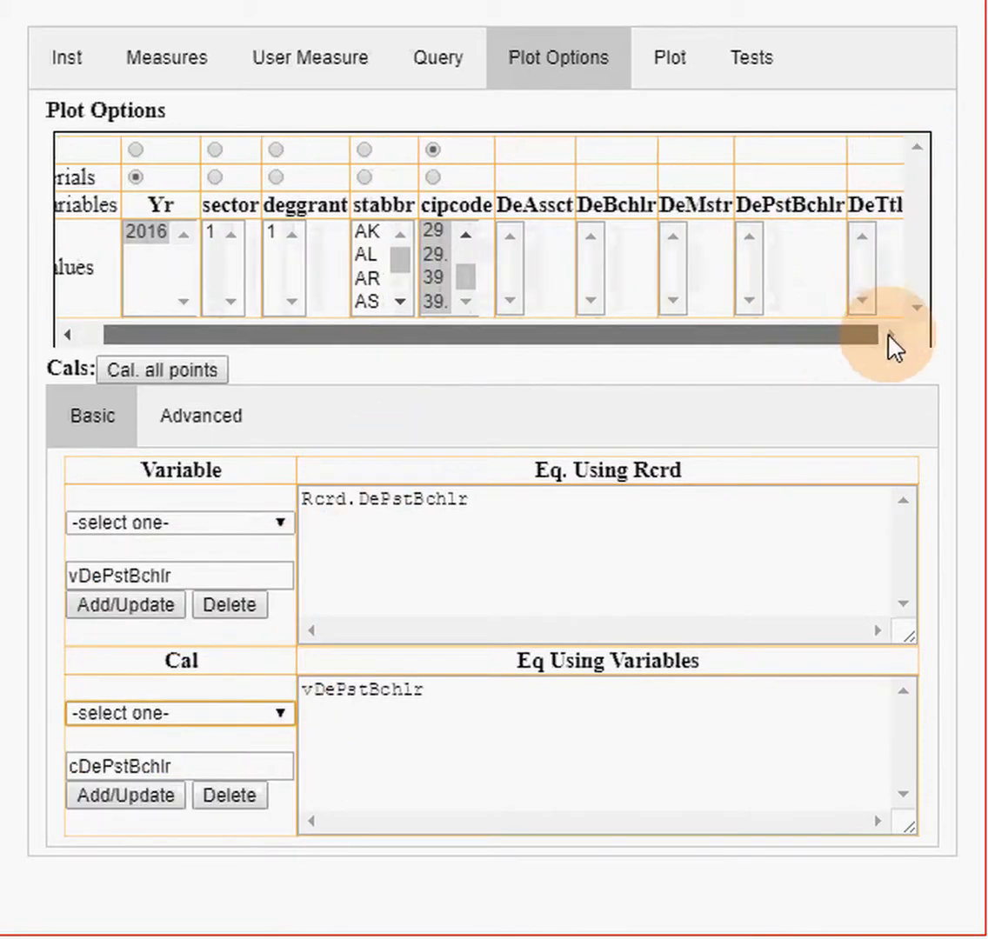
double_click(883, 206)
key("ctrl+c")
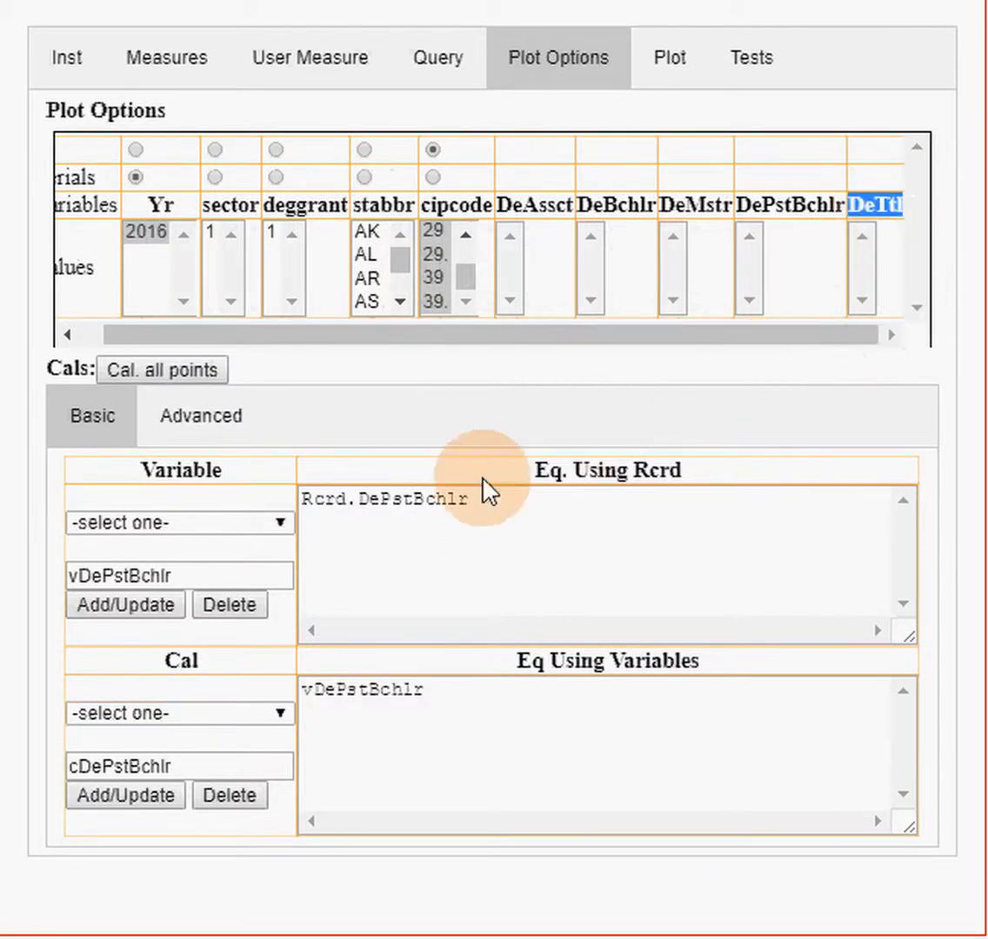
left_click(357, 500)
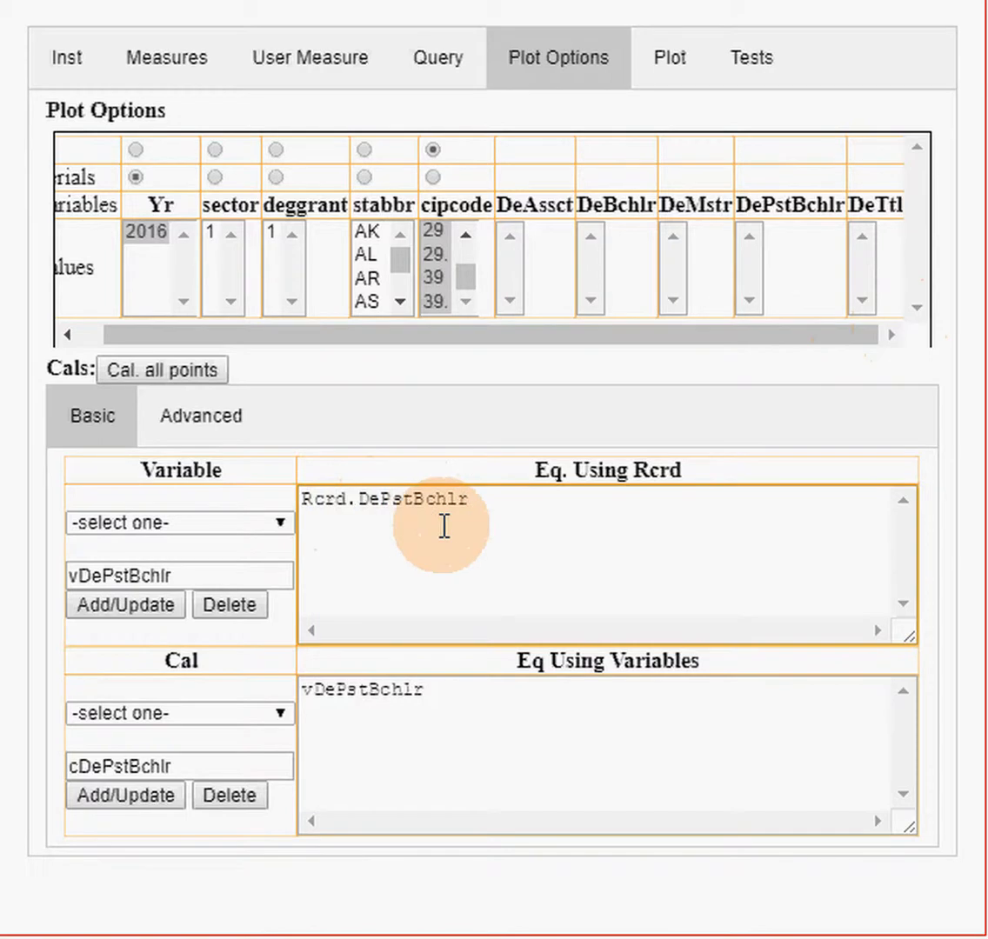
double_click(445, 527)
key("ctrl+v")
left_click(84, 576)
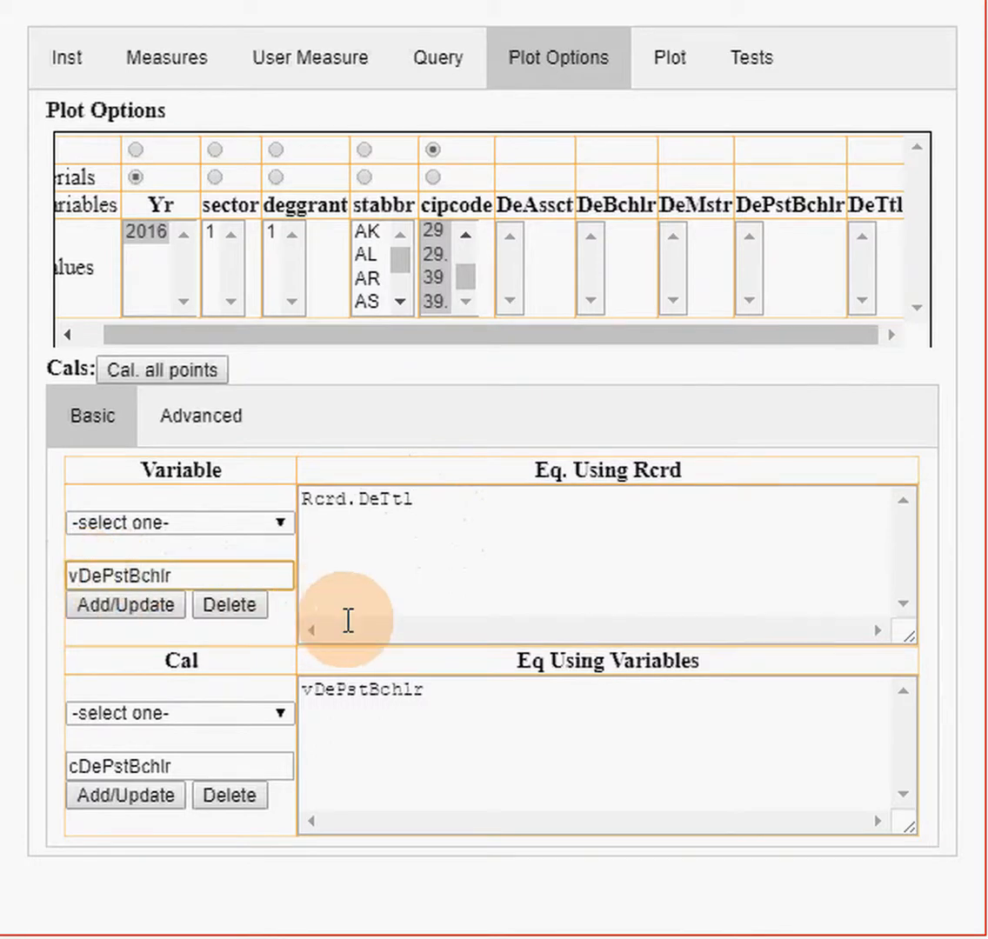
key("shift+End")
type("DeTtl")
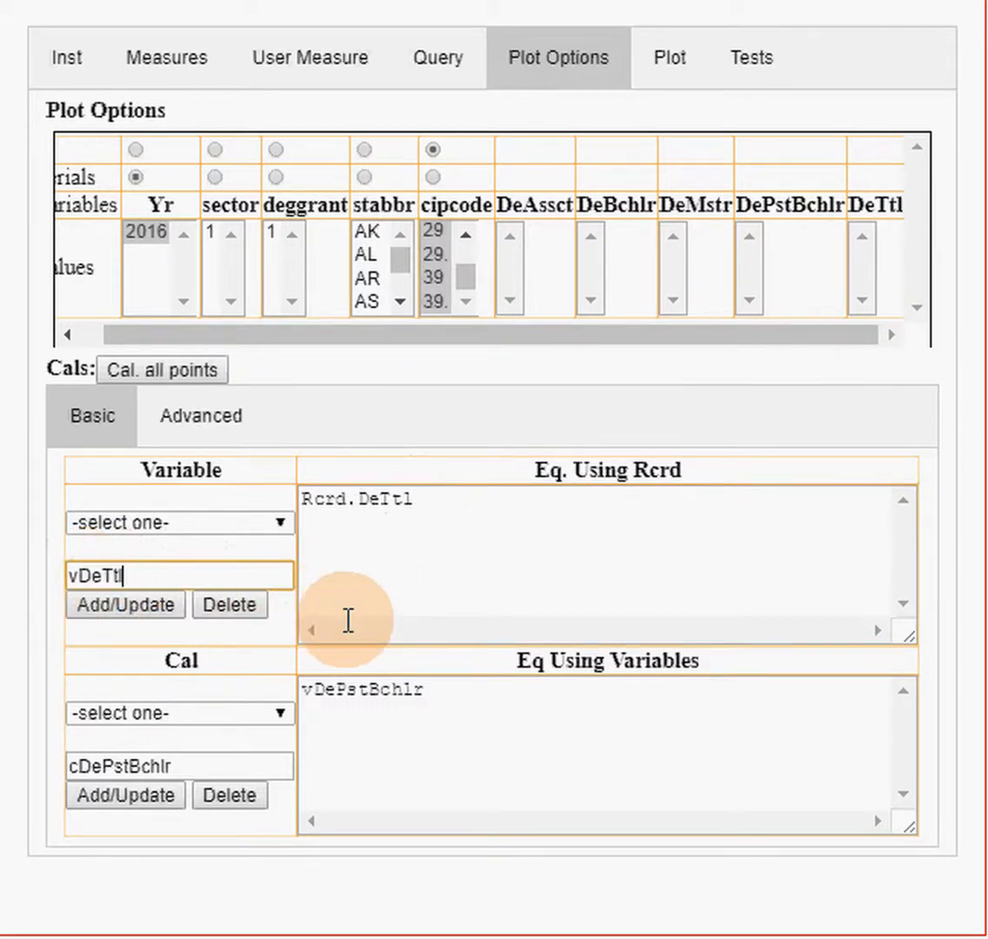
left_click(156, 621)
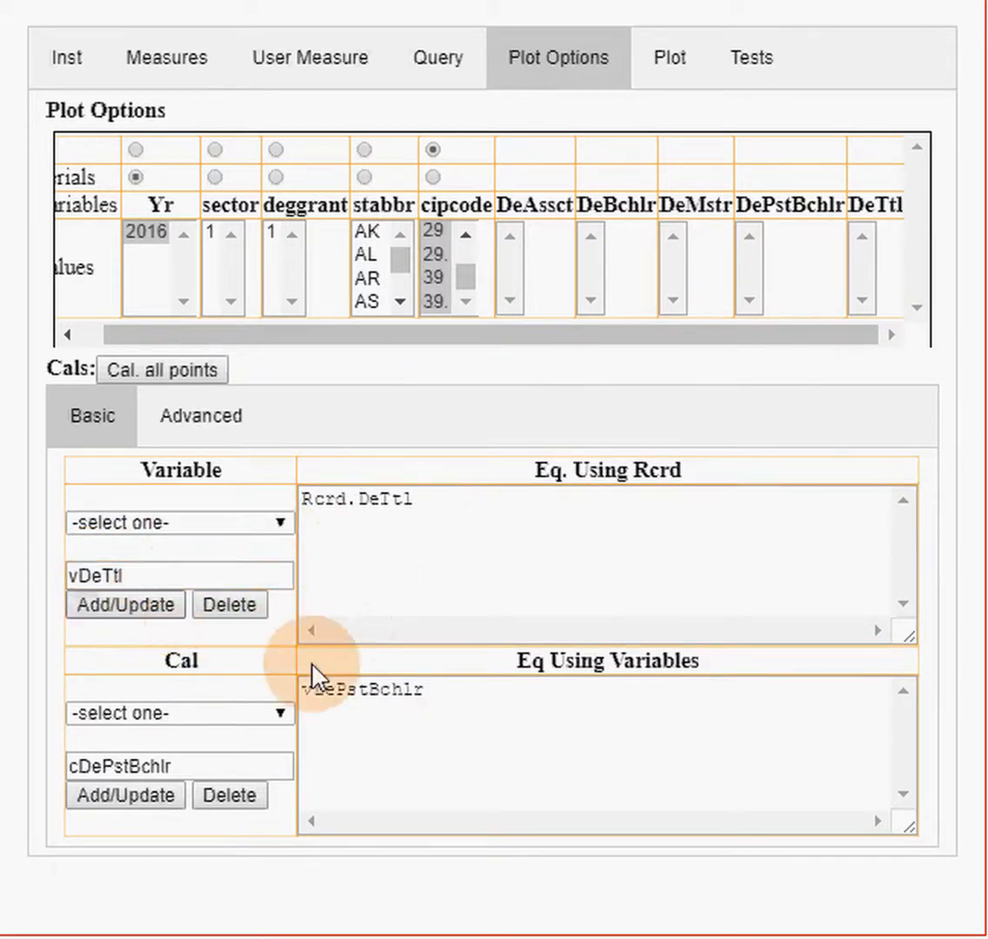
Step: Change the Cal equation to vDeTtl, add it as the calculation cDeTtl, and check the calculation and variable lists
left_click(324, 694)
key("shift+End")
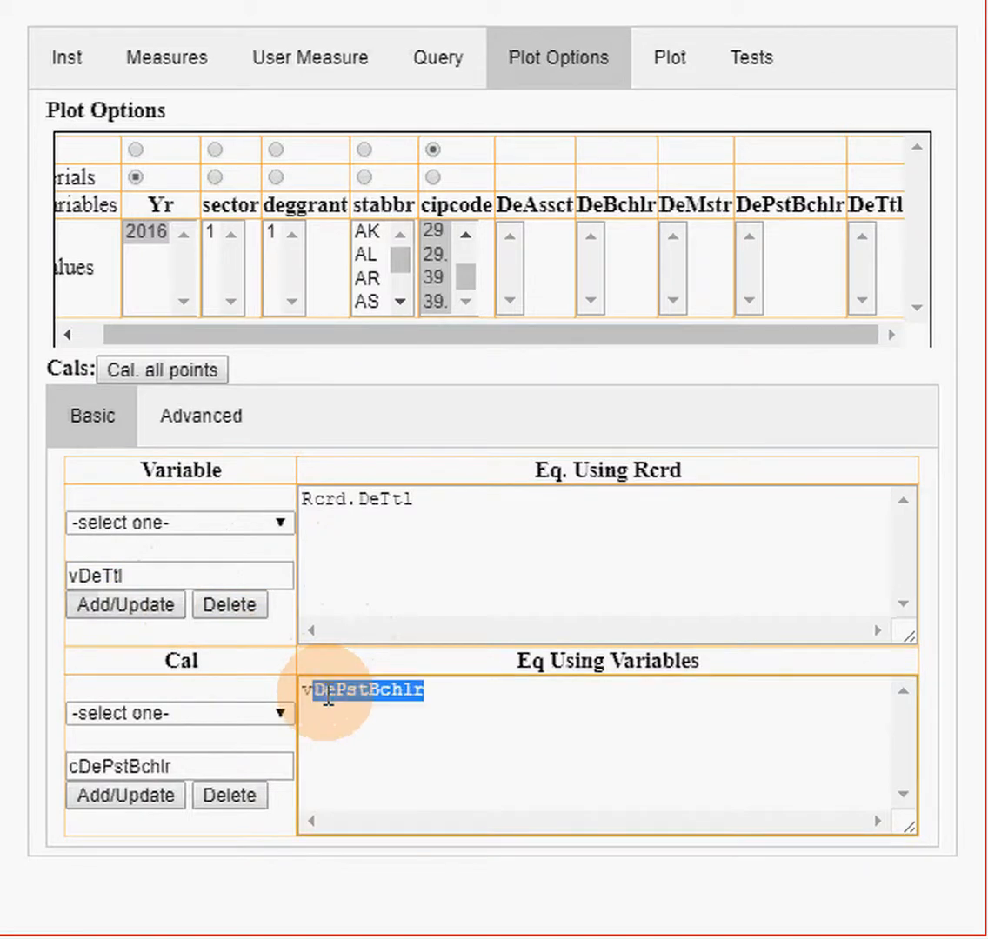
type("DeTtl")
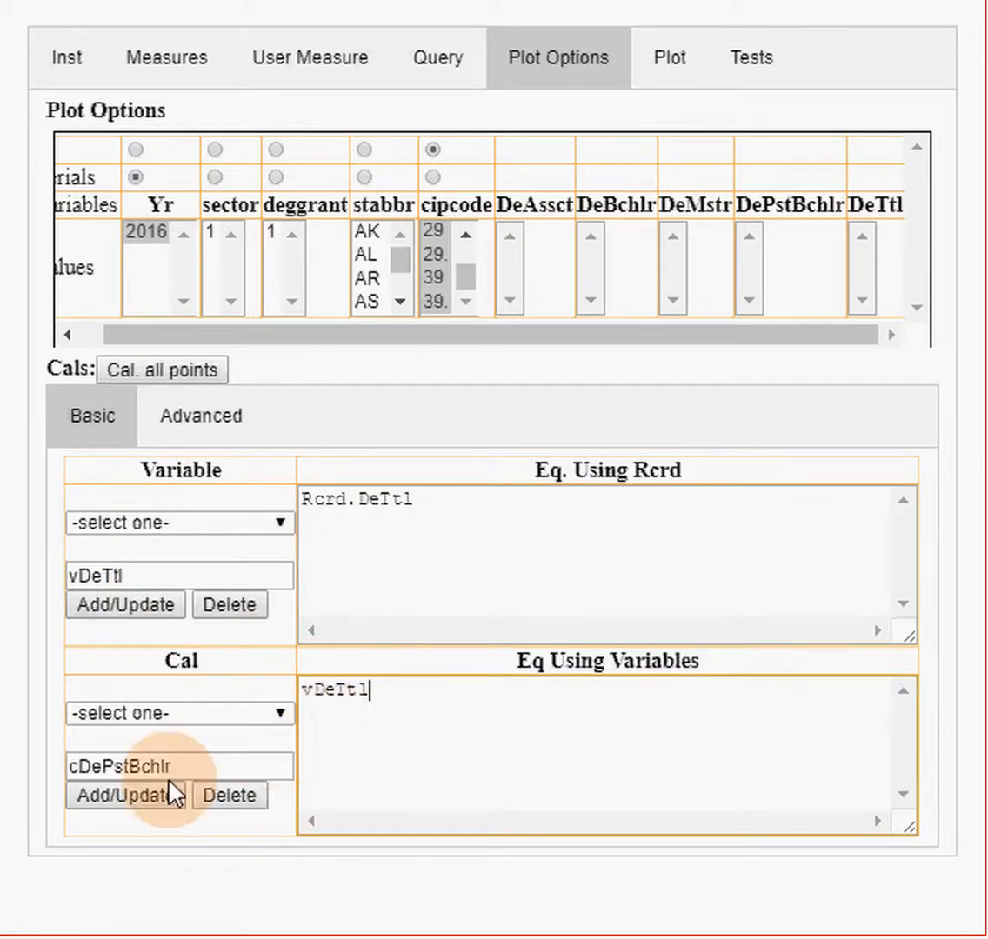
key("Left")
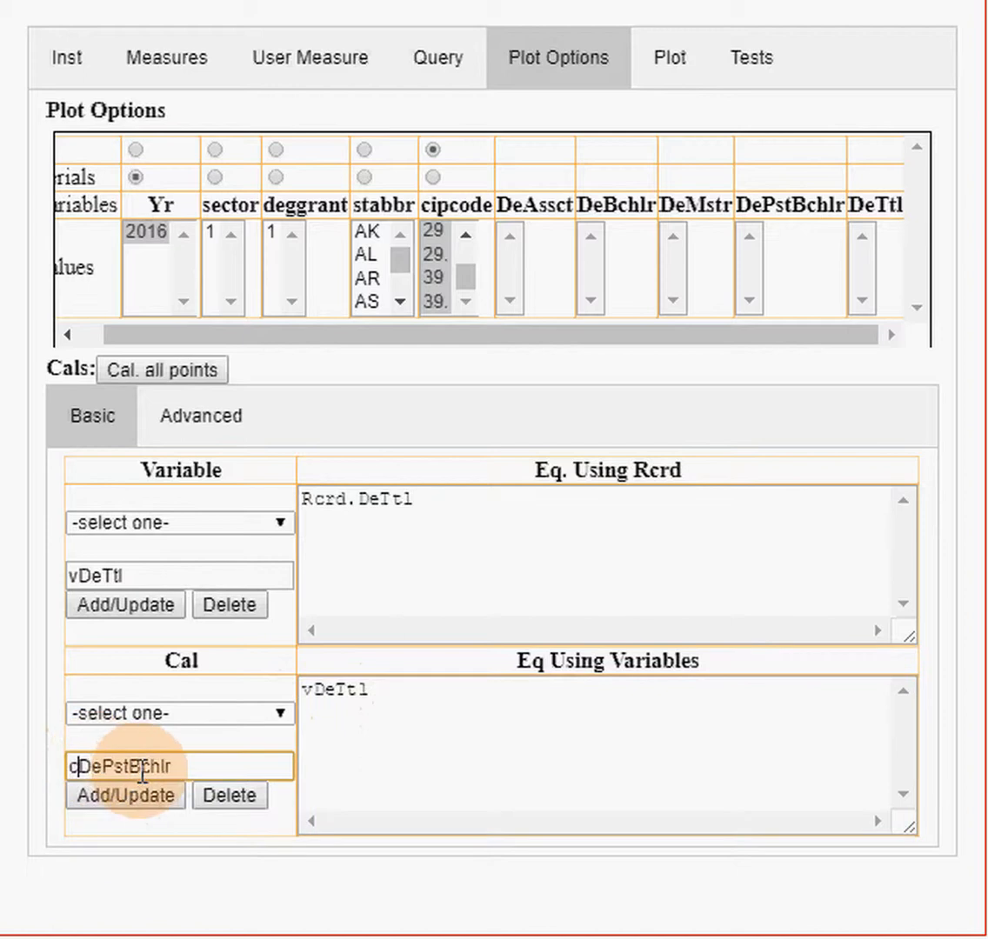
key("shift+End")
type("DeTtl")
left_click(122, 797)
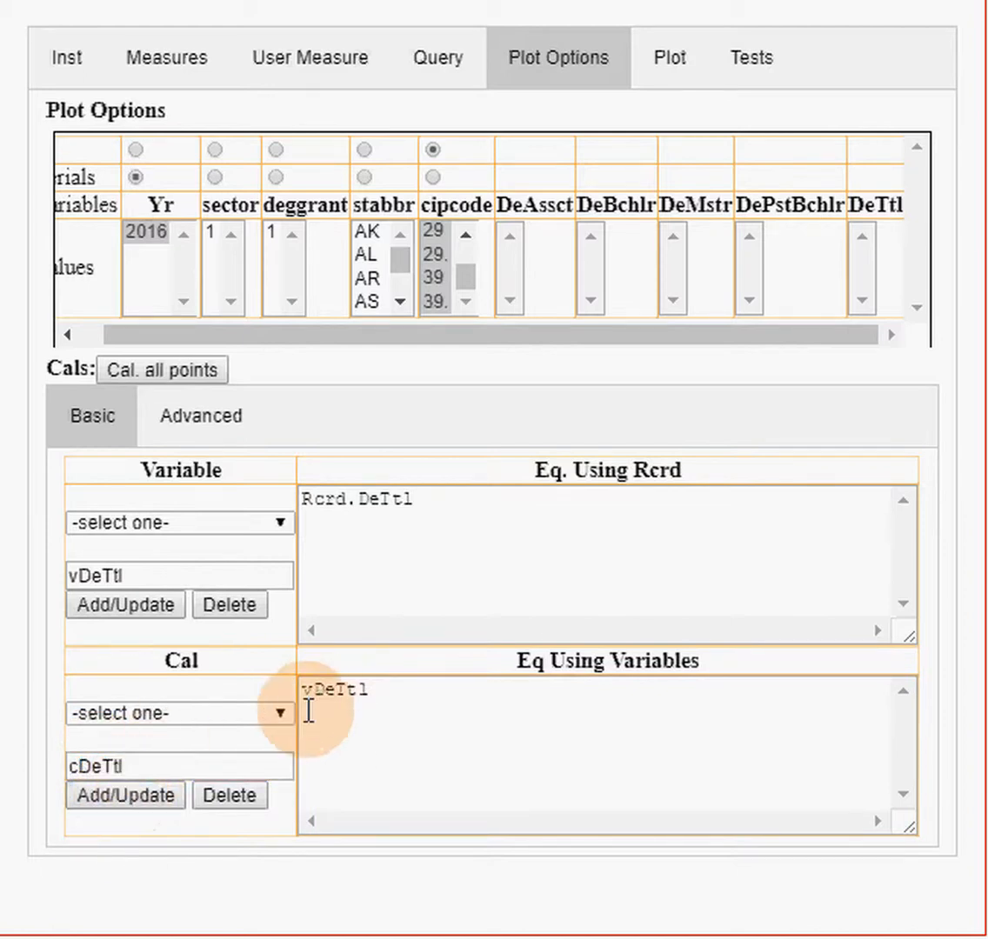
left_click(280, 714)
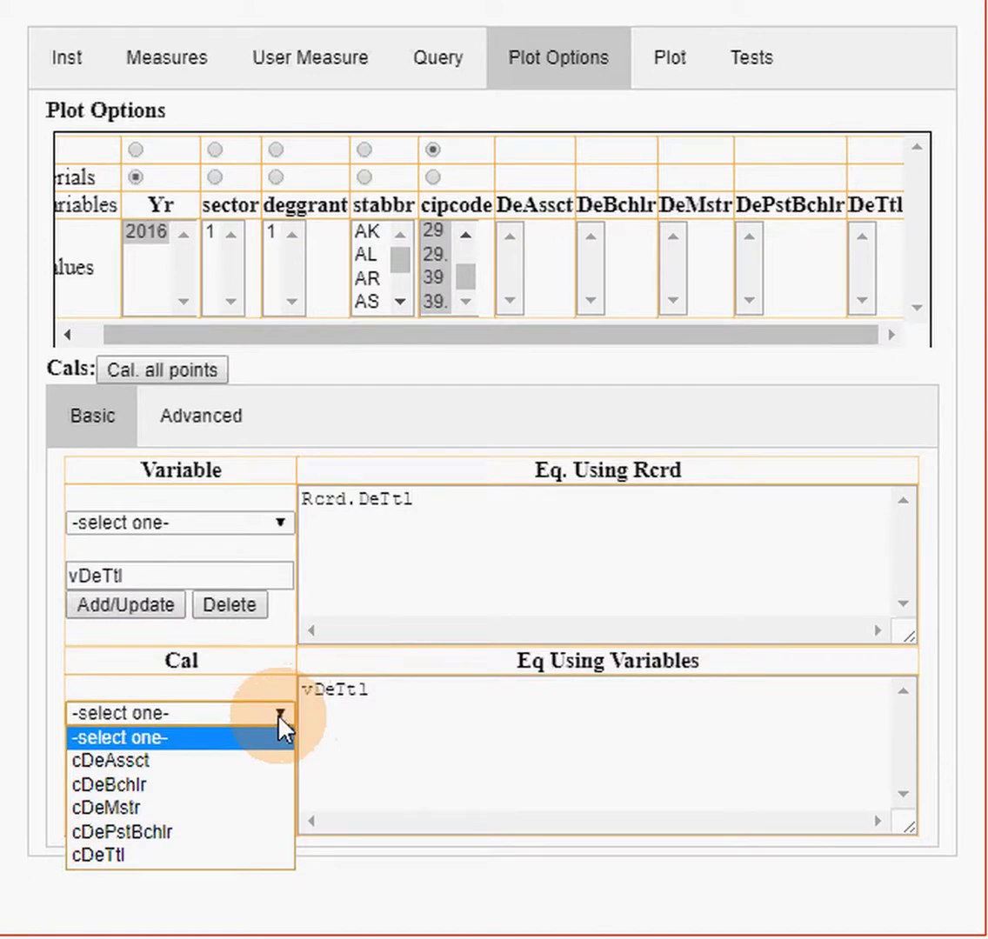
left_click(280, 522)
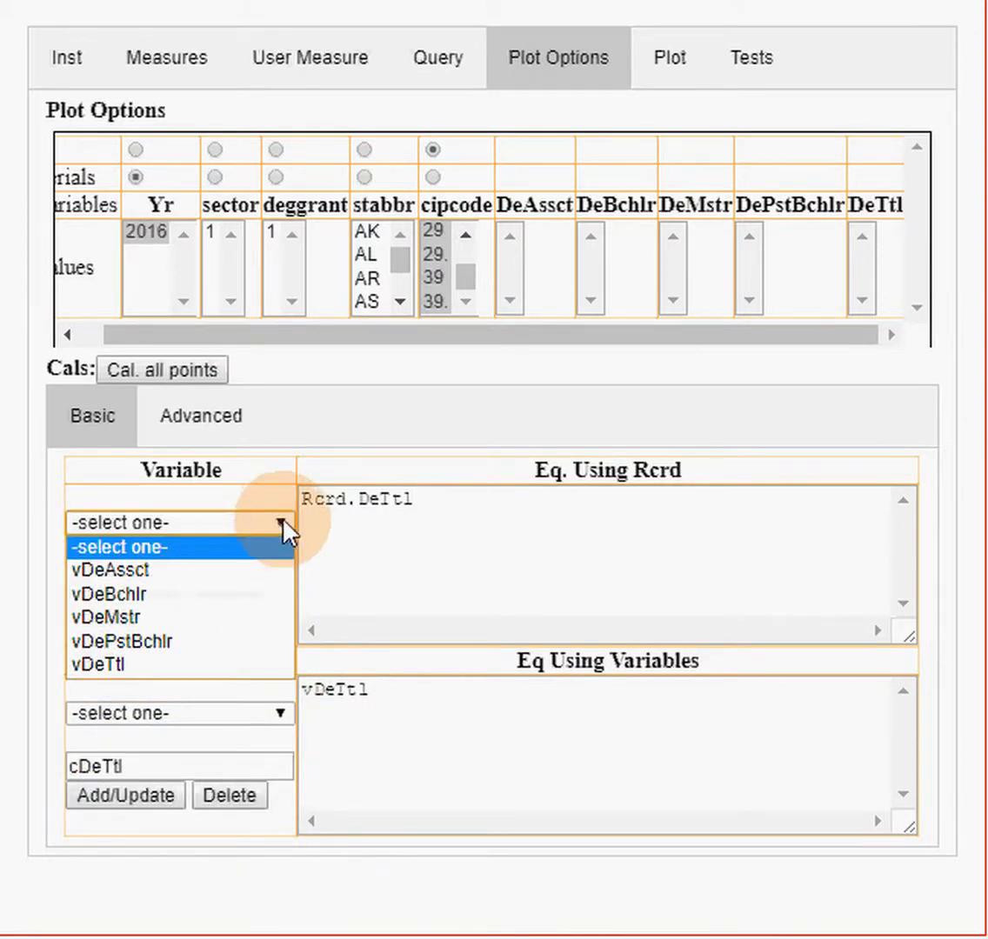
Step: Calculate all points, plot the total calculation cDeTtl by CIP code, and inspect the tallest peak
left_click(383, 552)
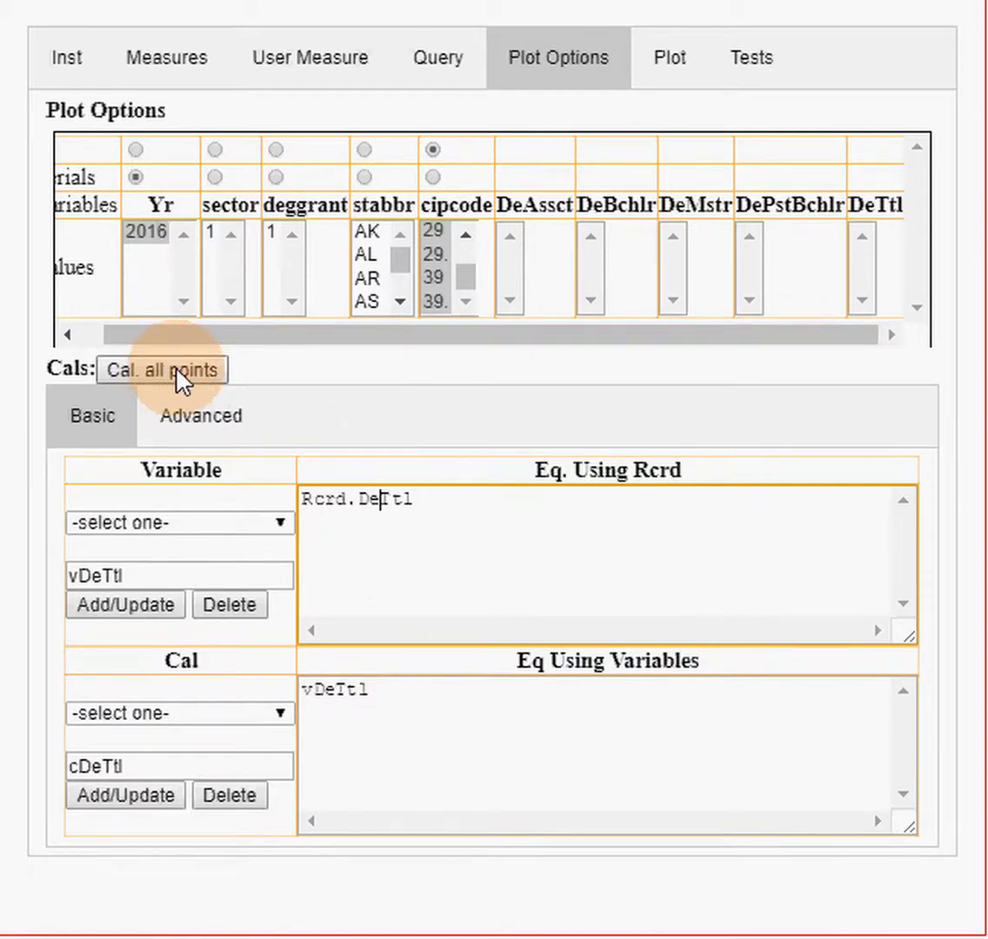
left_click(668, 83)
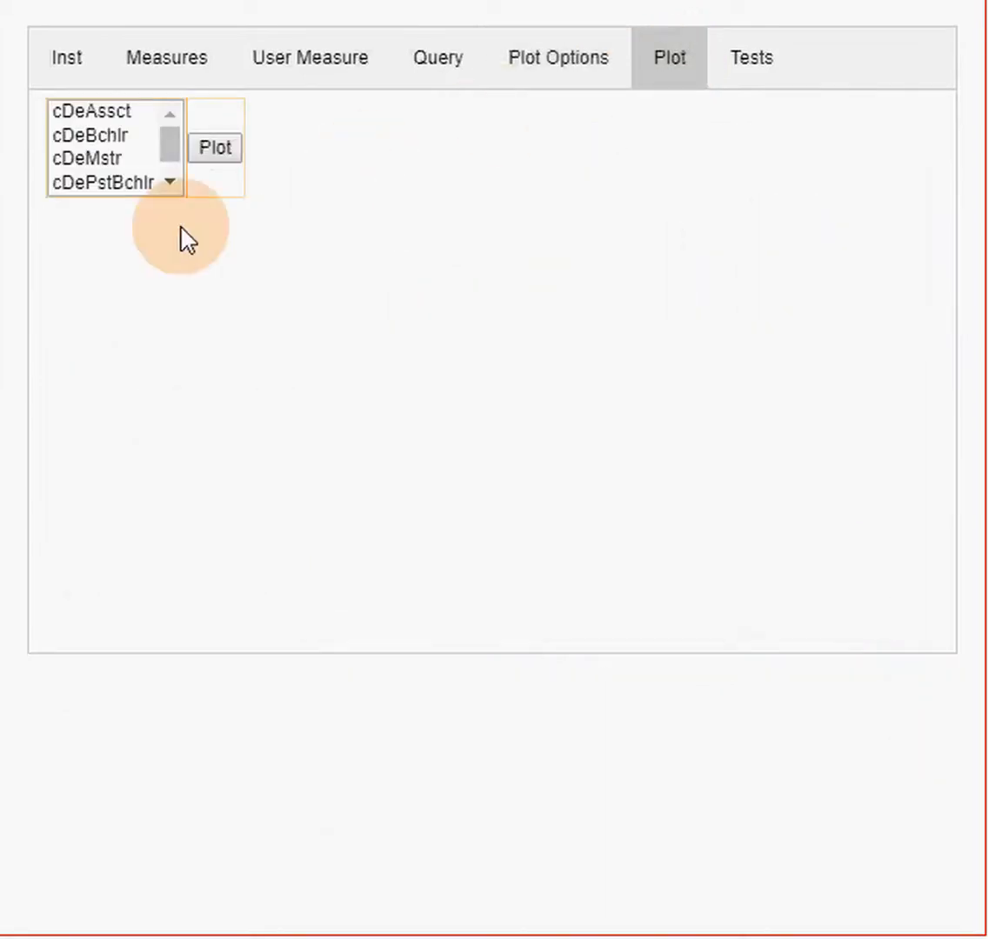
left_click_drag(172, 146, 169, 161)
left_click(96, 182)
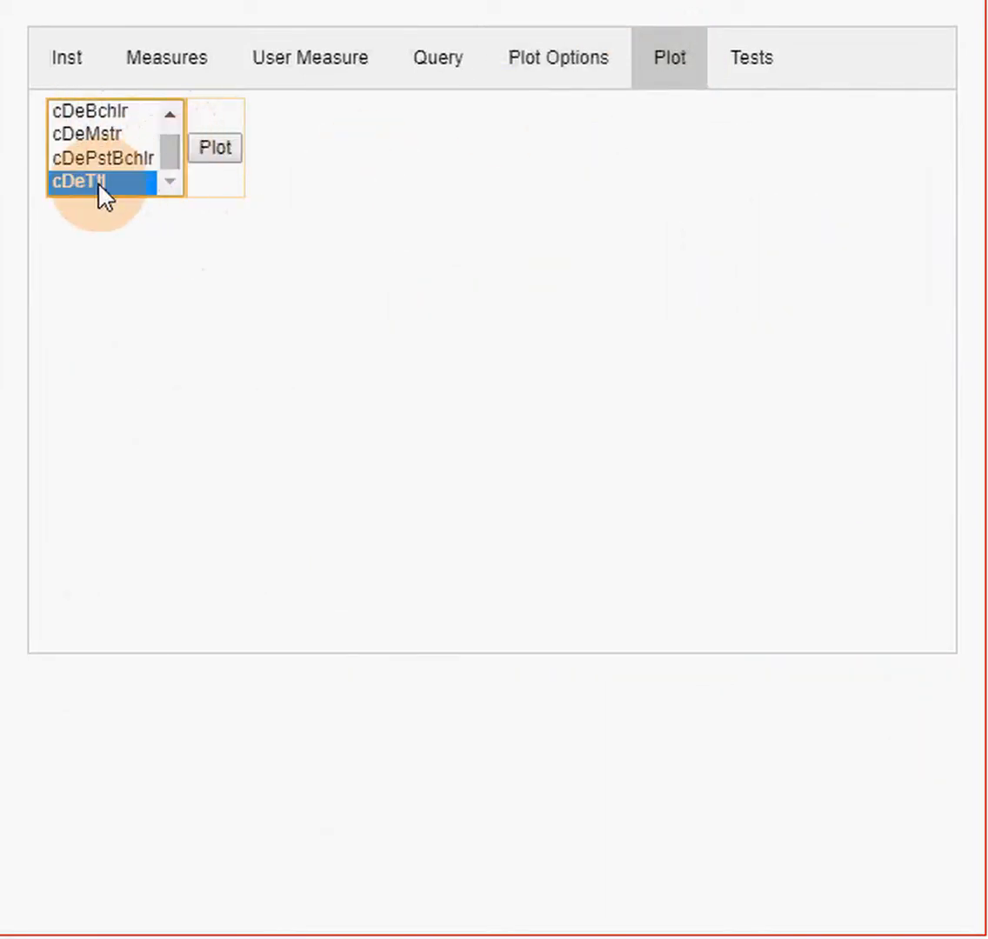
left_click(215, 149)
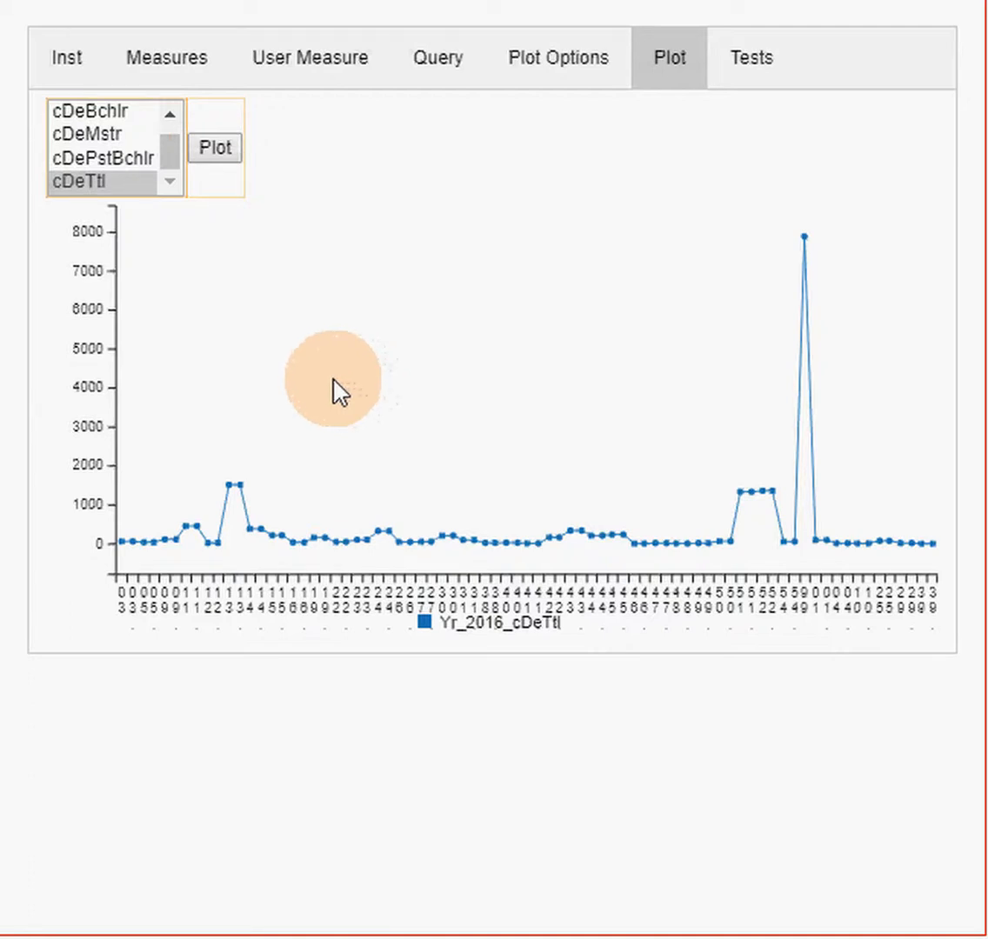
mouse_move(807, 259)
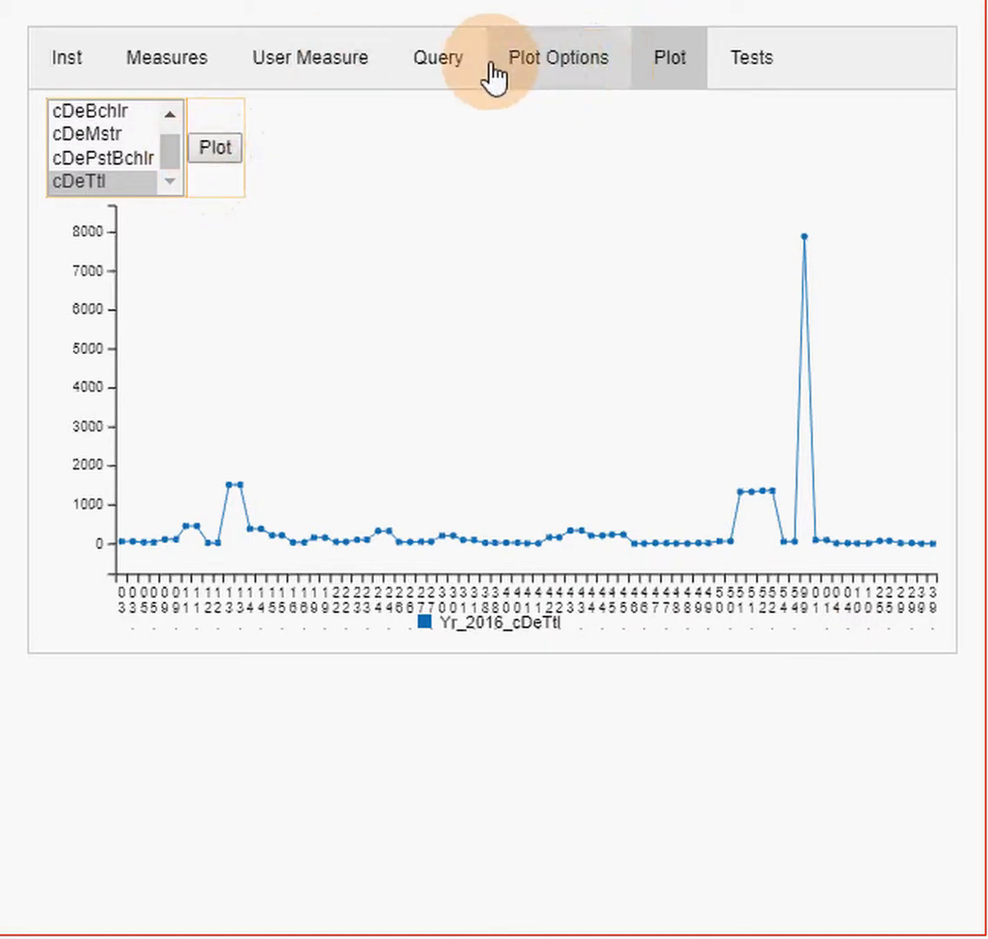
Step: Exclude CIP code 99 from the selected cipcode values and recalculate all points
left_click(561, 74)
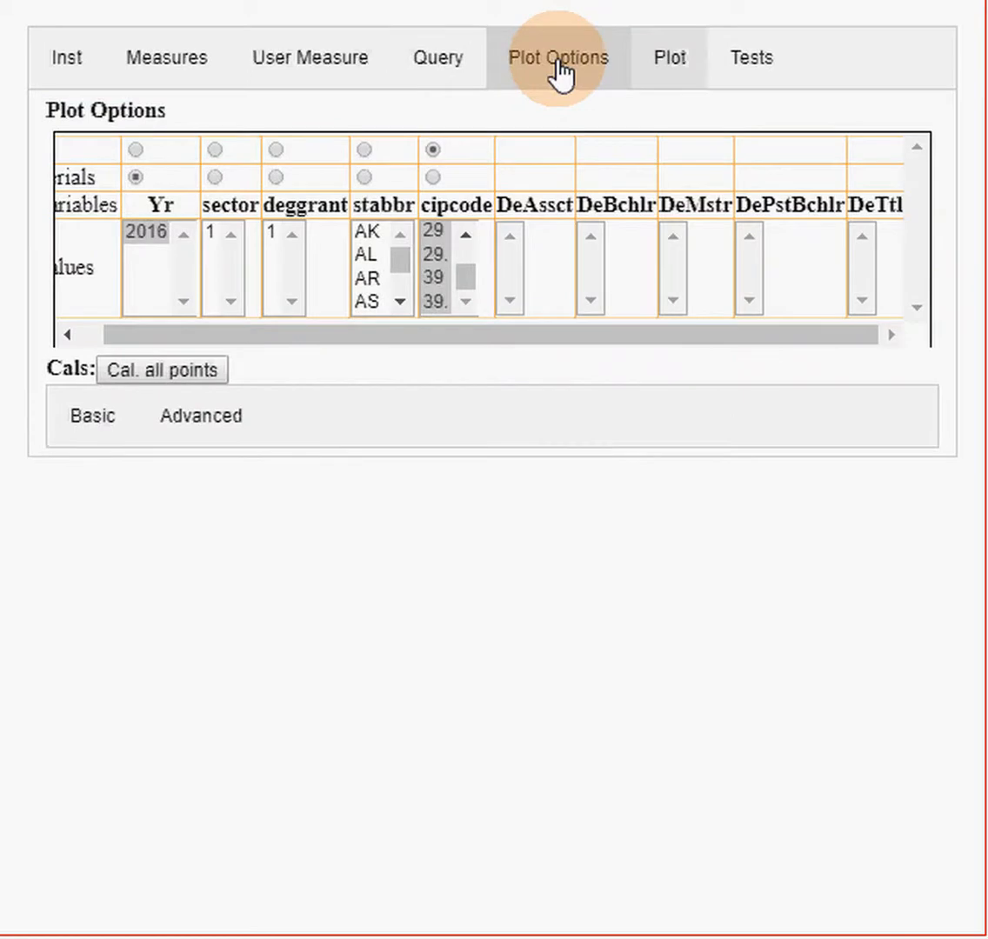
left_click(467, 306)
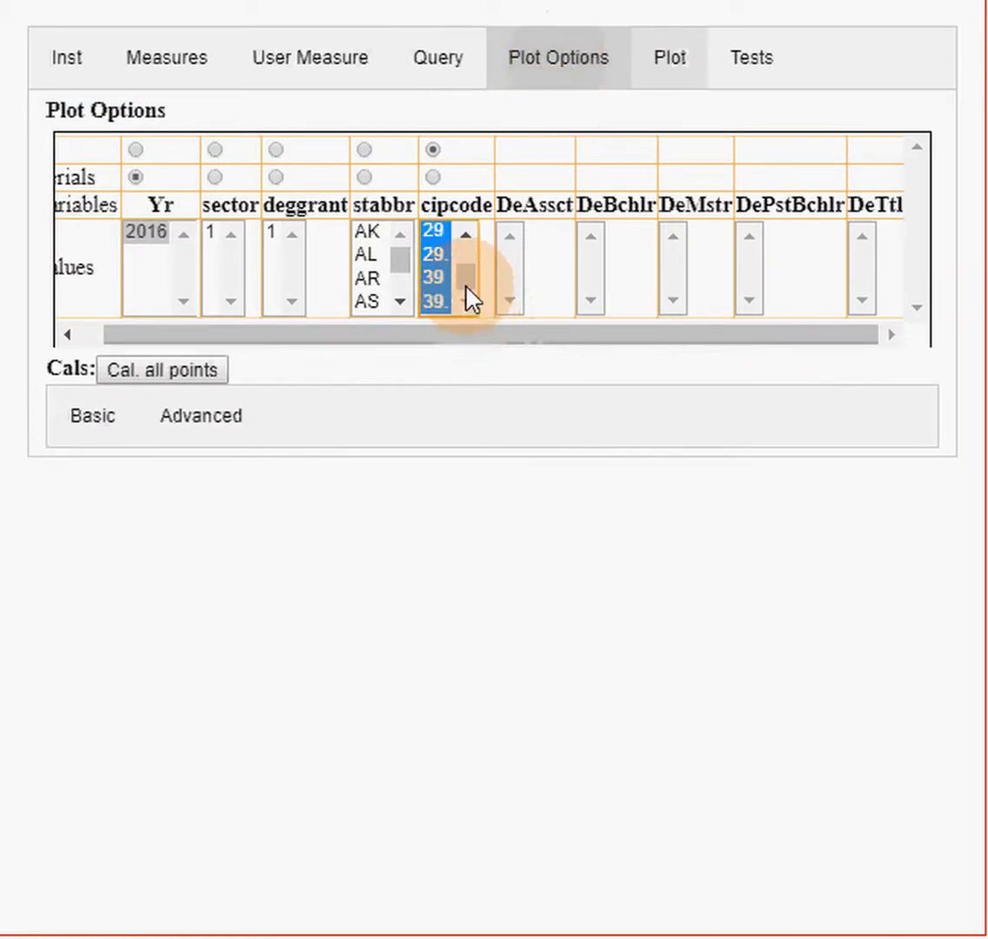
left_click(468, 242)
left_click(468, 242)
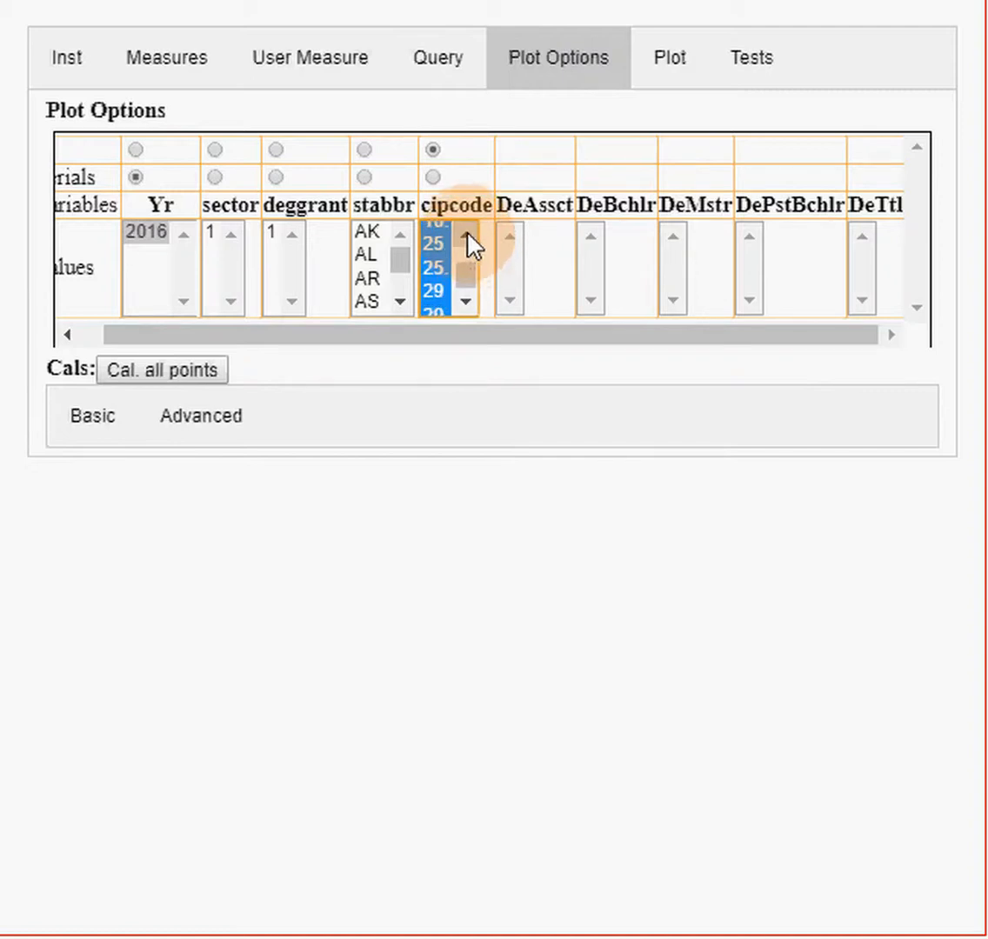
left_click(467, 242)
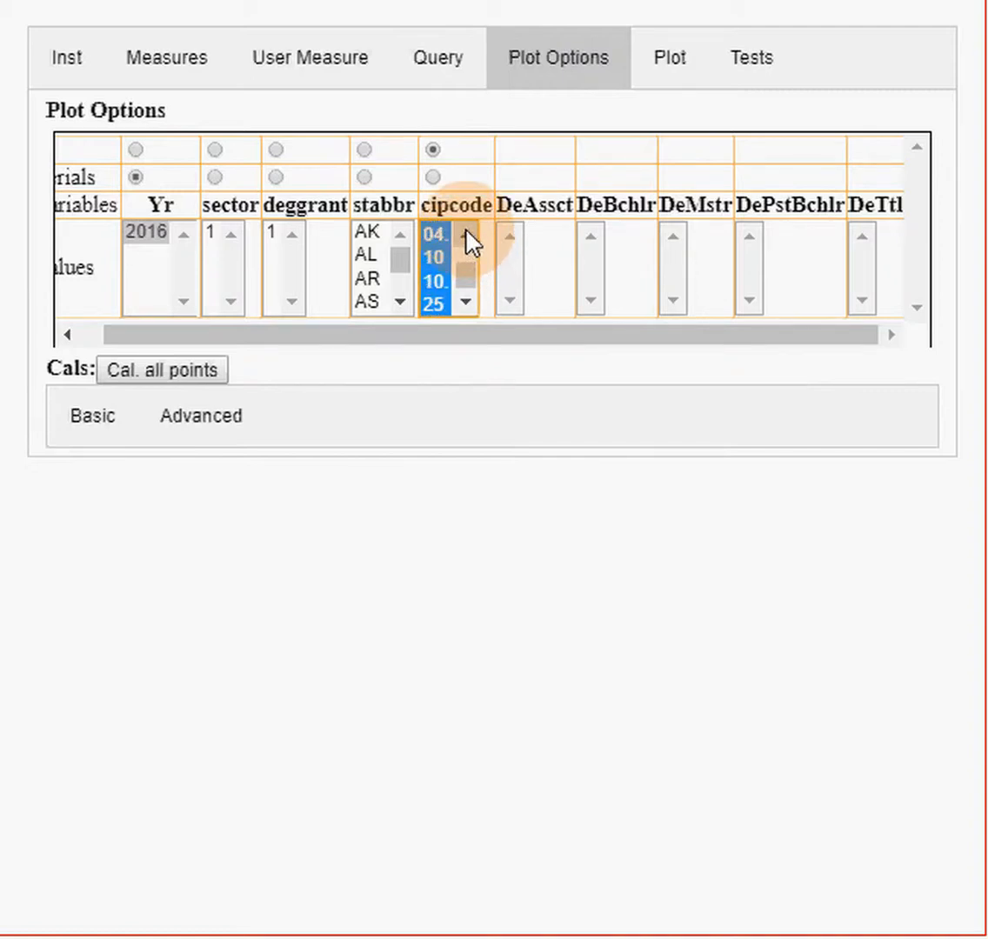
left_click(468, 242)
left_click(466, 232)
left_click(466, 232)
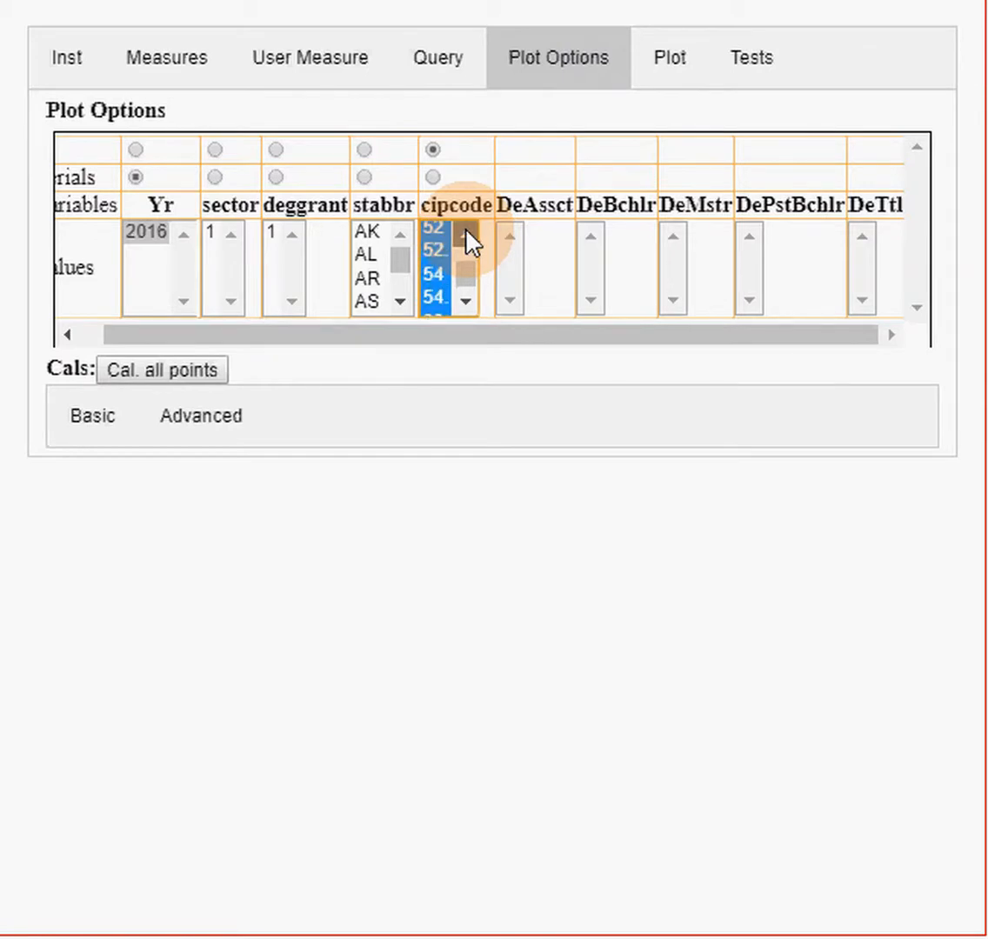
left_click(467, 301)
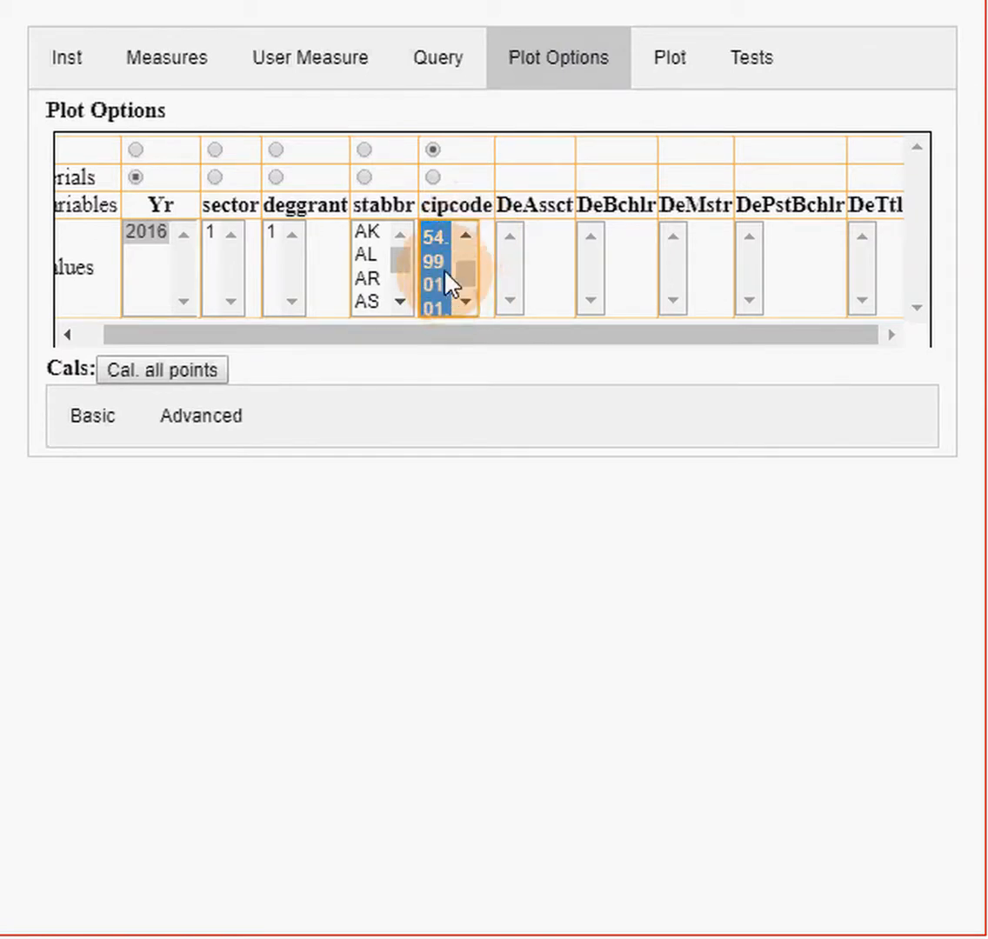
left_click(434, 261, "ctrl")
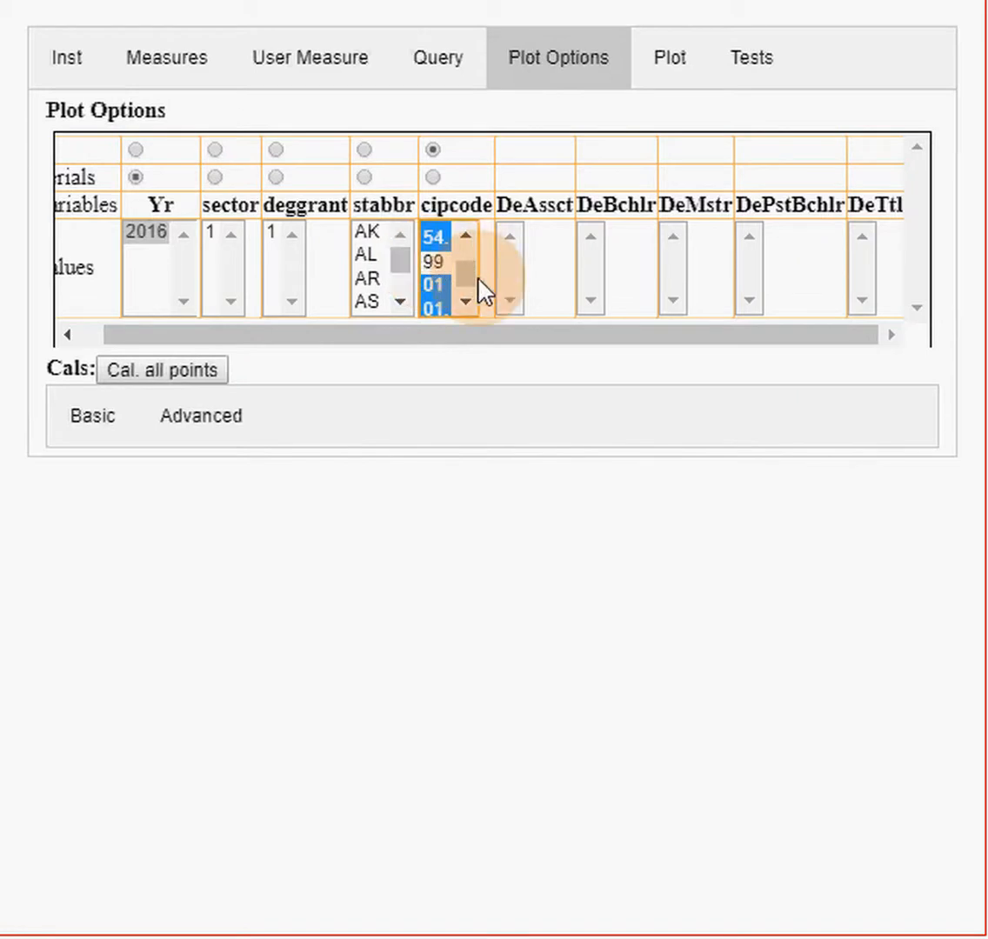
left_click(147, 386)
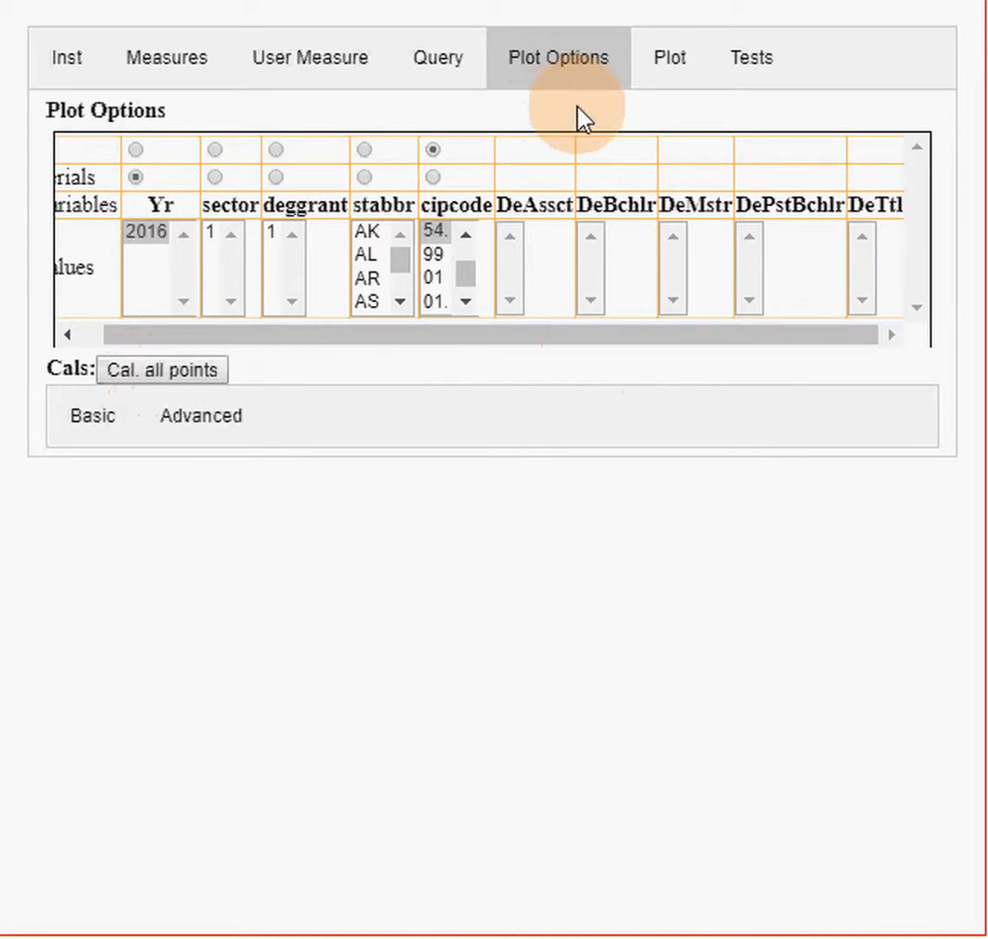
Step: Replot cDeTtl from the recalculated points and inspect the peaks at CIP codes 13 and 52
left_click(663, 80)
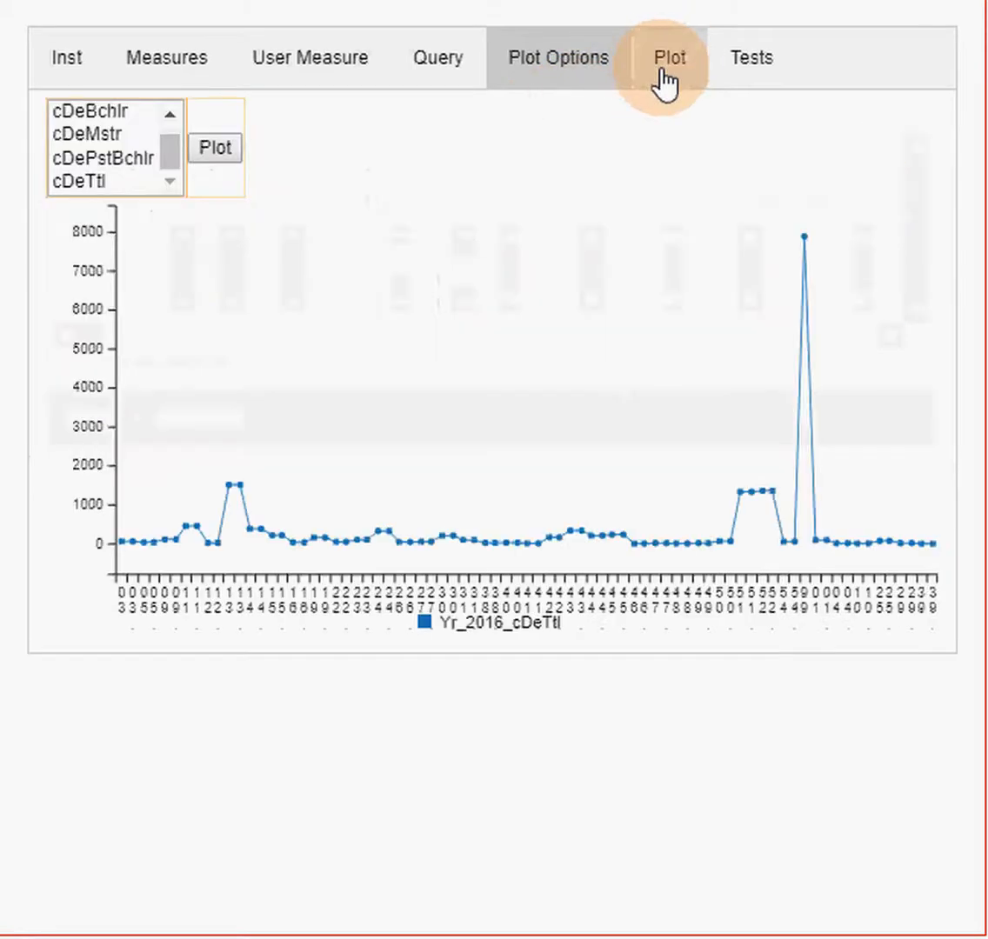
left_click(113, 185)
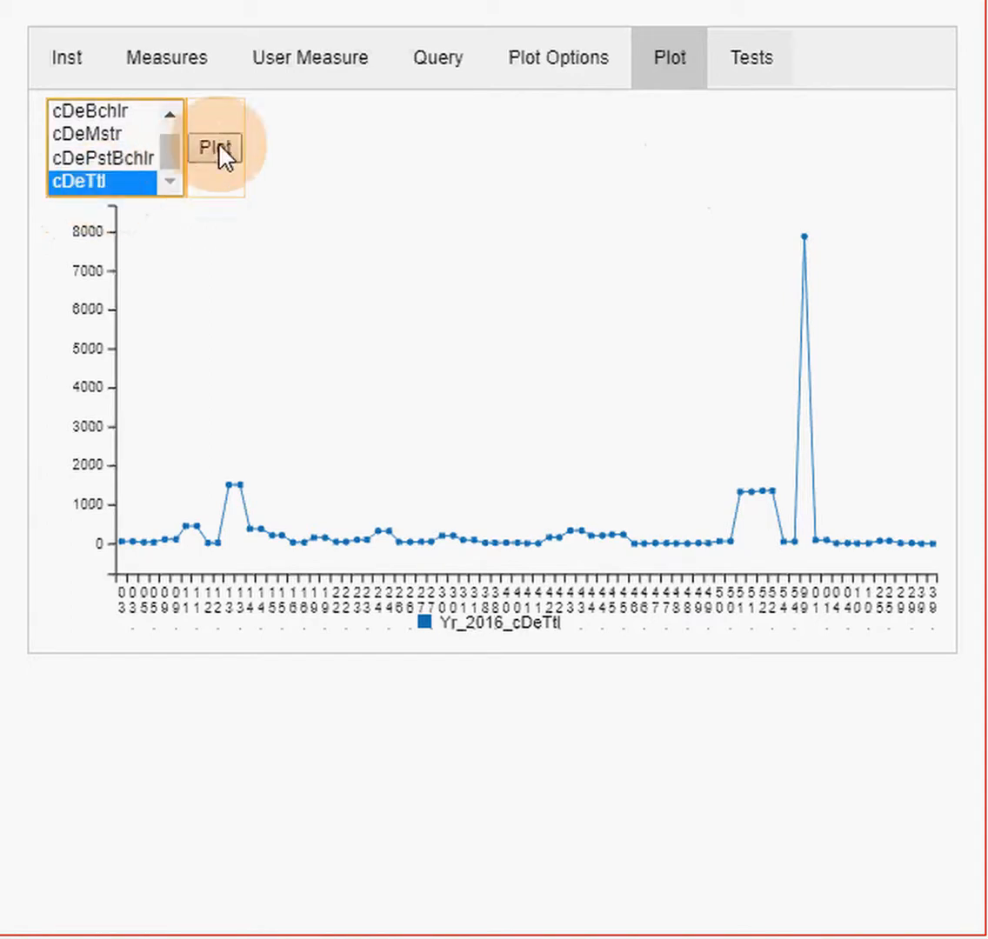
left_click(220, 148)
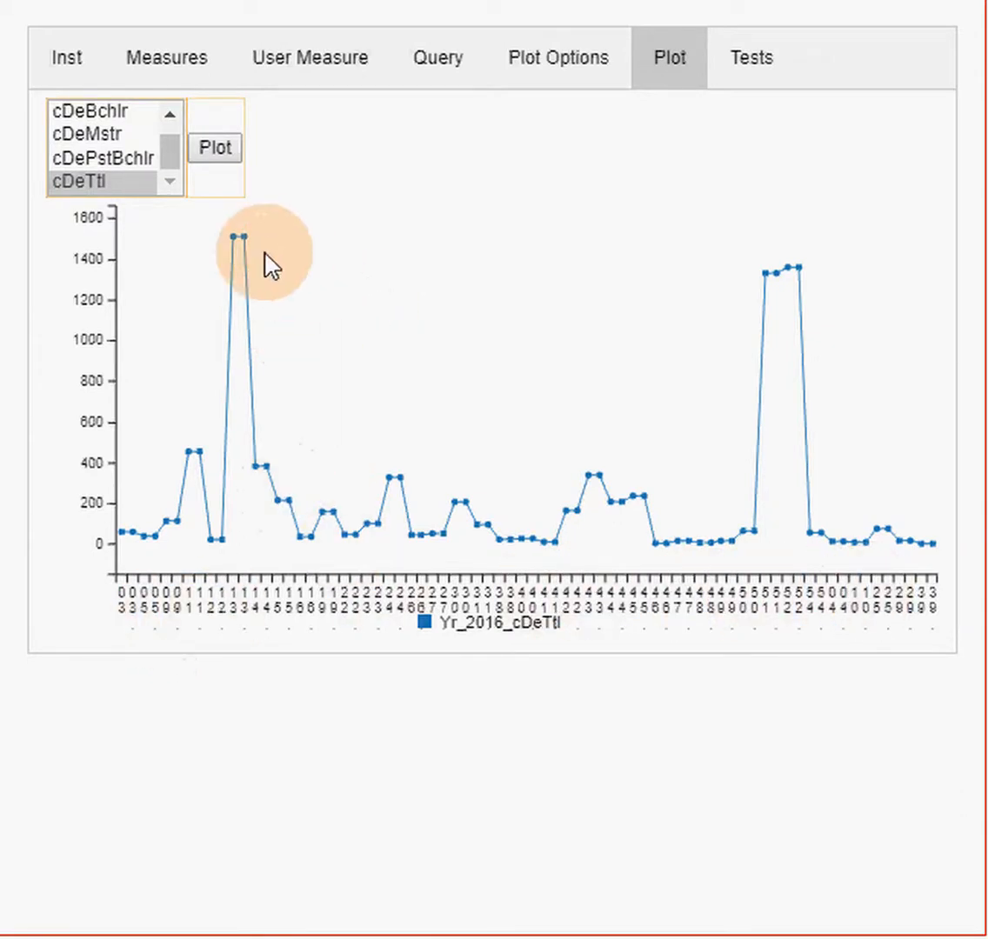
mouse_move(241, 253)
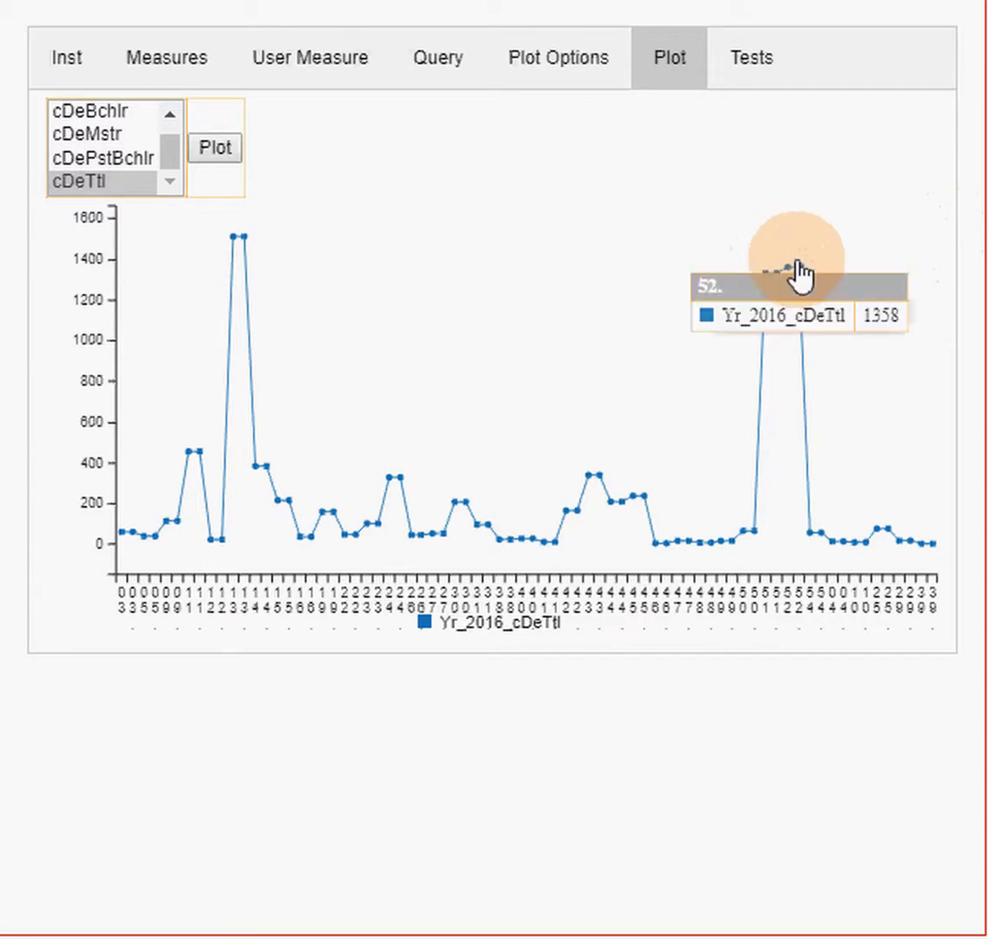
mouse_move(794, 279)
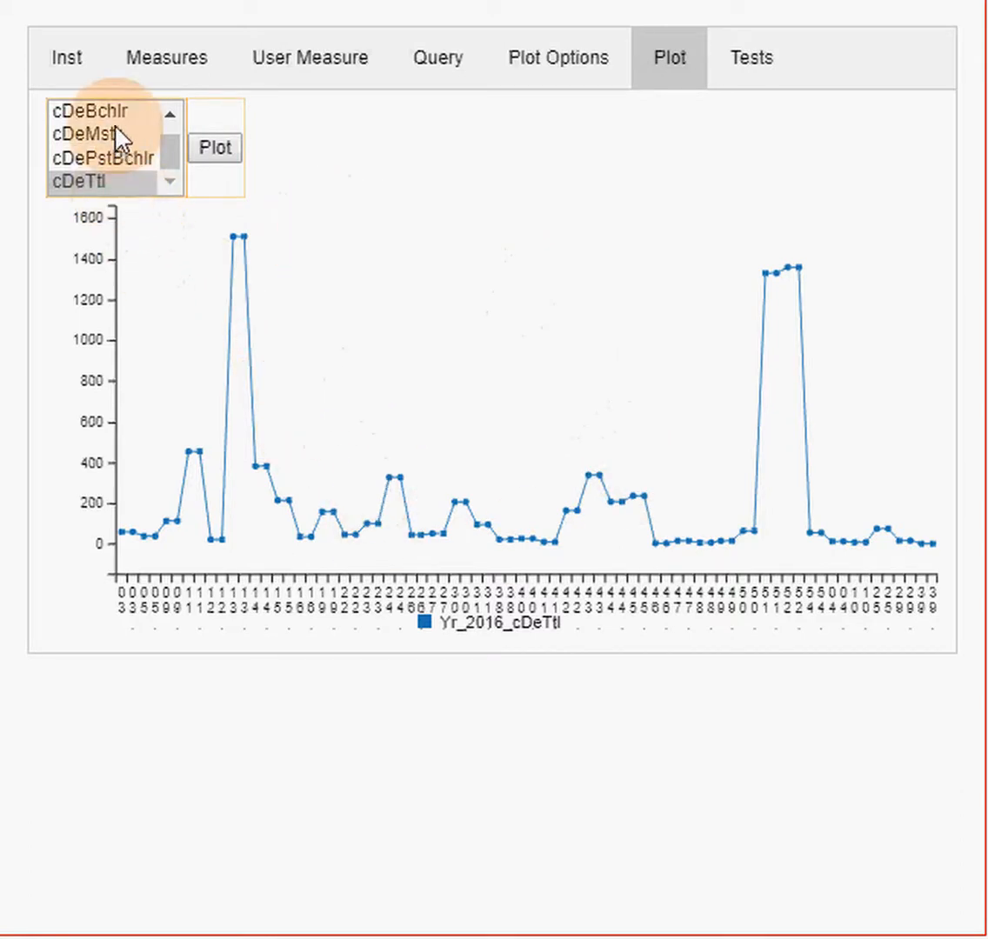
Step: Plot the bachelor calculation cDeBchlr alone and inspect its points at CIP codes 13, 51 and 52
left_click_drag(167, 155, 168, 135)
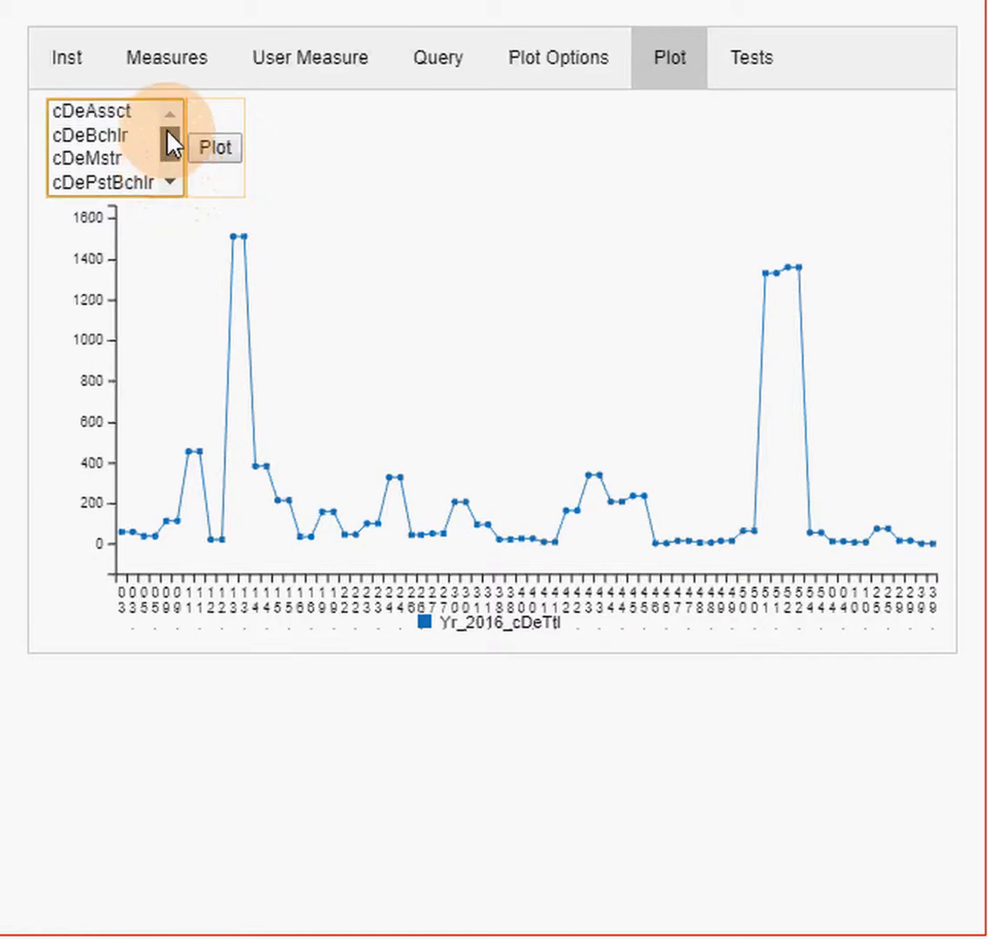
left_click(114, 140)
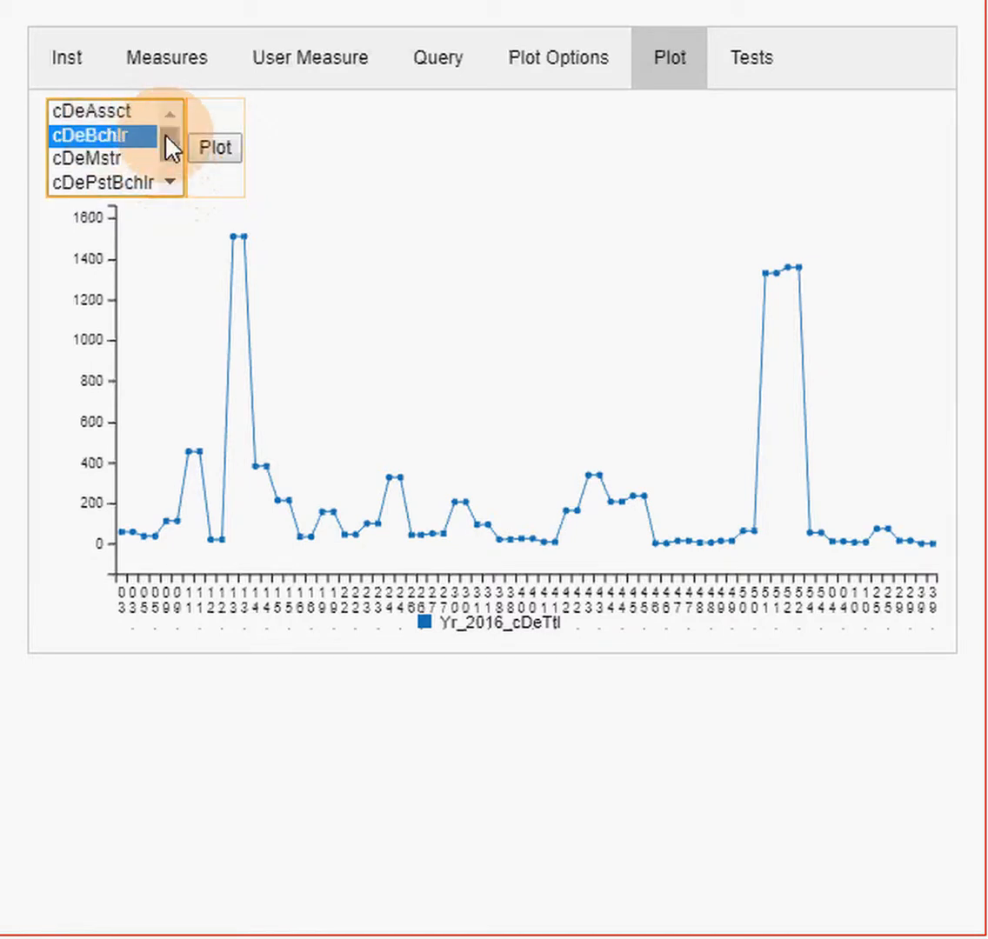
left_click(216, 149)
left_click(217, 149)
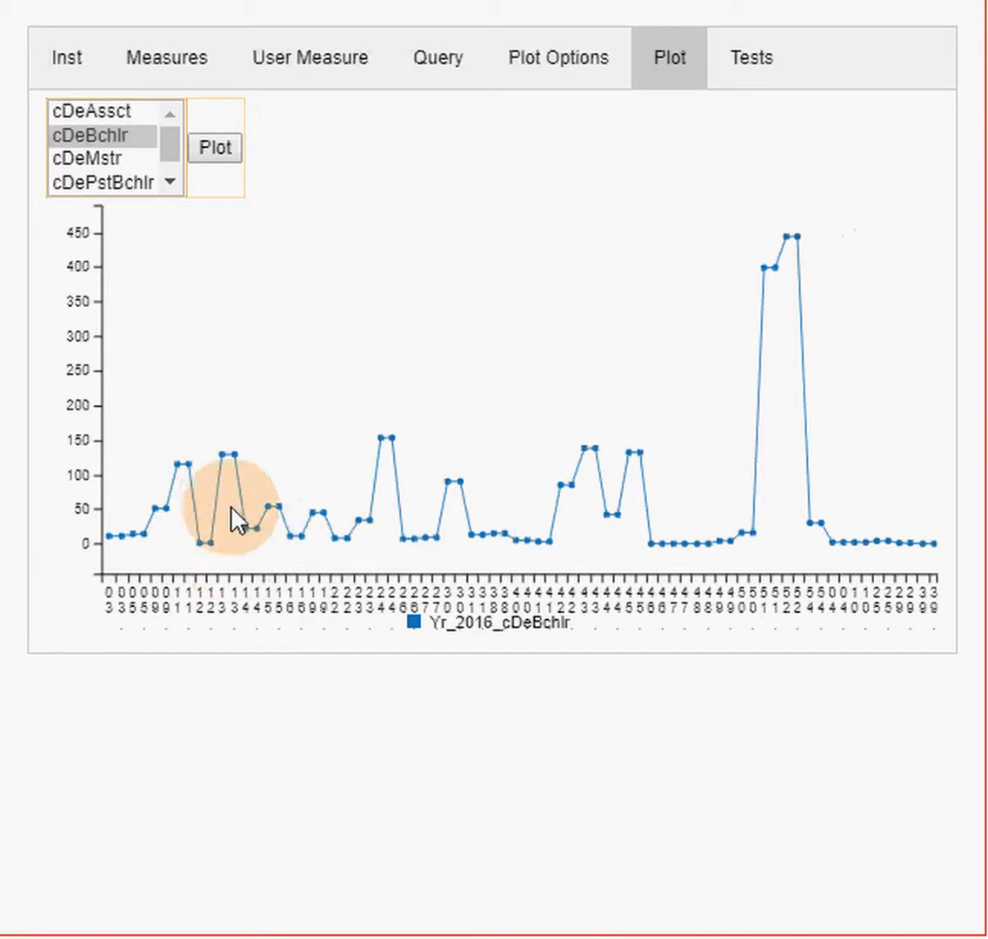
mouse_move(236, 477)
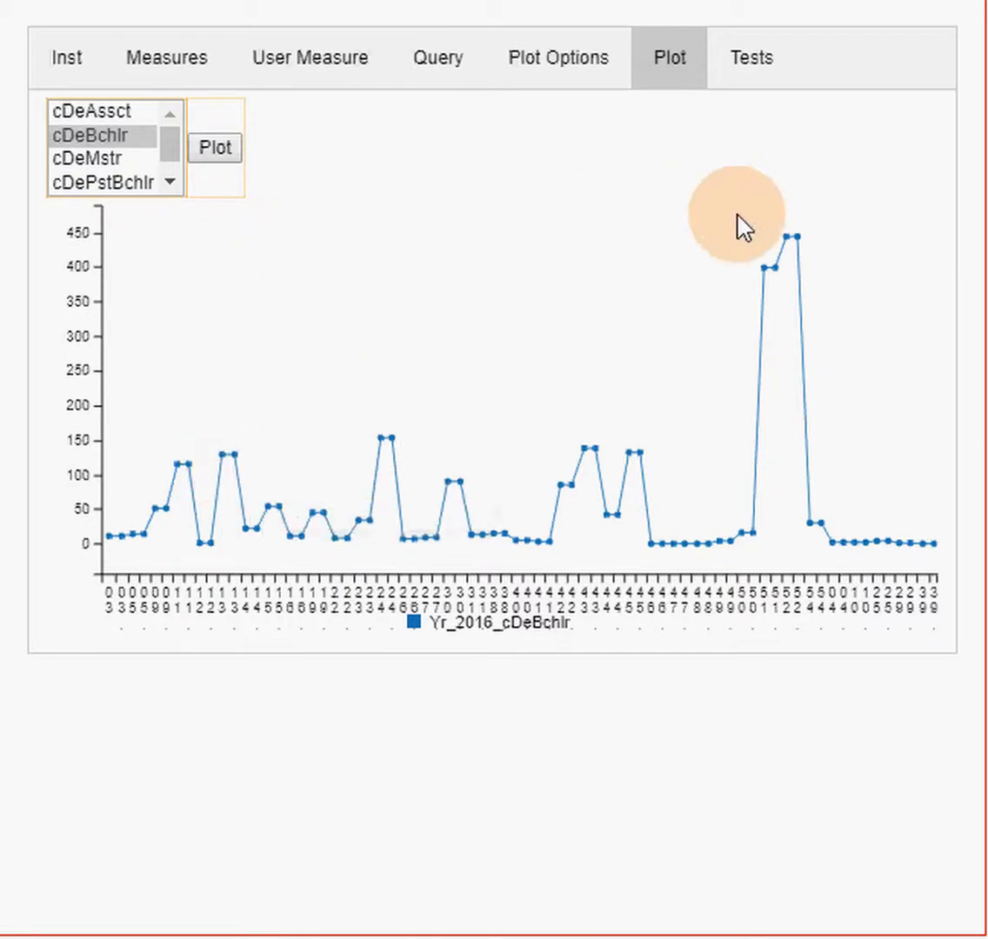
mouse_move(800, 258)
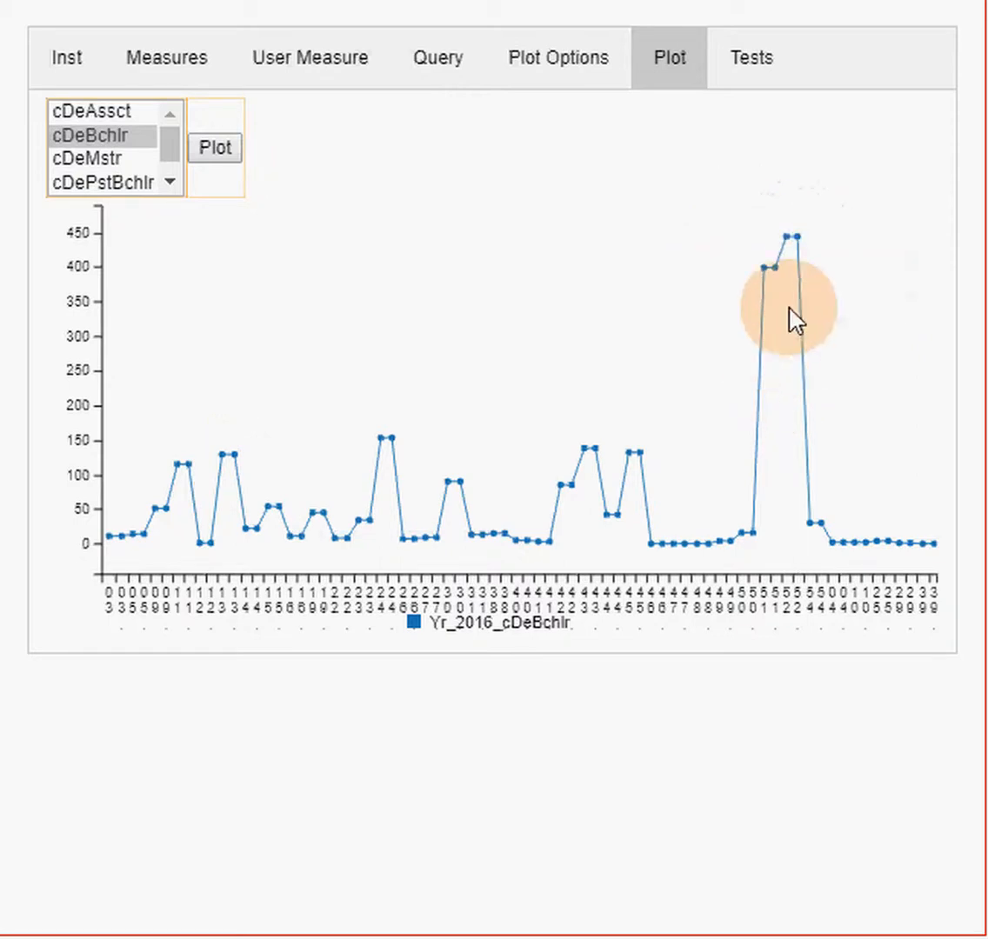
mouse_move(780, 287)
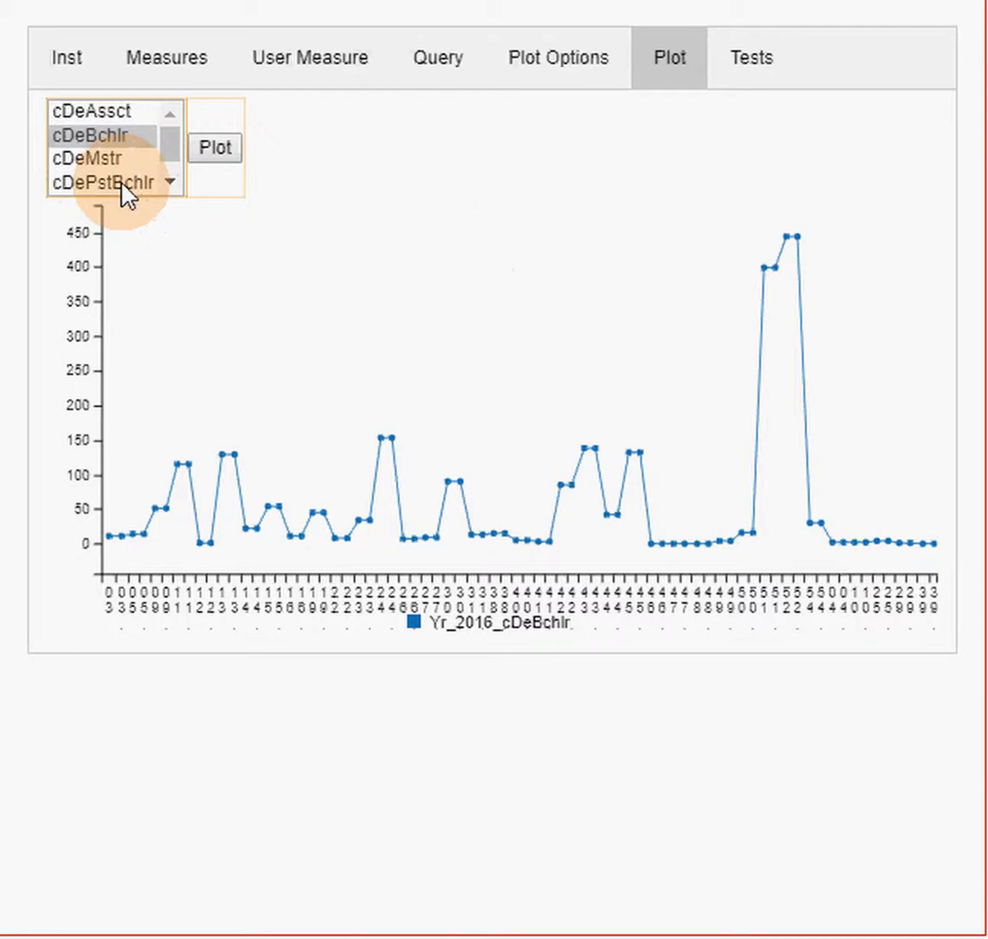
Step: Plot the post-bachelor calculation cDePstBchlr alone and inspect its peaks at CIP codes 13 and 52
left_click_drag(121, 183, 121, 187)
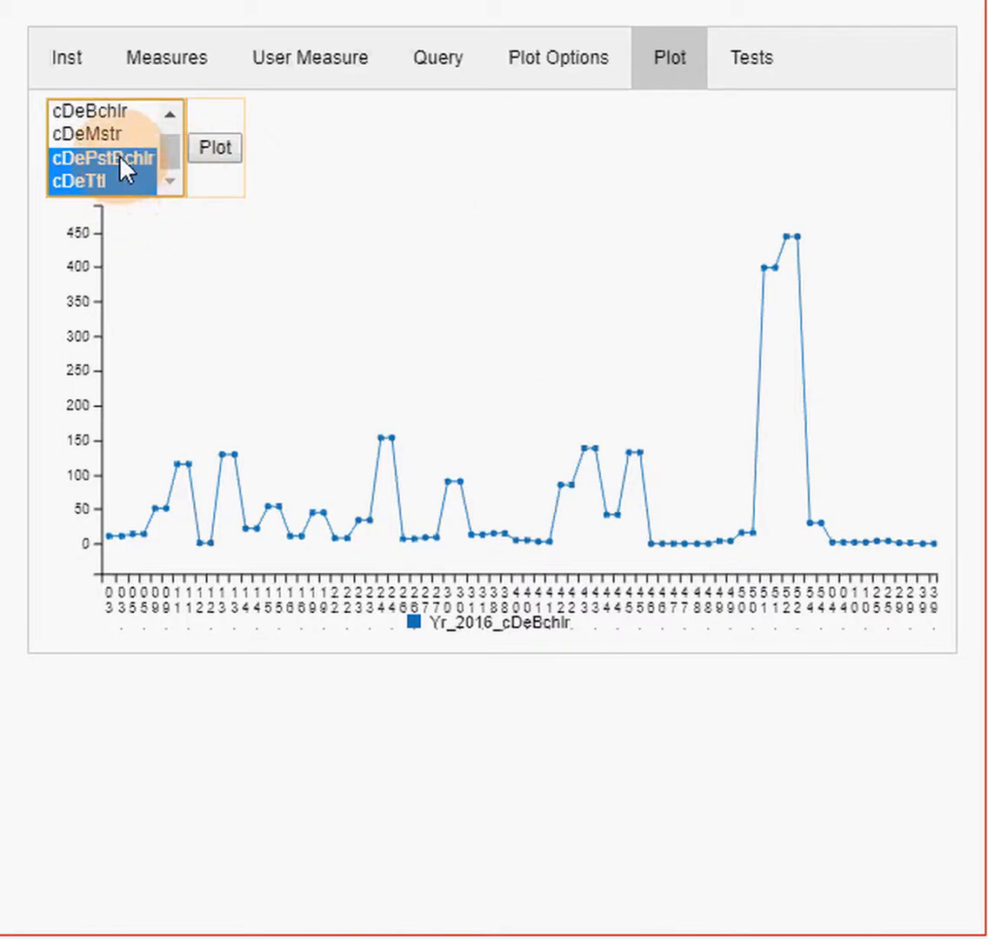
left_click(119, 158)
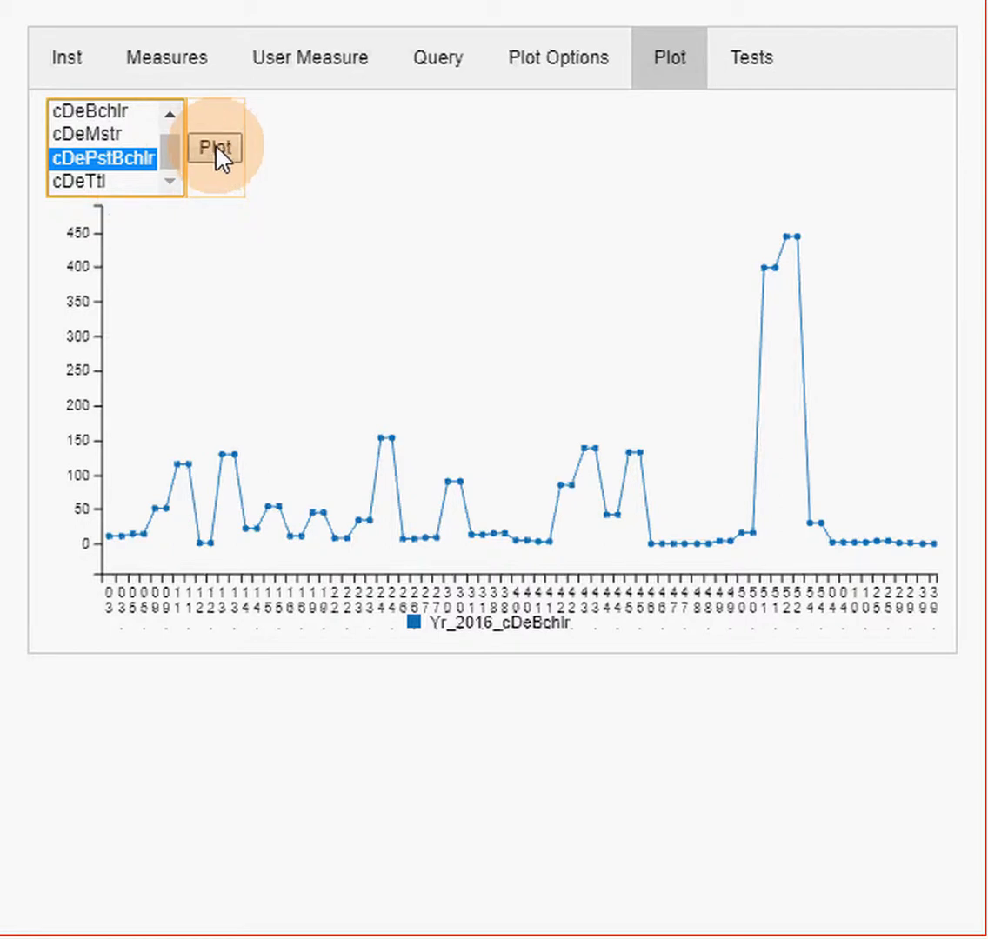
left_click(215, 148)
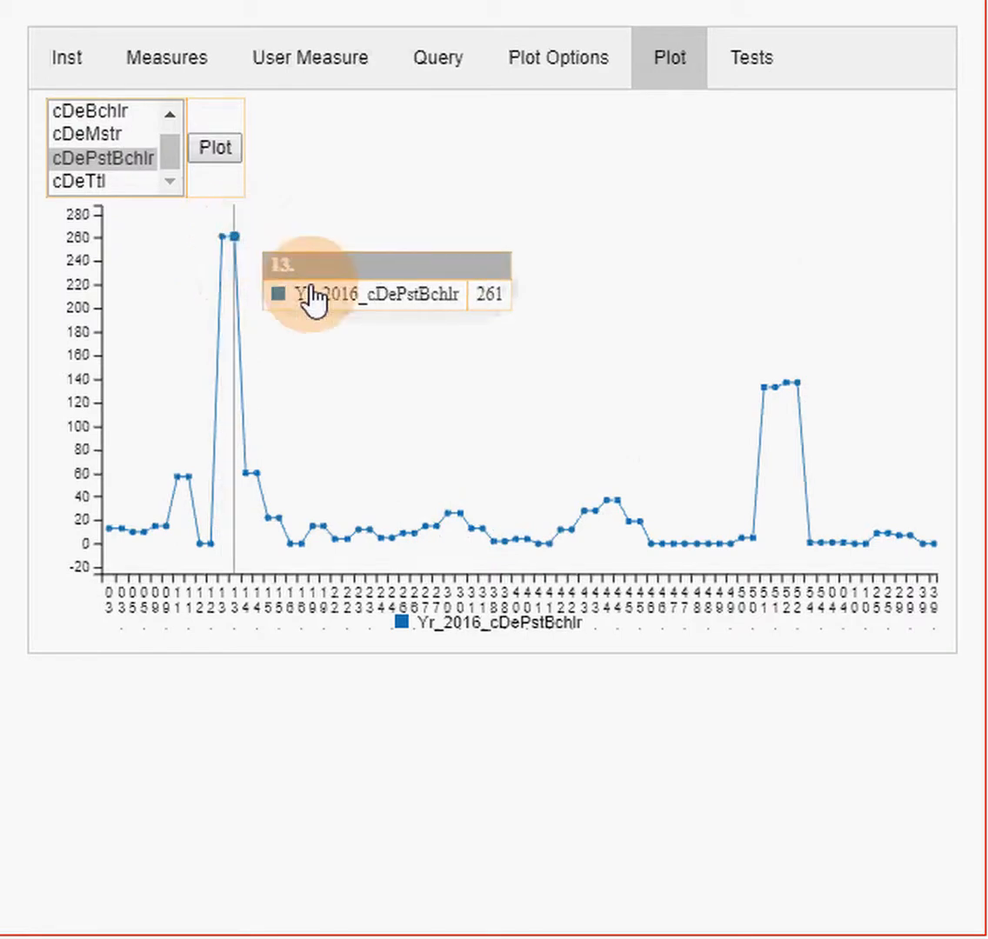
mouse_move(806, 401)
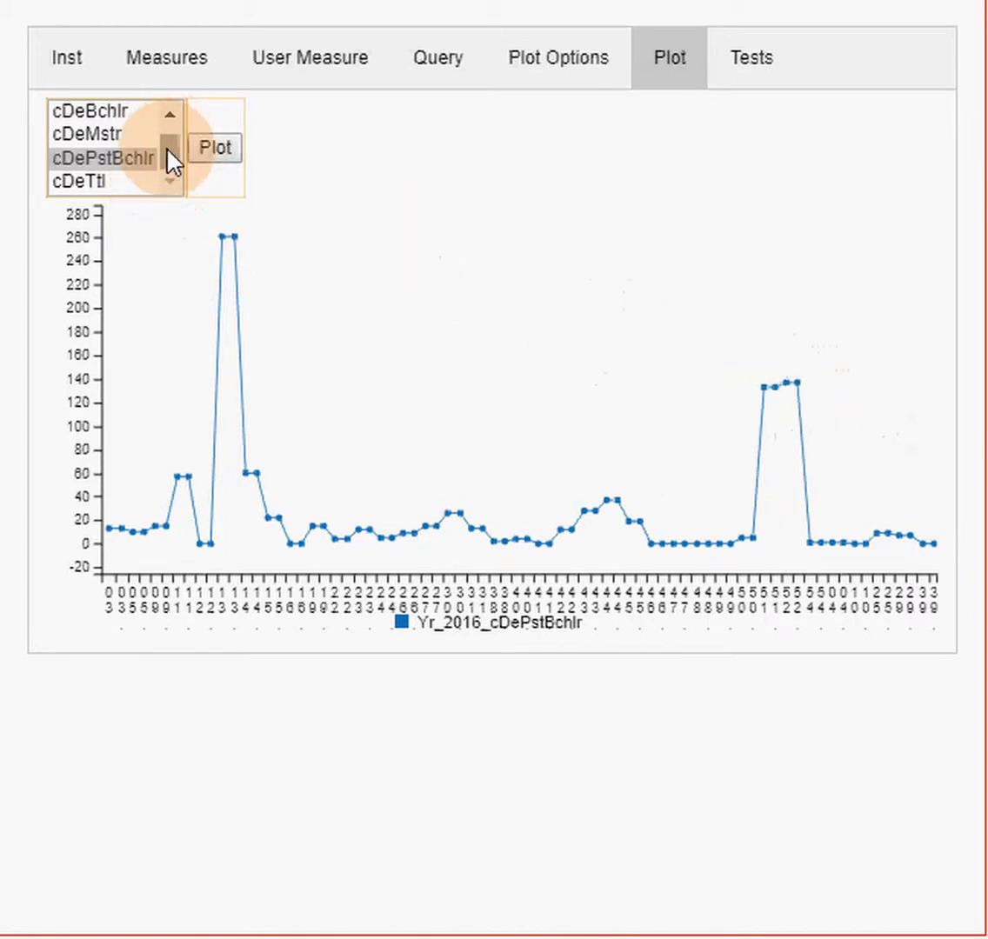
Step: Plot cDeAssct, cDeBchlr, cDeMstr and cDePstBchlr together in one chart, leaving out cDeTtl
left_click_drag(179, 160, 170, 141)
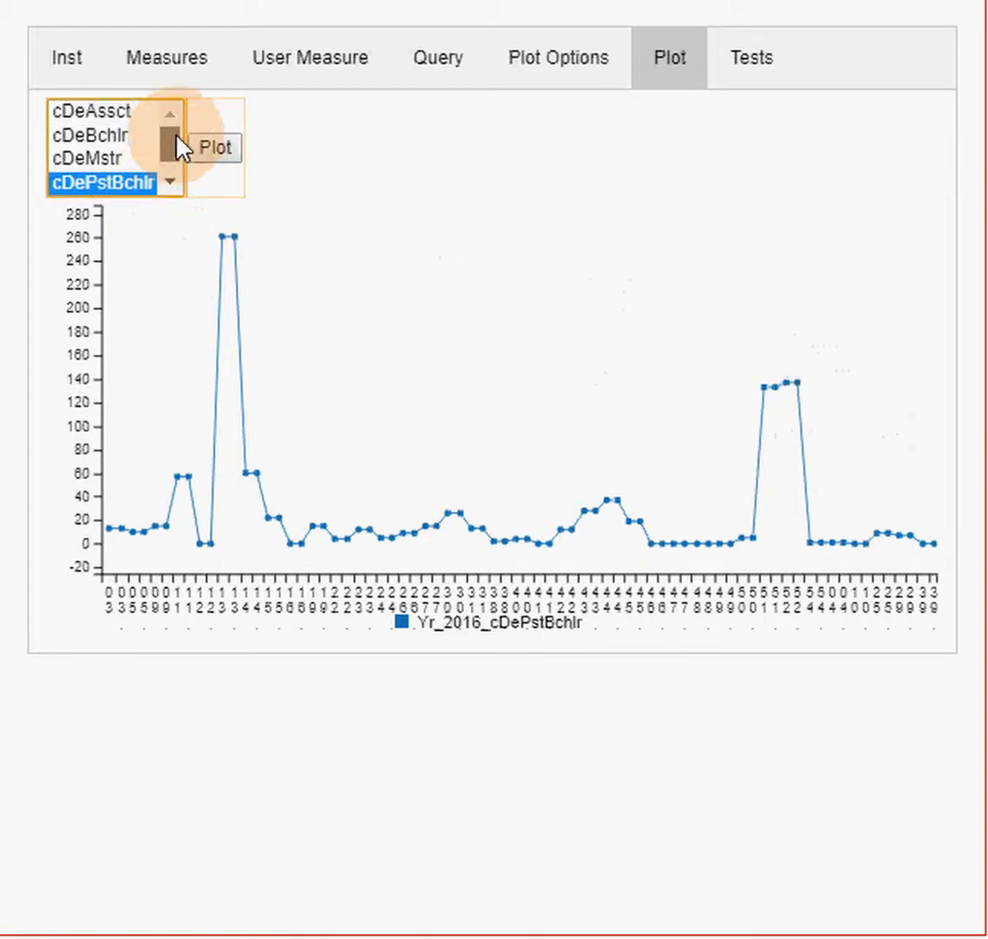
left_click(121, 112)
left_click(169, 178)
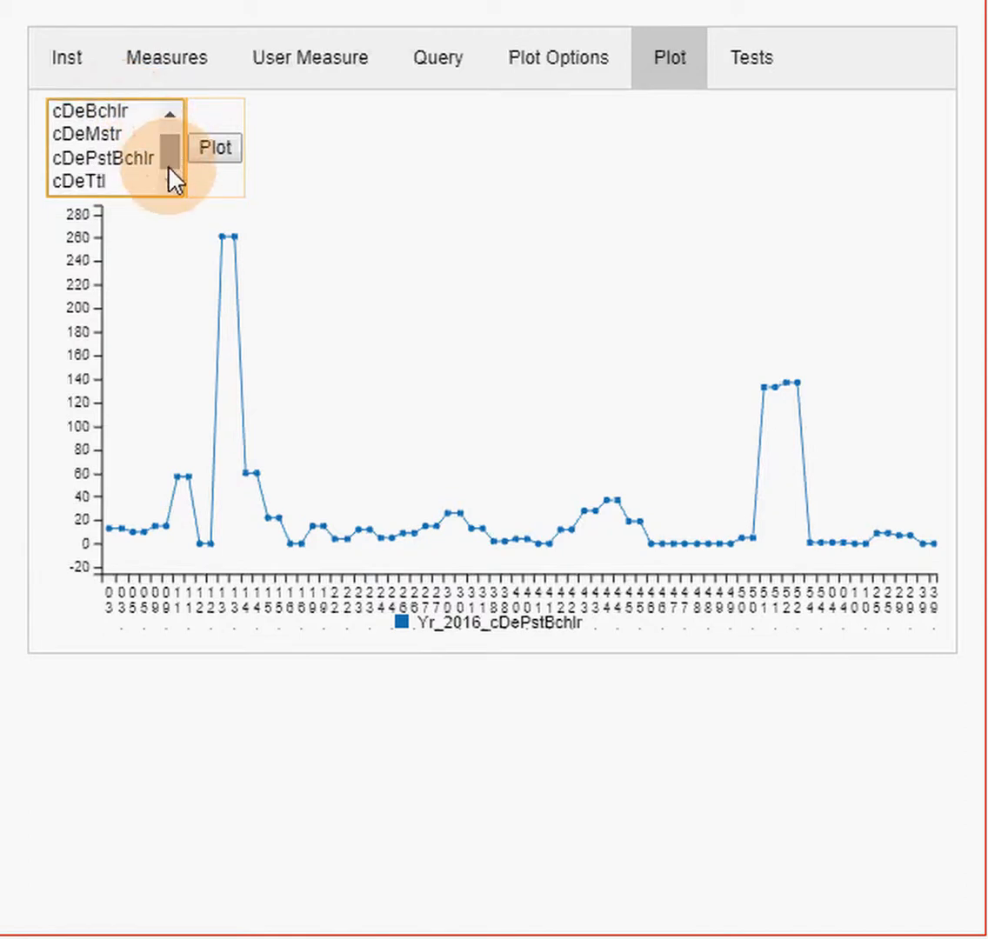
left_click(102, 160, "shift")
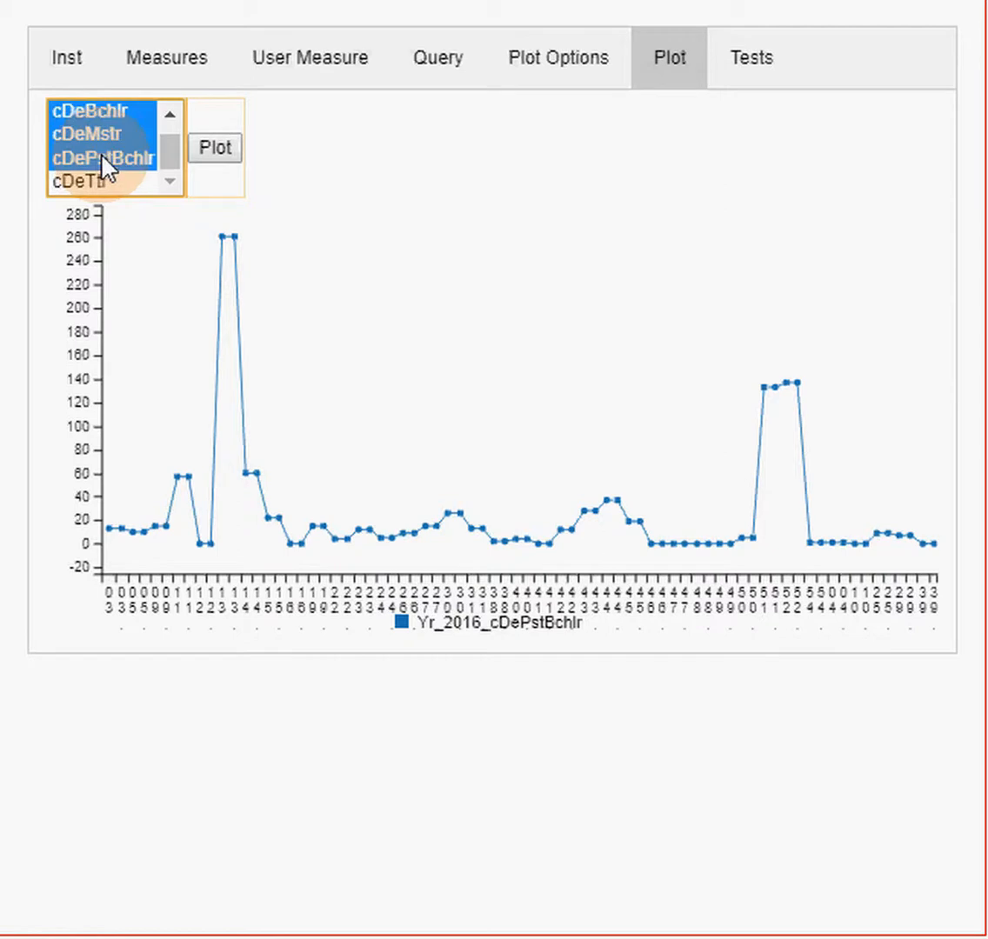
left_click(219, 153)
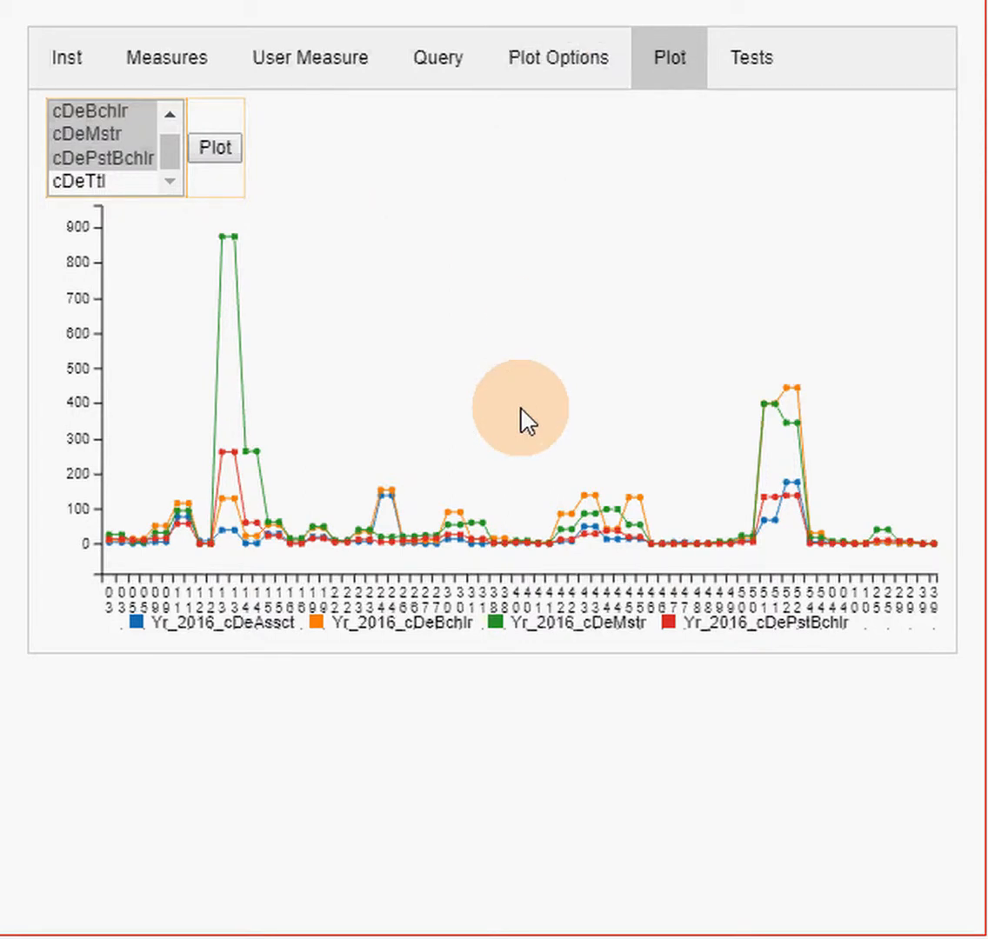
Step: Make stabbr the series variable with only MA selected, clear the 2016 year selection, and recalculate all points
left_click(527, 61)
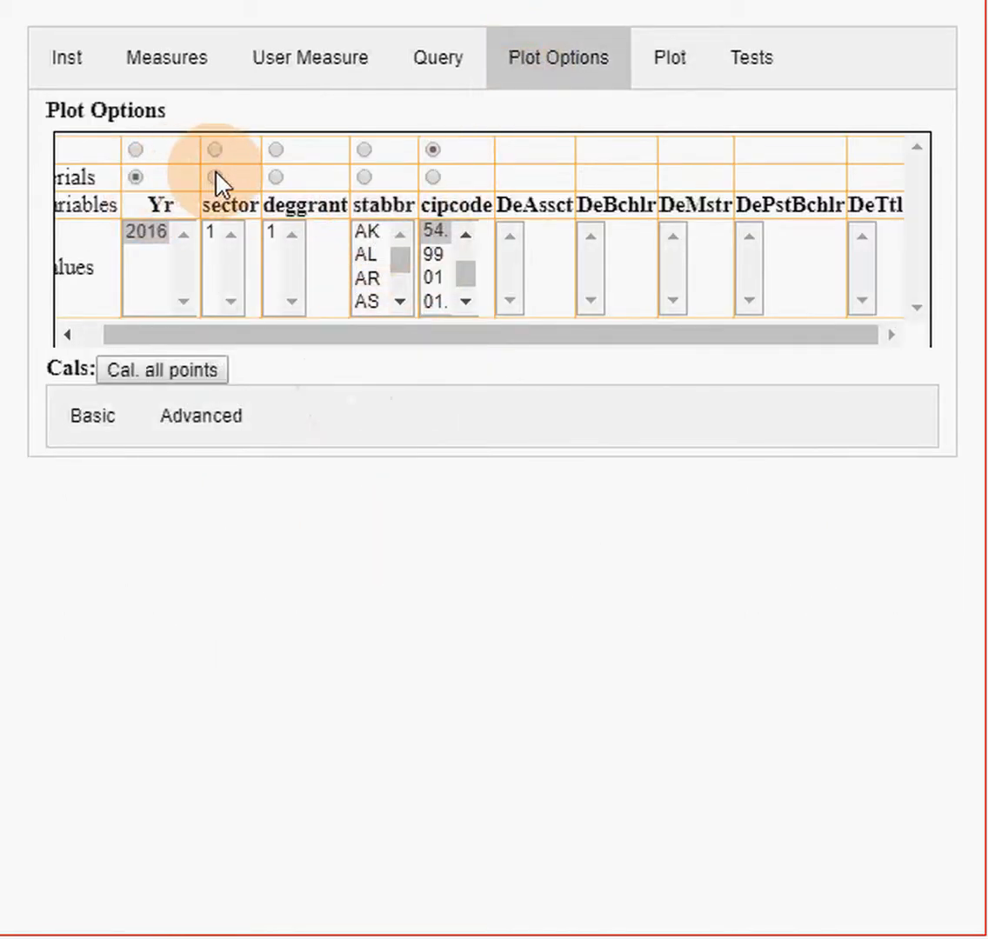
left_click(365, 178)
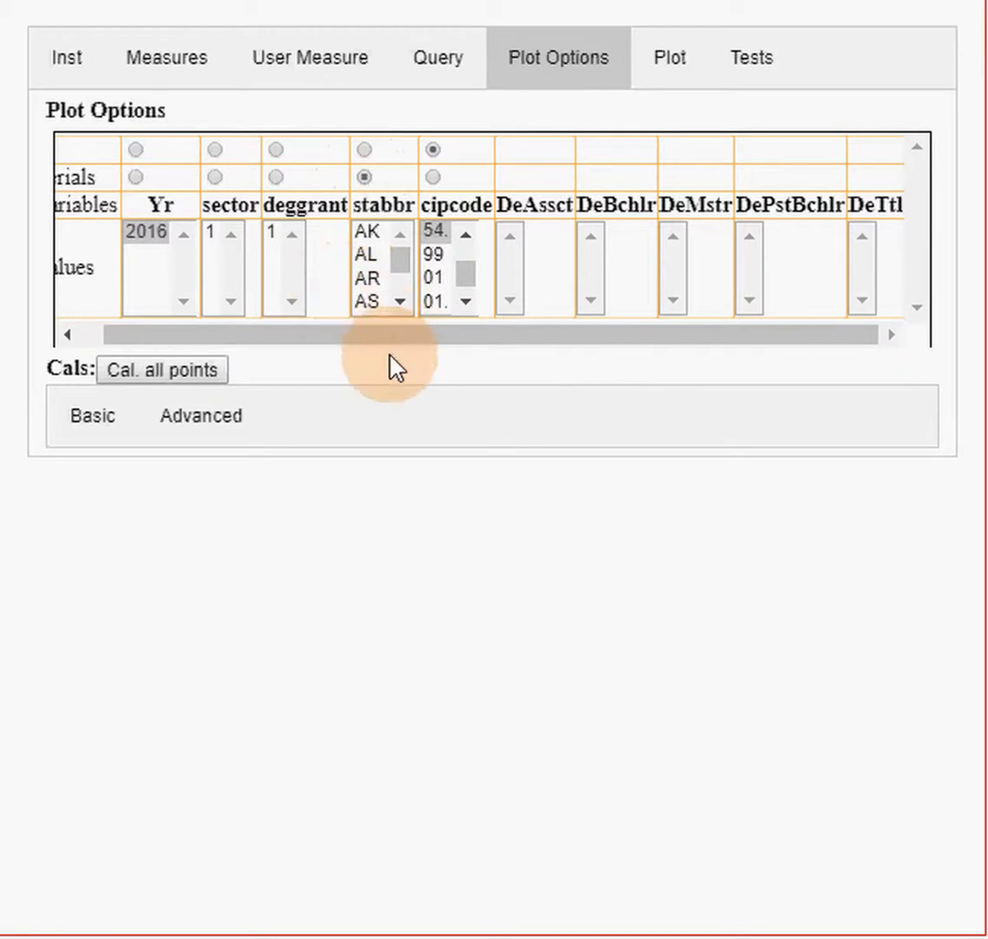
left_click(400, 259)
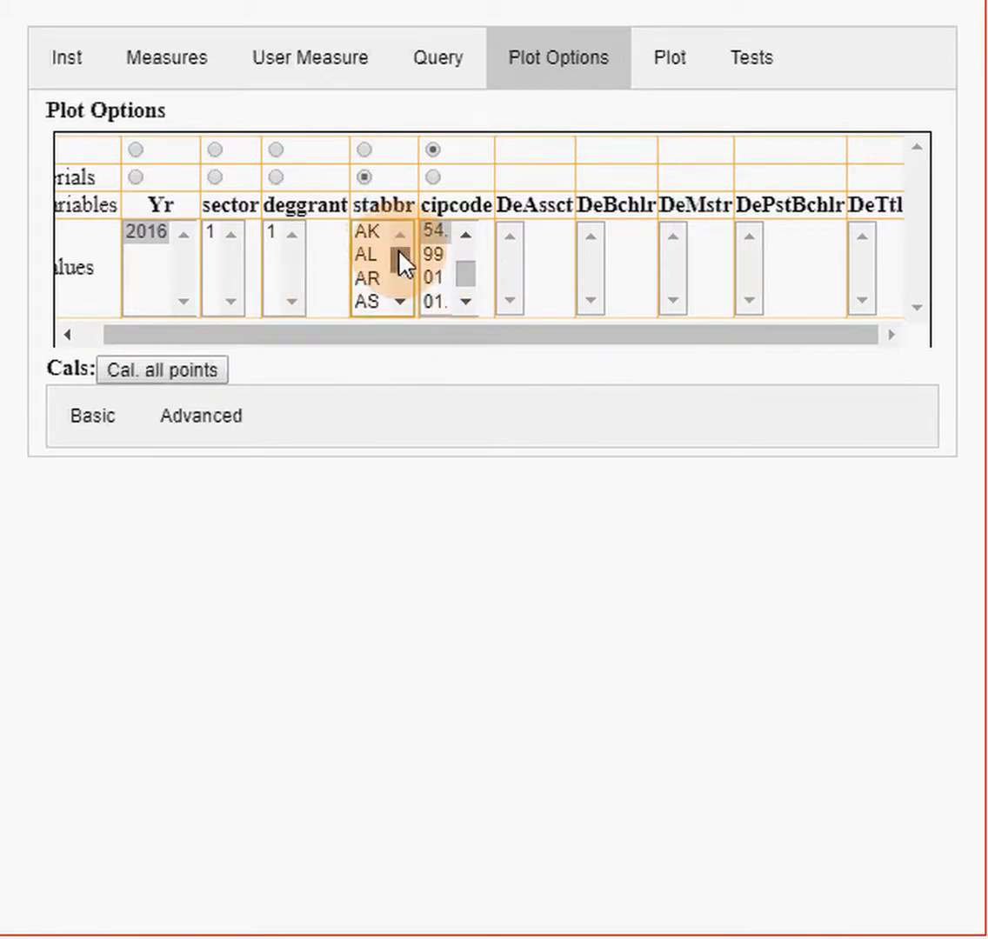
mouse_move(402, 268)
left_mouse_down()
mouse_move(403, 280)
mouse_move(401, 269)
left_mouse_up()
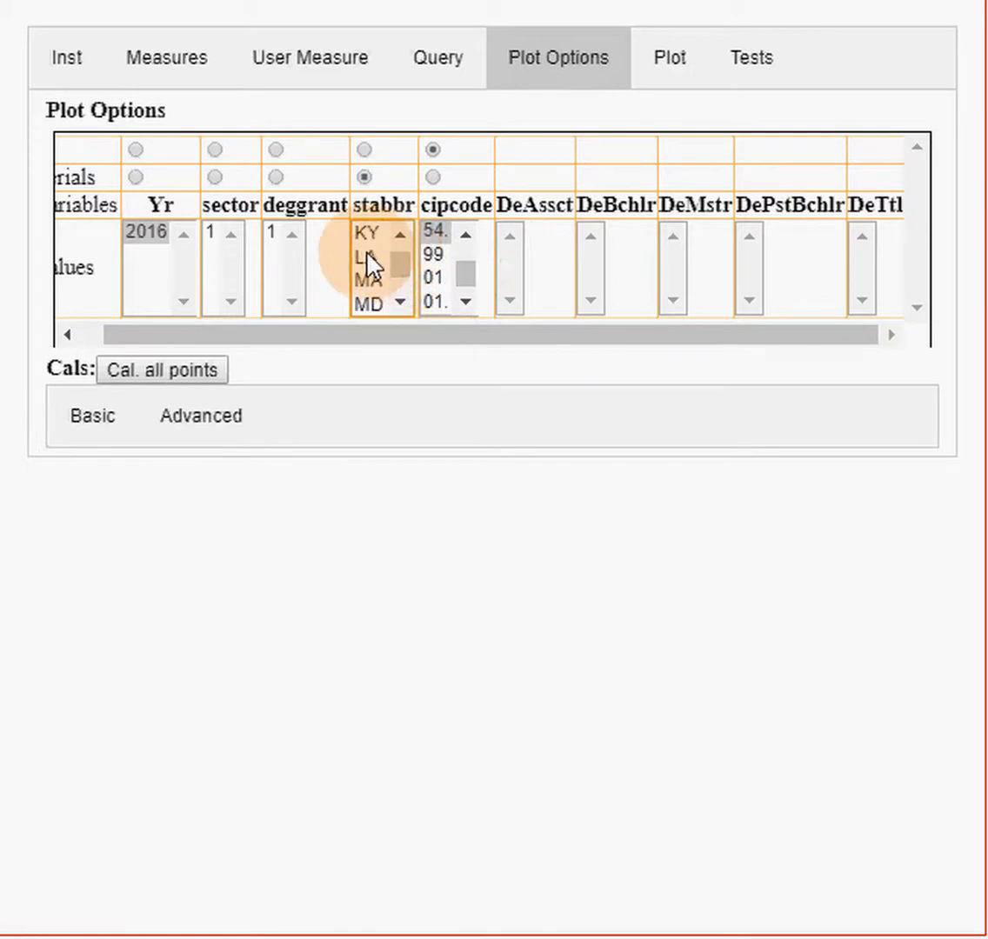
left_click(367, 280)
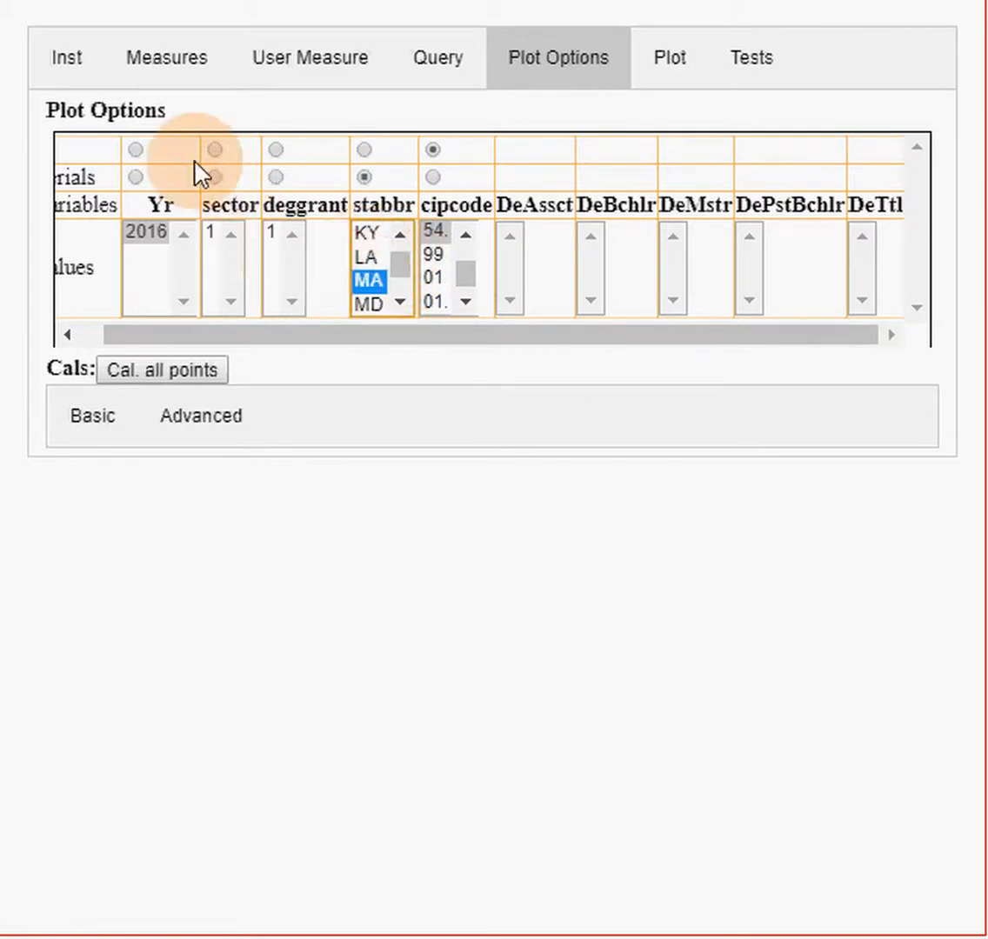
left_click(144, 242, "ctrl")
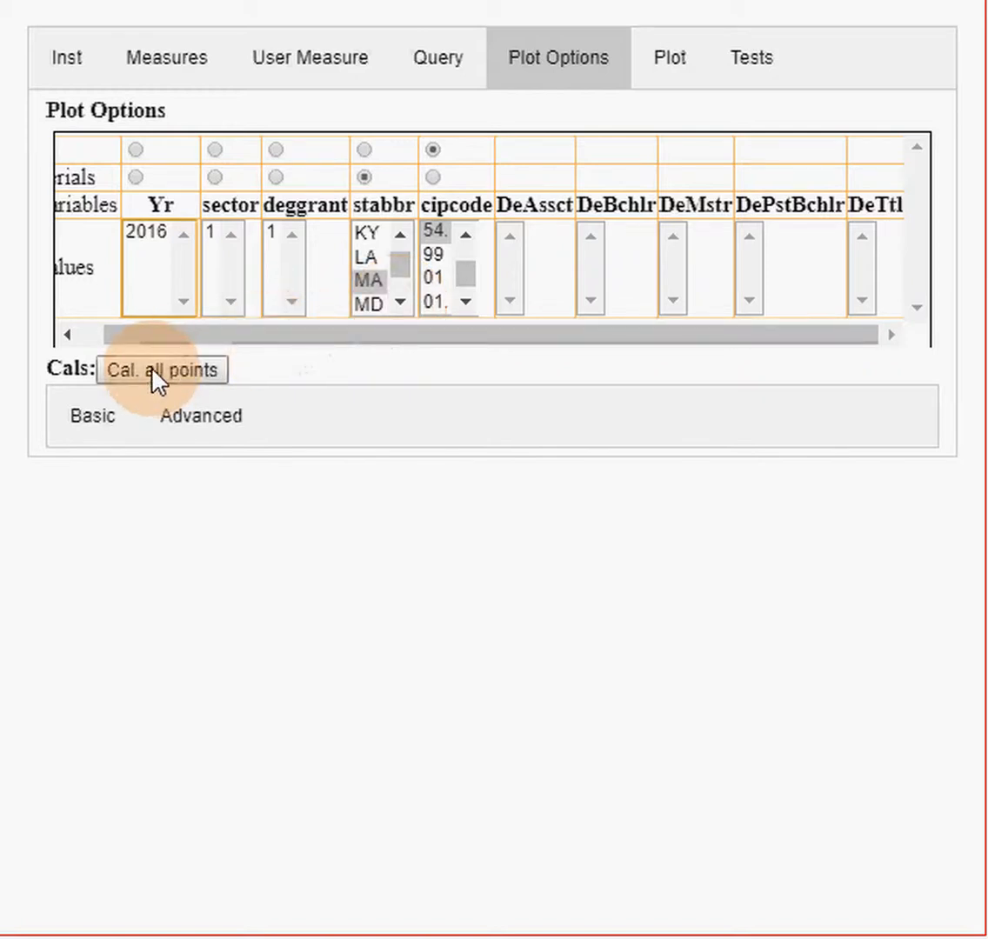
Step: Plot cDeTtl for MA and inspect the points at CIP codes 52, 51 and 13
left_click(671, 65)
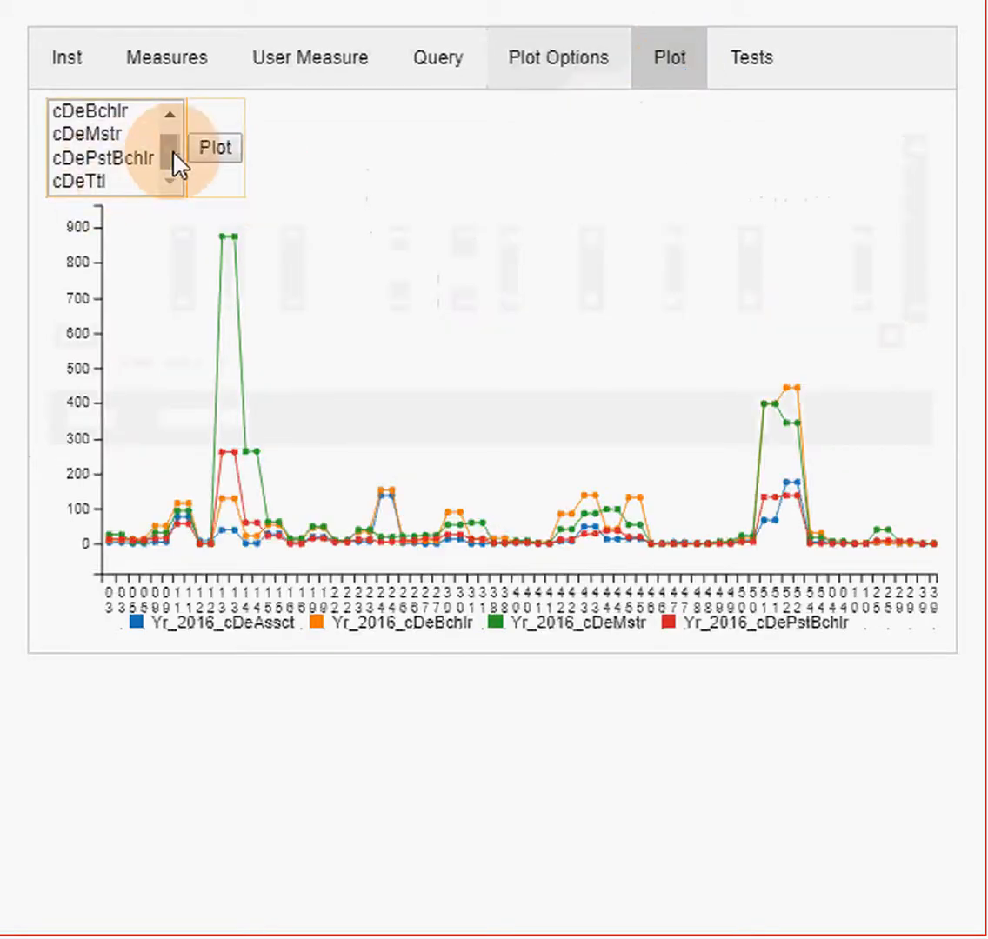
left_click(118, 182)
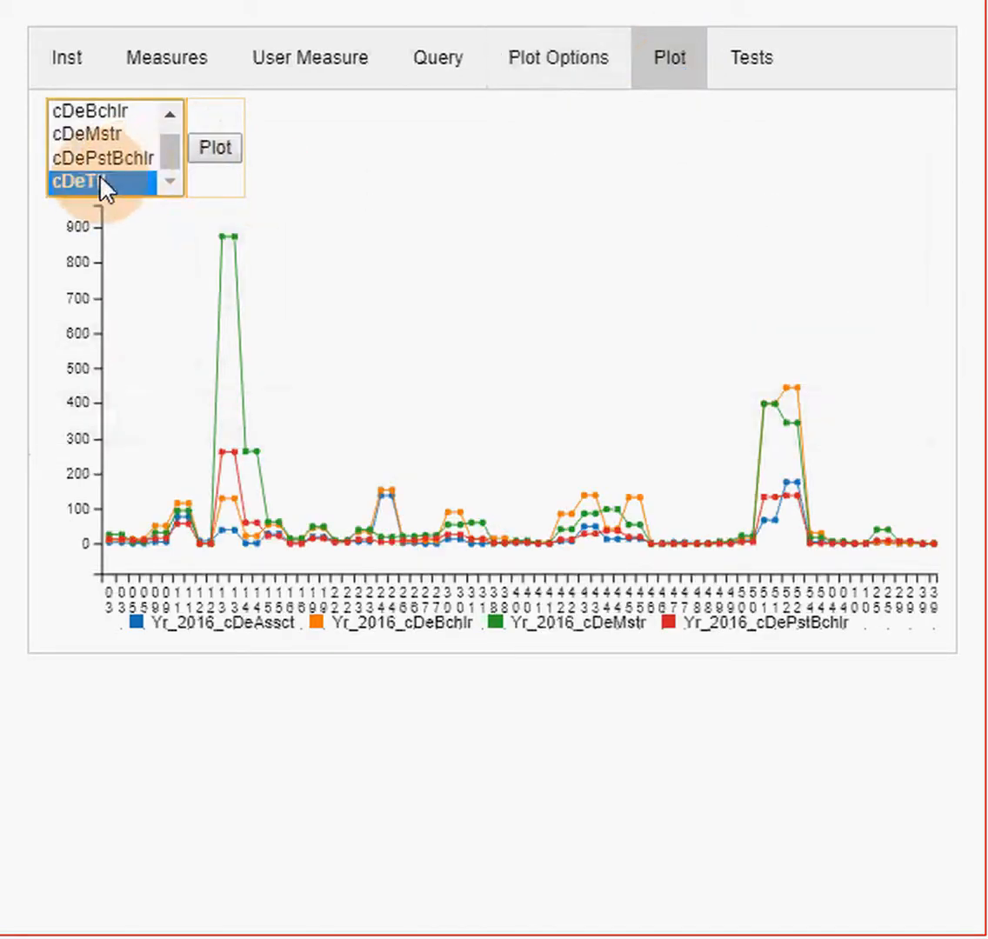
left_click(216, 155)
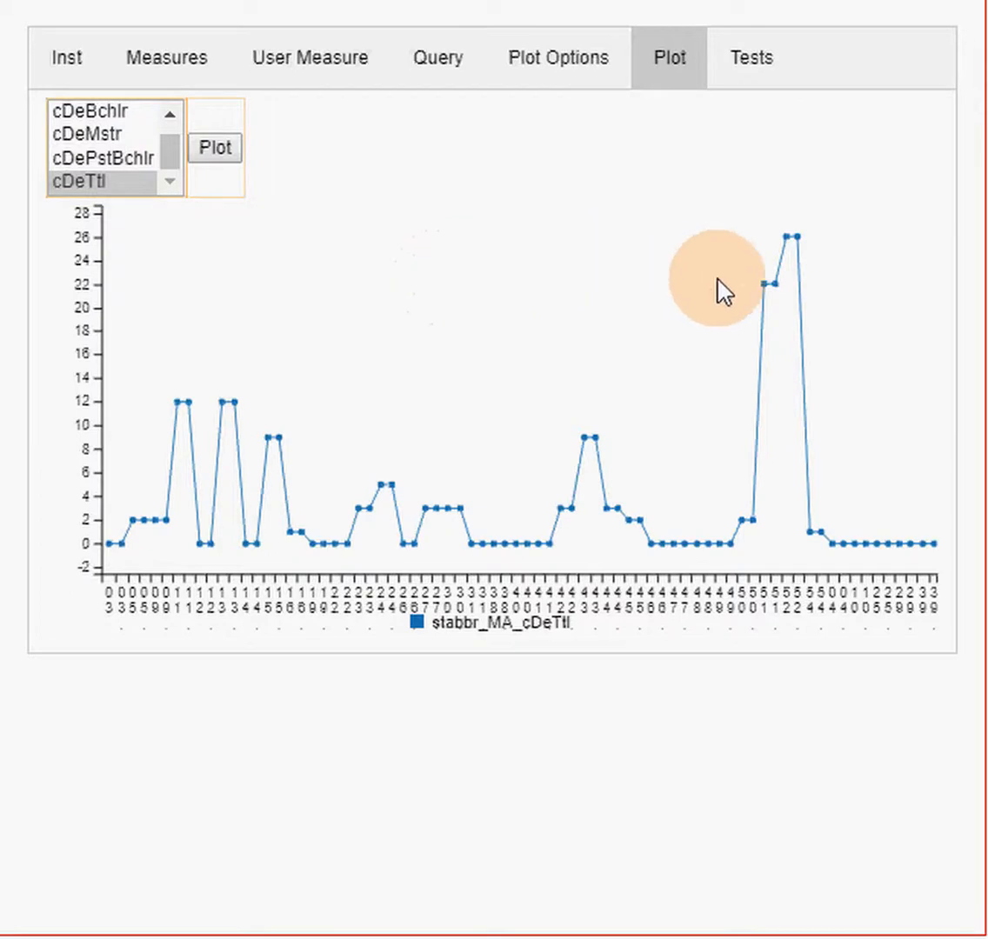
mouse_move(798, 235)
mouse_move(770, 300)
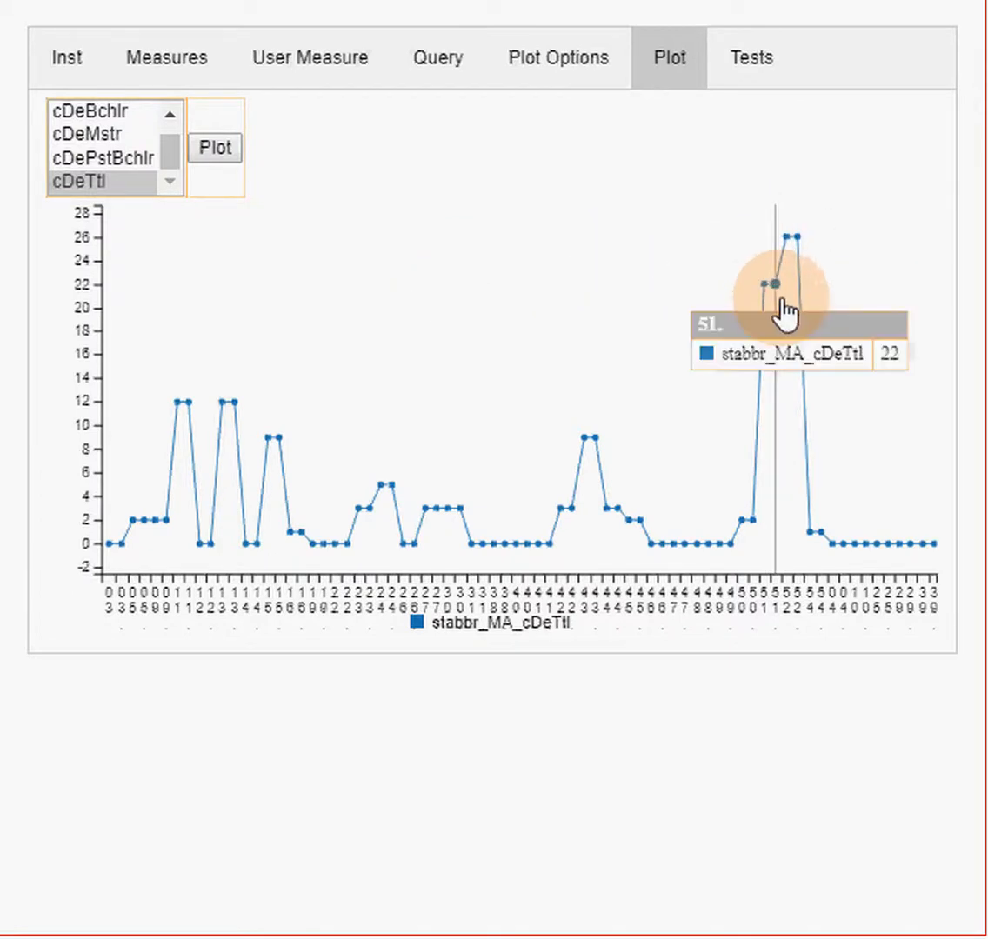
mouse_move(238, 420)
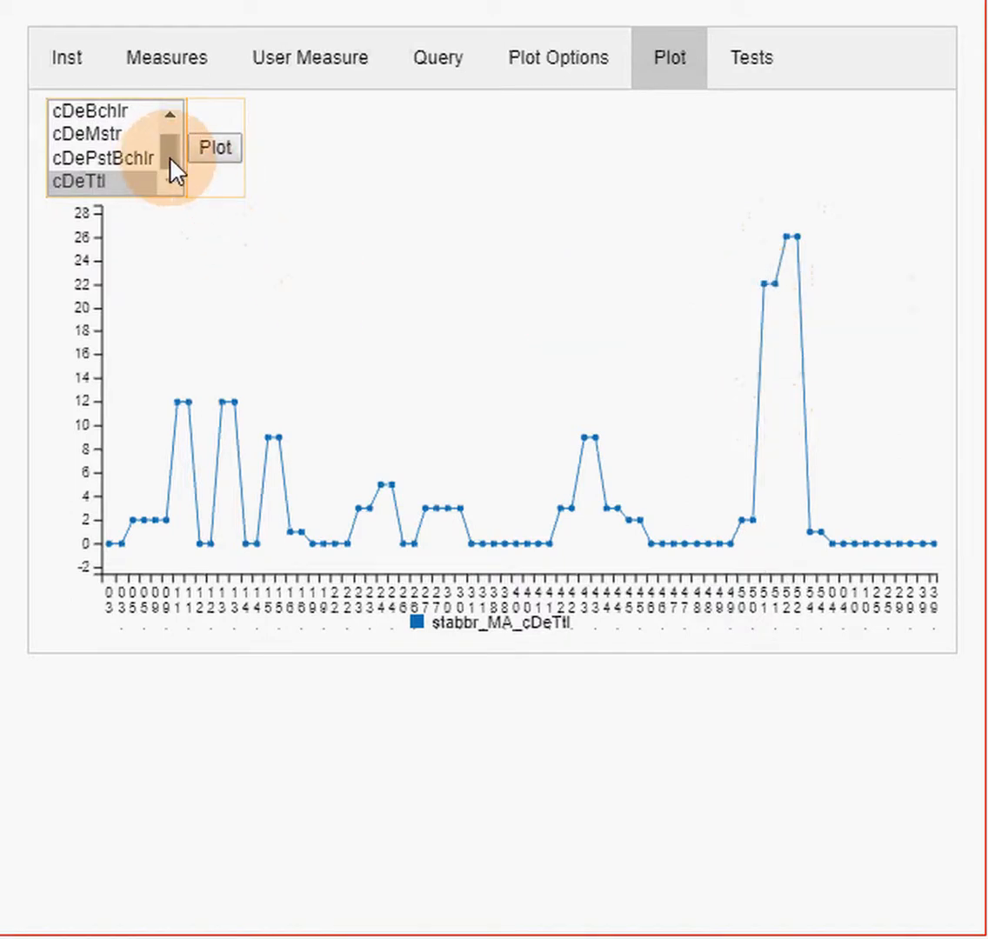
Step: Plot cDeAssct, cDeBchlr, cDeMstr and cDePstBchlr together for MA, leaving out cDeTtl
left_click_drag(174, 169, 169, 149)
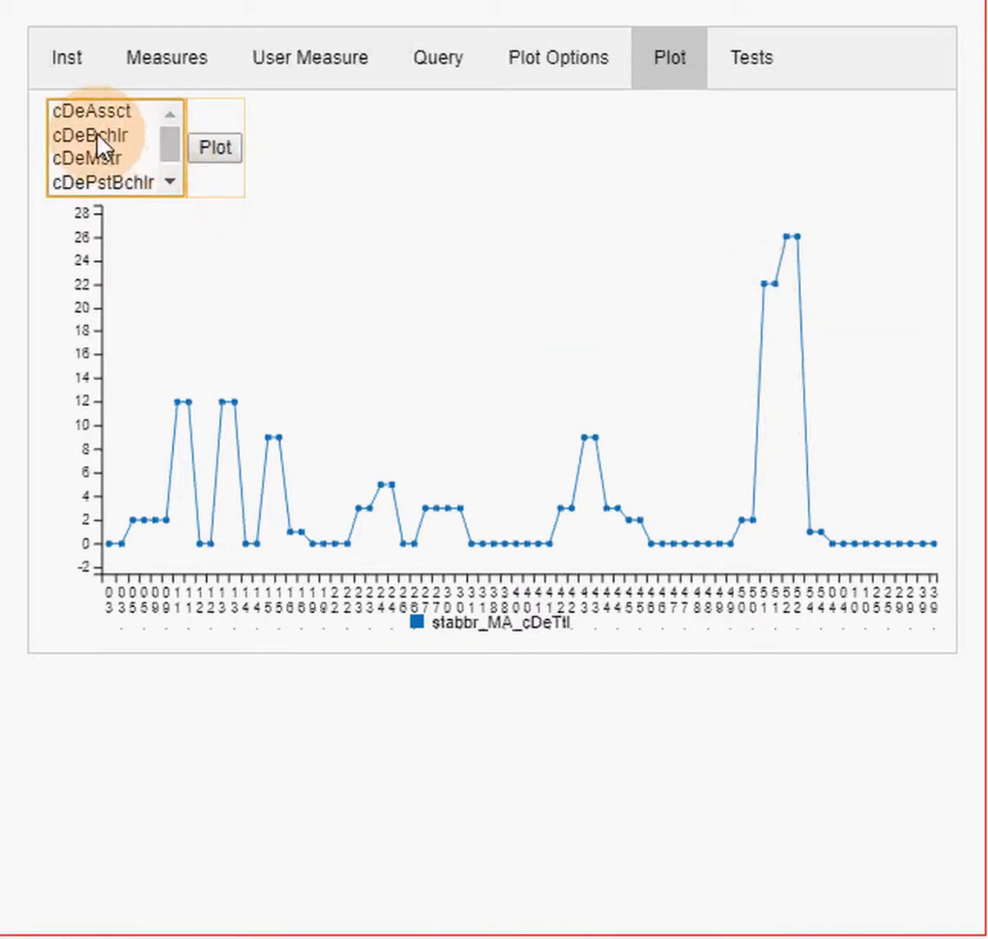
left_click(105, 111)
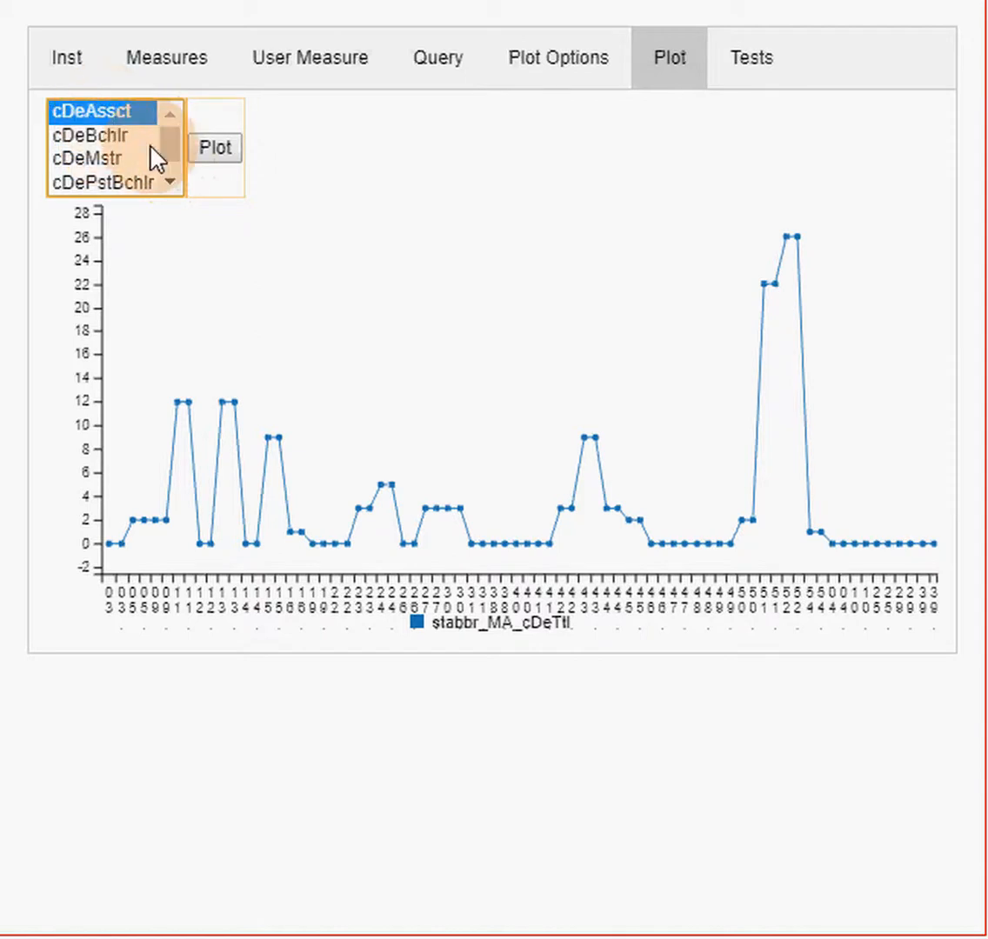
left_click(171, 182)
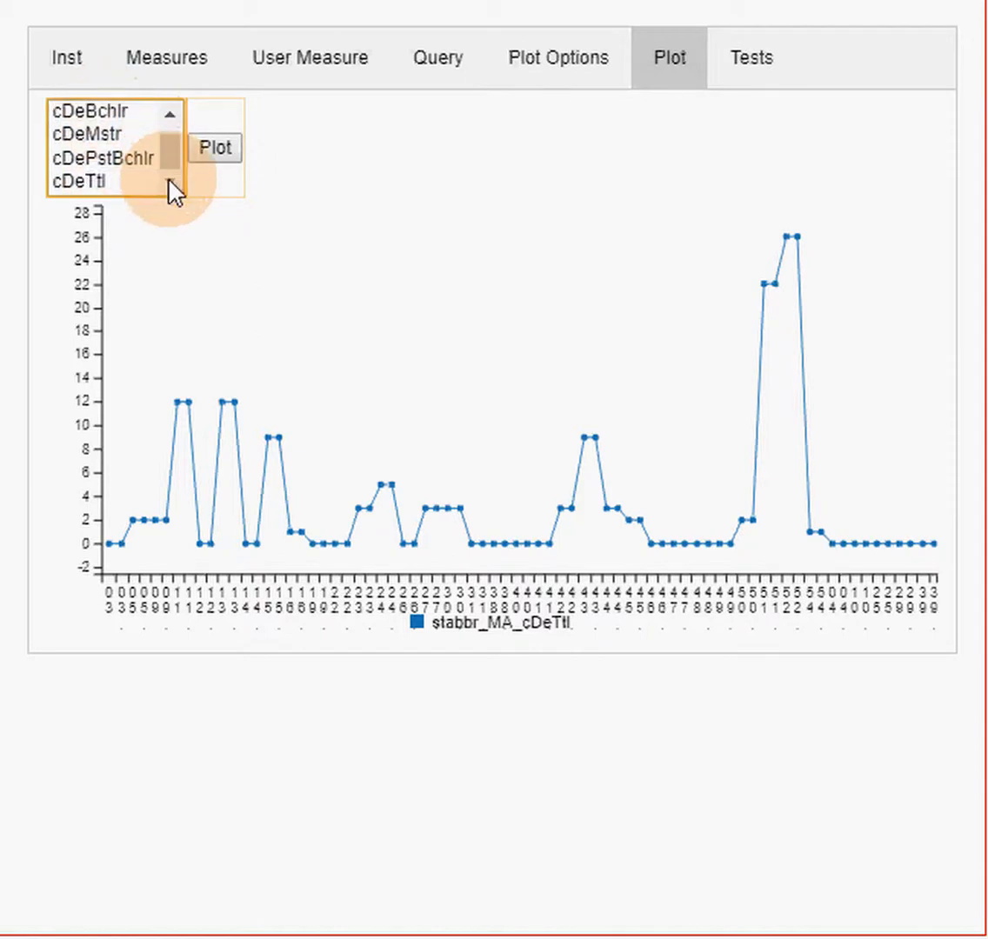
left_click(96, 159, "shift")
left_click(217, 149)
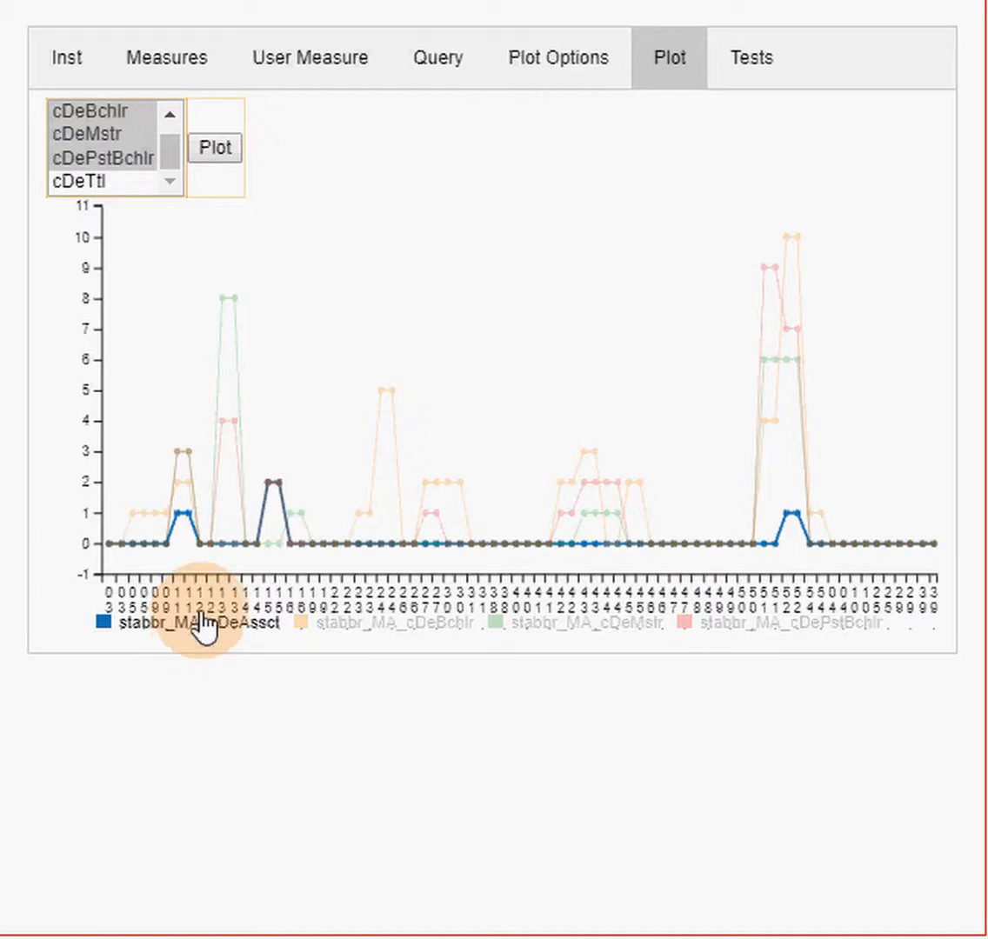
Step: Filter the cipcode value definitions by 15\. and read through the matching program names
left_click(302, 67)
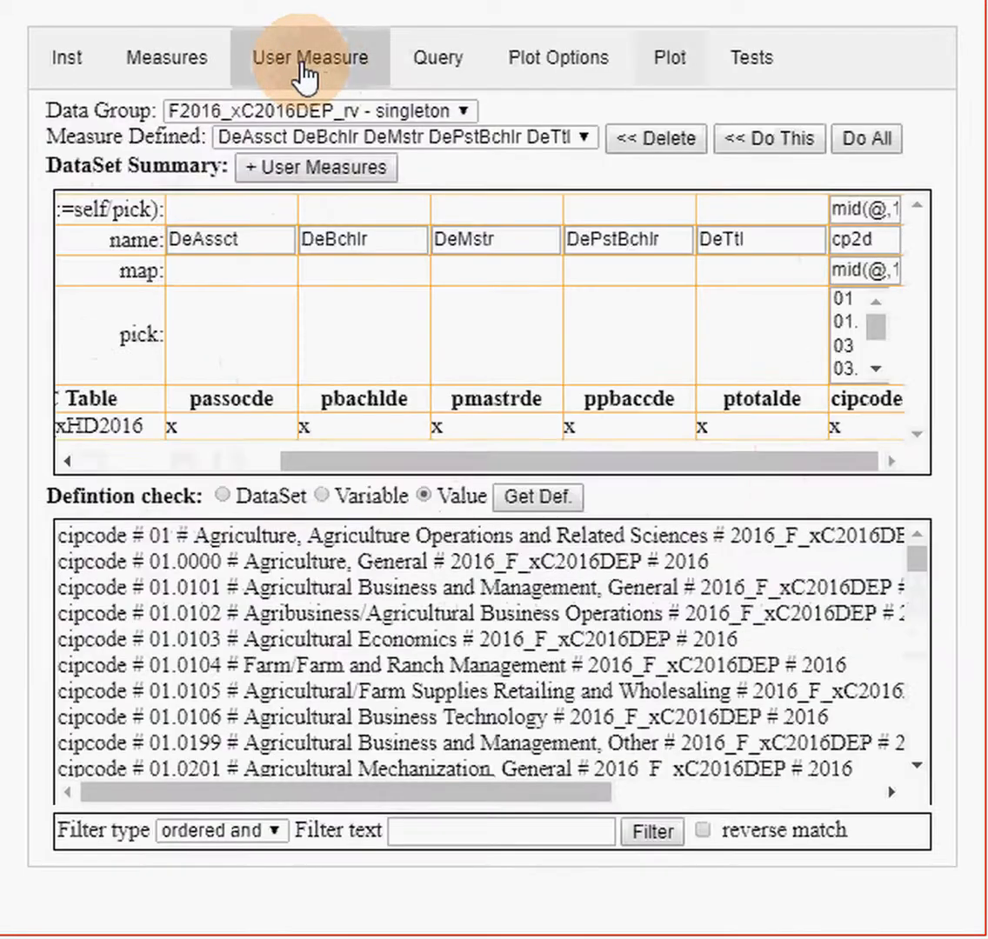
left_click(449, 836)
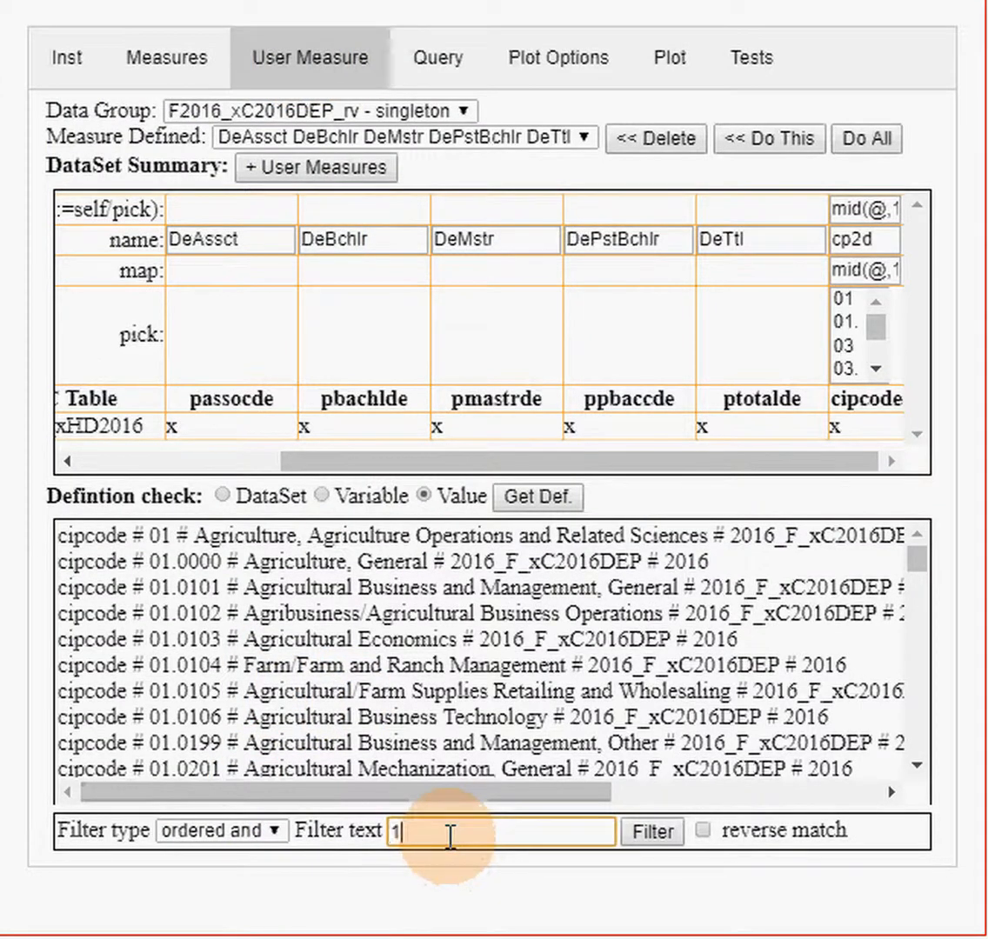
type("15.")
key("BackSpace")
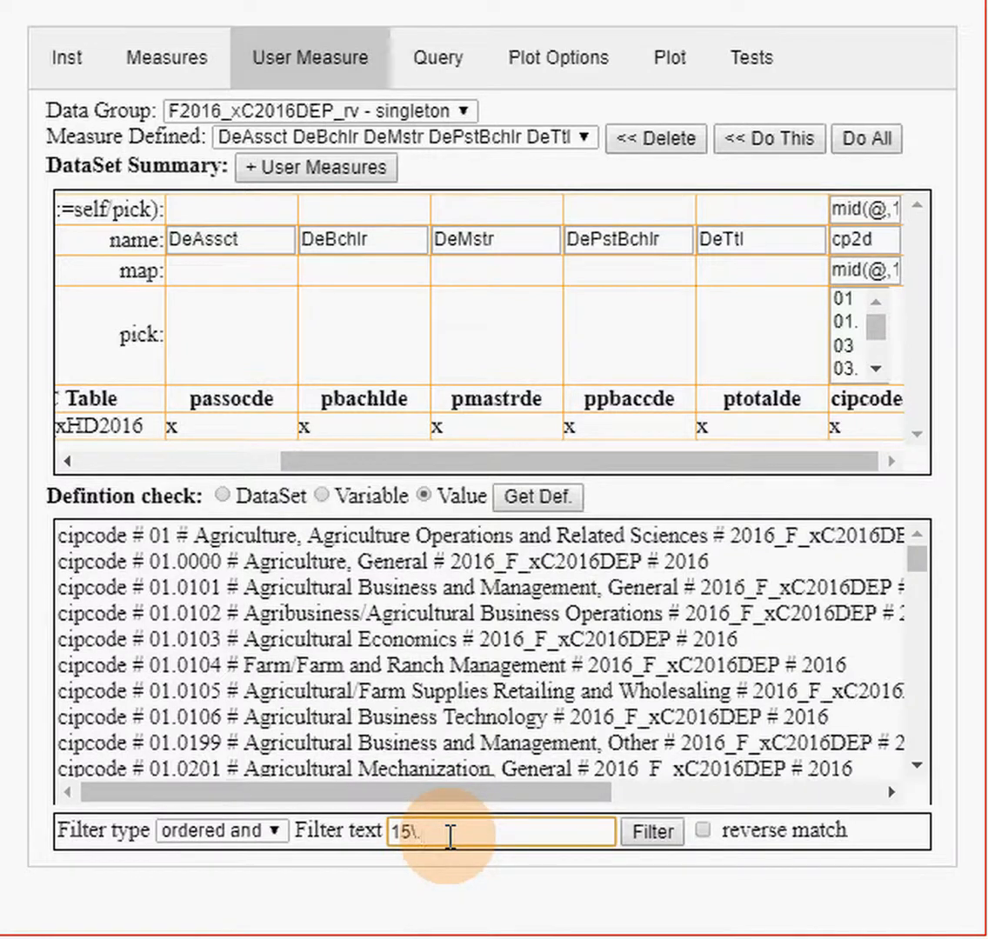
left_click(659, 836)
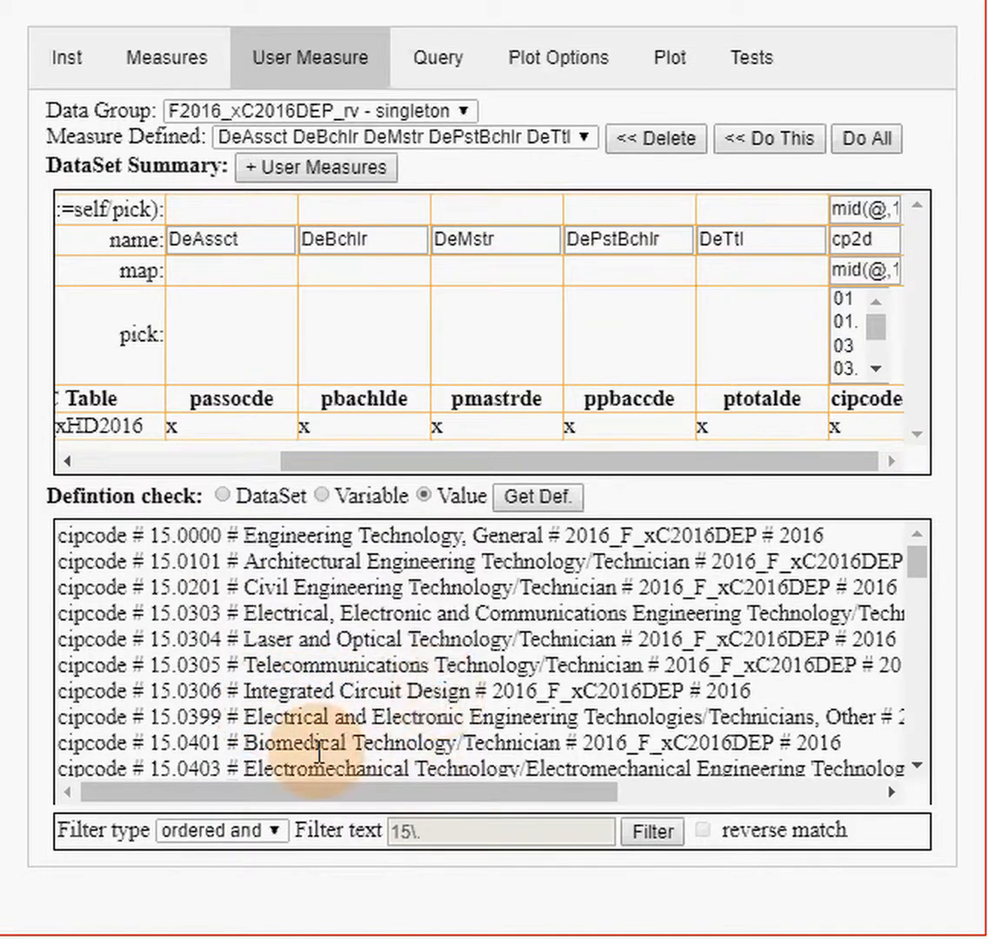
scroll(317, 756, "down", 2)
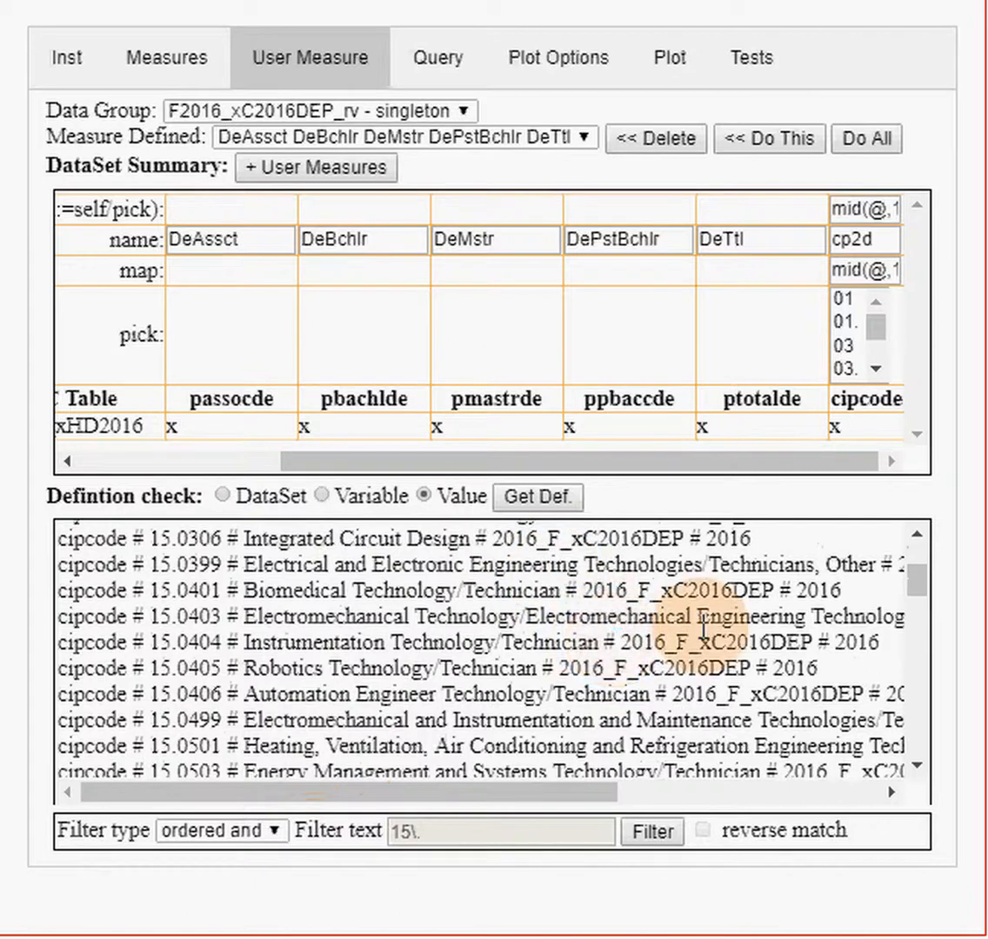
left_click_drag(558, 794, 165, 814)
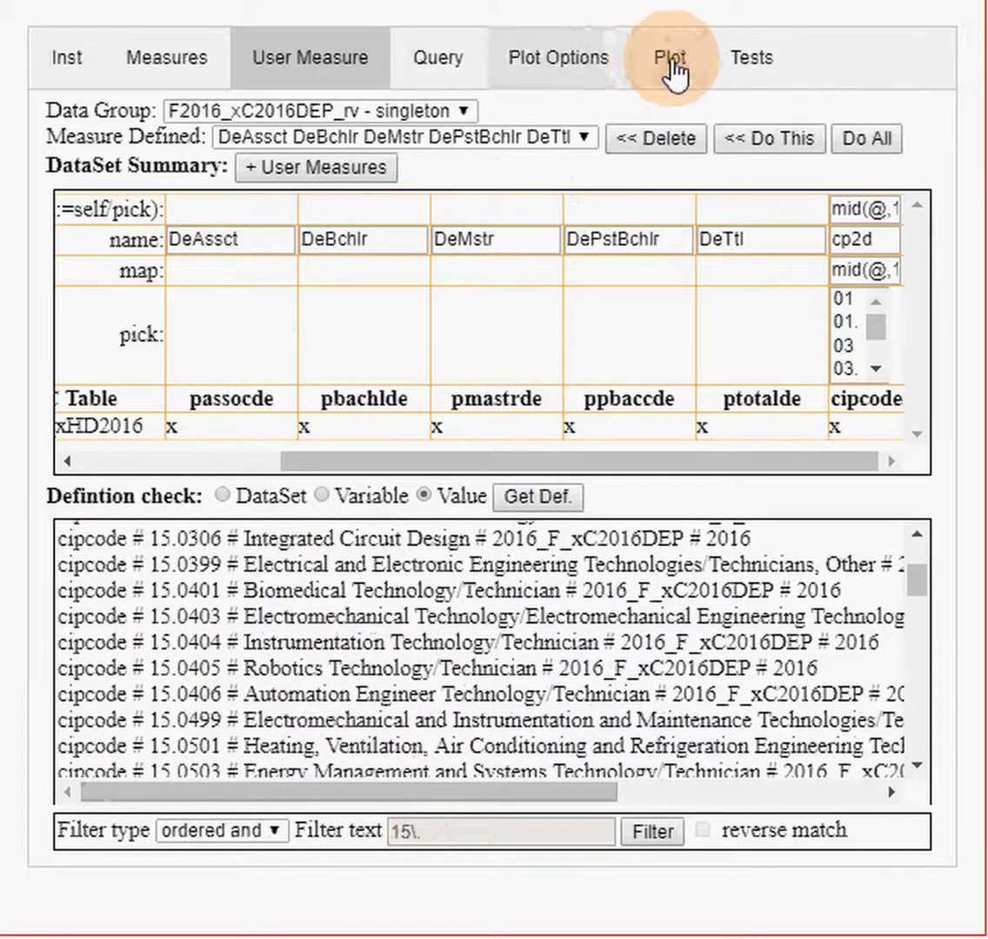
Step: Return to the MA degree-level chart and inspect its points at CIP codes 11 and 24
left_click(671, 71)
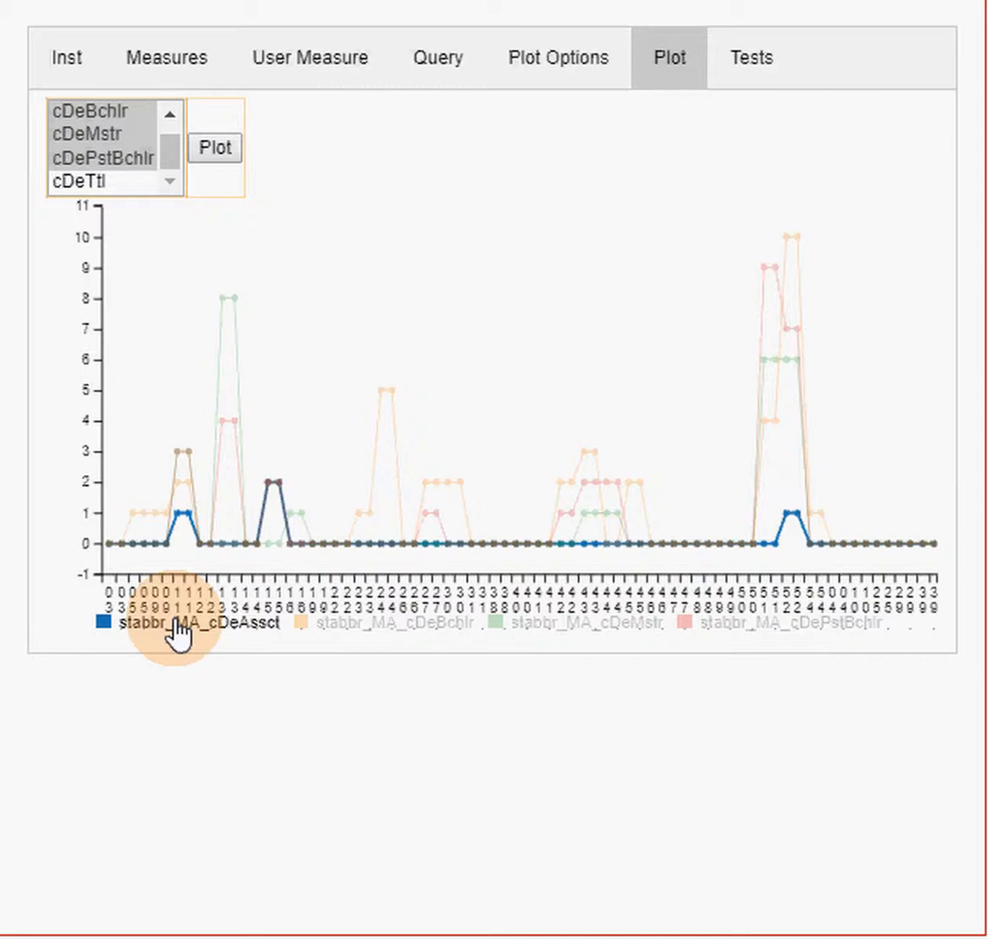
mouse_move(186, 526)
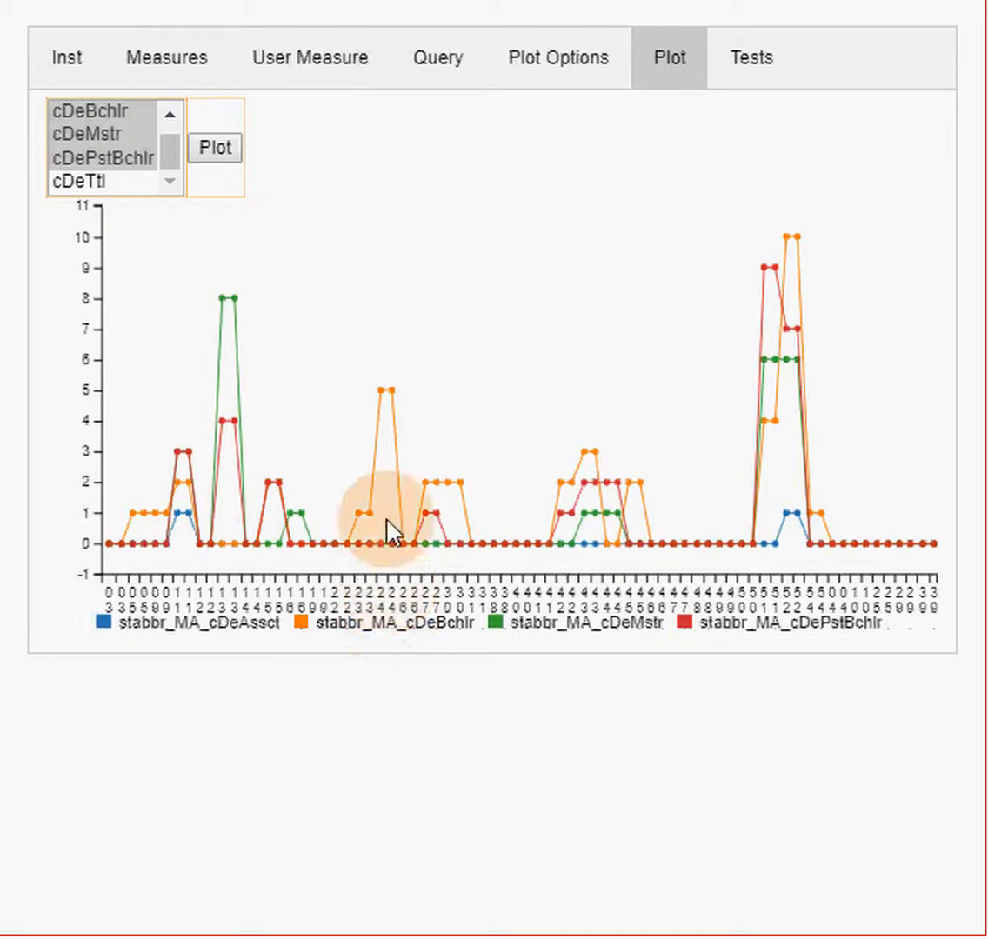
mouse_move(391, 407)
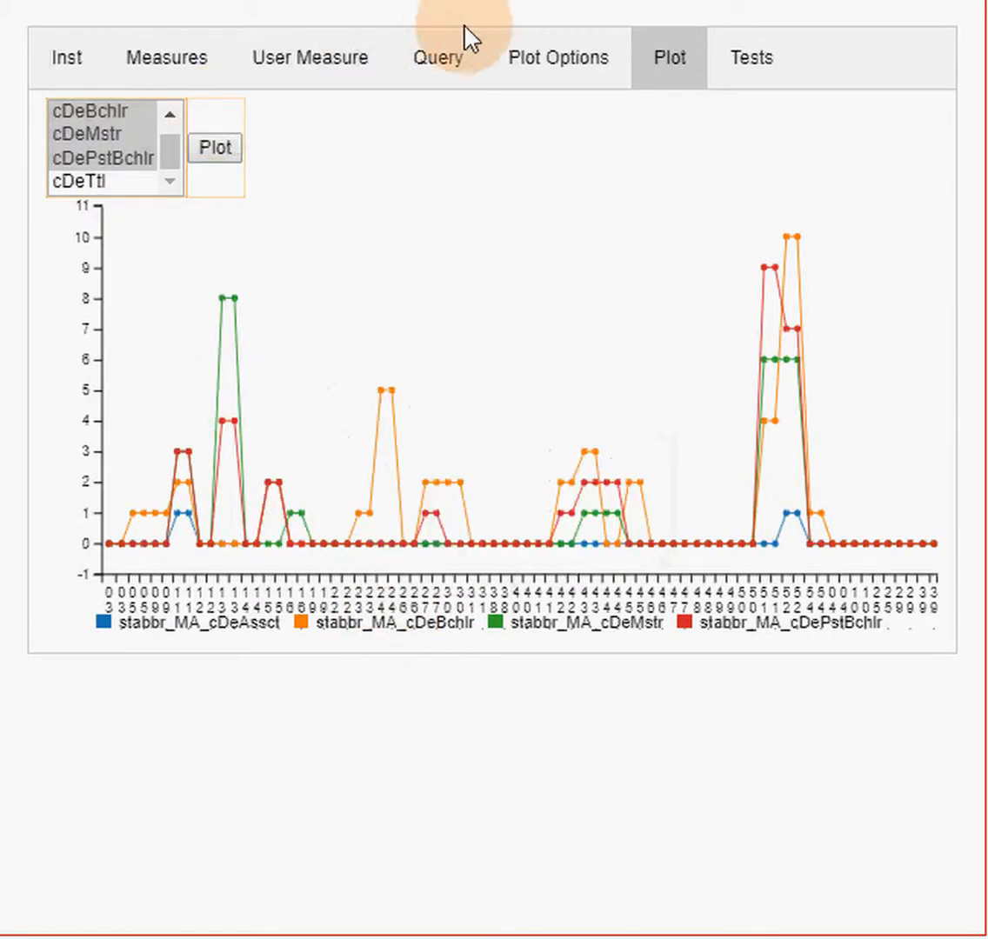
Step: Filter the cipcode value definitions by 24\., read the matching program names, and return to the MA chart
left_click(302, 59)
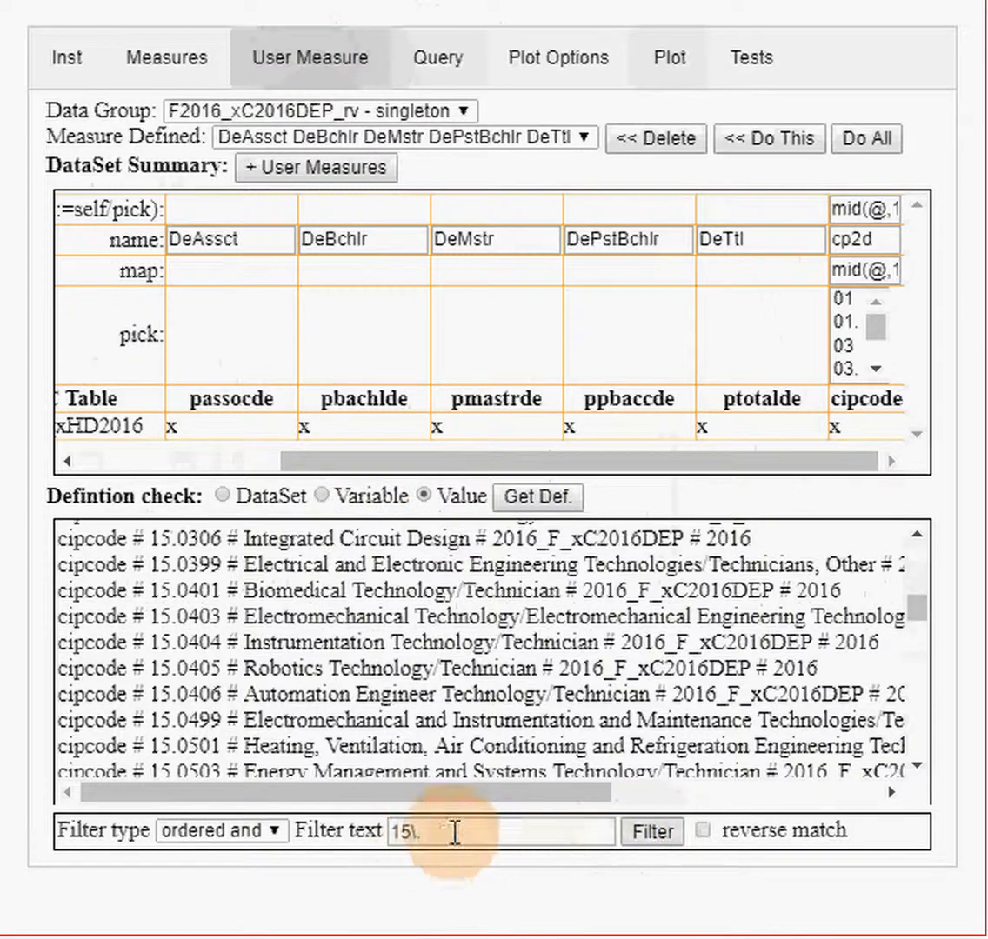
left_click(393, 832)
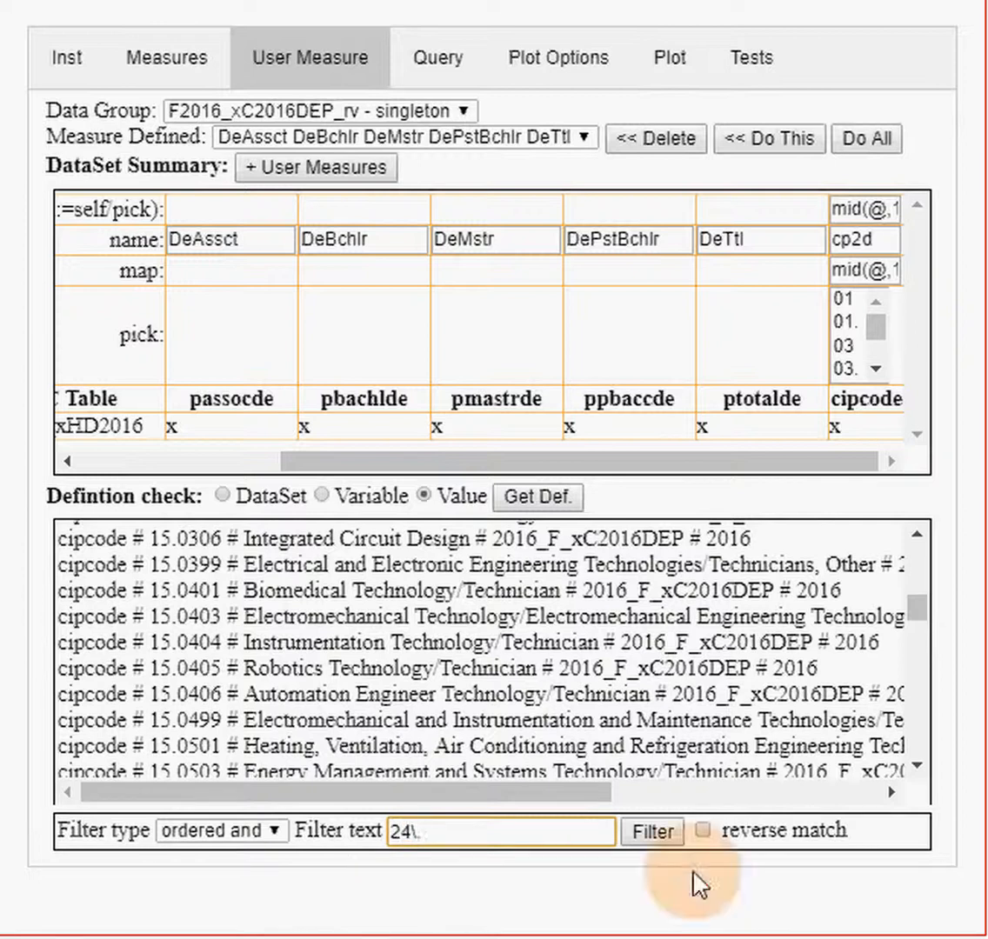
left_click(652, 831)
left_click(445, 826)
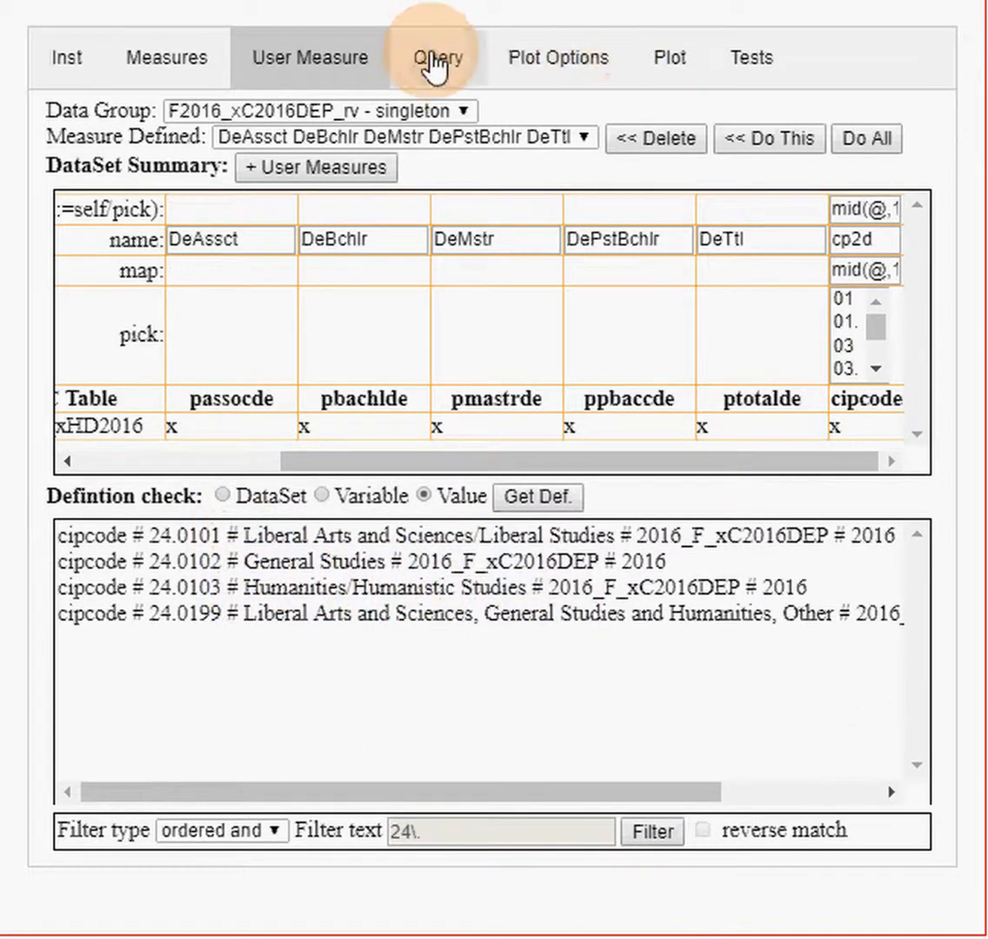
left_click(667, 61)
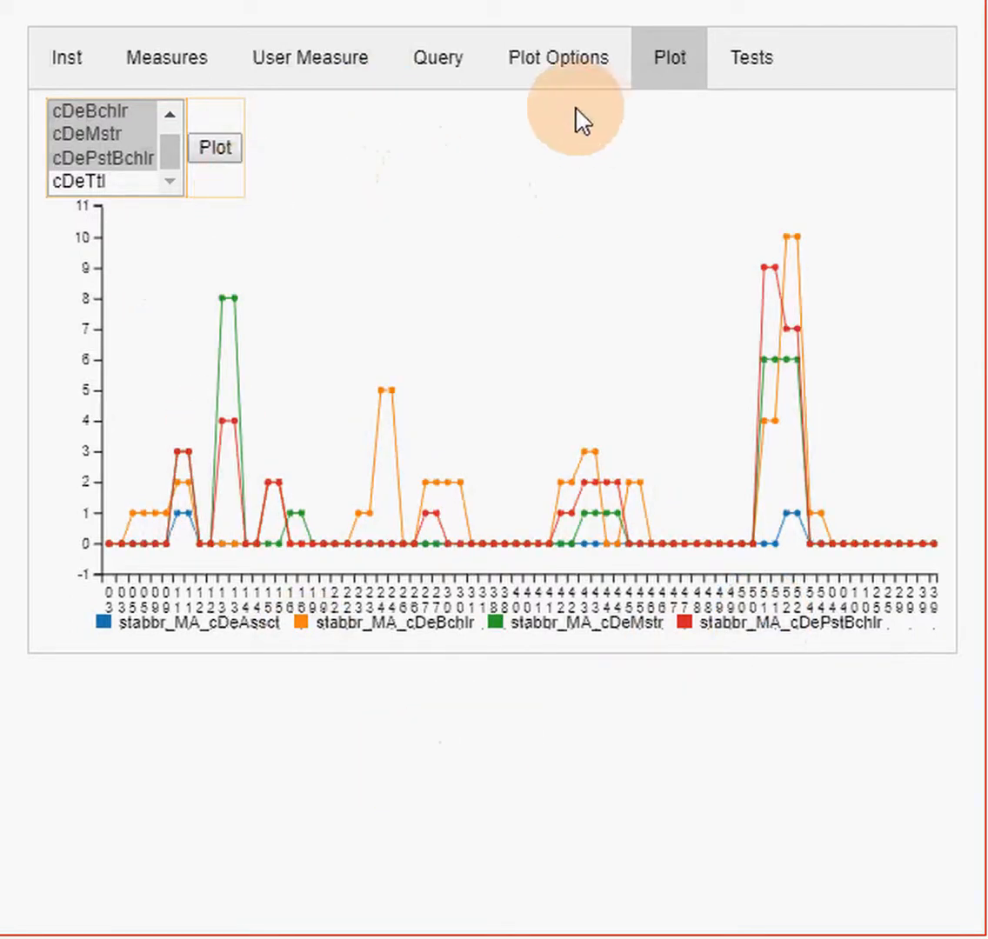
Step: Select NE instead of MA as the stabbr value in the plot options and recalculate all points
left_click(561, 77)
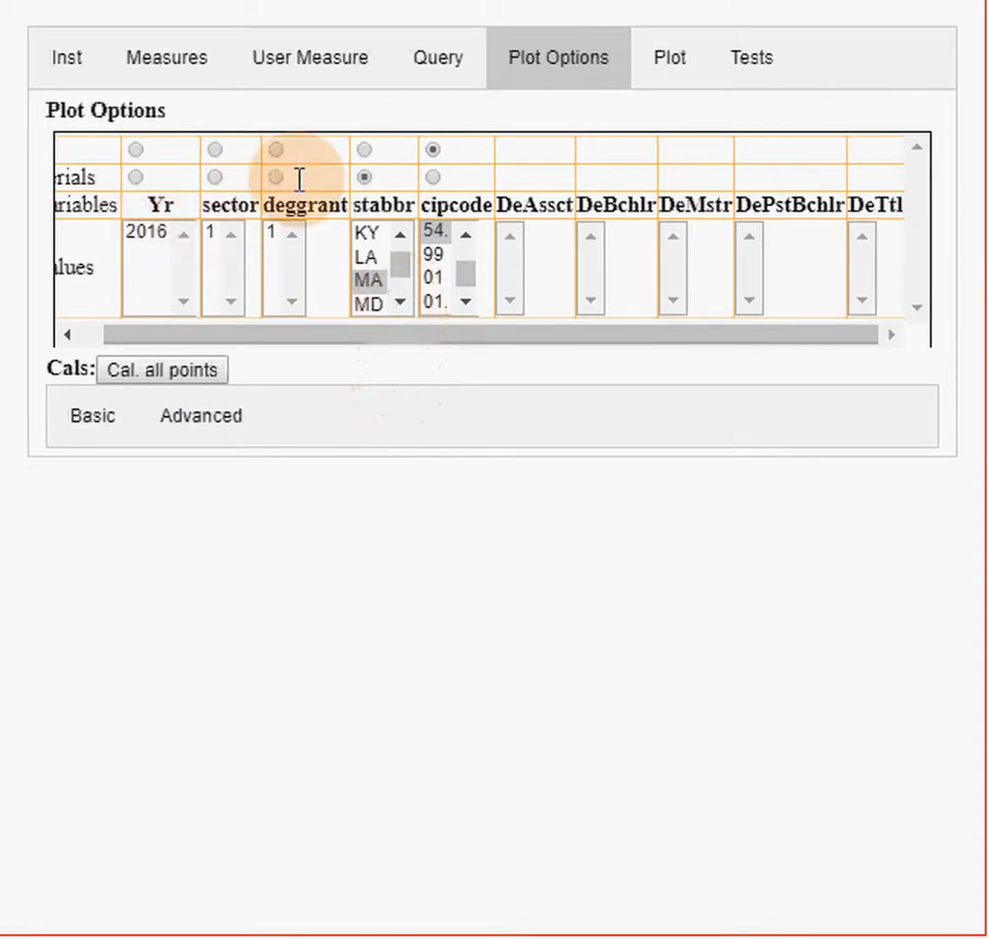
left_click(404, 303)
left_click(403, 304)
left_click(402, 304)
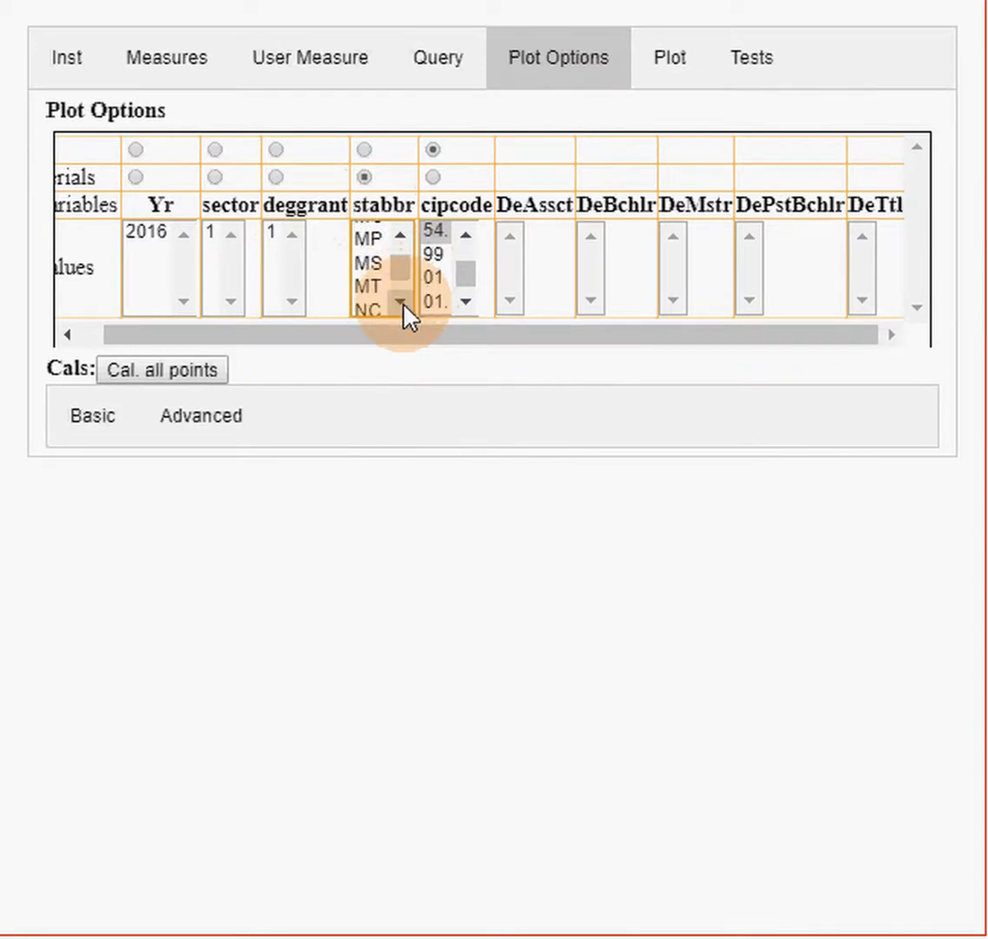
left_click(400, 303)
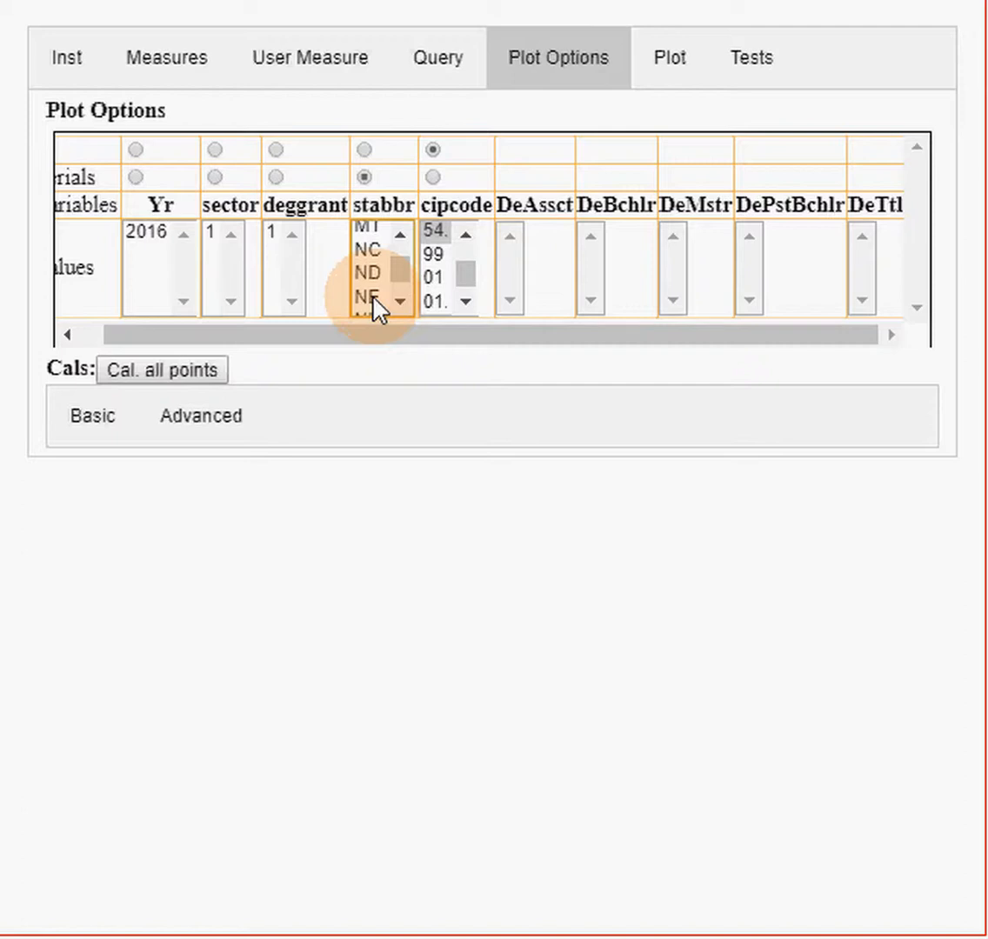
left_click(372, 301)
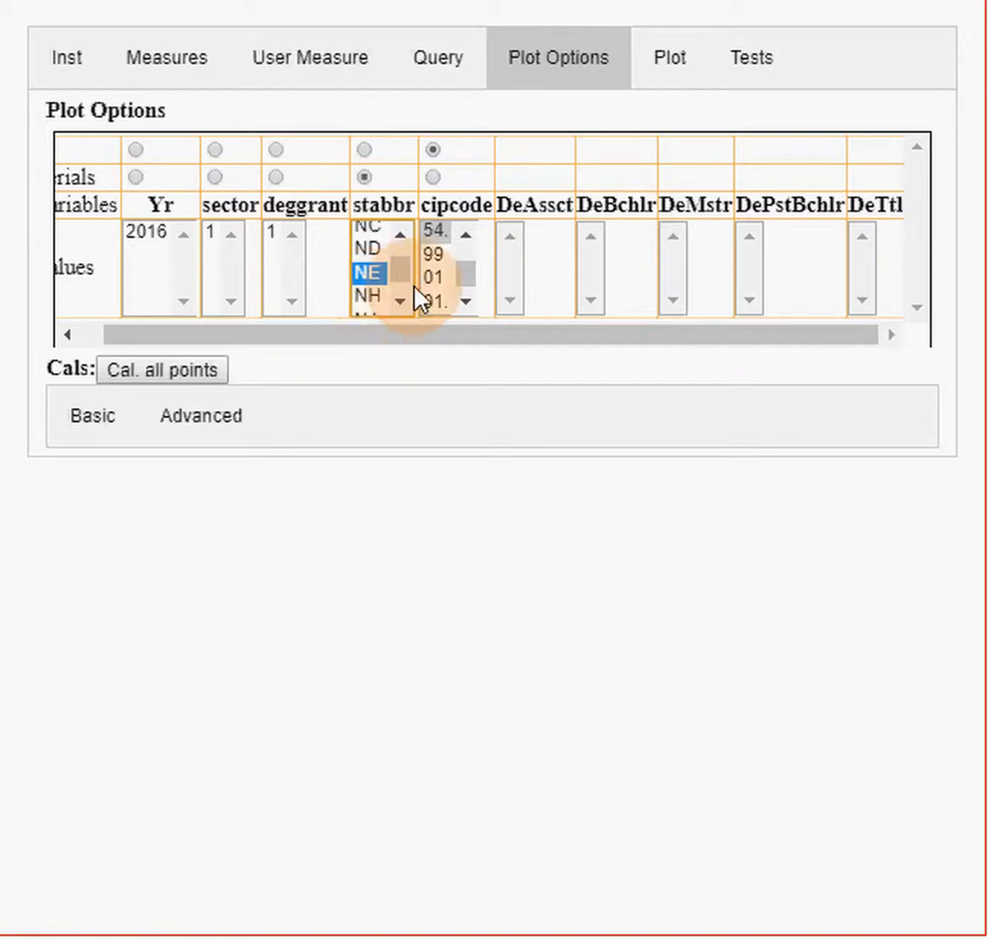
scroll(405, 275, "up", 10)
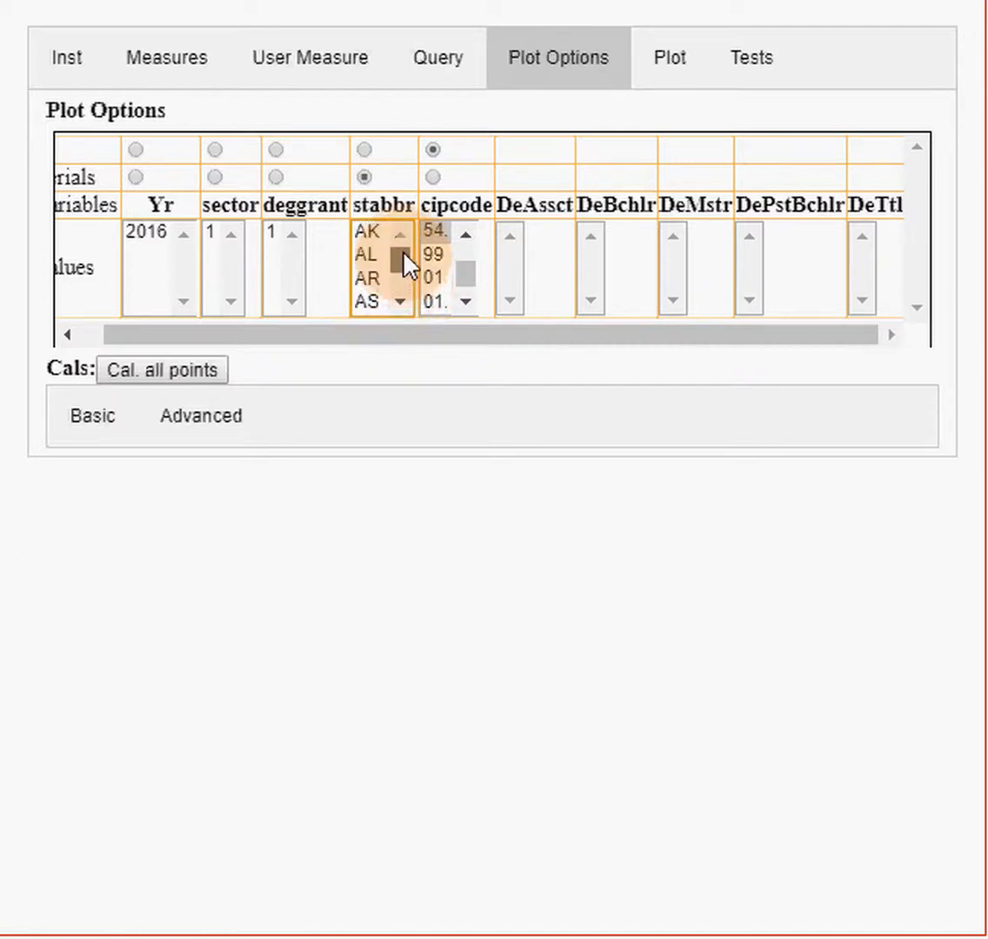
scroll(405, 274, "down", 8)
scroll(402, 309, "down", 5)
scroll(402, 311, "down", 2)
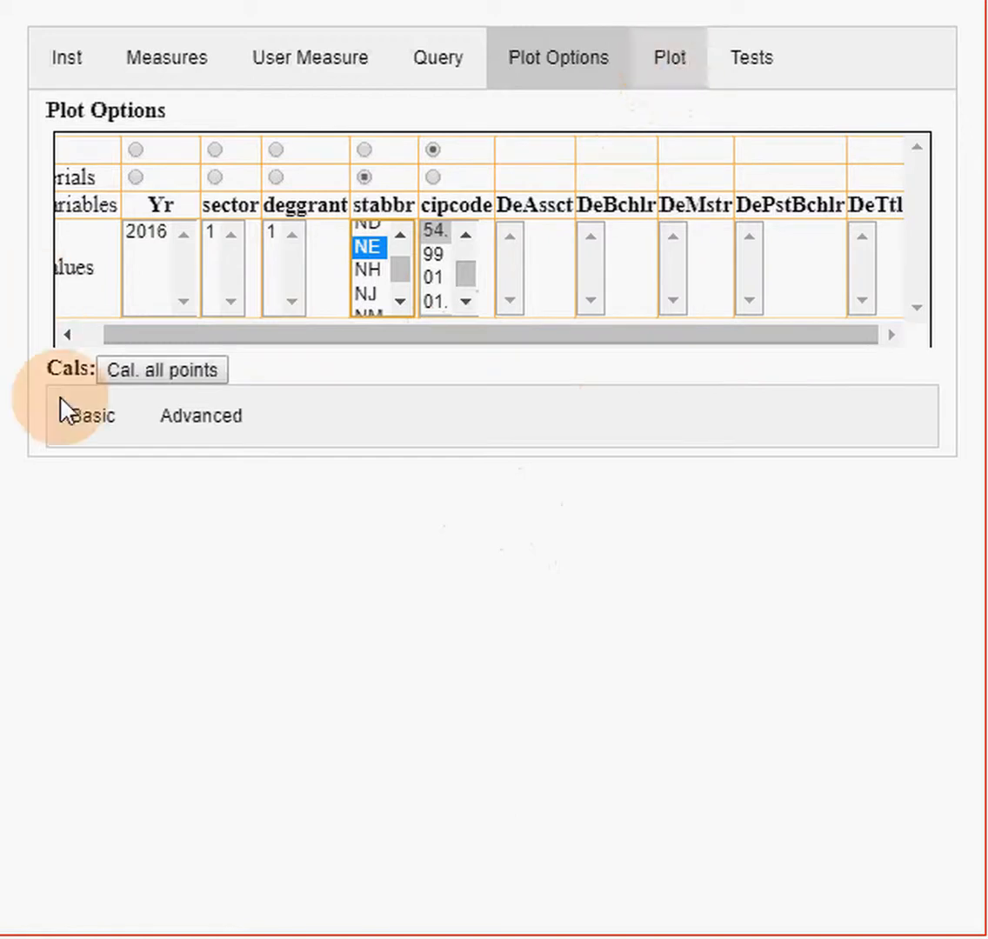
left_click(155, 383)
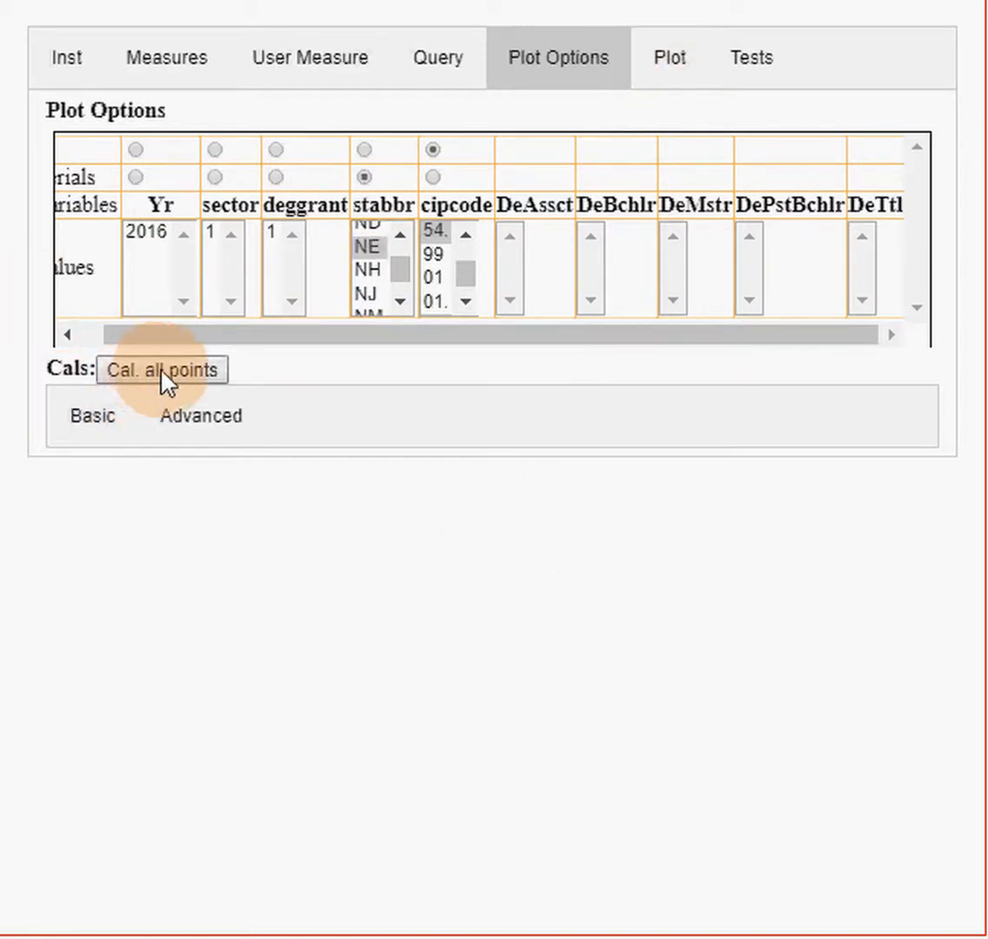
Step: Plot cDeTtl for MA and NE, then compare the two series and inspect the totals around CIP code 43
left_click(671, 69)
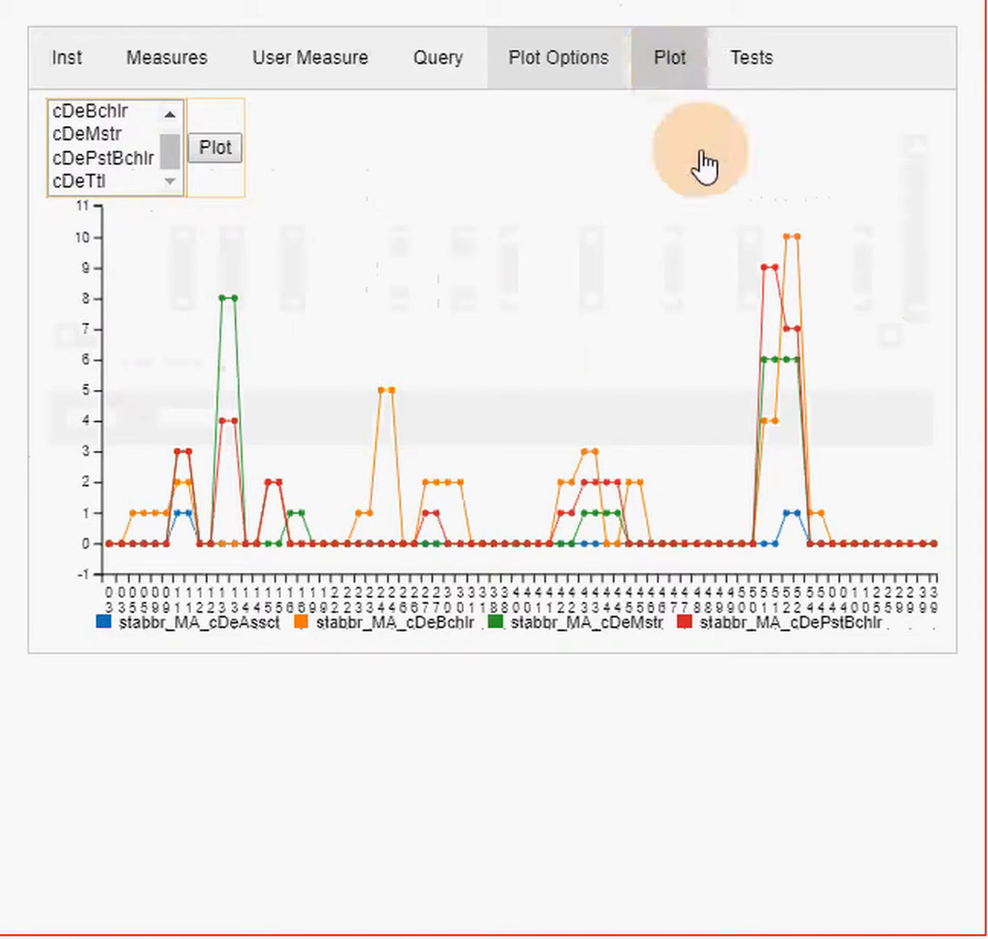
left_click(103, 180)
left_click(219, 150)
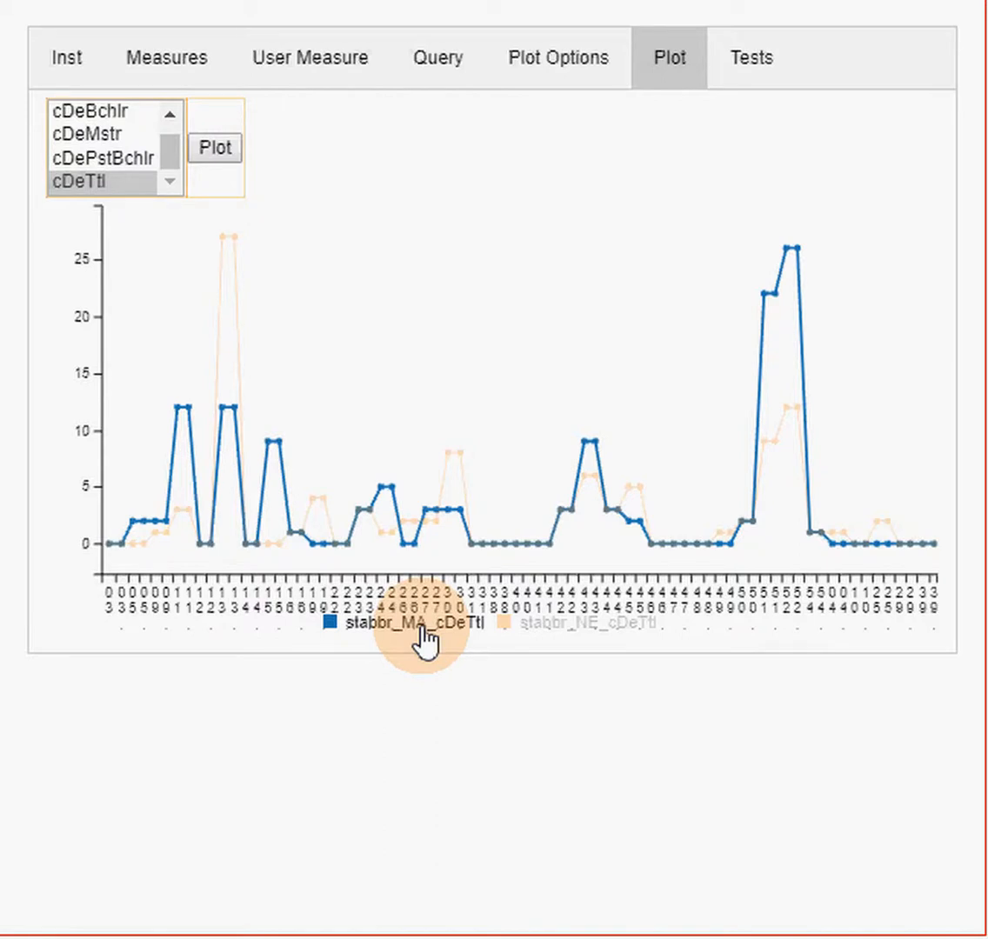
left_click(581, 621)
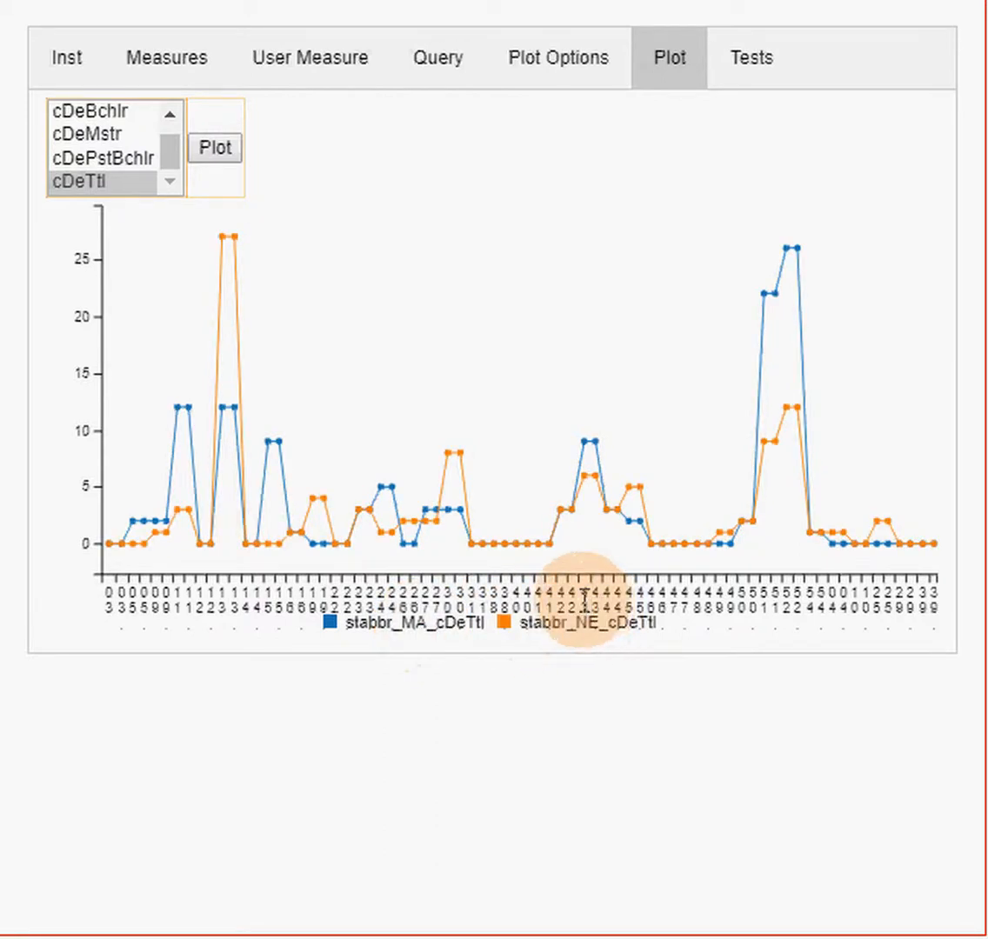
mouse_move(589, 445)
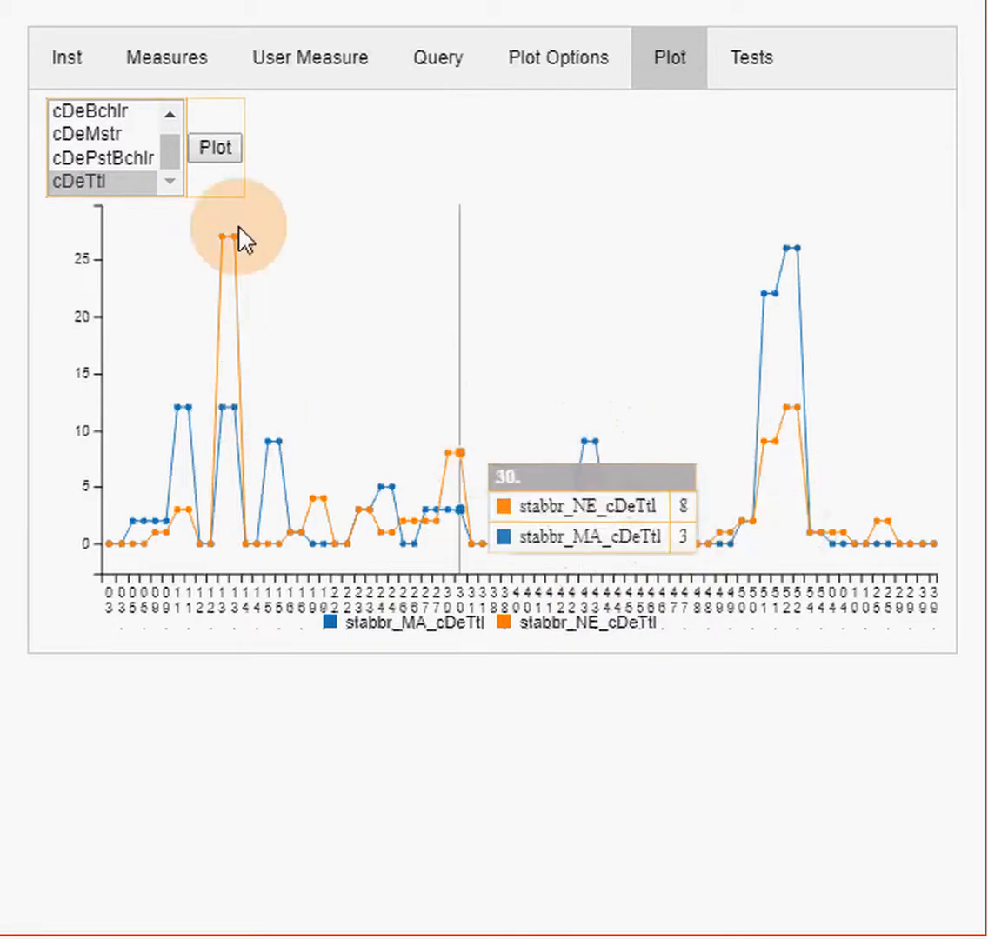
Step: Filter the cipcode value definitions by 43\., read the matching program names, and inspect CIP code 43 on the MA and NE totals chart
left_click(282, 59)
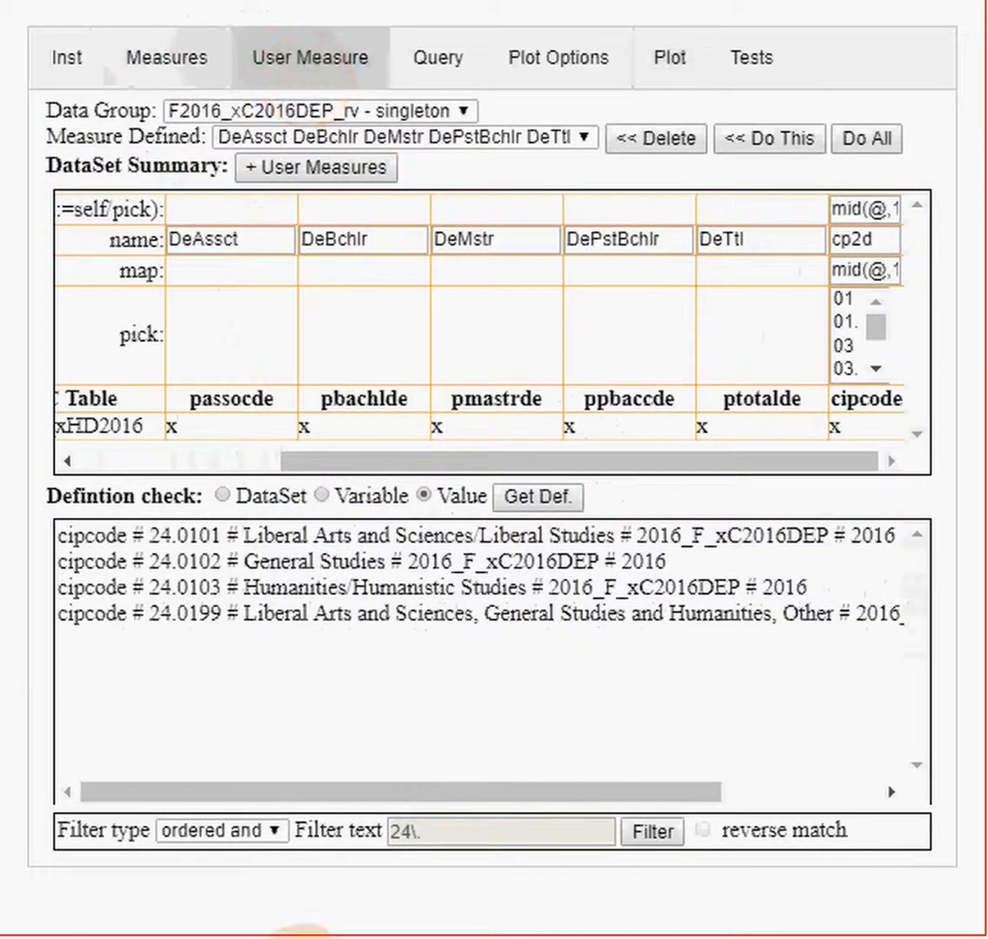
left_click(405, 837)
key("Delete")
key("Right")
type("3")
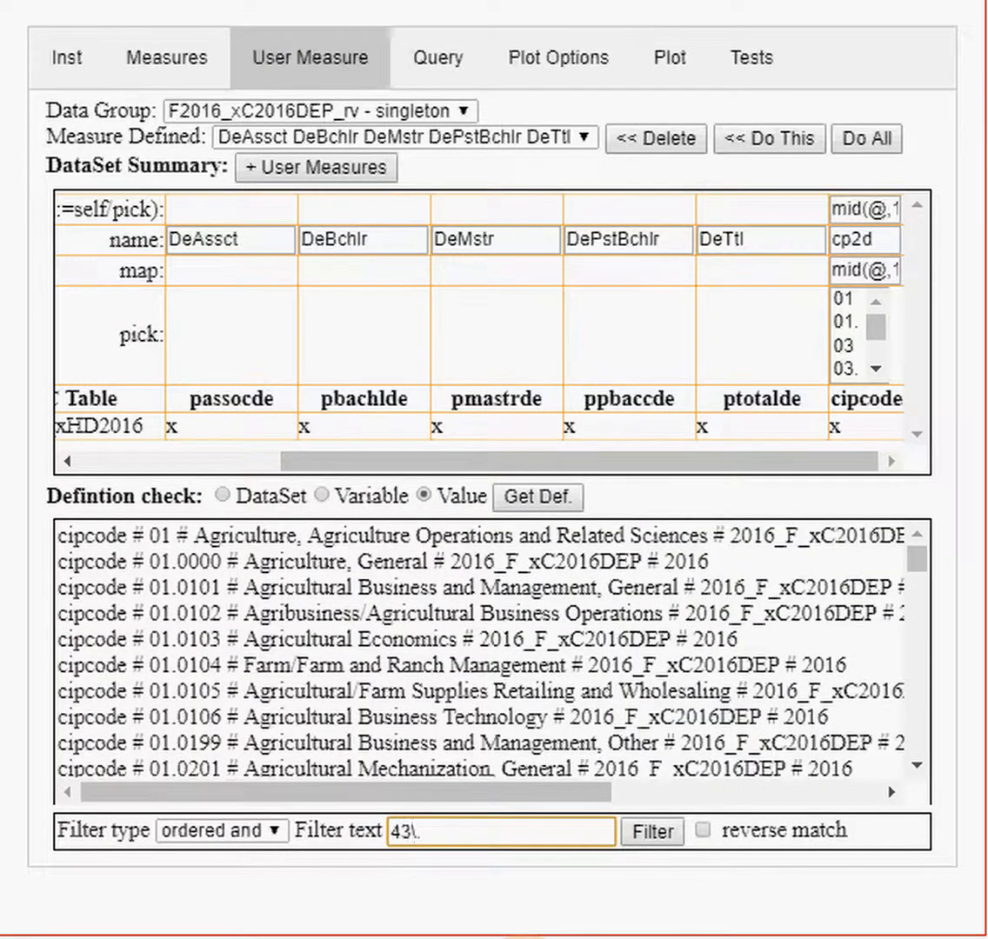
left_click(656, 832)
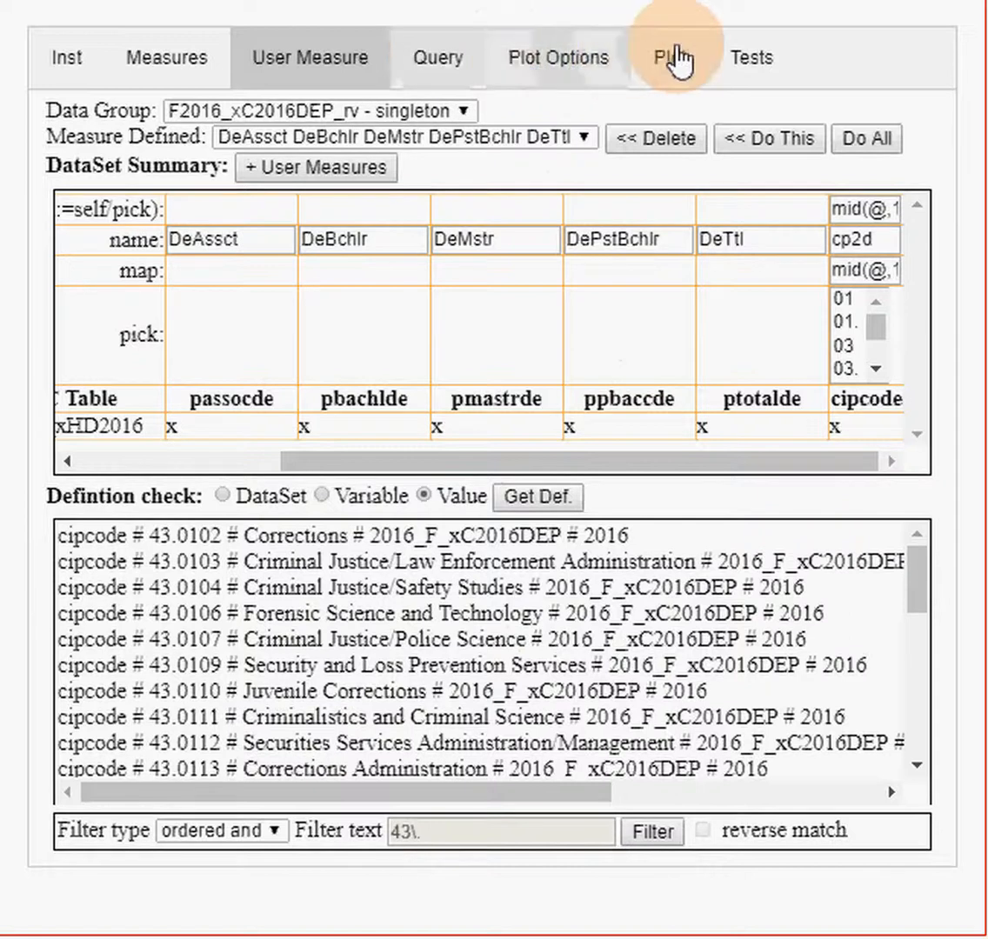
left_click(674, 68)
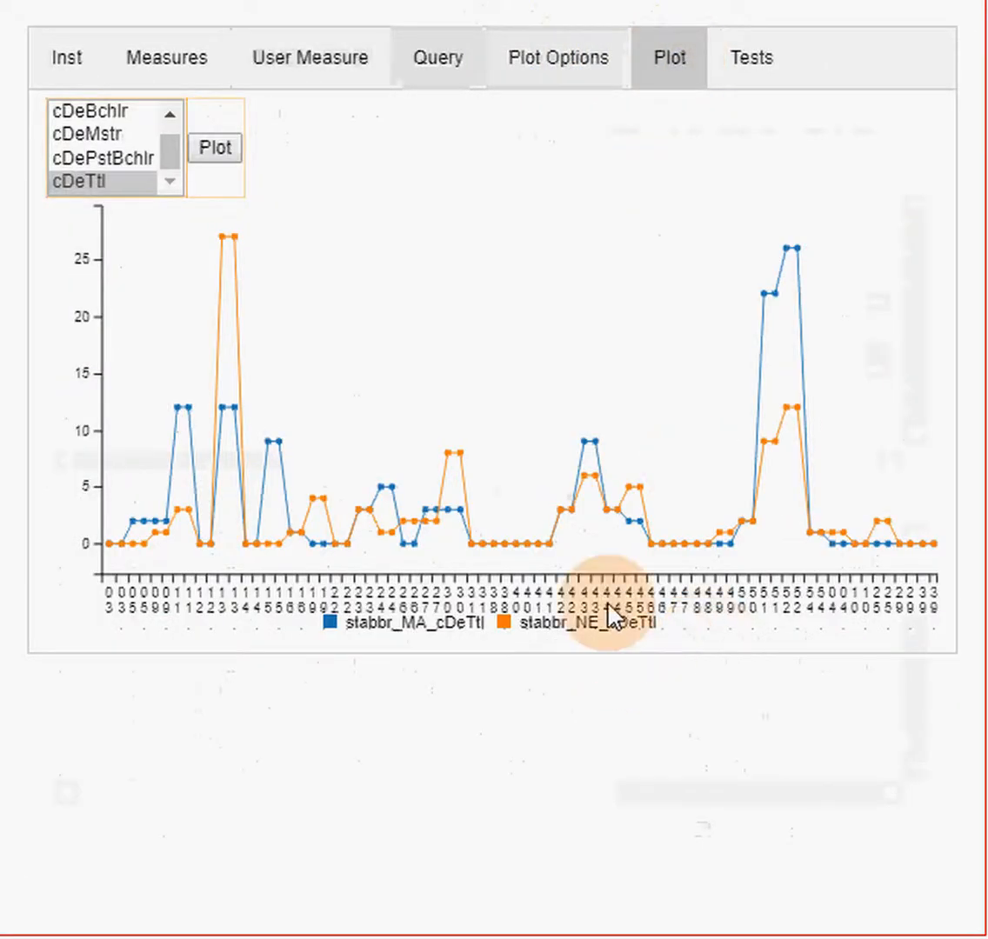
mouse_move(589, 454)
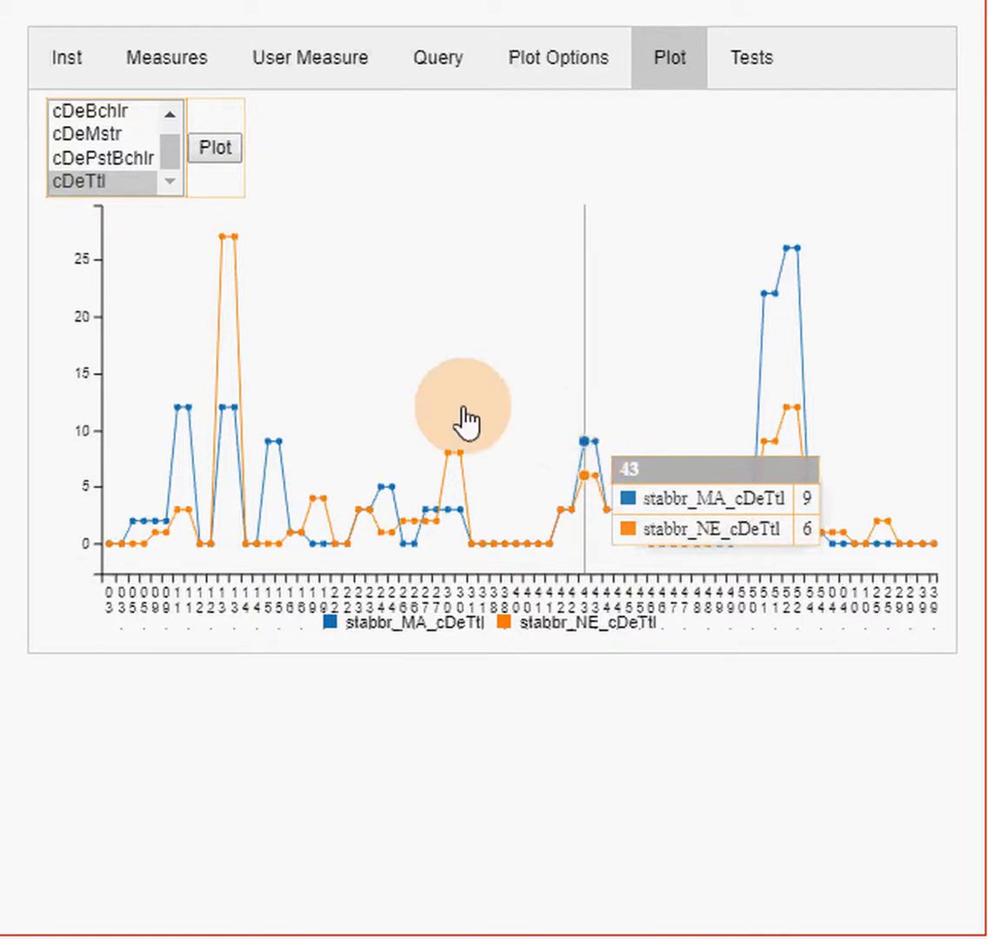
Step: Plot cDeBchlr and cDeMstr together for MA and NE, and single out the MA series for comparison
left_click(170, 159)
left_click_drag(171, 159, 169, 130)
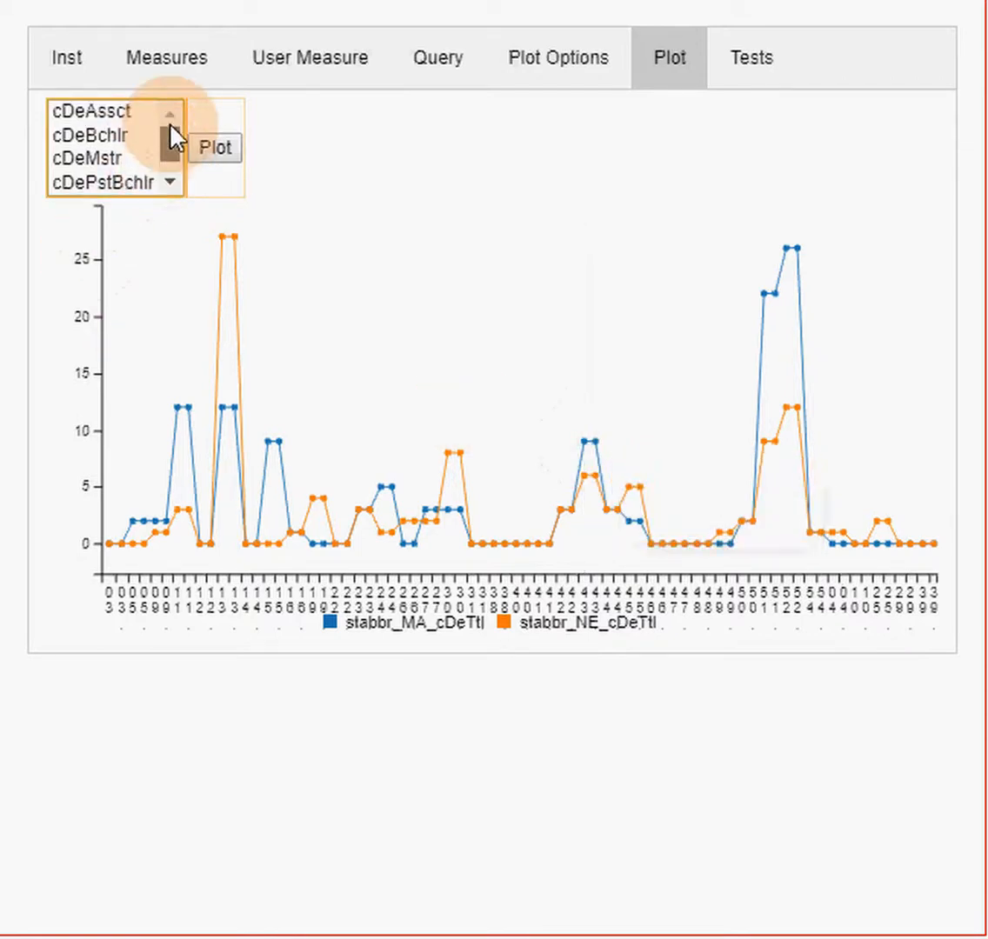
left_click(90, 136)
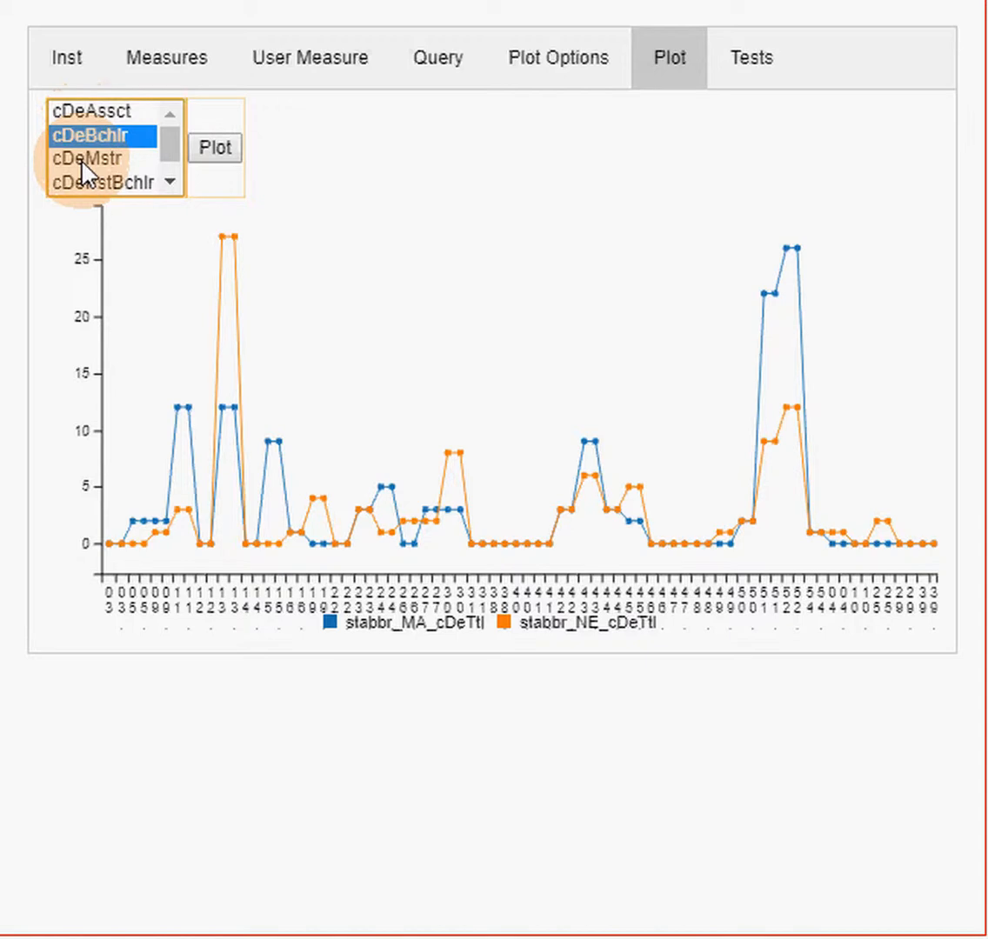
left_click(83, 161, "ctrl")
left_click(213, 149)
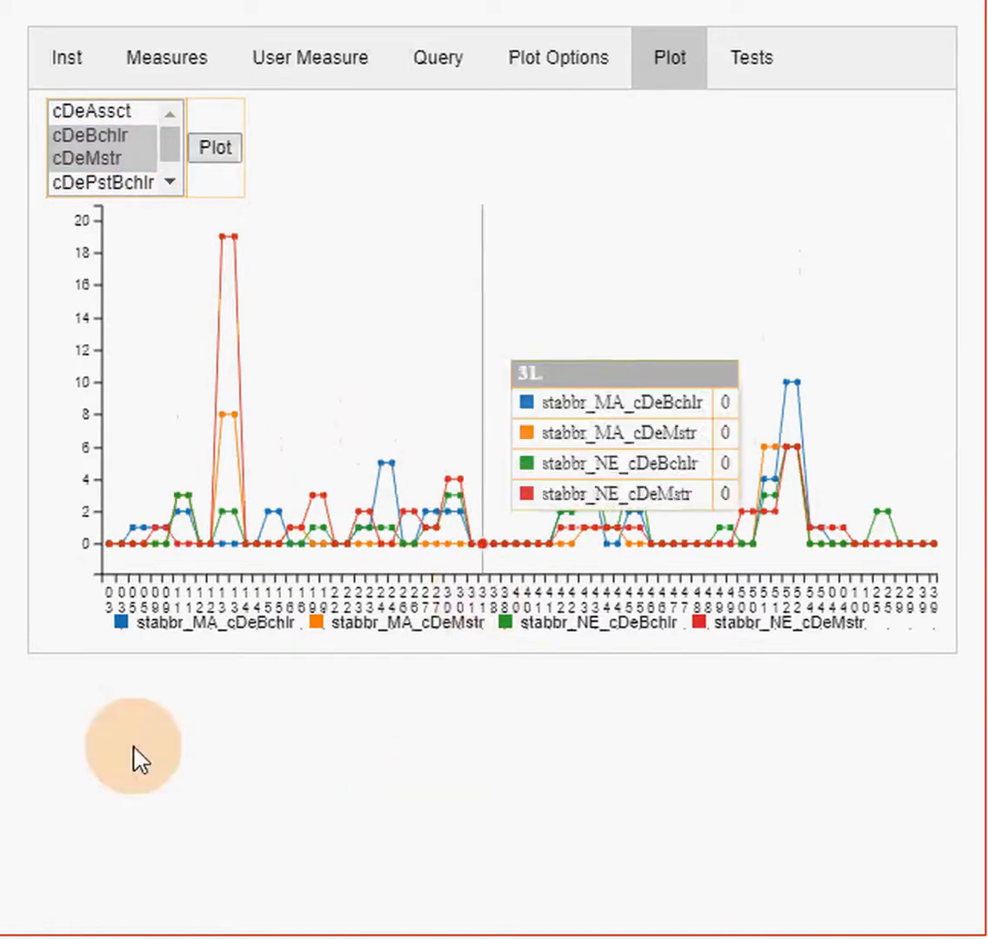
left_click(190, 624)
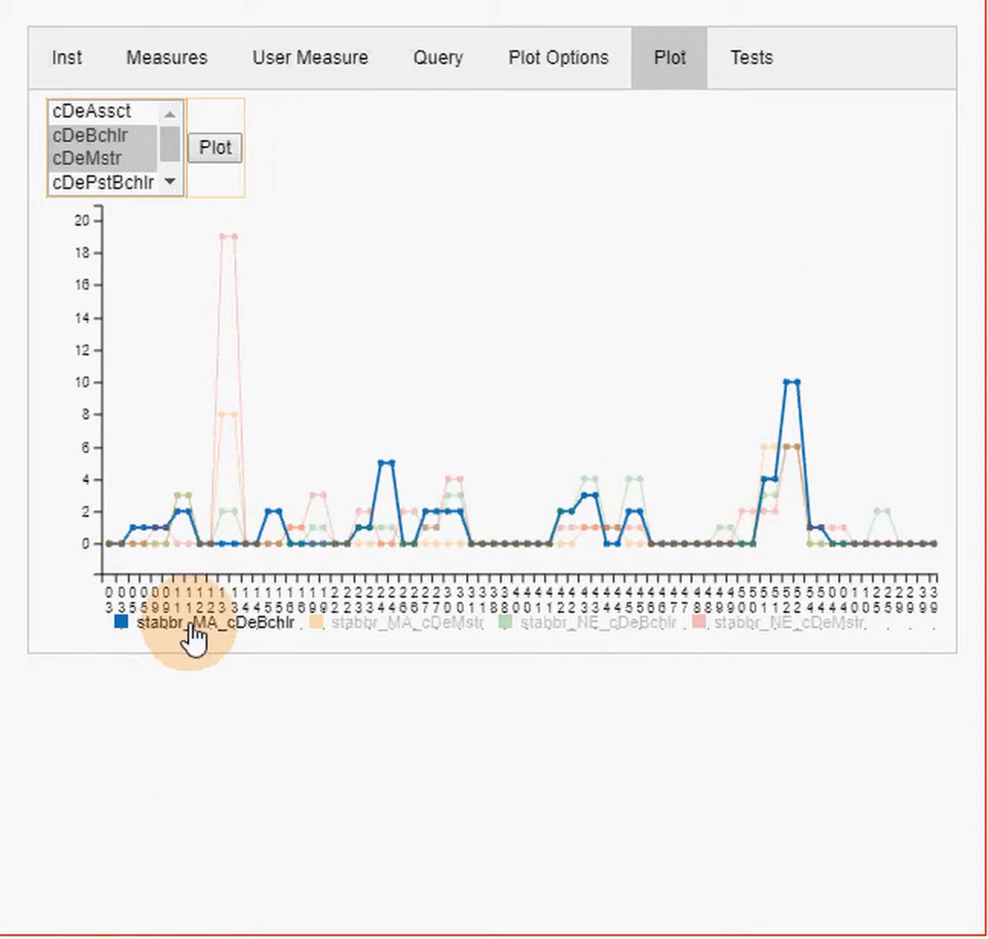
left_click(378, 637)
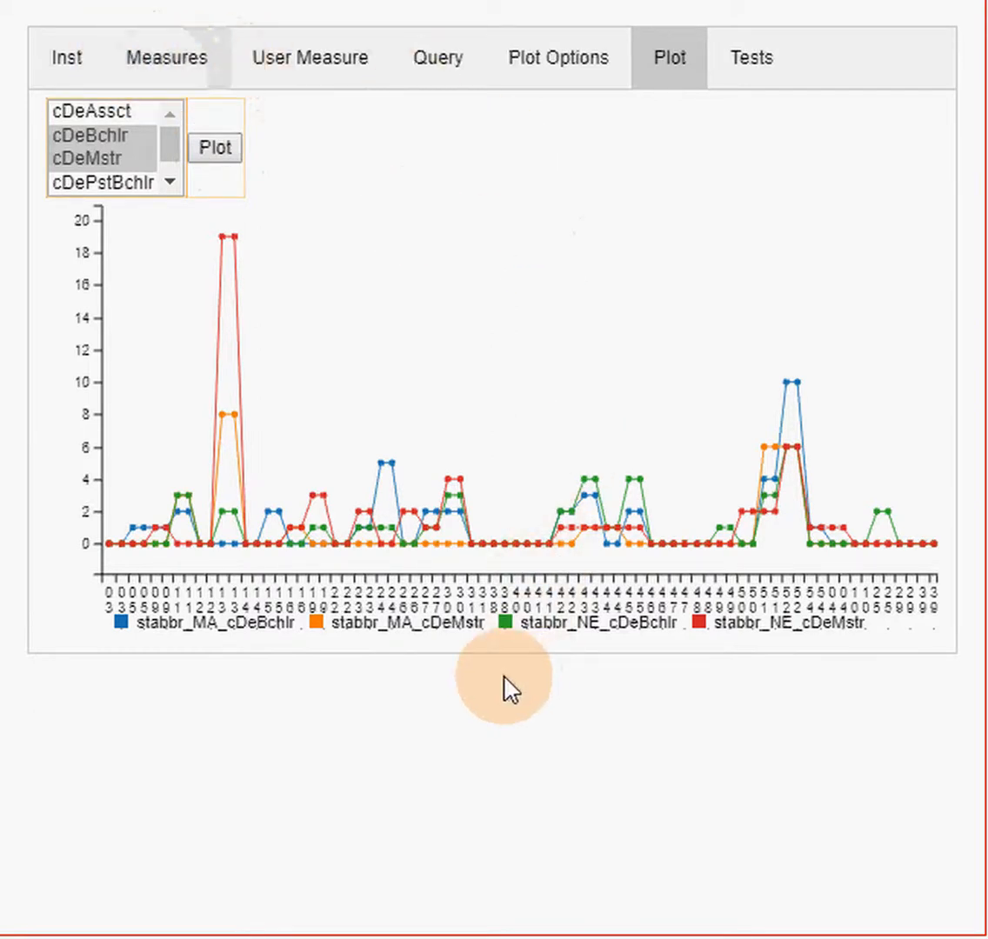
Step: Review the institution selection, picked measures and user measure definitions, and look through the query data to its last rows
left_click(79, 68)
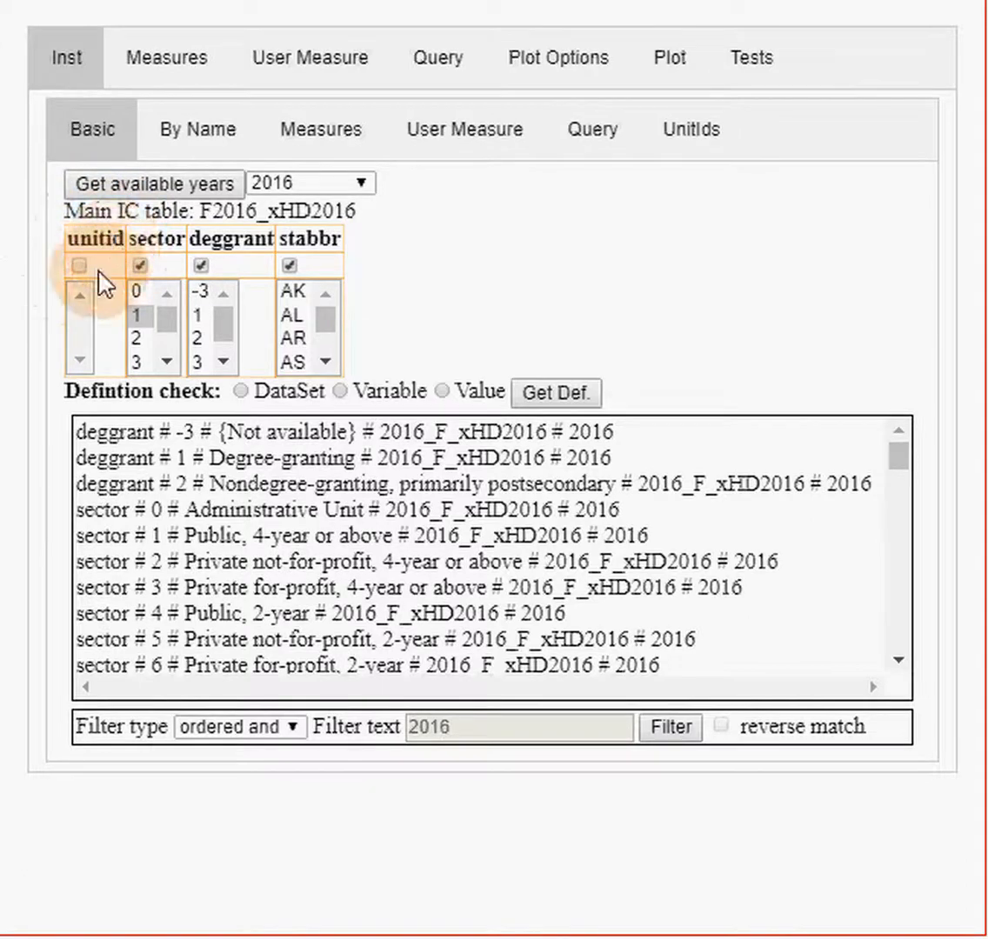
left_click(180, 74)
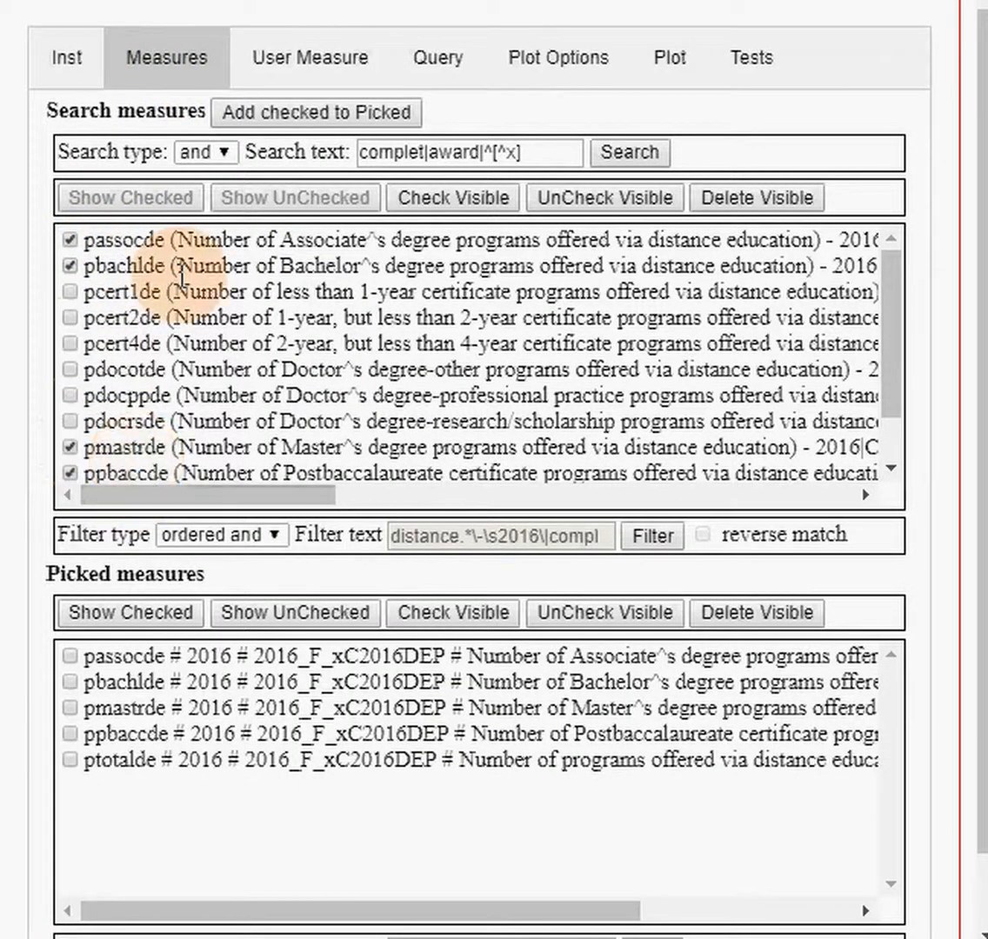
left_click(300, 84)
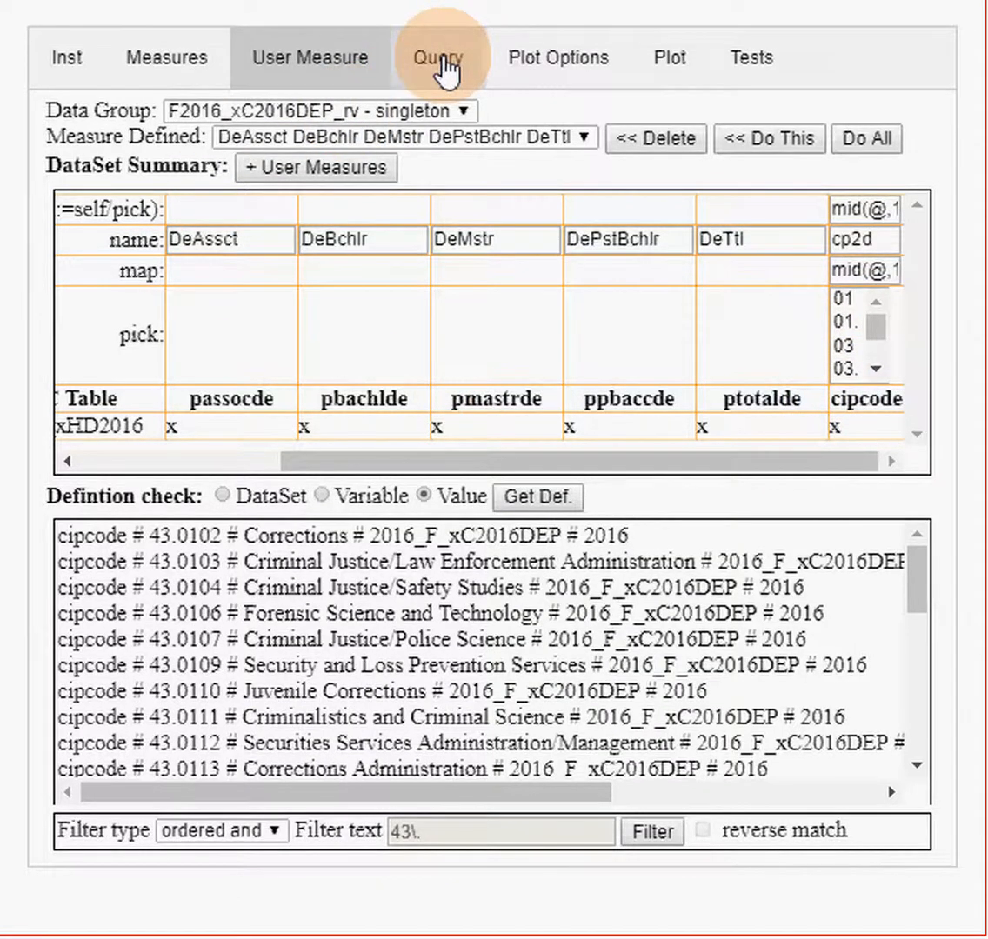
left_click(439, 69)
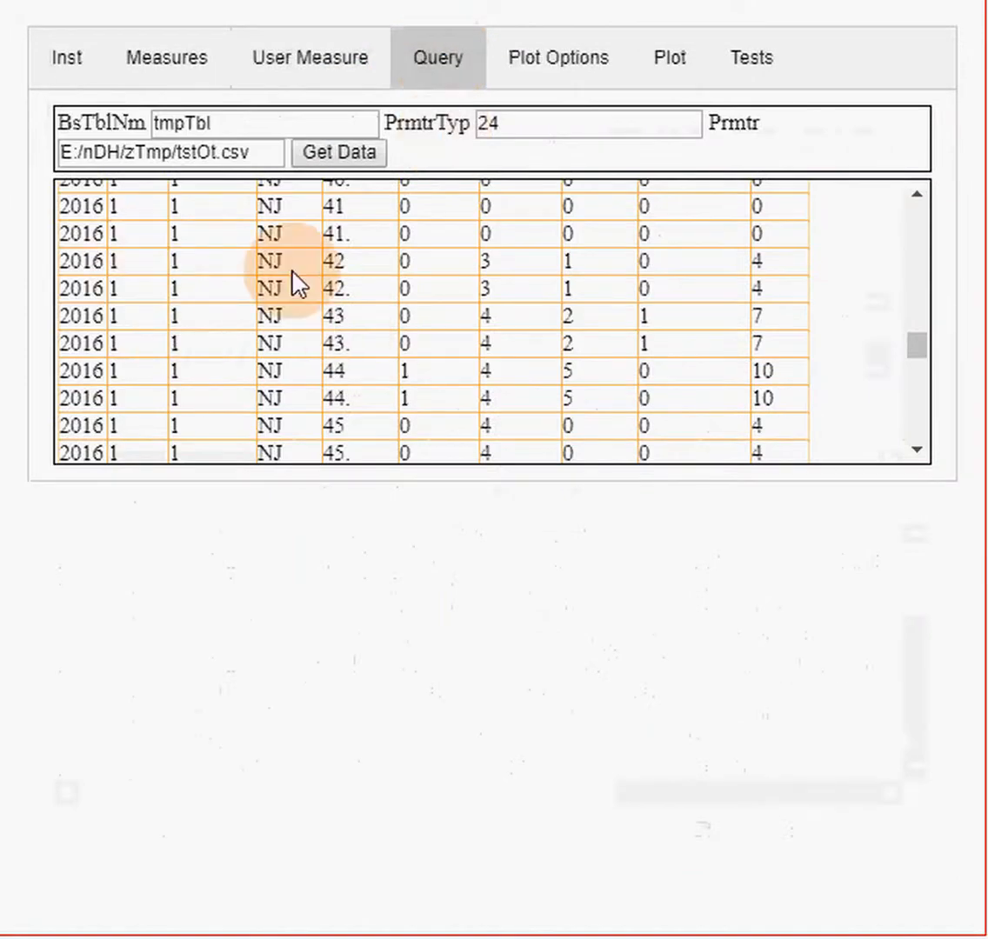
left_click_drag(926, 287, 915, 439)
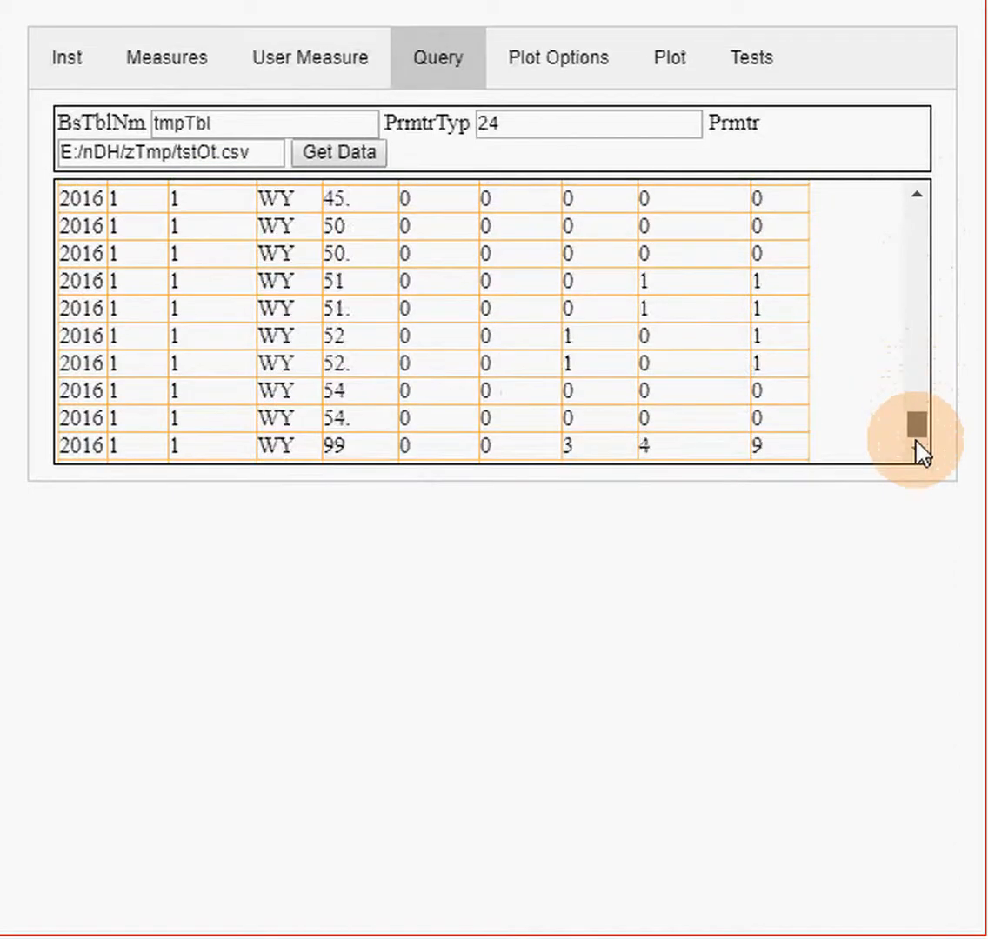
Step: Review the plot options and the basic calculation equations for vDeTtl and cDeTtl, and return to the bachelor's and master's chart
left_click(555, 69)
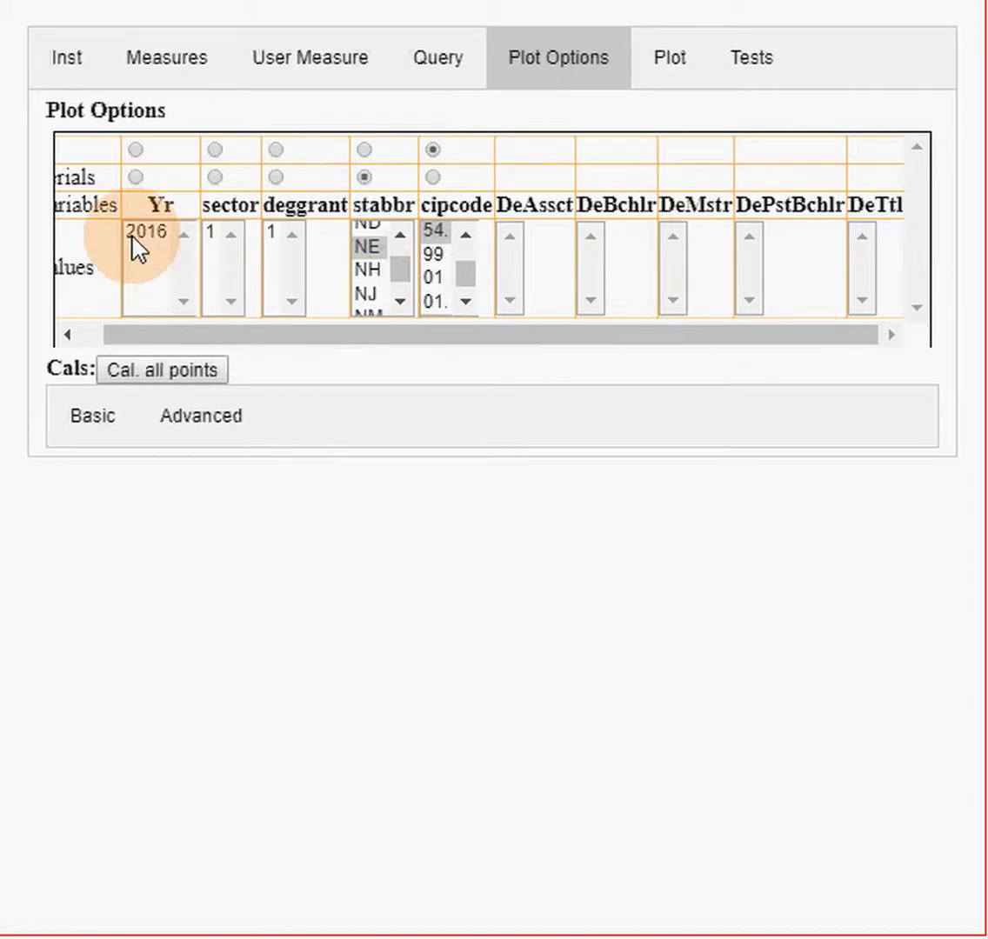
left_click(87, 426)
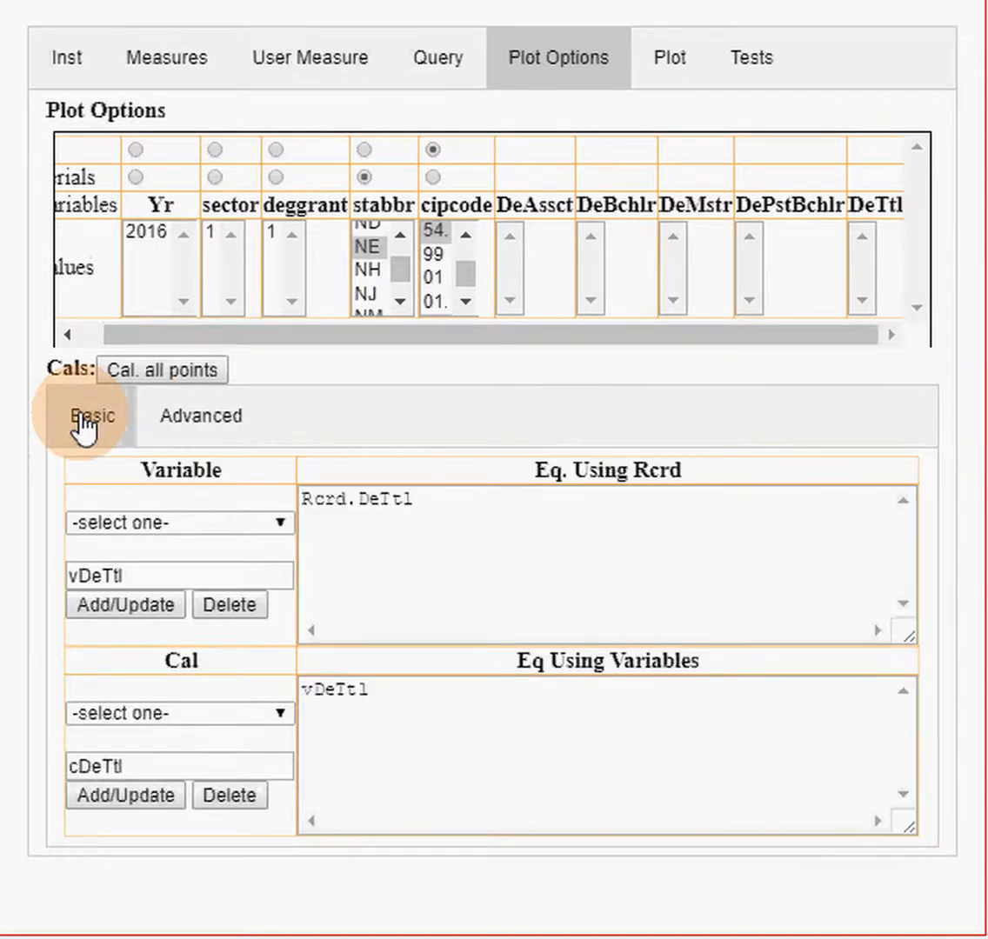
left_click(339, 741)
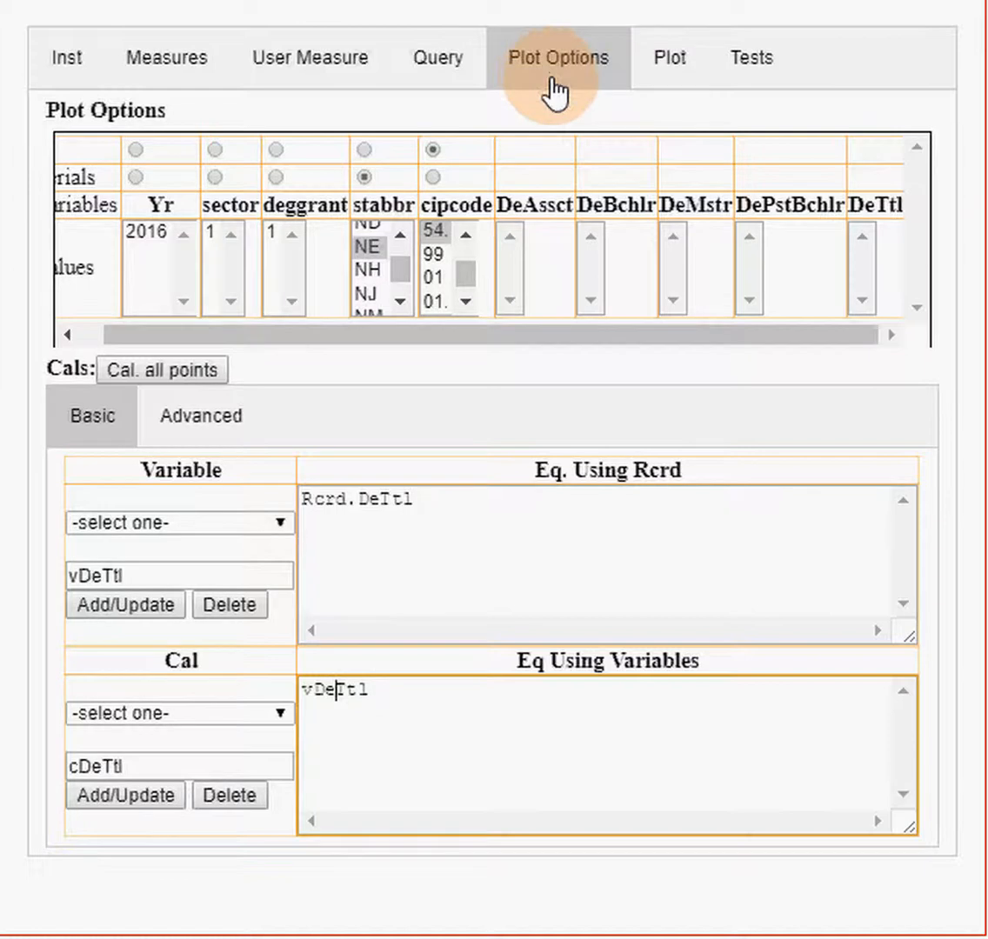
left_click(672, 75)
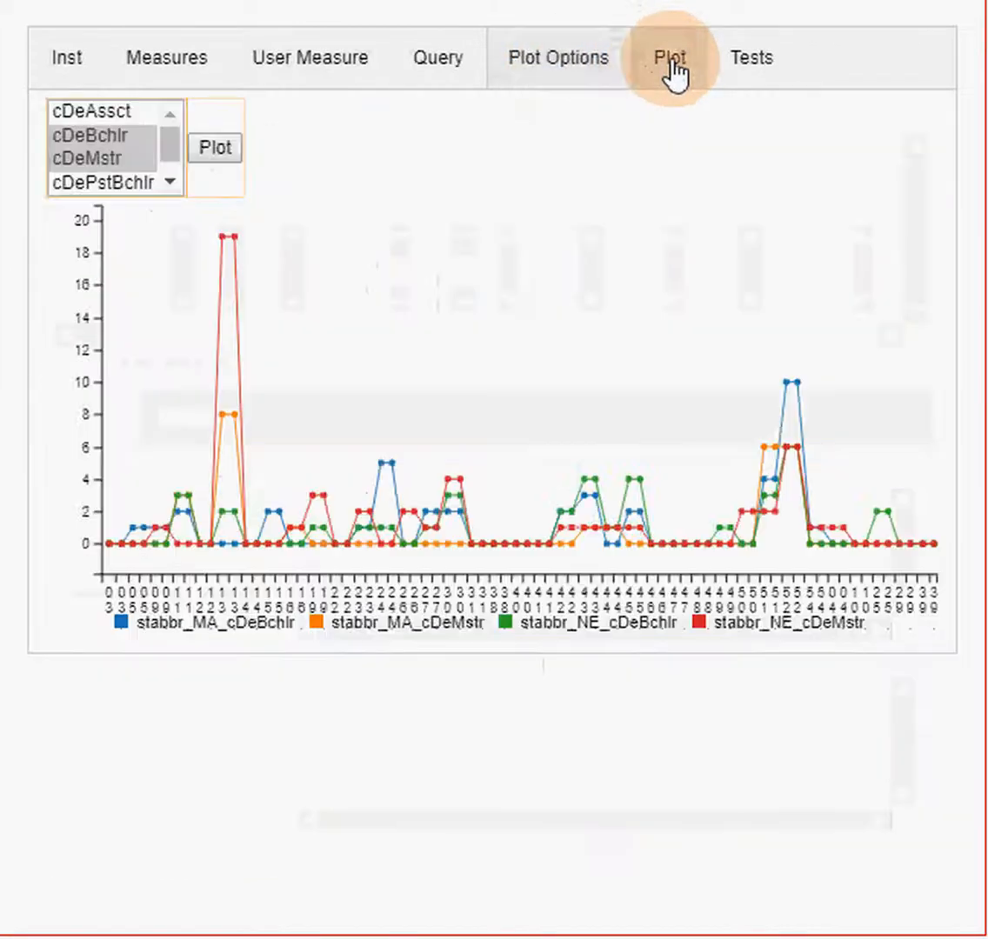